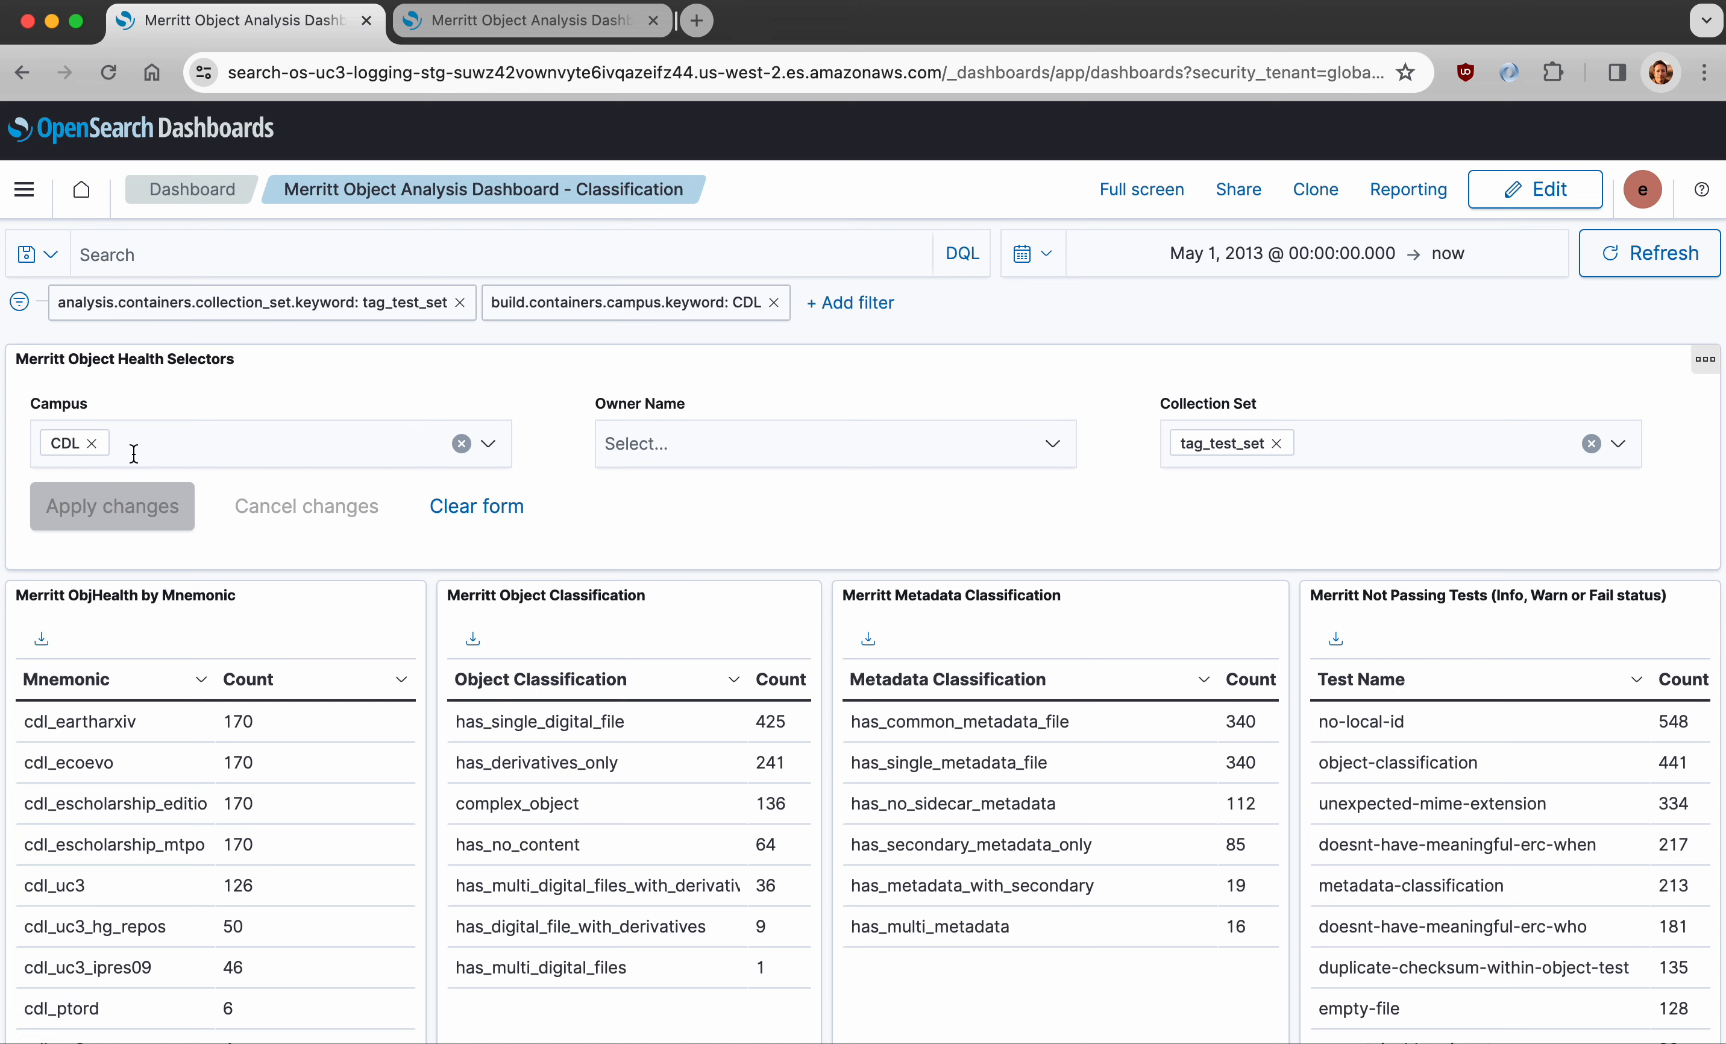
- Look through the available Campus filter options without changing the CDL selection
{"action": "left_click", "coordinate": [490, 445]}
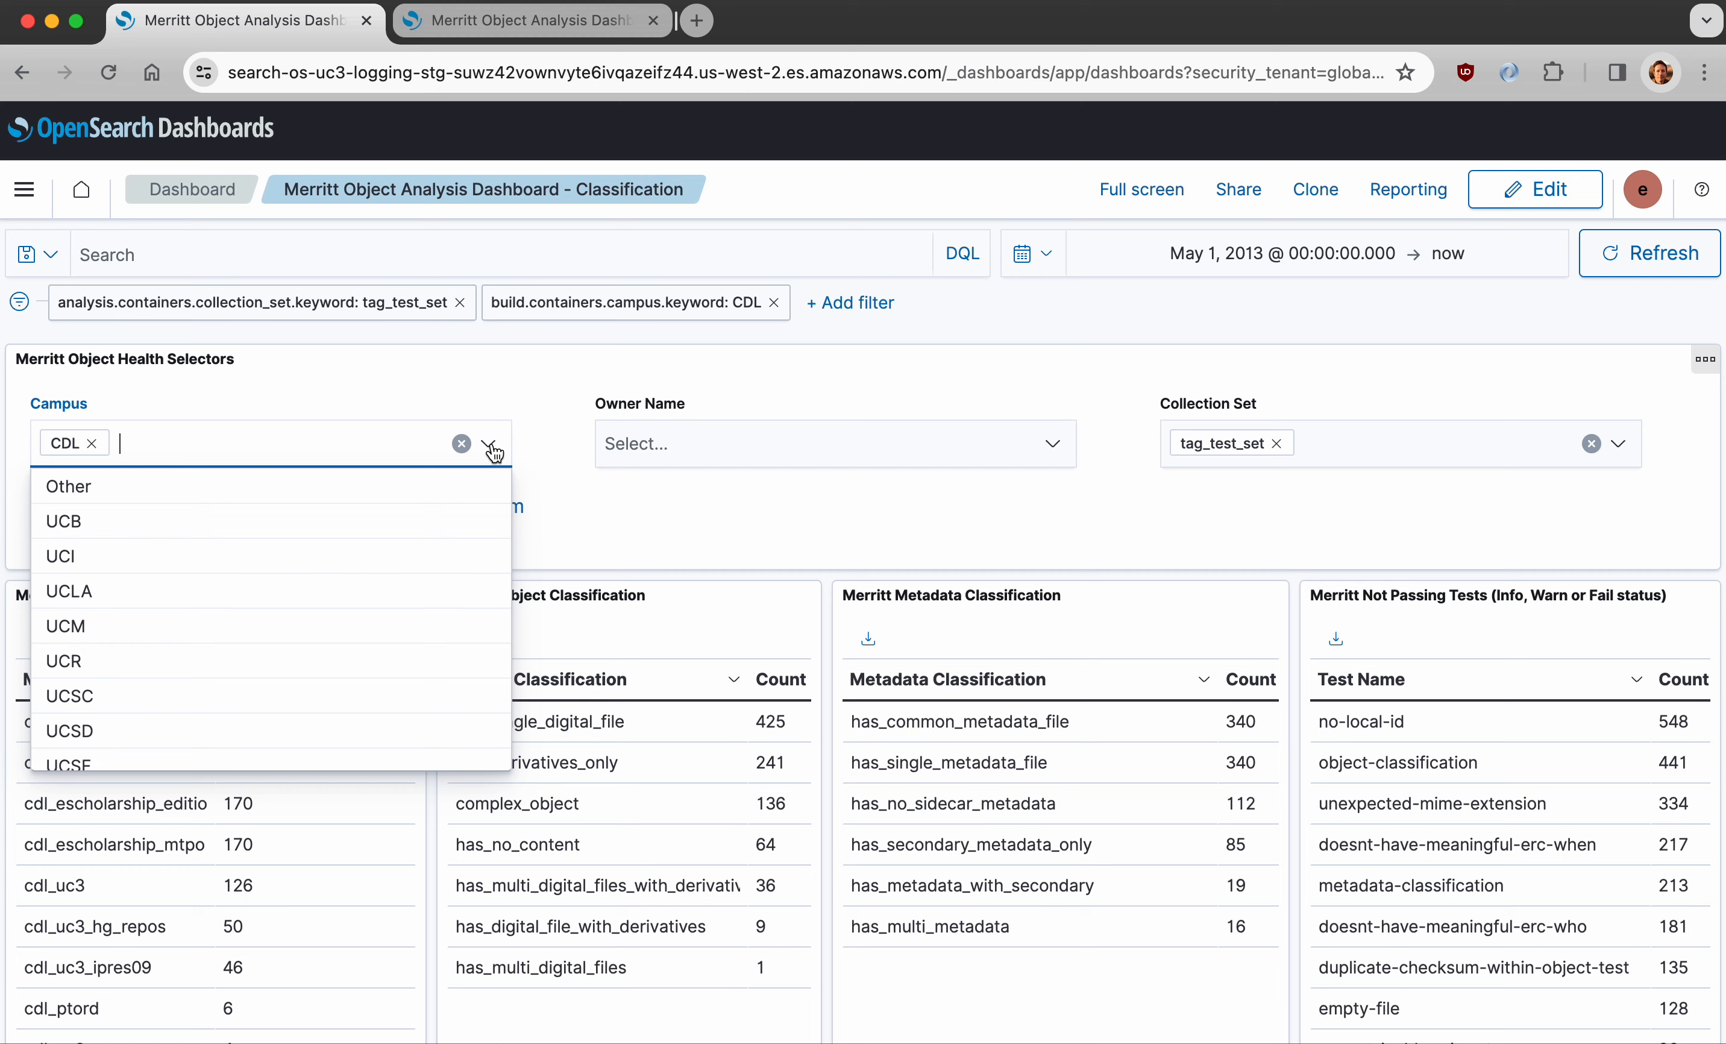
{"action": "left_click", "coordinate": [545, 442]}
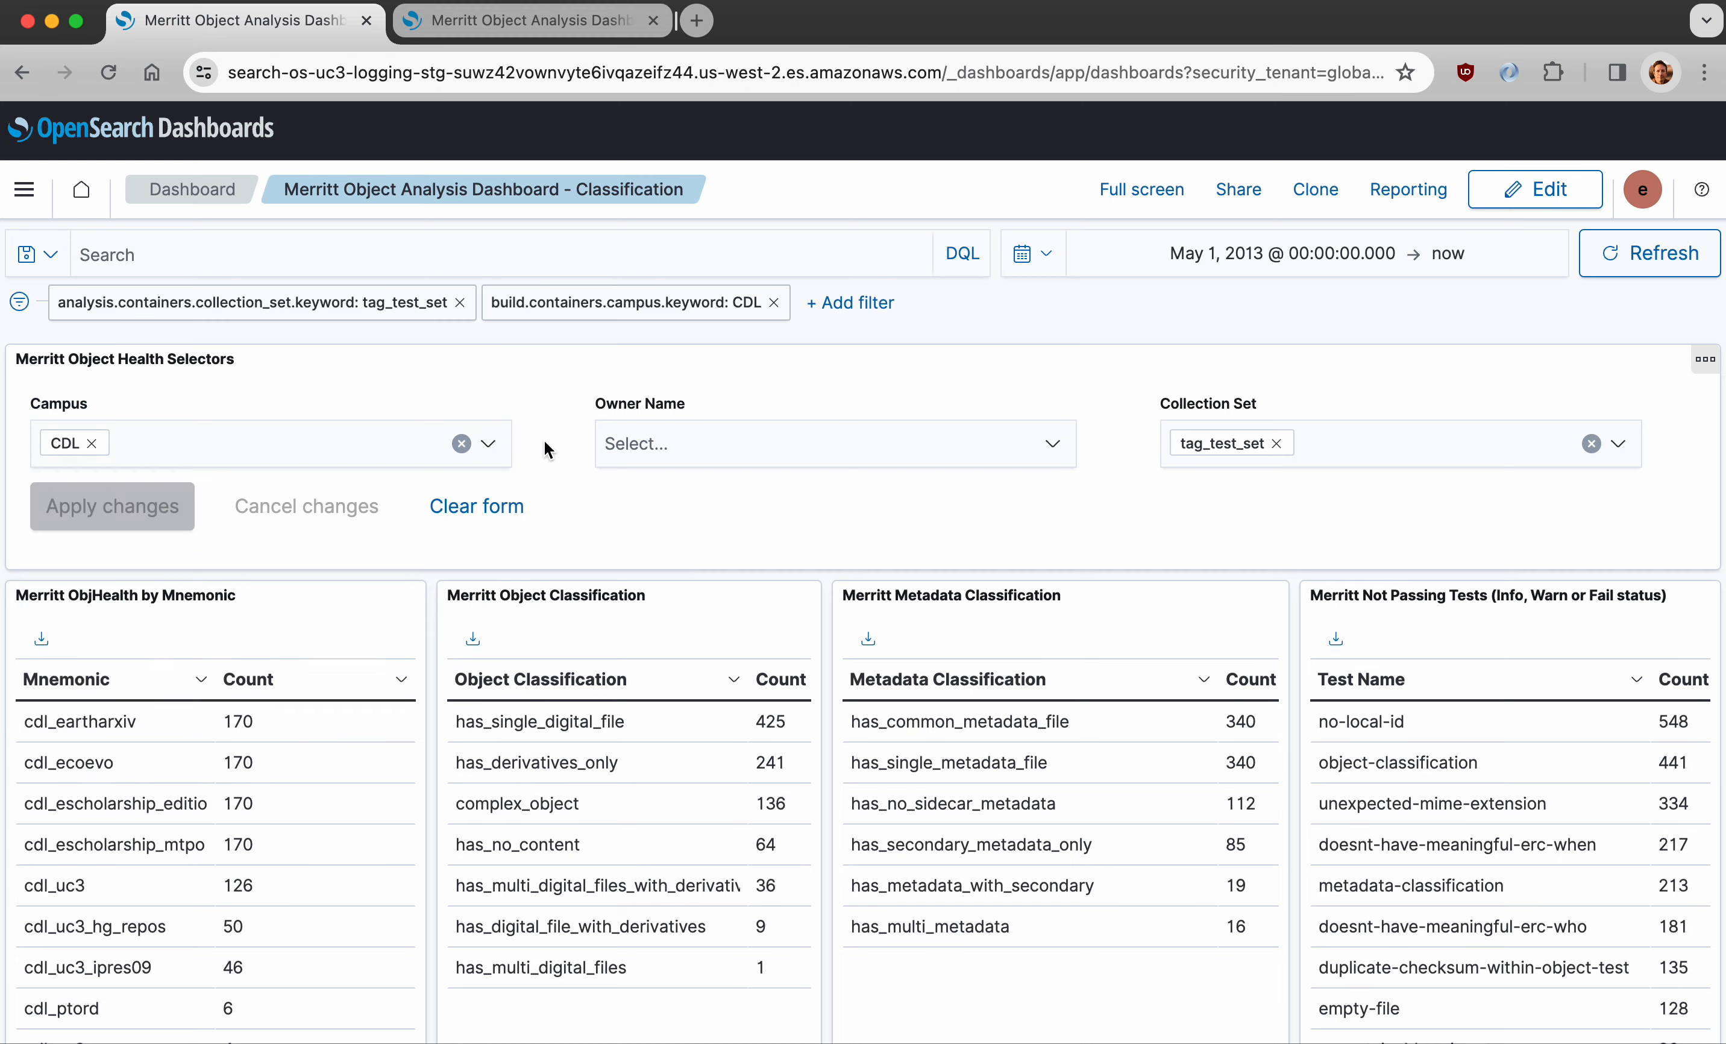
- Widen the Mnemonic column in the Merritt ObjHealth by Mnemonic table so the full collection names fit
{"action": "scroll", "coordinate": [545, 441], "scroll_direction": "down", "scroll_amount": 1}
{"action": "scroll", "coordinate": [545, 441], "scroll_direction": "down", "scroll_amount": 5}
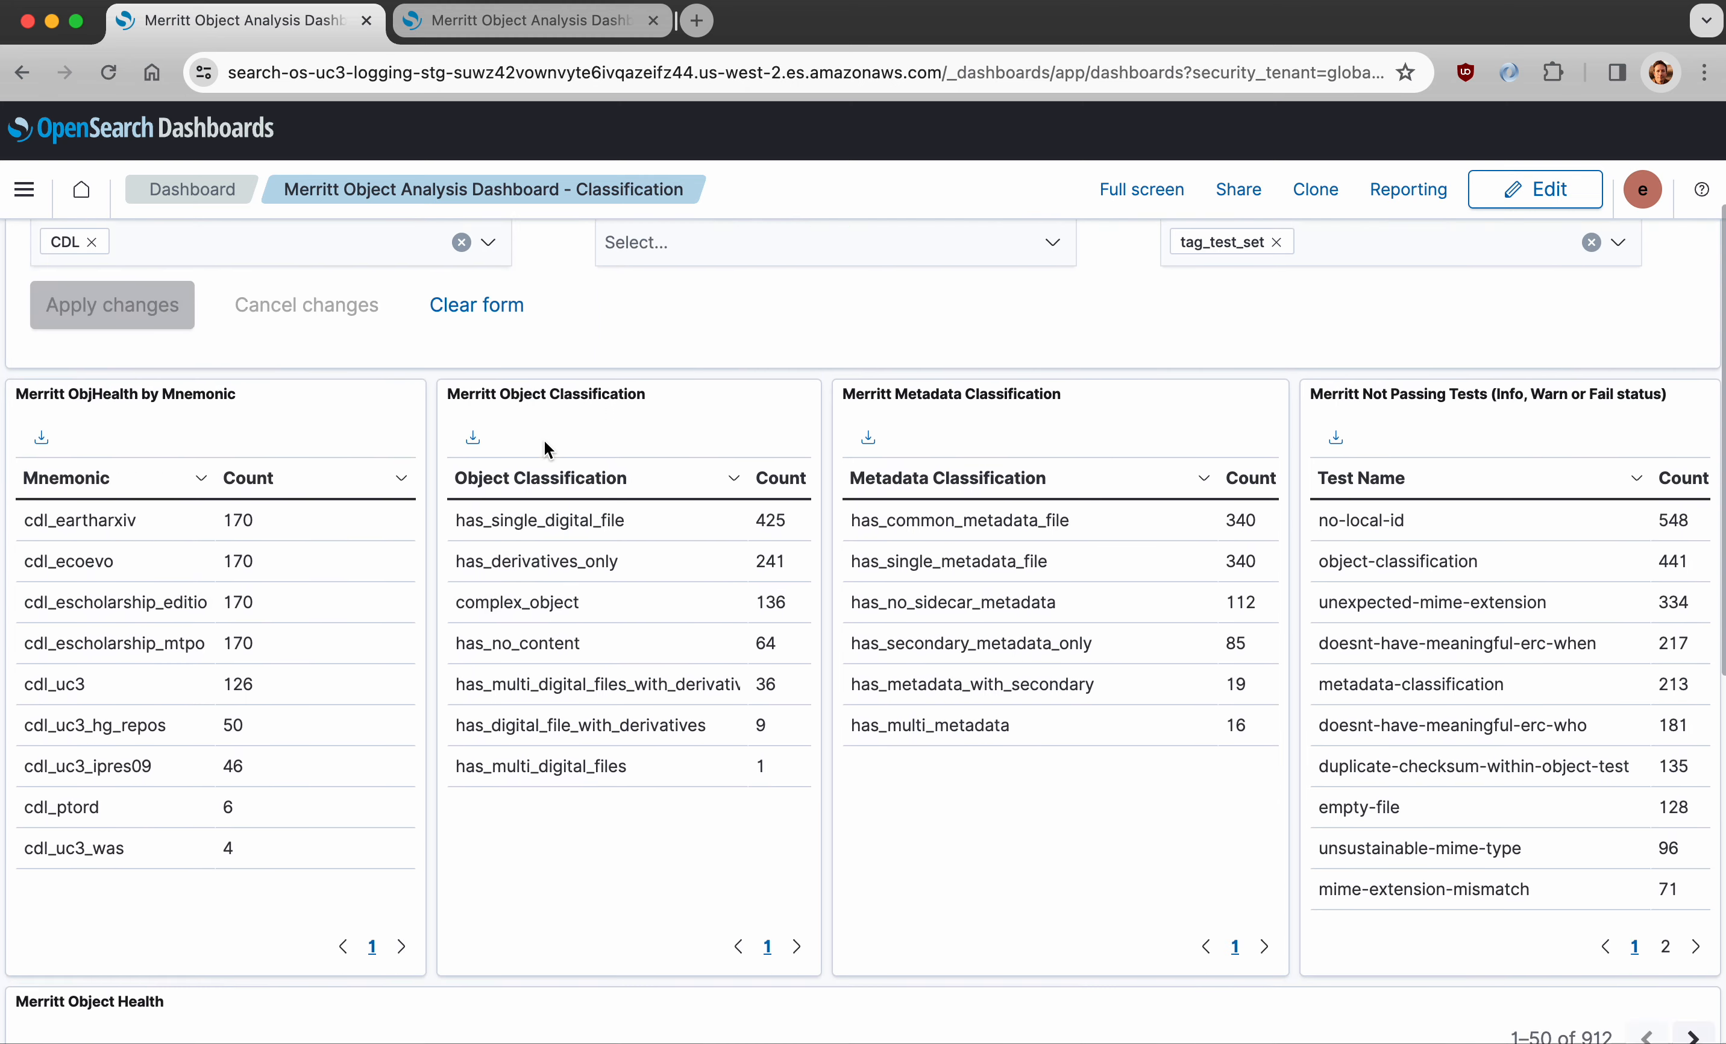
{"action": "scroll", "coordinate": [545, 442], "scroll_direction": "down", "scroll_amount": 1}
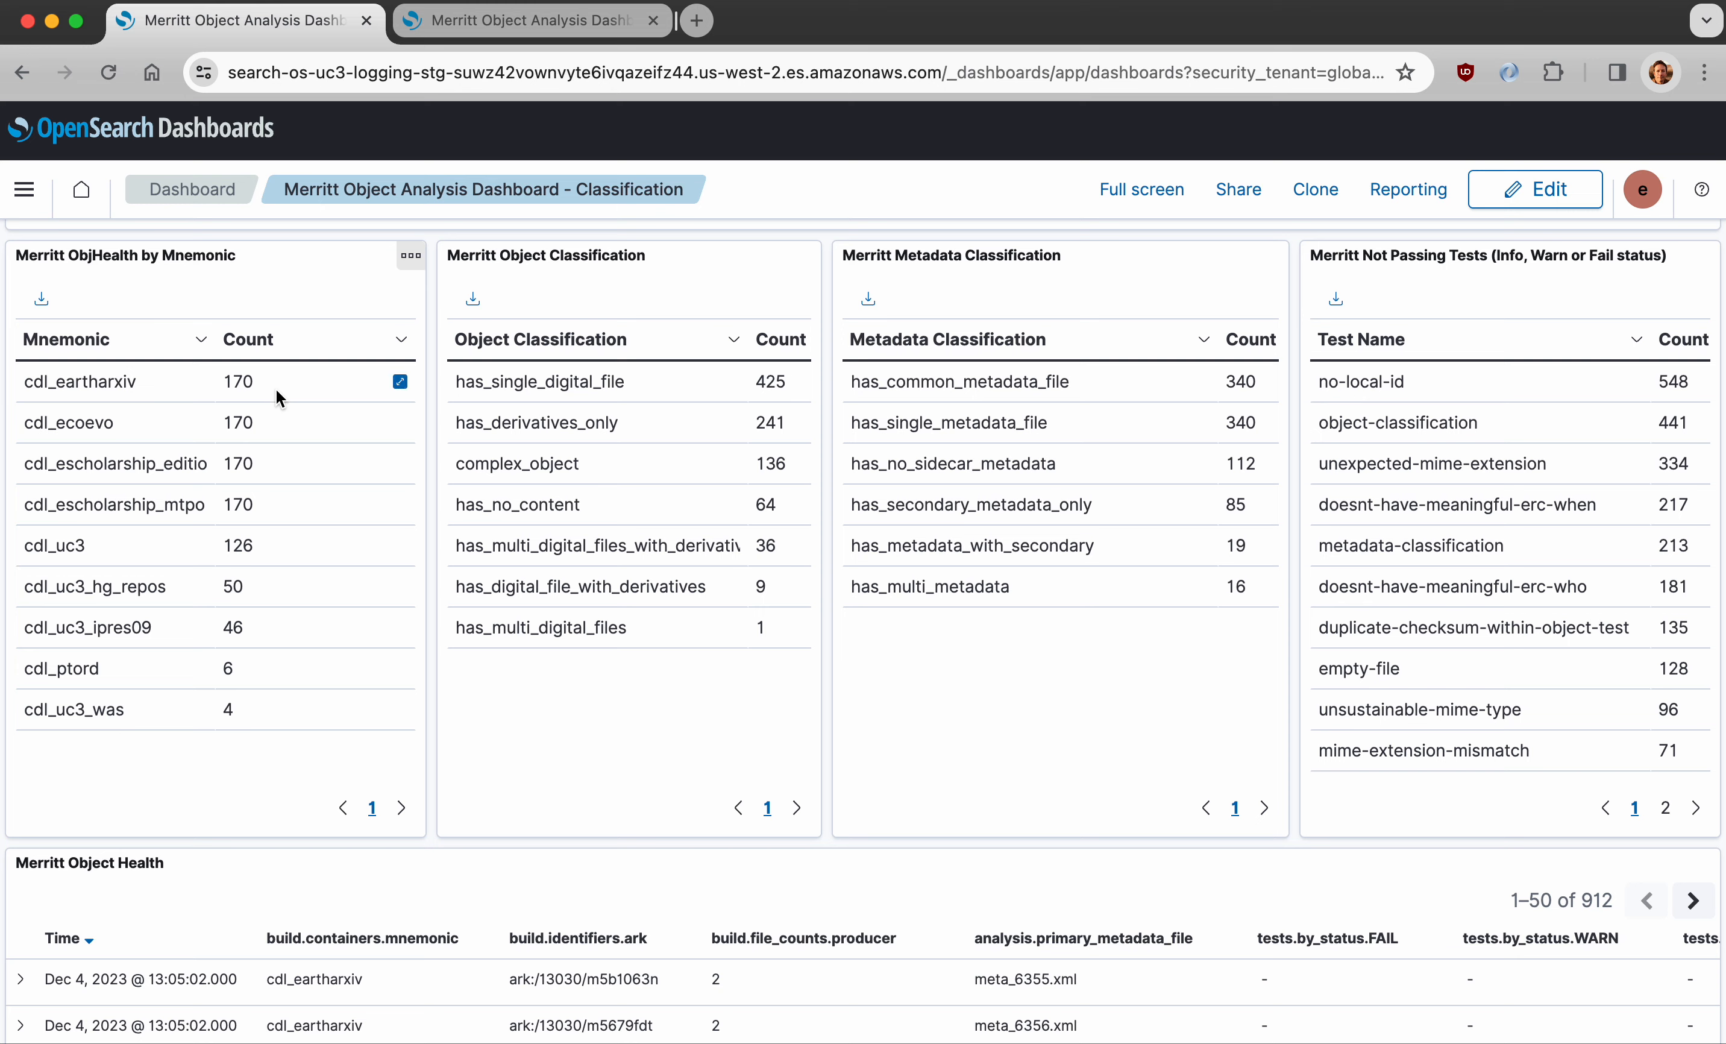
{"action": "left_click_drag", "start_coordinate": [215, 344], "coordinate": [312, 343]}
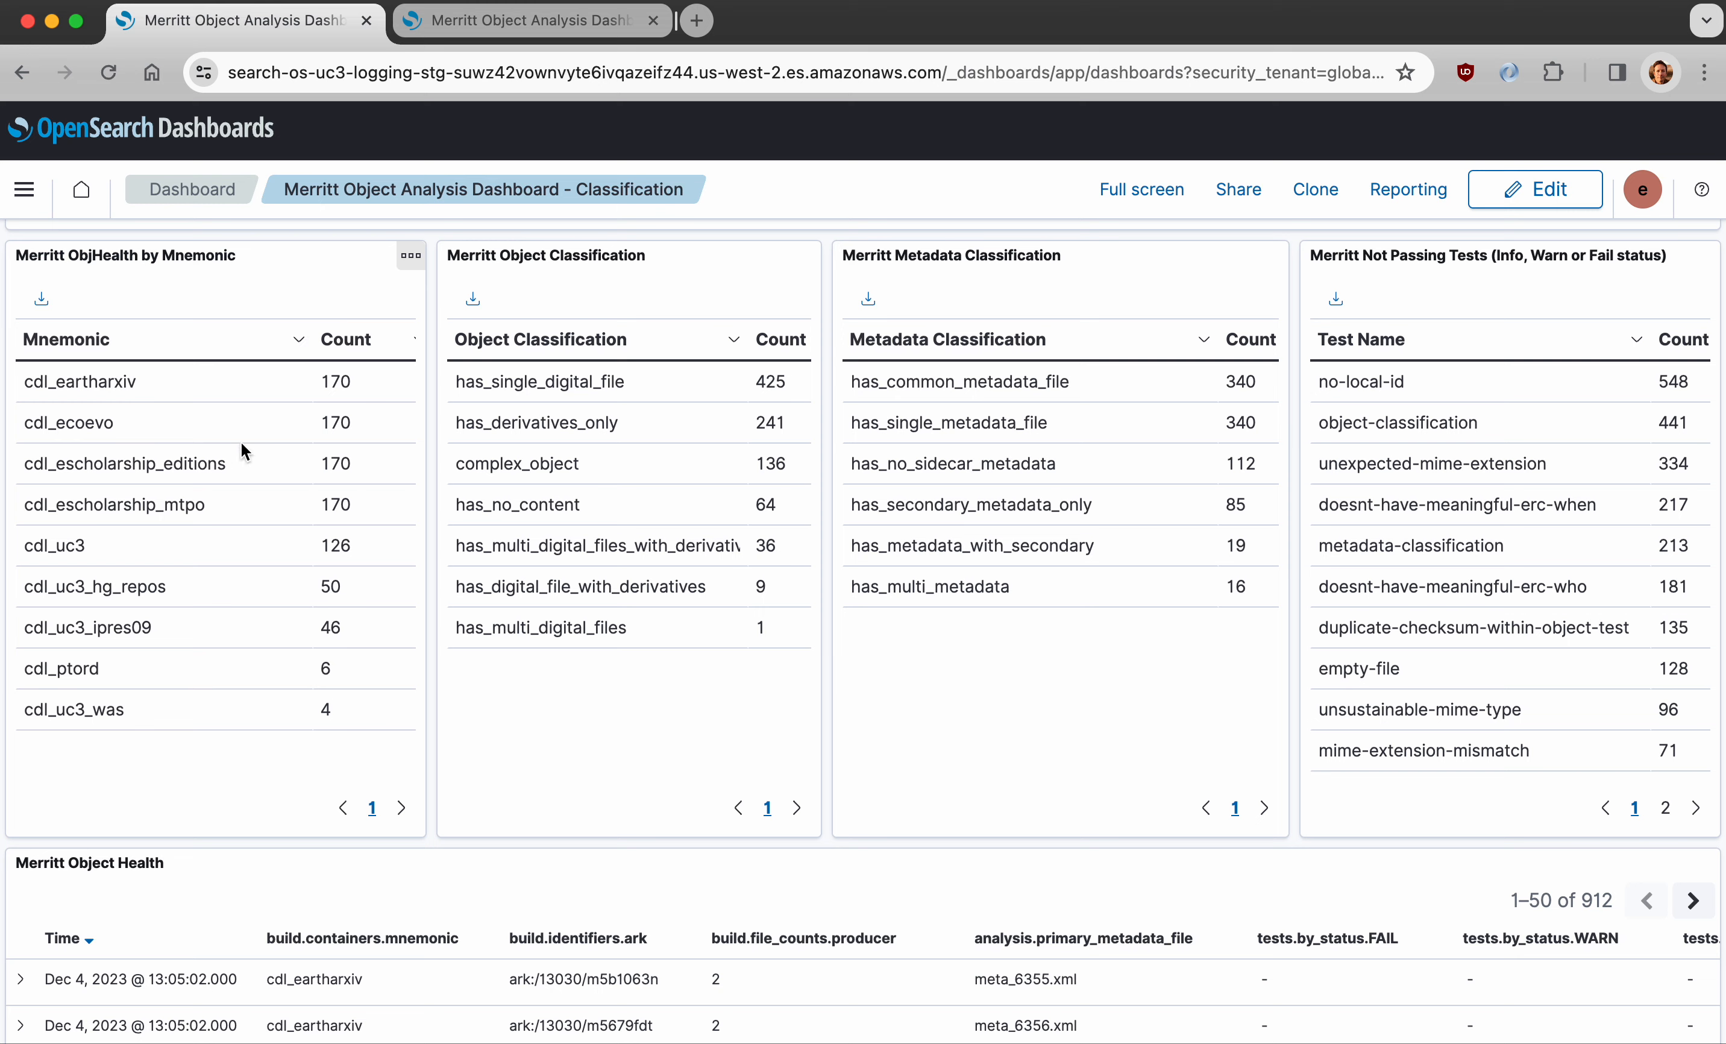
- Examine the tables for mnemonics, object classification, metadata classification and not-passing tests
{"action": "mouse_move", "coordinate": [283, 475]}
{"action": "mouse_move", "coordinate": [257, 388]}
{"action": "mouse_move", "coordinate": [276, 595]}
{"action": "mouse_move", "coordinate": [691, 362]}
{"action": "mouse_move", "coordinate": [649, 393]}
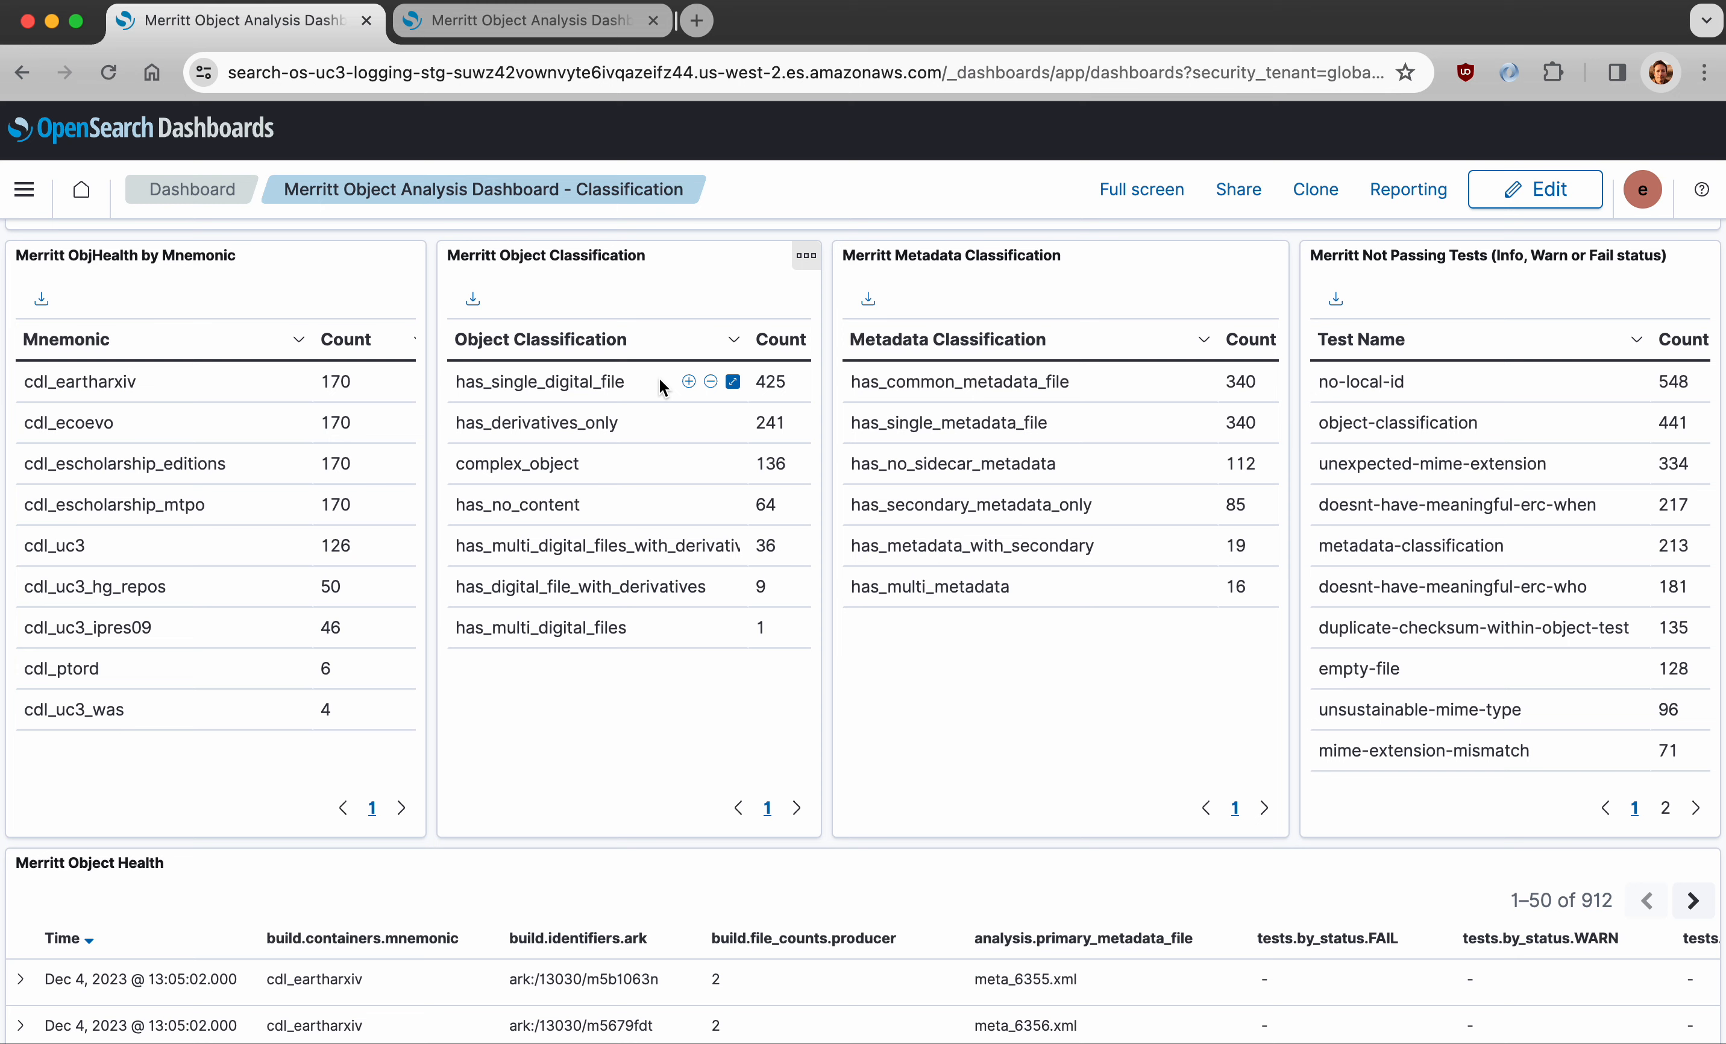
{"action": "mouse_move", "coordinate": [660, 427]}
{"action": "mouse_move", "coordinate": [647, 459]}
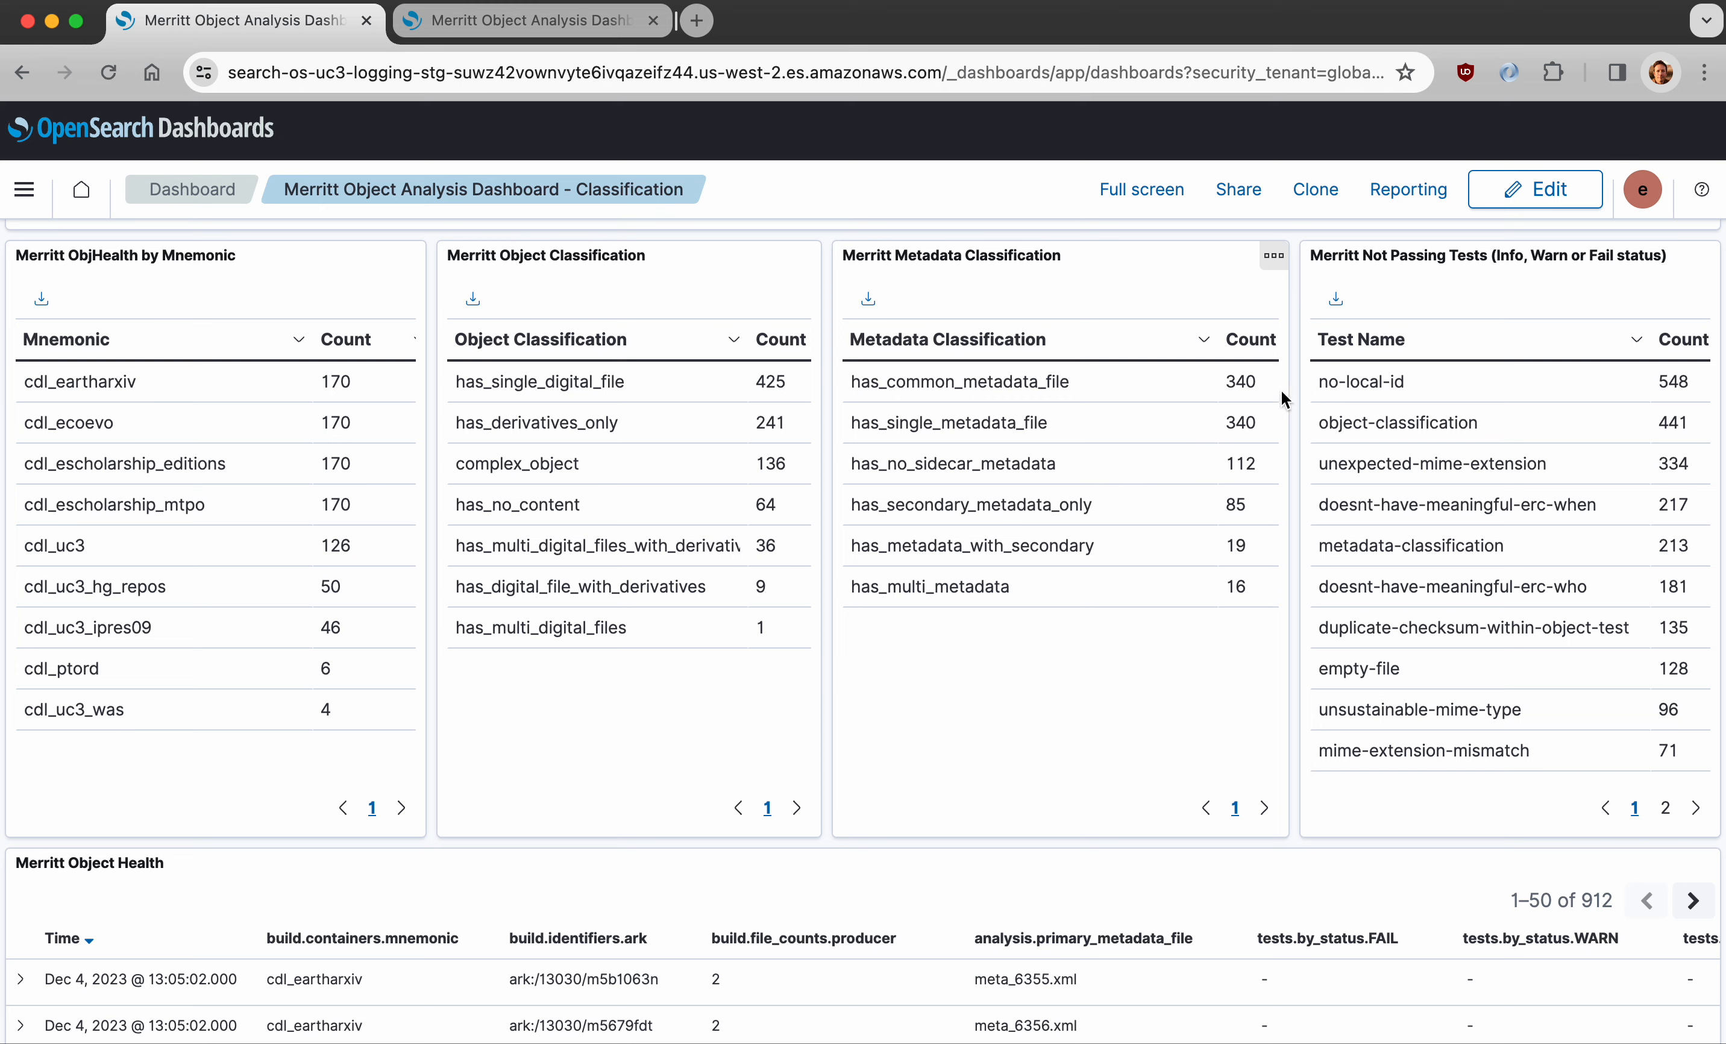
{"action": "mouse_move", "coordinate": [1477, 399]}
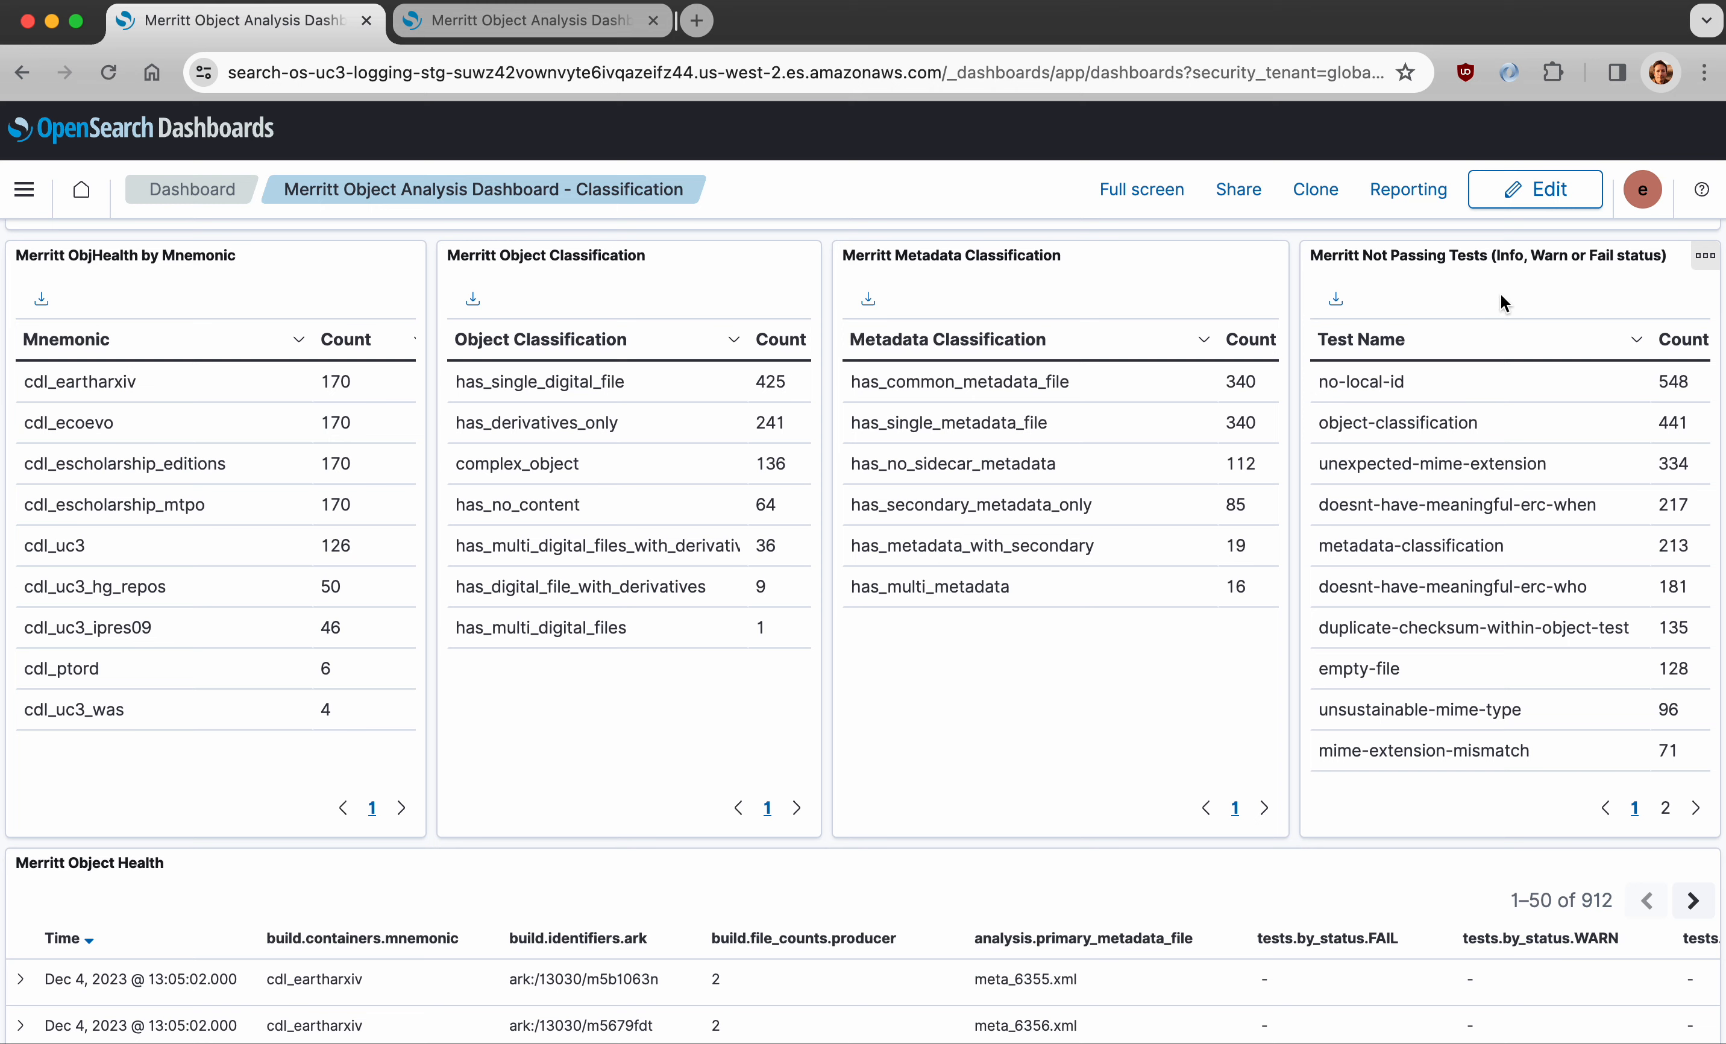
{"action": "mouse_move", "coordinate": [1494, 380]}
{"action": "scroll", "coordinate": [1556, 755], "scroll_direction": "down", "scroll_amount": 2}
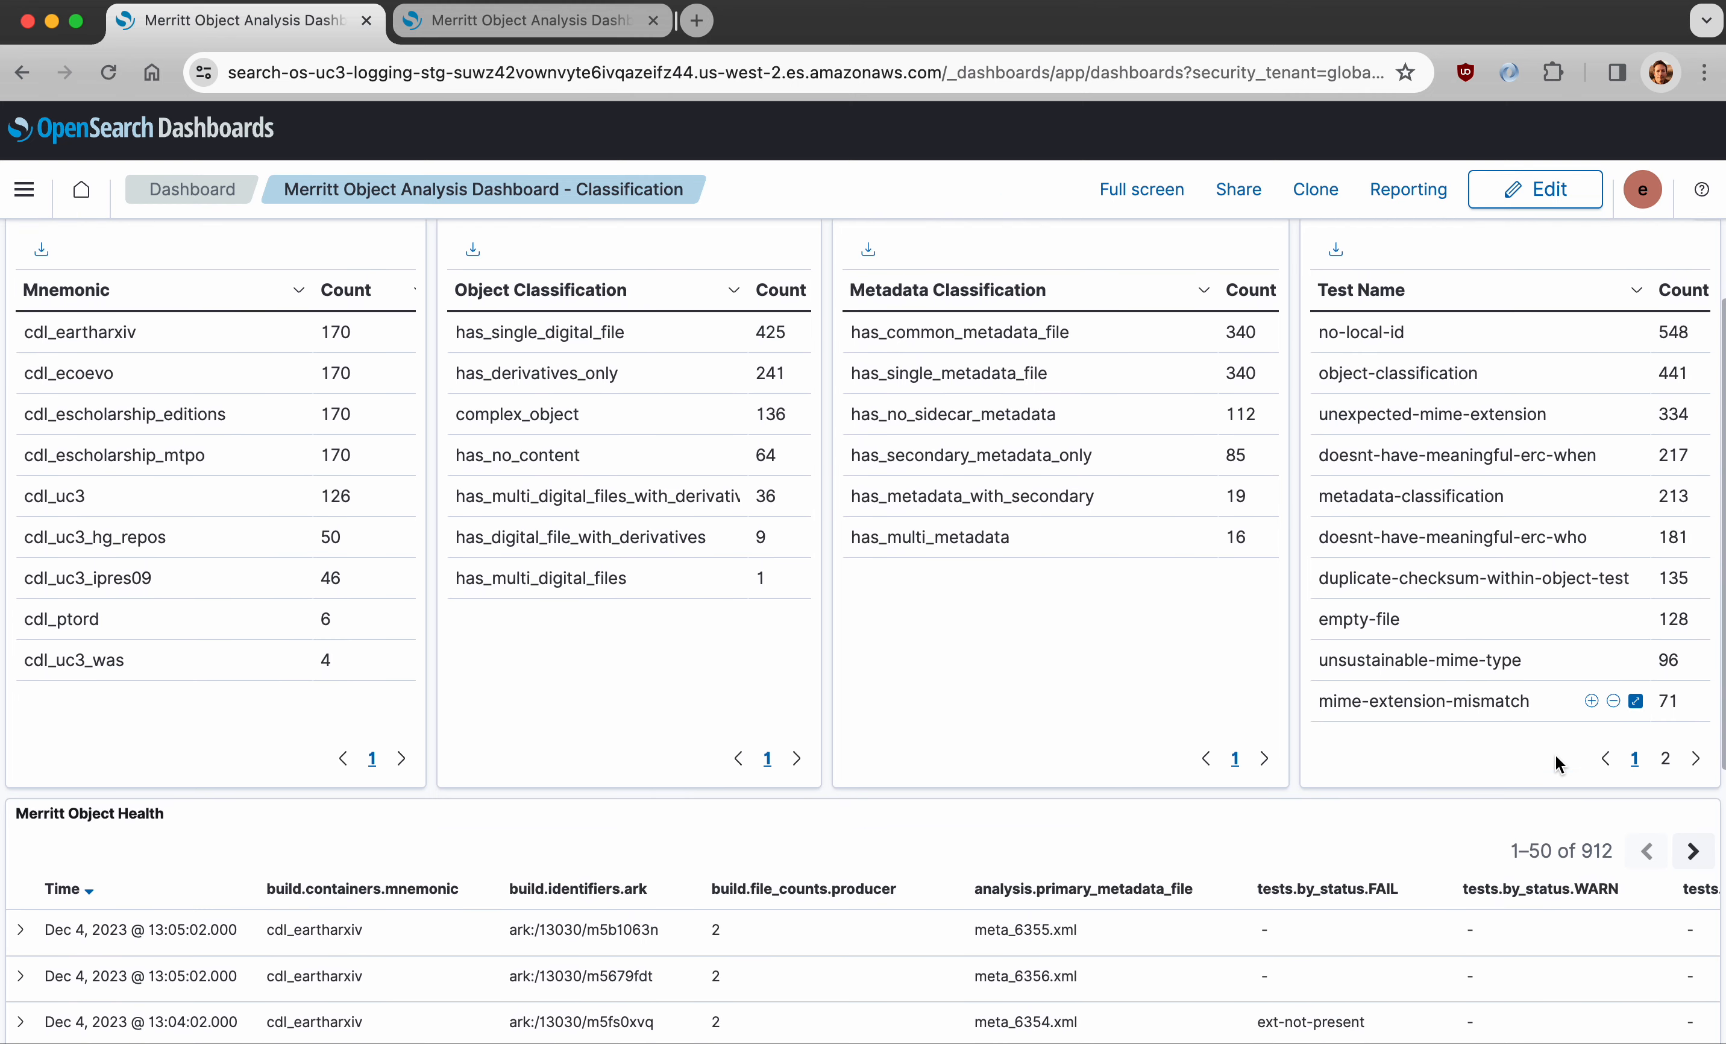
{"action": "mouse_move", "coordinate": [1563, 700]}
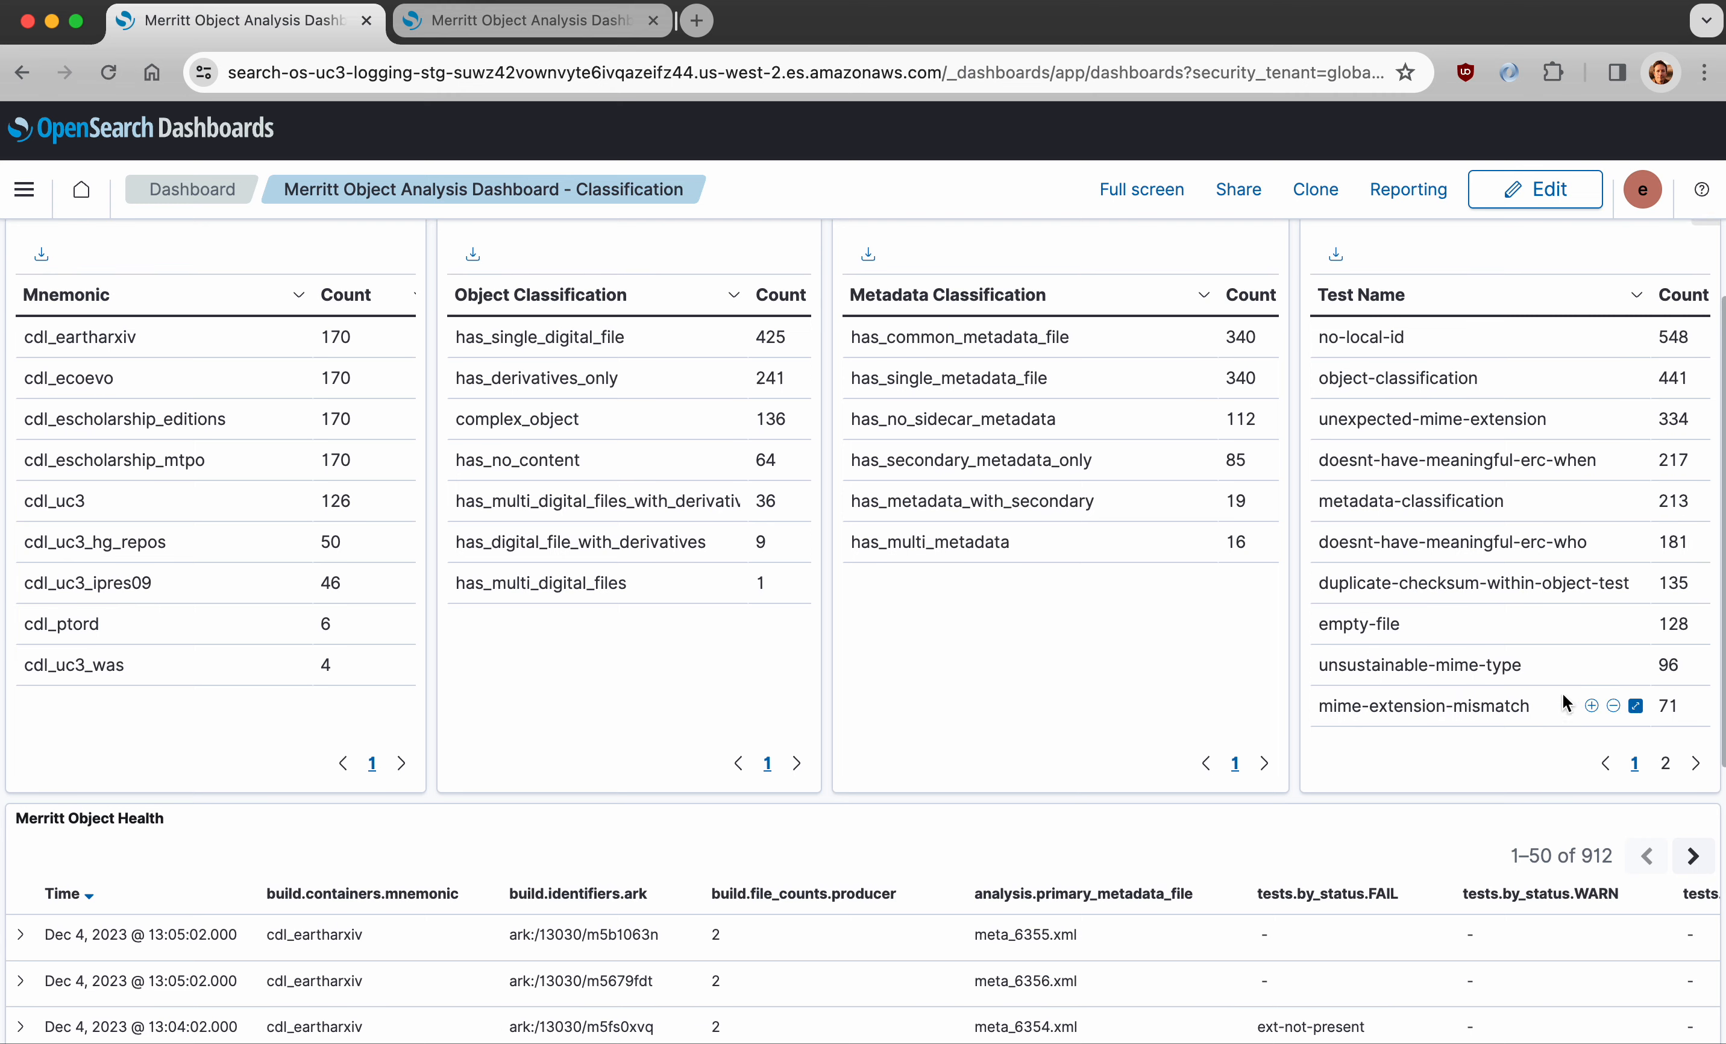
- Filter the dashboard to objects classified as has_multi_digital_files
{"action": "scroll", "coordinate": [1564, 695], "scroll_direction": "up", "scroll_amount": 5}
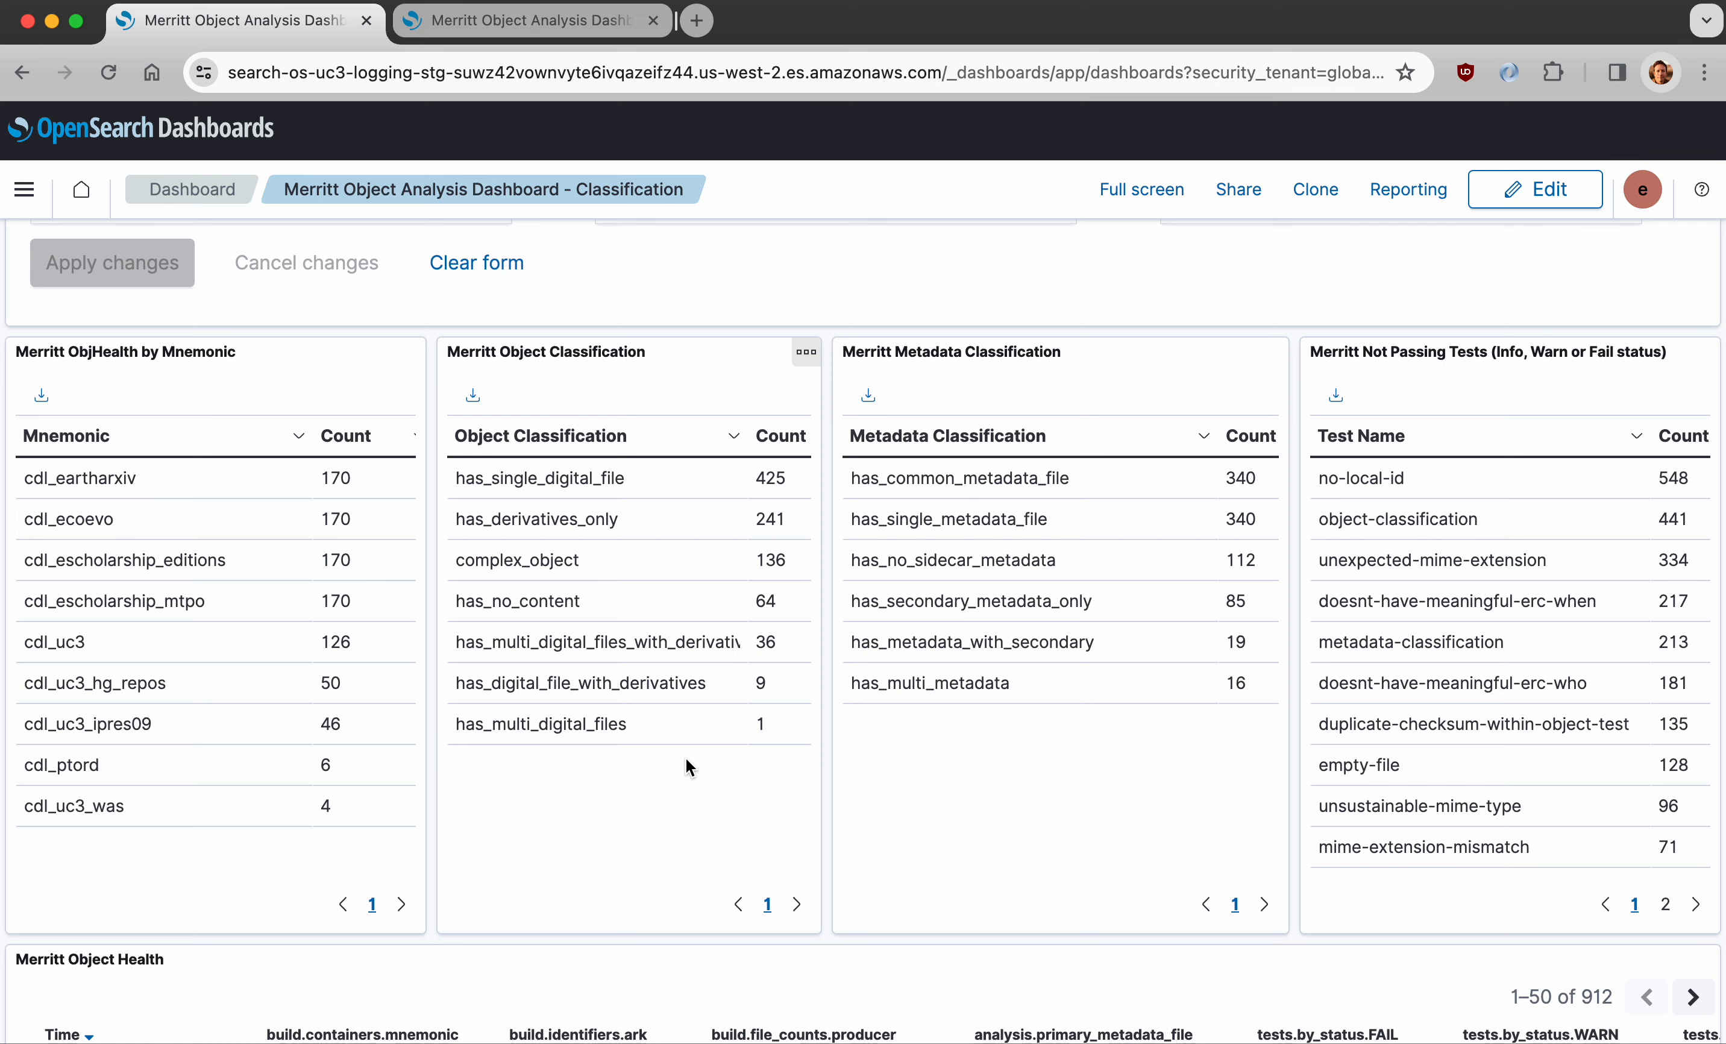
{"action": "mouse_move", "coordinate": [654, 723]}
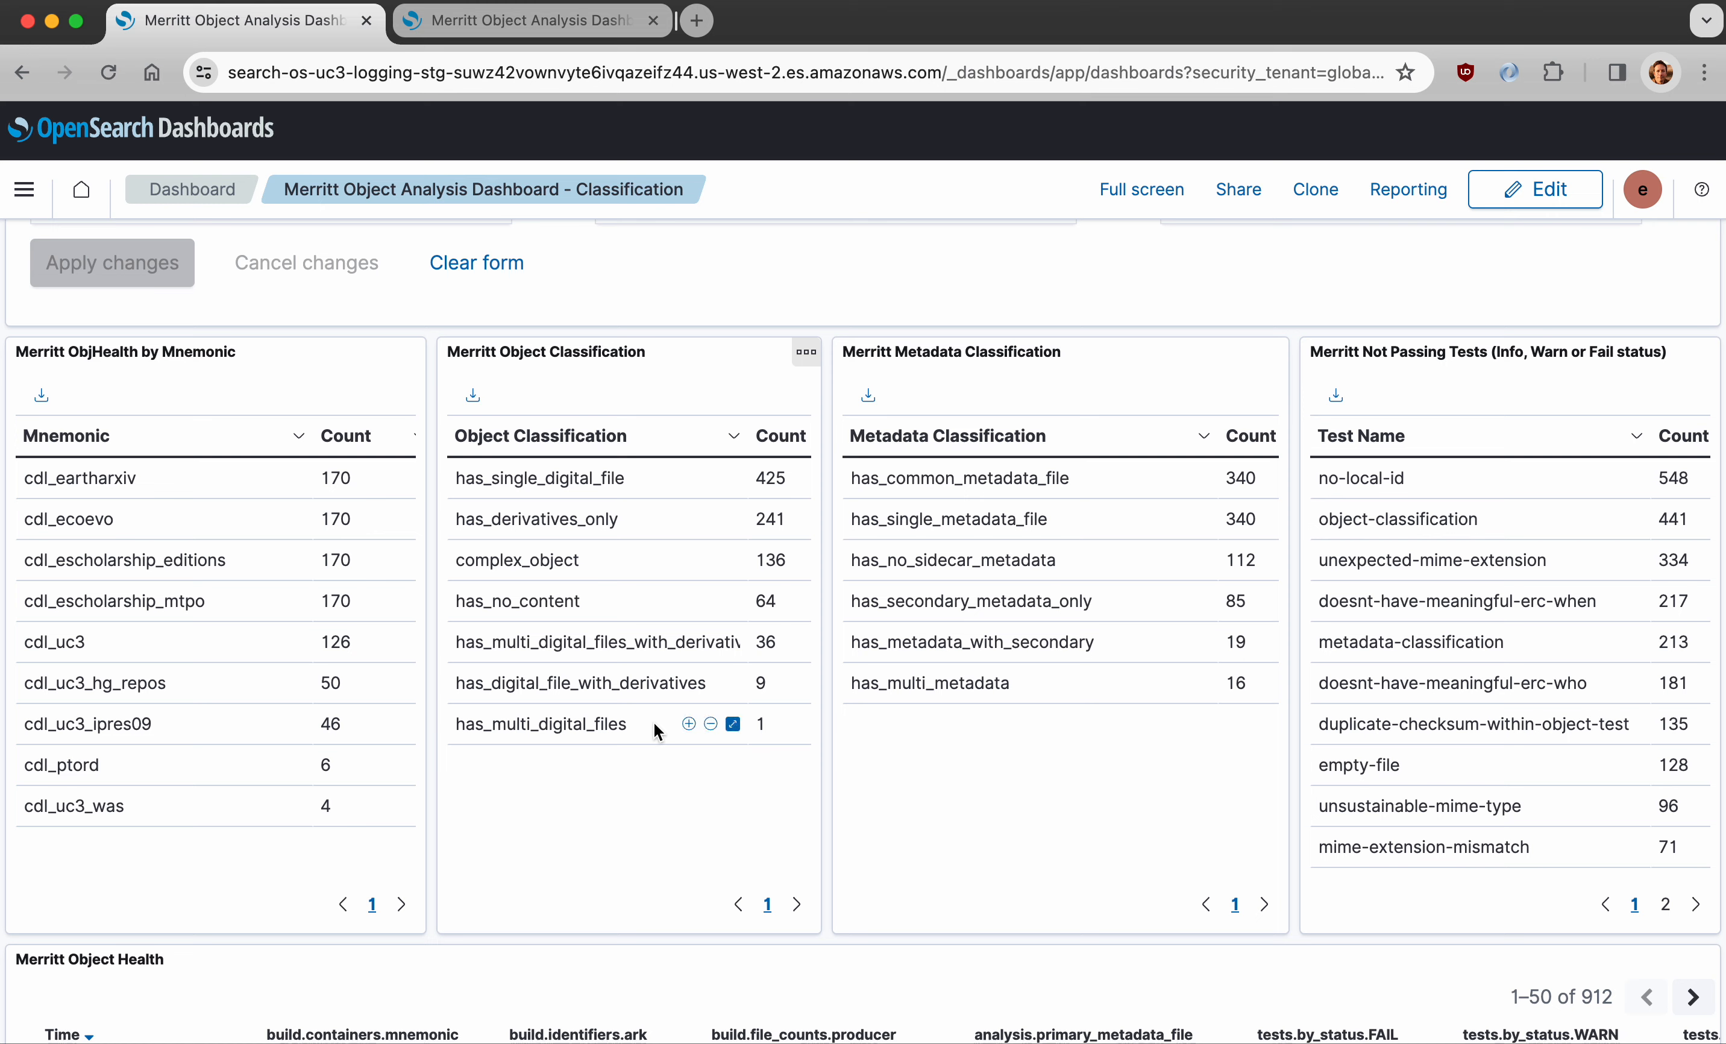
{"action": "left_click", "coordinate": [690, 724]}
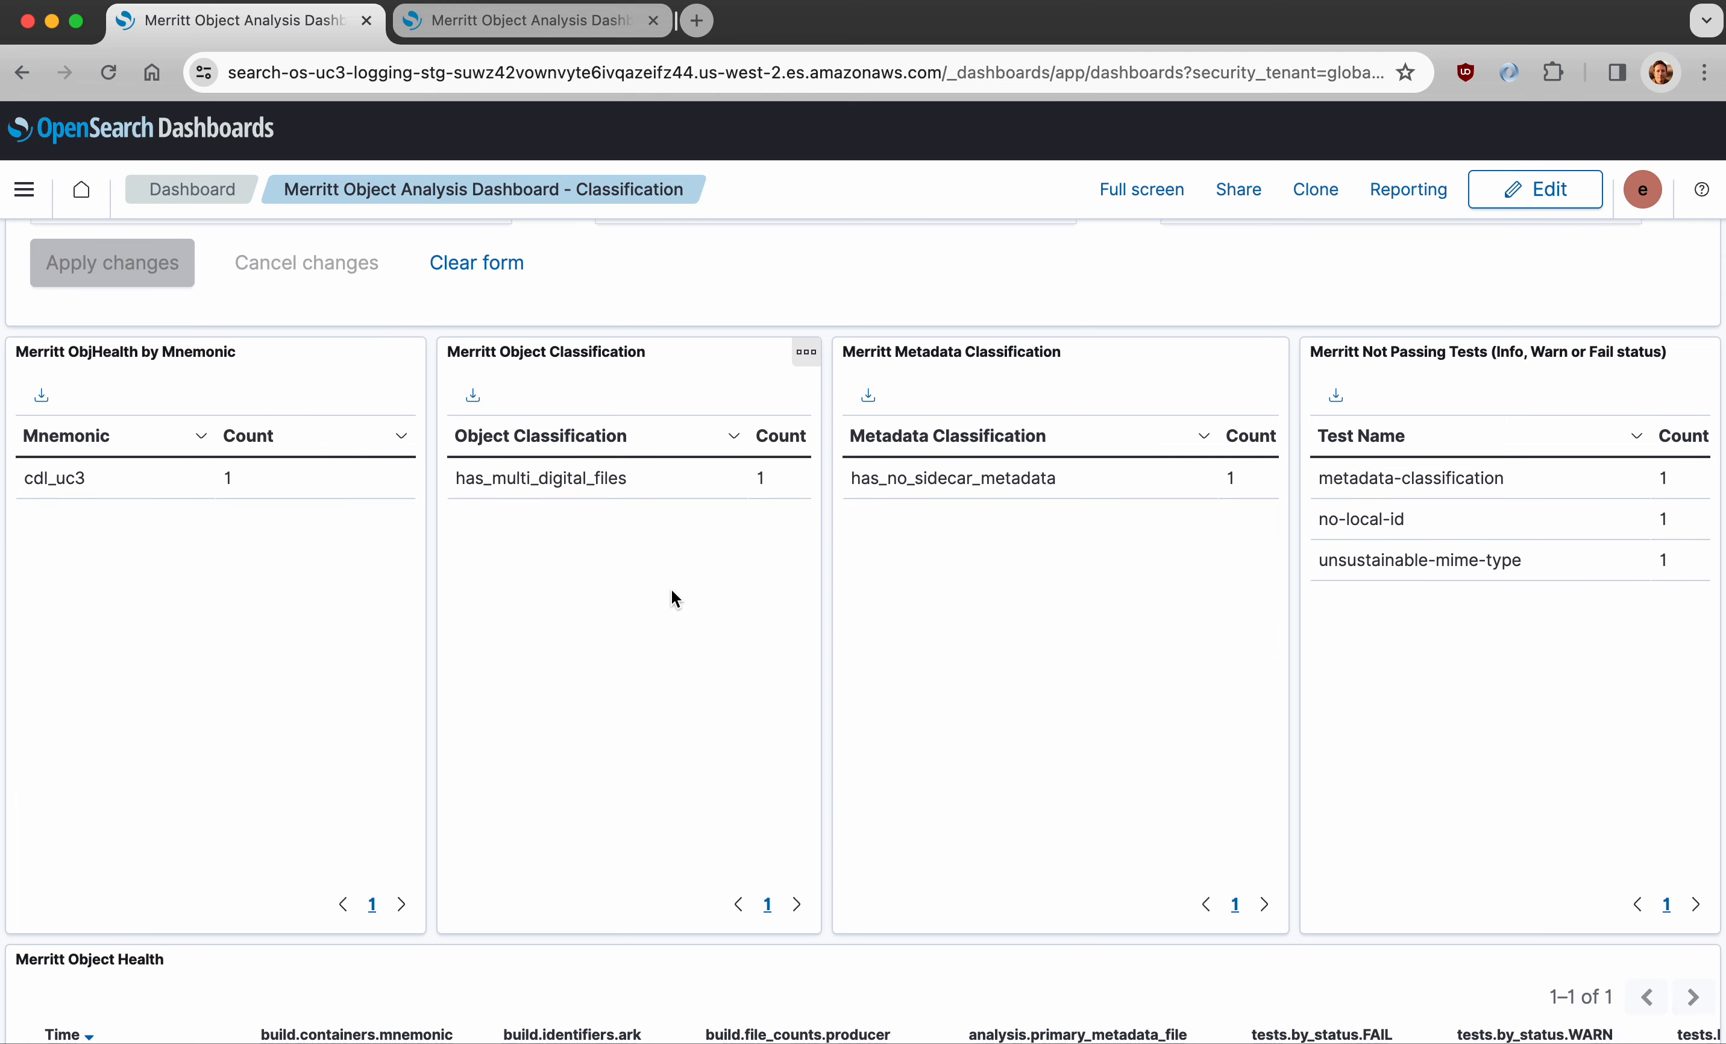
- Expand the cdl_uc3 record in the Merritt Object Health table and open its single document view
{"action": "scroll", "coordinate": [672, 595], "scroll_direction": "down", "scroll_amount": 5}
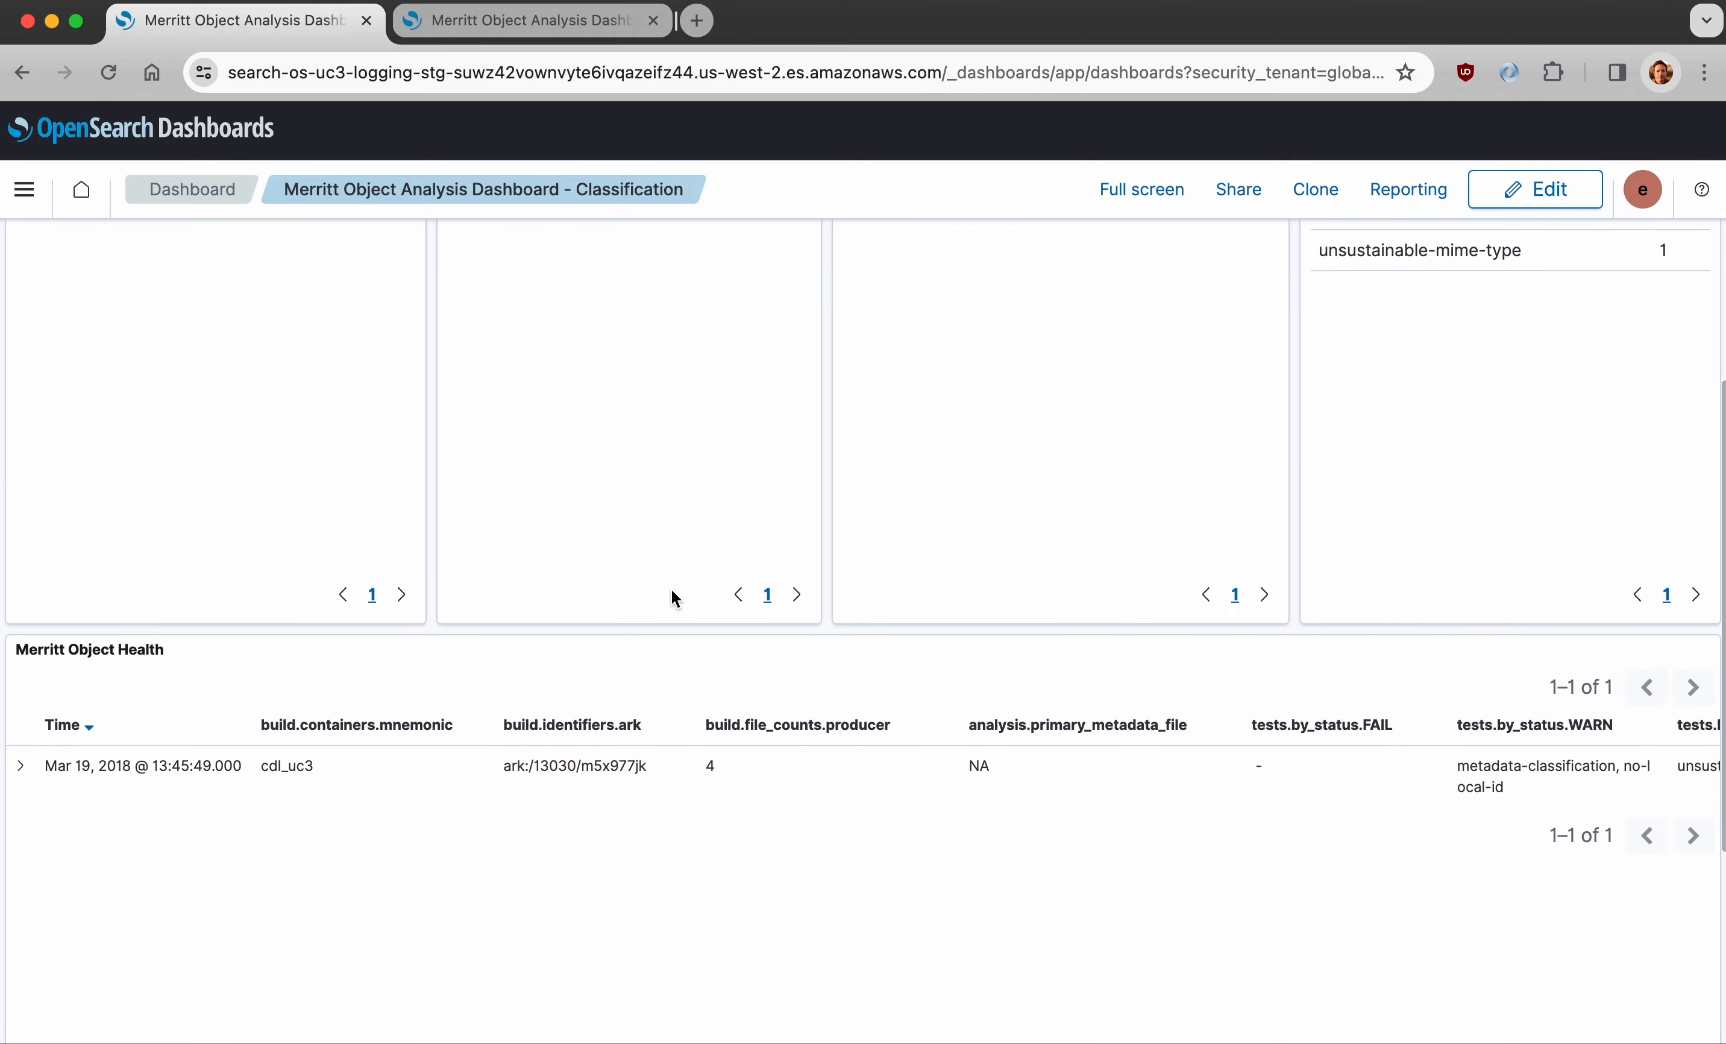
{"action": "scroll", "coordinate": [672, 594], "scroll_direction": "down", "scroll_amount": 3}
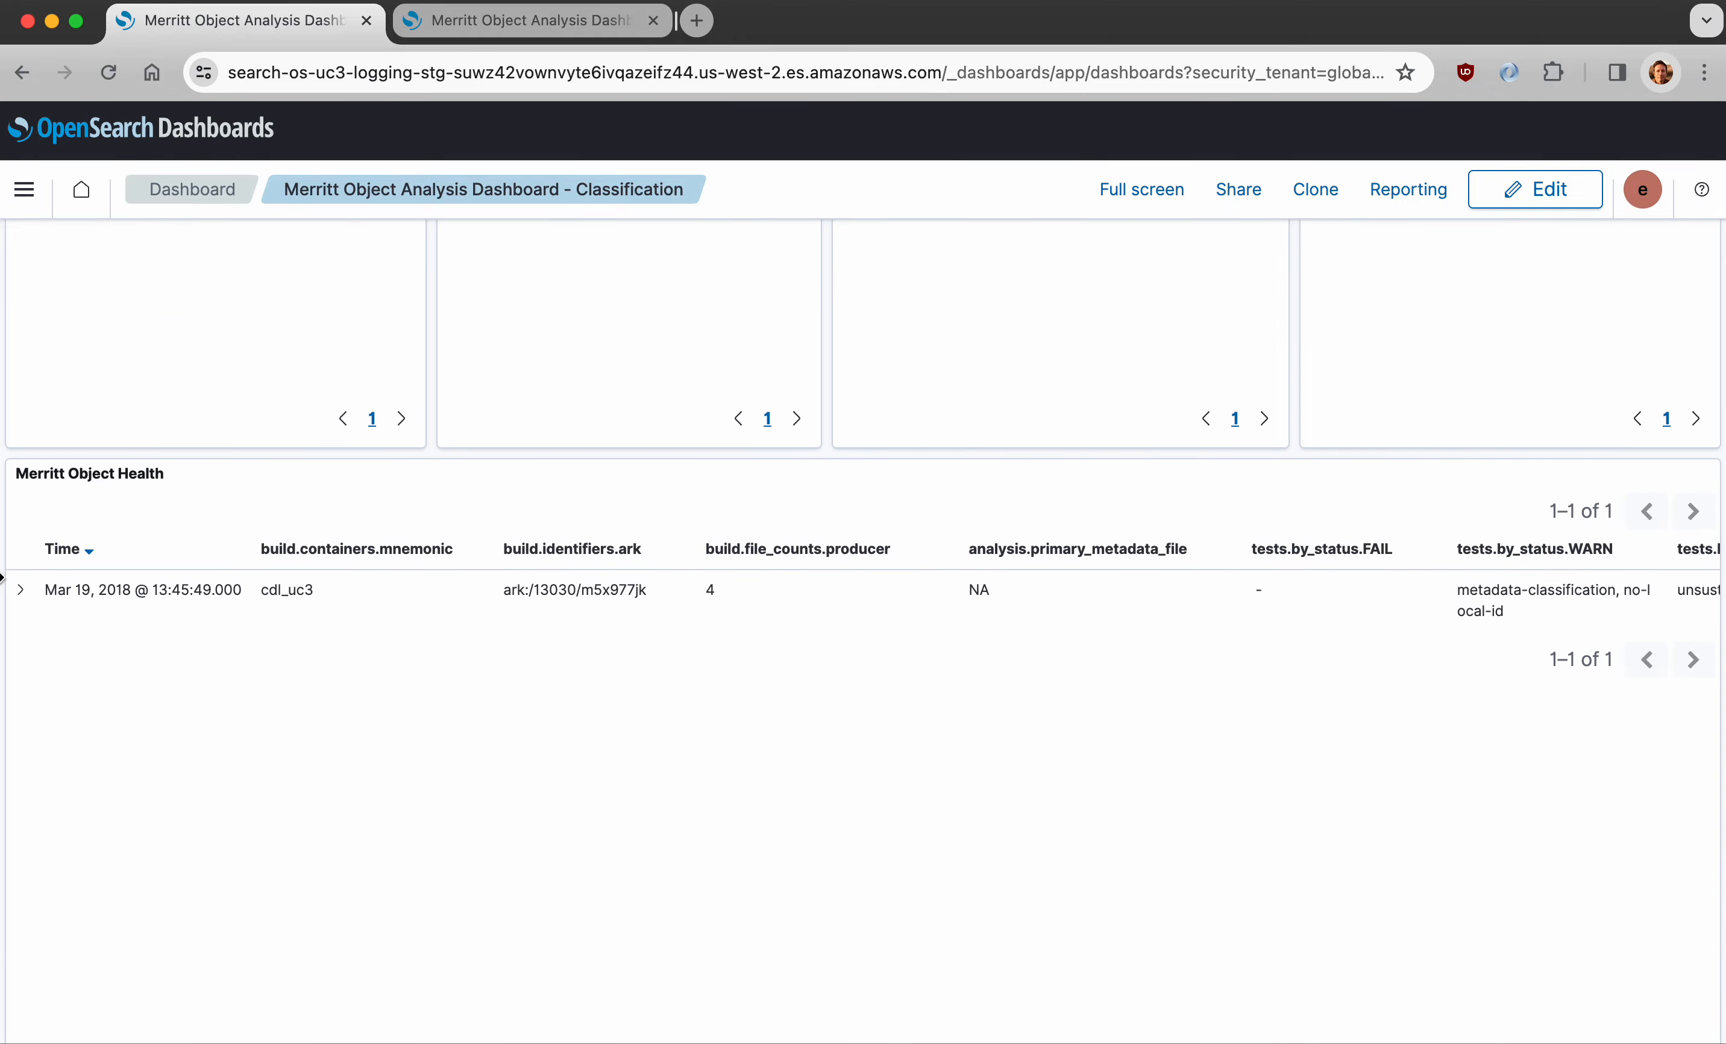
{"action": "left_click", "coordinate": [21, 591]}
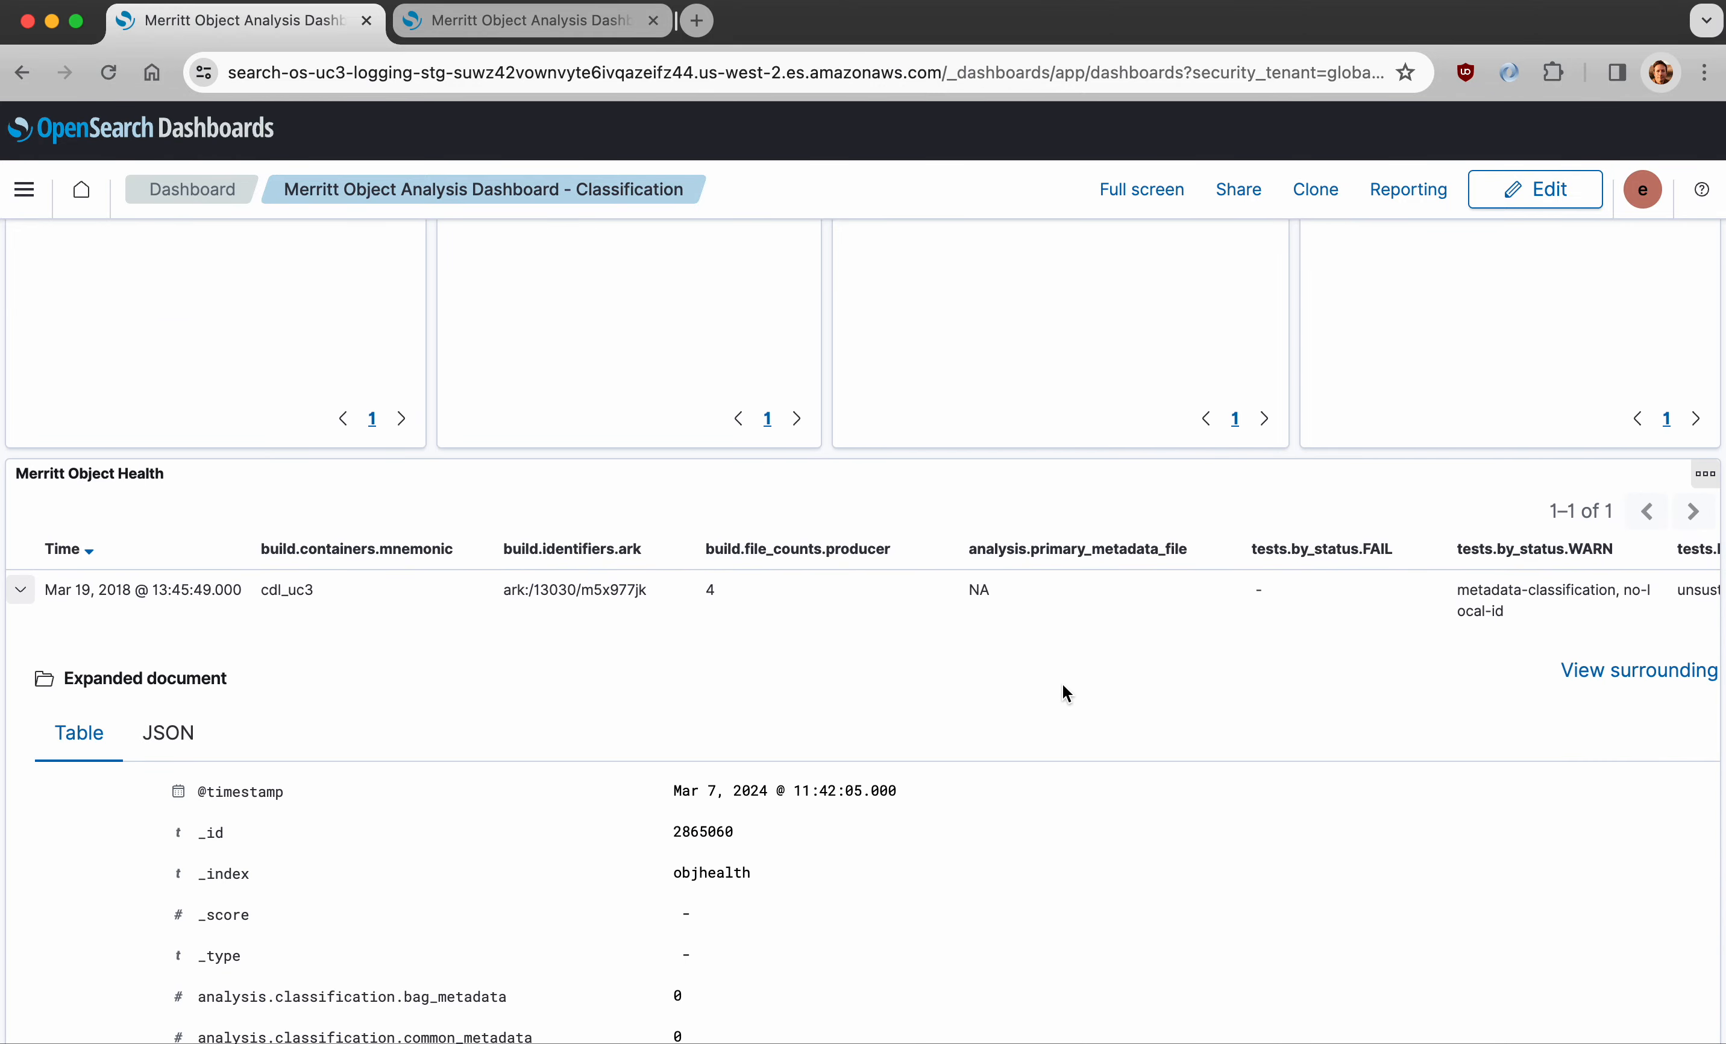
{"action": "scroll", "coordinate": [1197, 690], "scroll_direction": "right", "scroll_amount": 5}
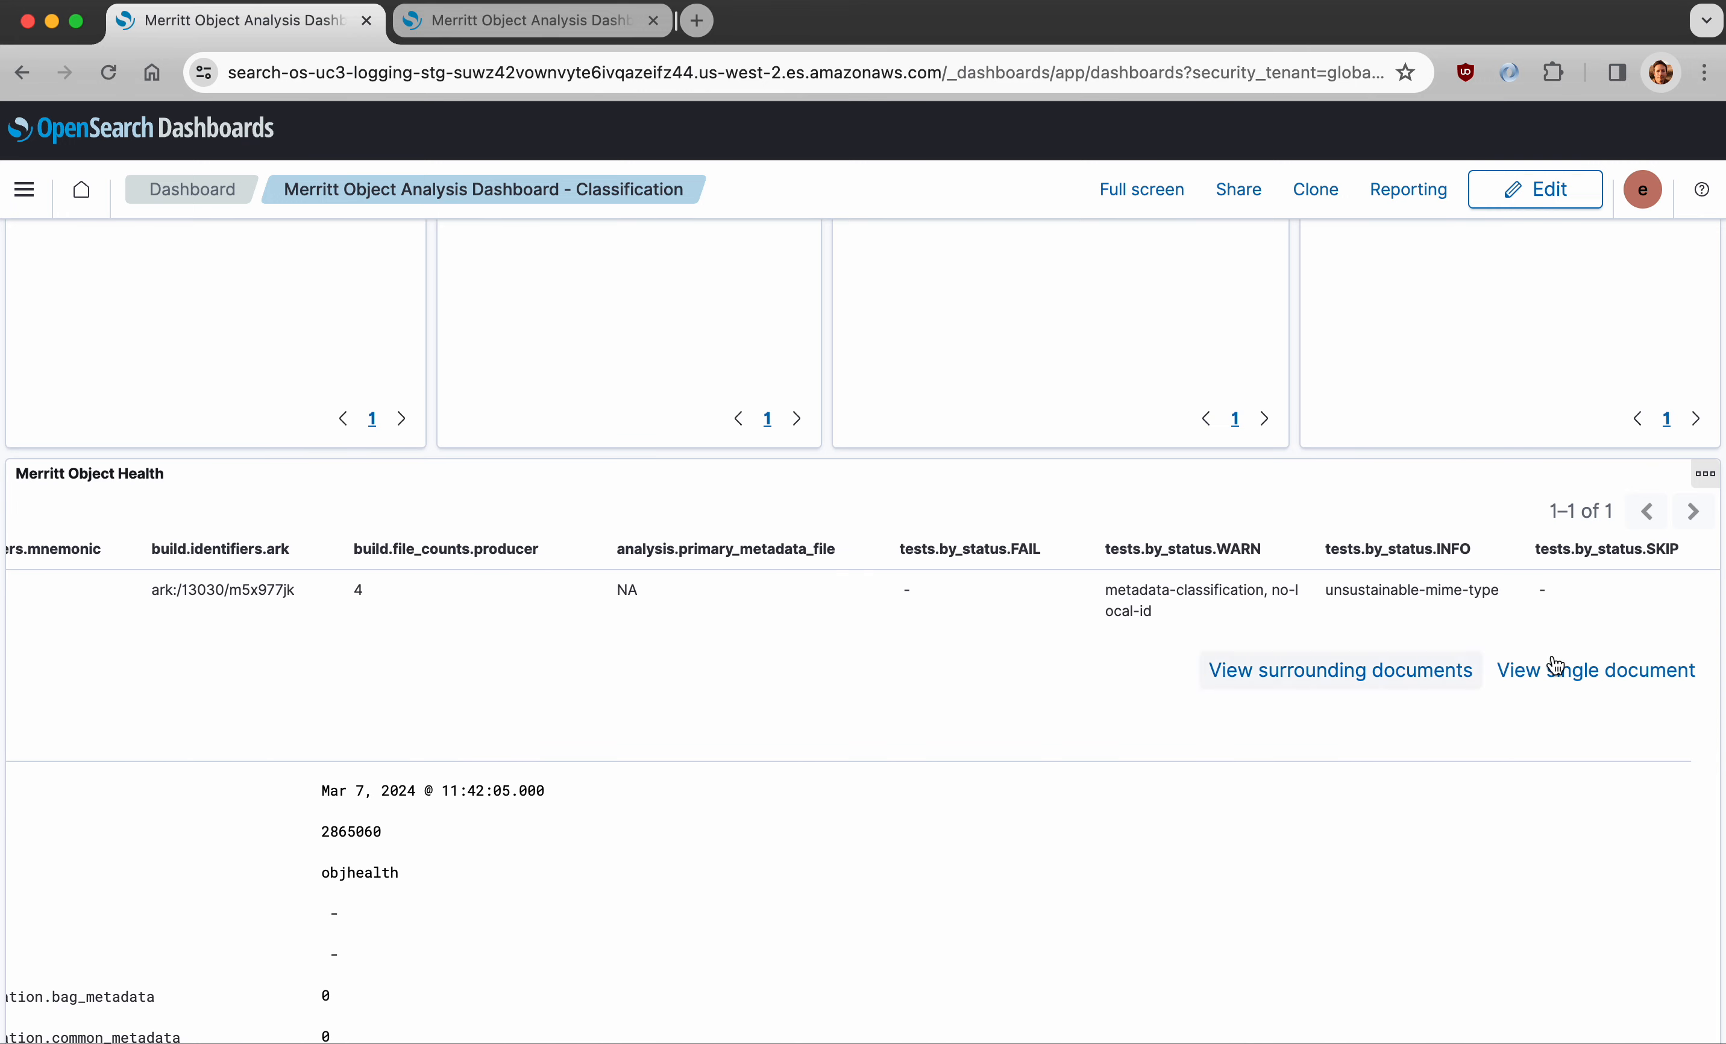
{"action": "left_click", "coordinate": [1557, 669]}
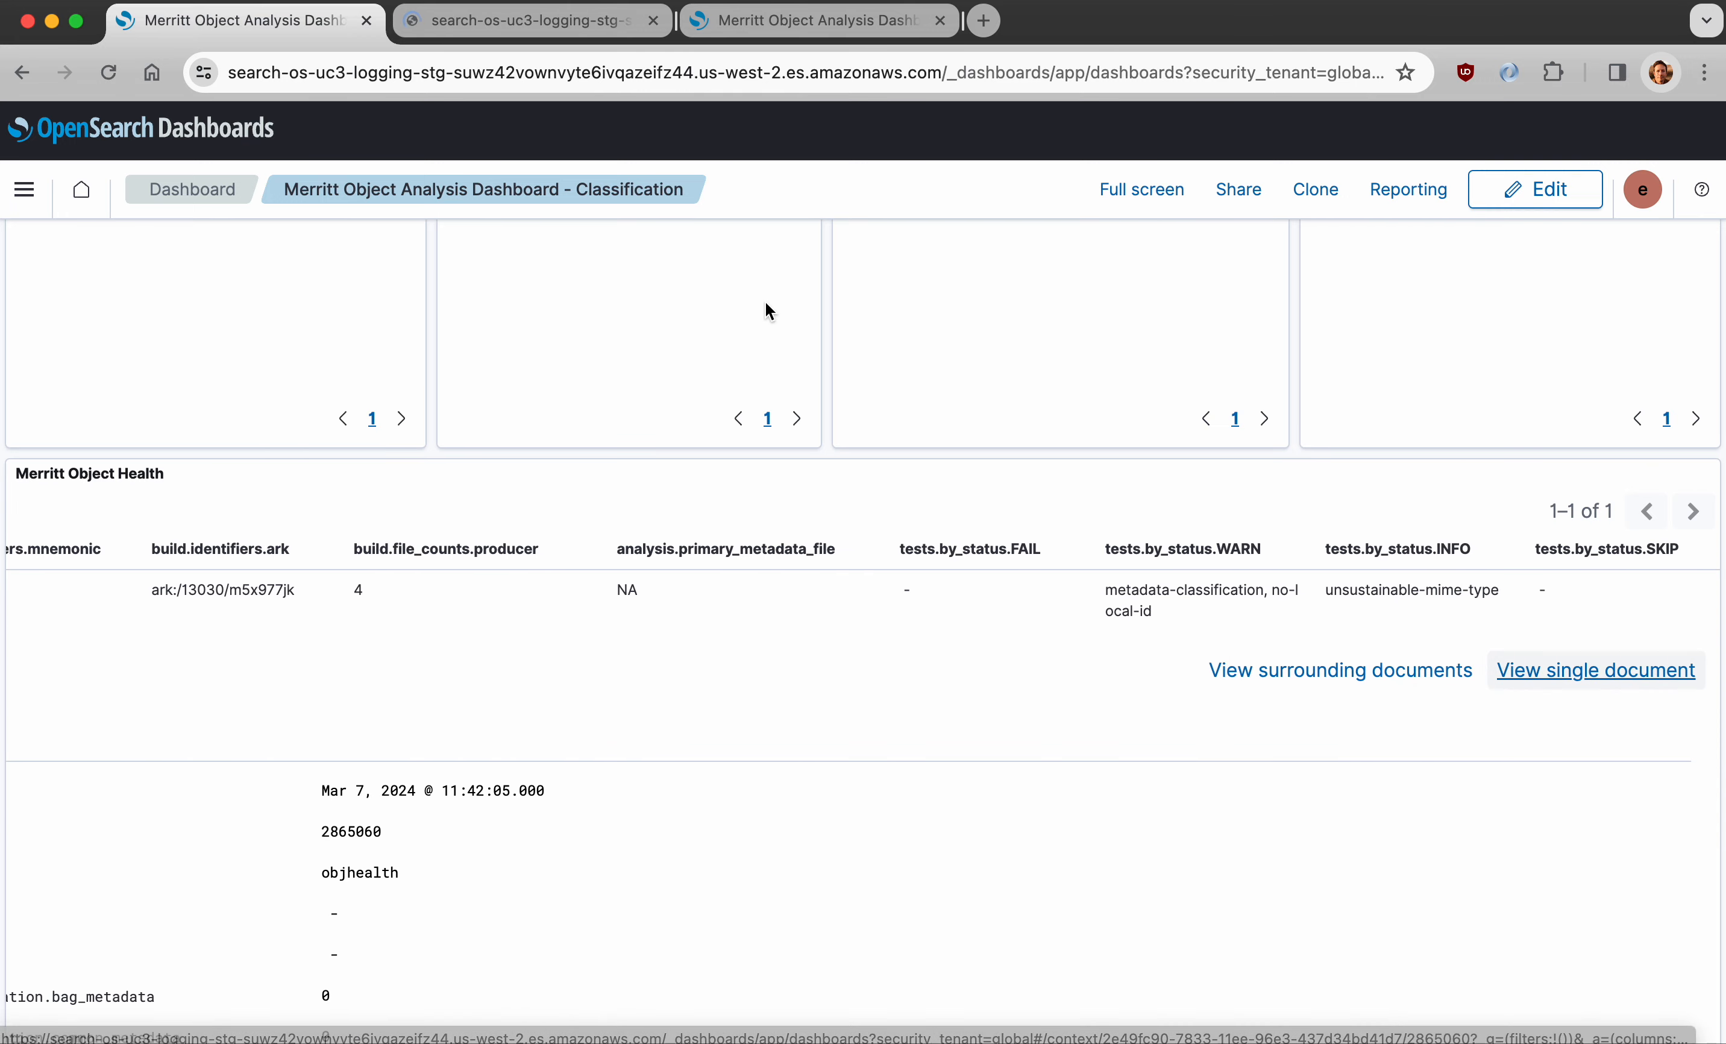
{"action": "left_click", "coordinate": [577, 33]}
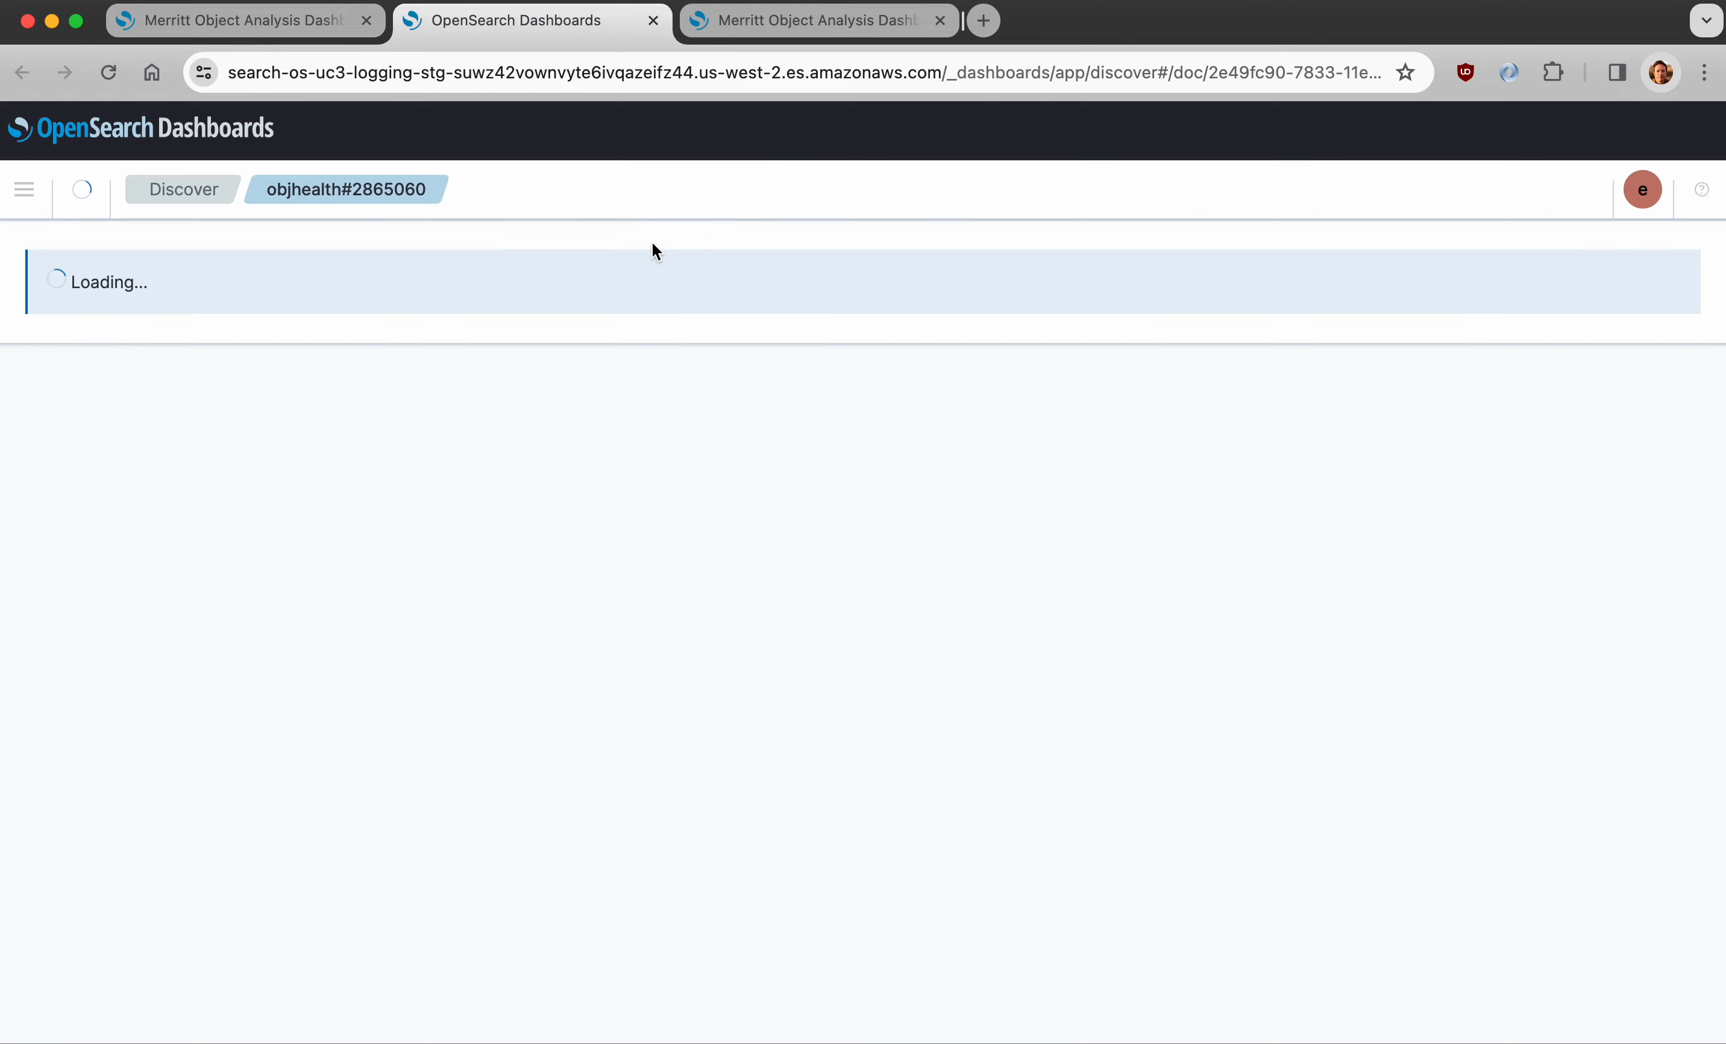
- Review the document's analysis and build fields, singling out the build.producer and build.system entries
{"action": "scroll", "coordinate": [938, 602], "scroll_direction": "down", "scroll_amount": 10}
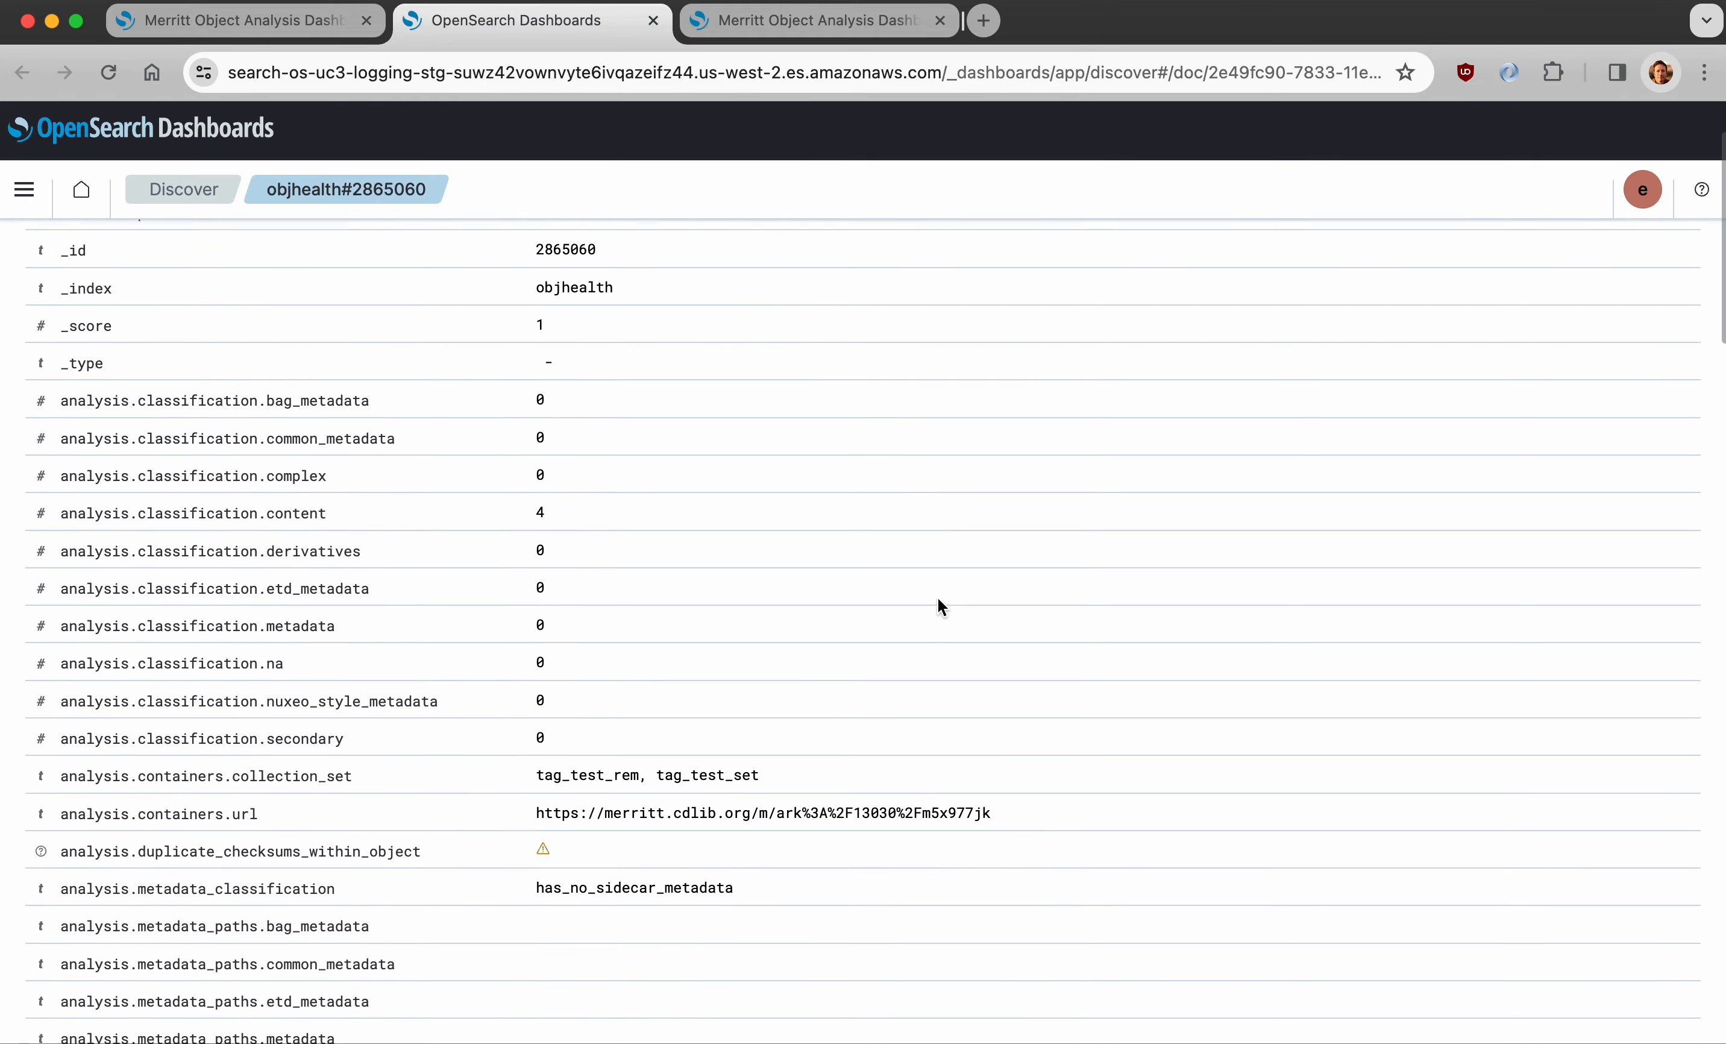
{"action": "scroll", "coordinate": [939, 602], "scroll_direction": "down", "scroll_amount": 15}
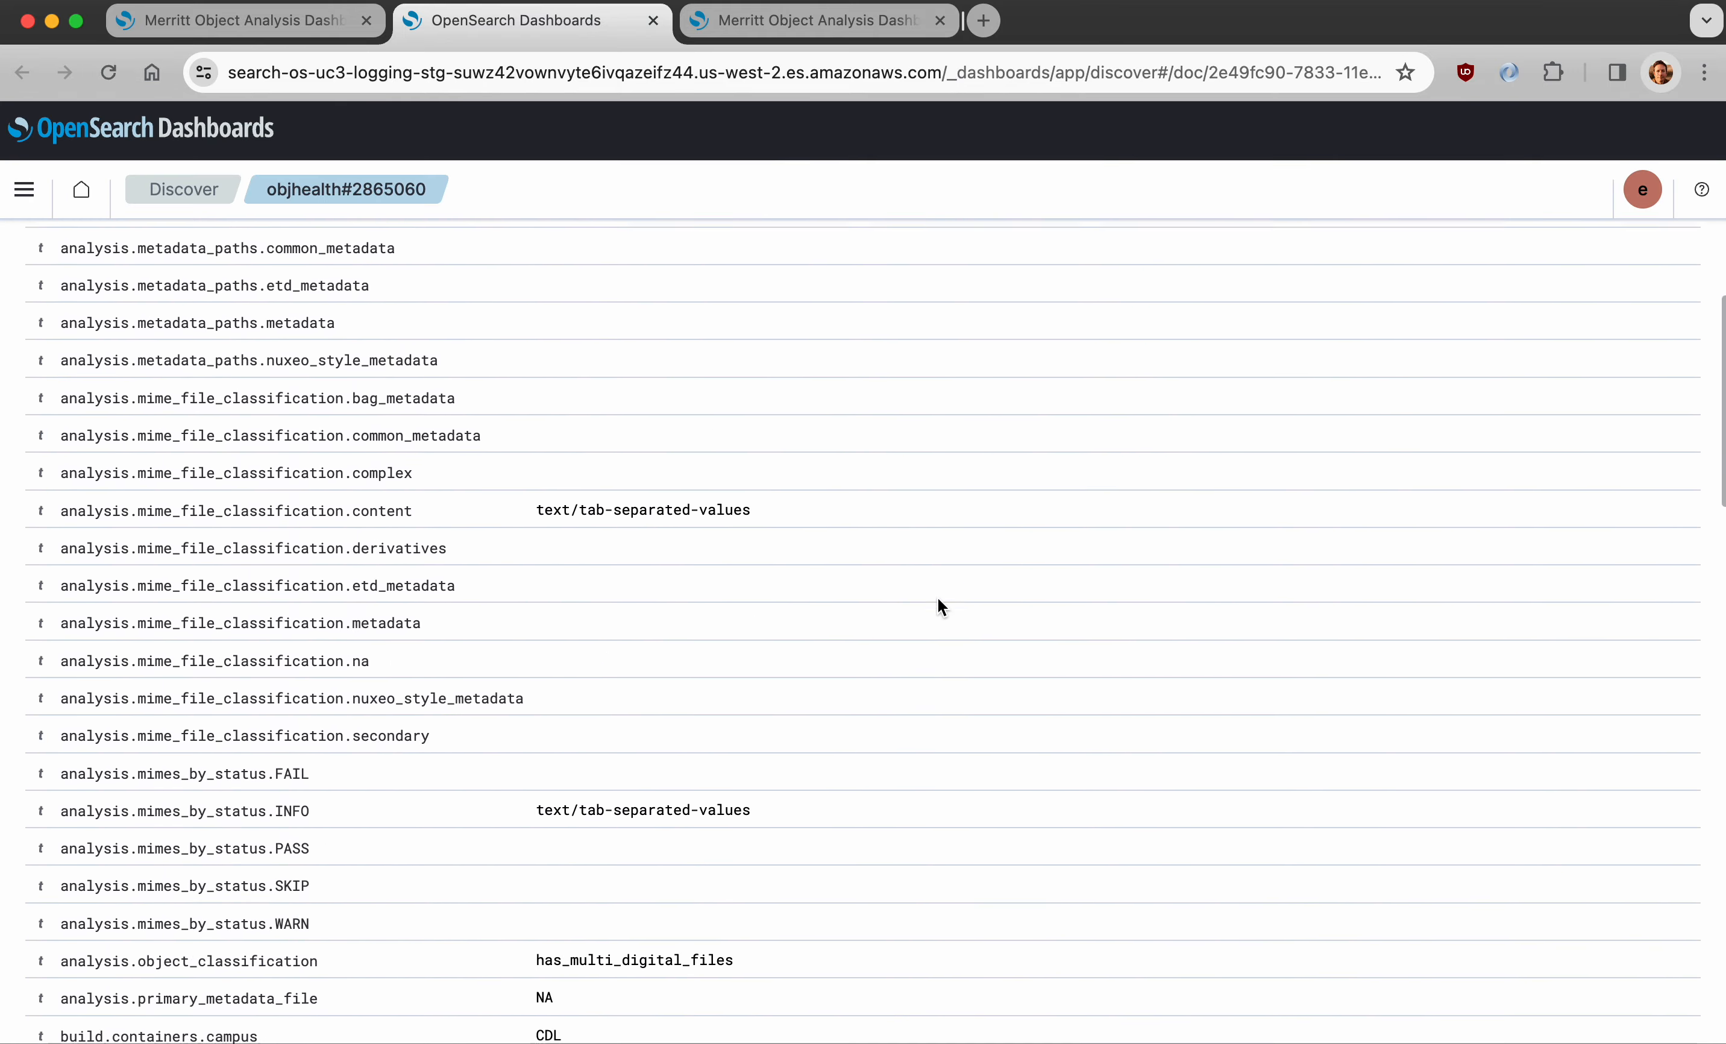
{"action": "scroll", "coordinate": [940, 607], "scroll_direction": "down", "scroll_amount": 10}
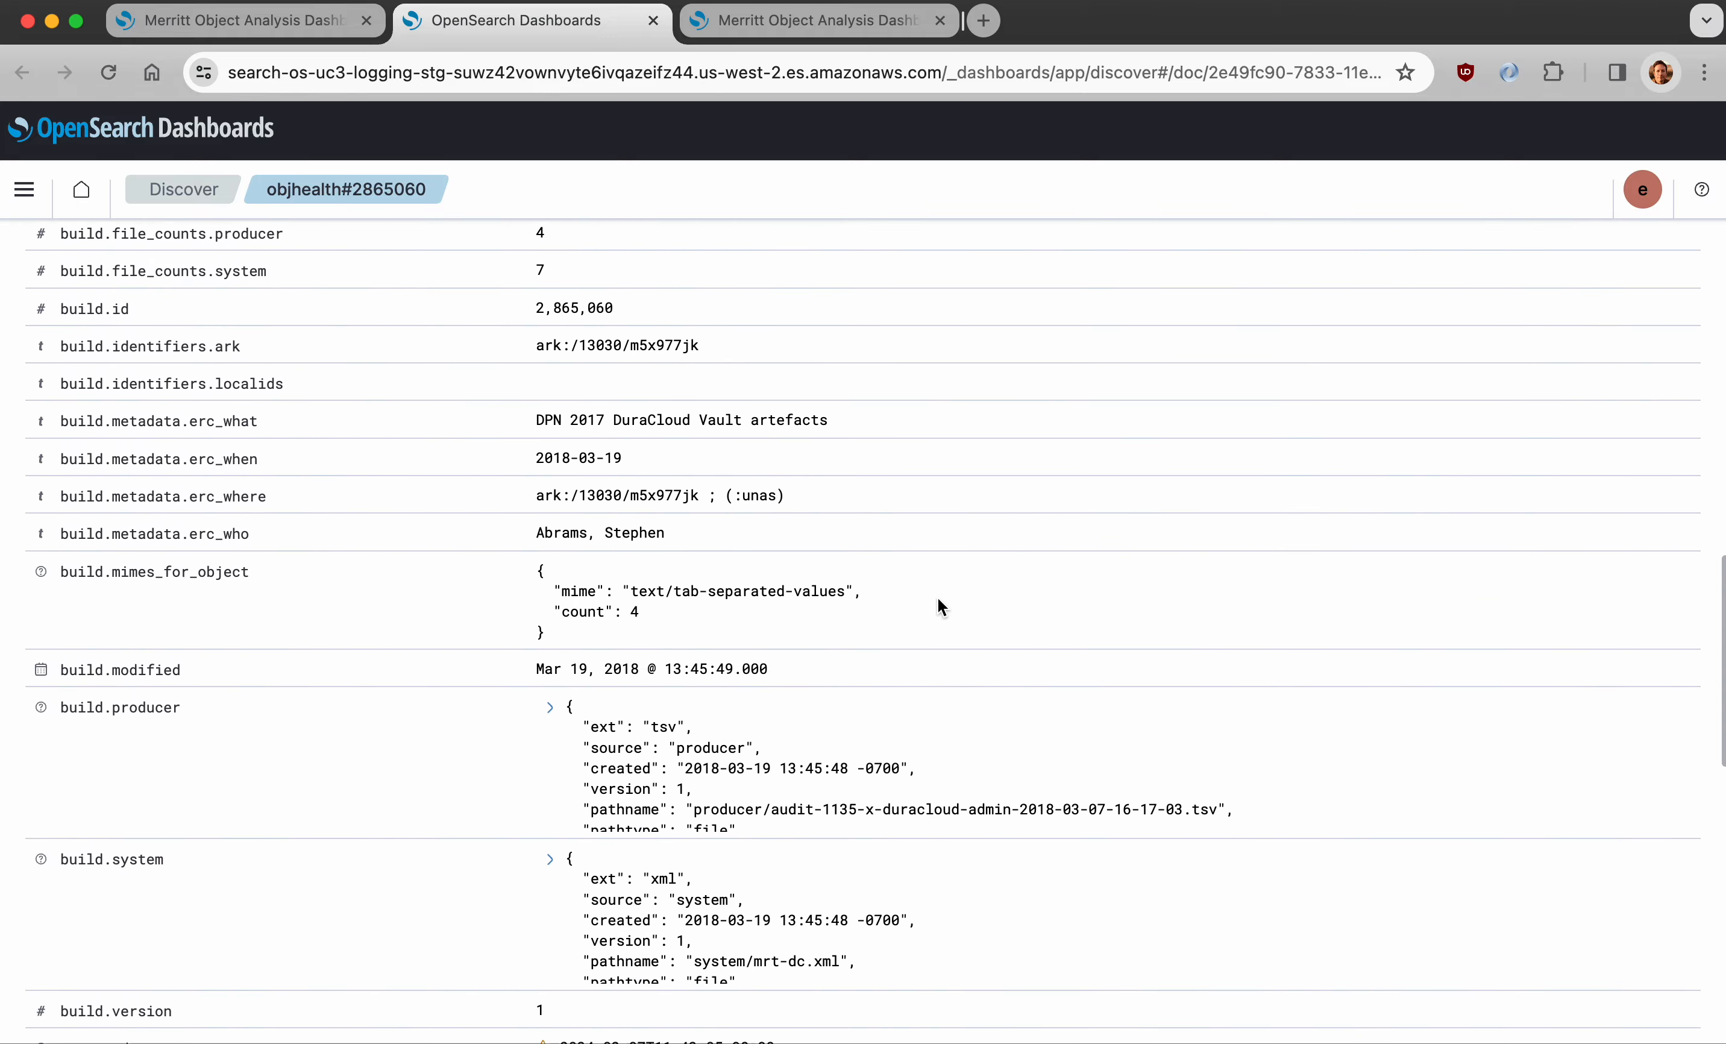
{"action": "scroll", "coordinate": [939, 607], "scroll_direction": "down", "scroll_amount": 1}
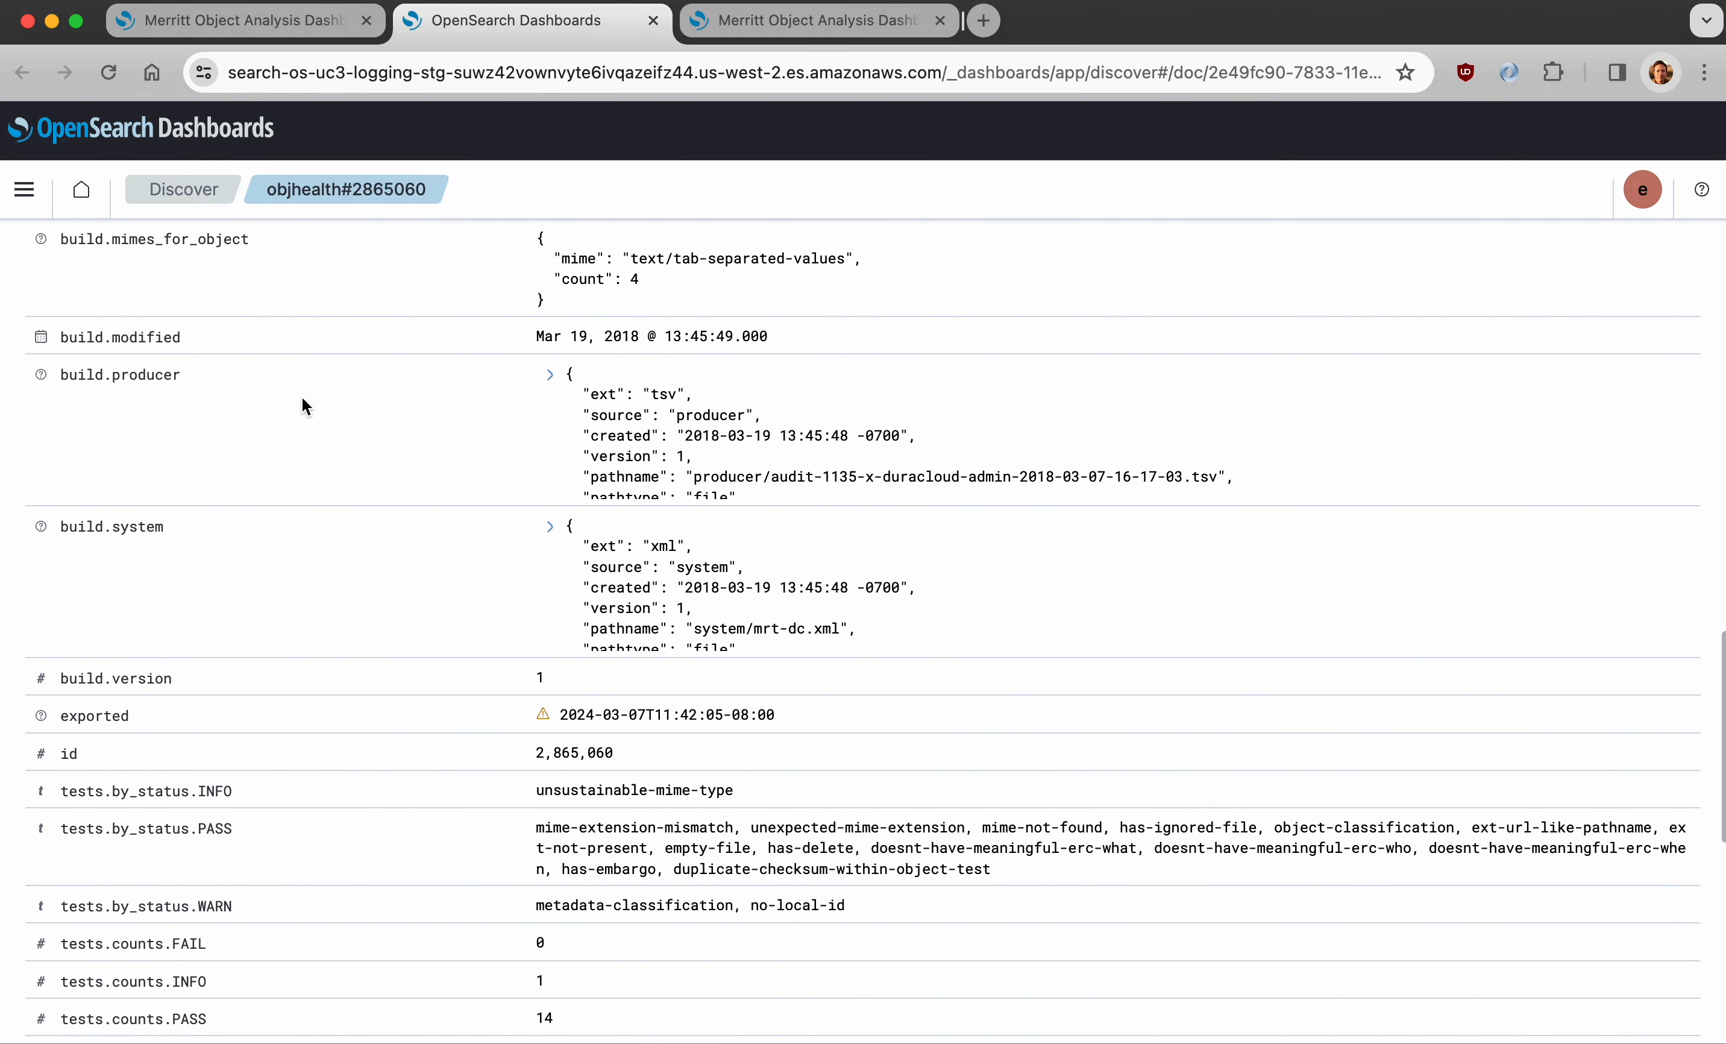
{"action": "left_click_drag", "start_coordinate": [180, 368], "coordinate": [109, 374]}
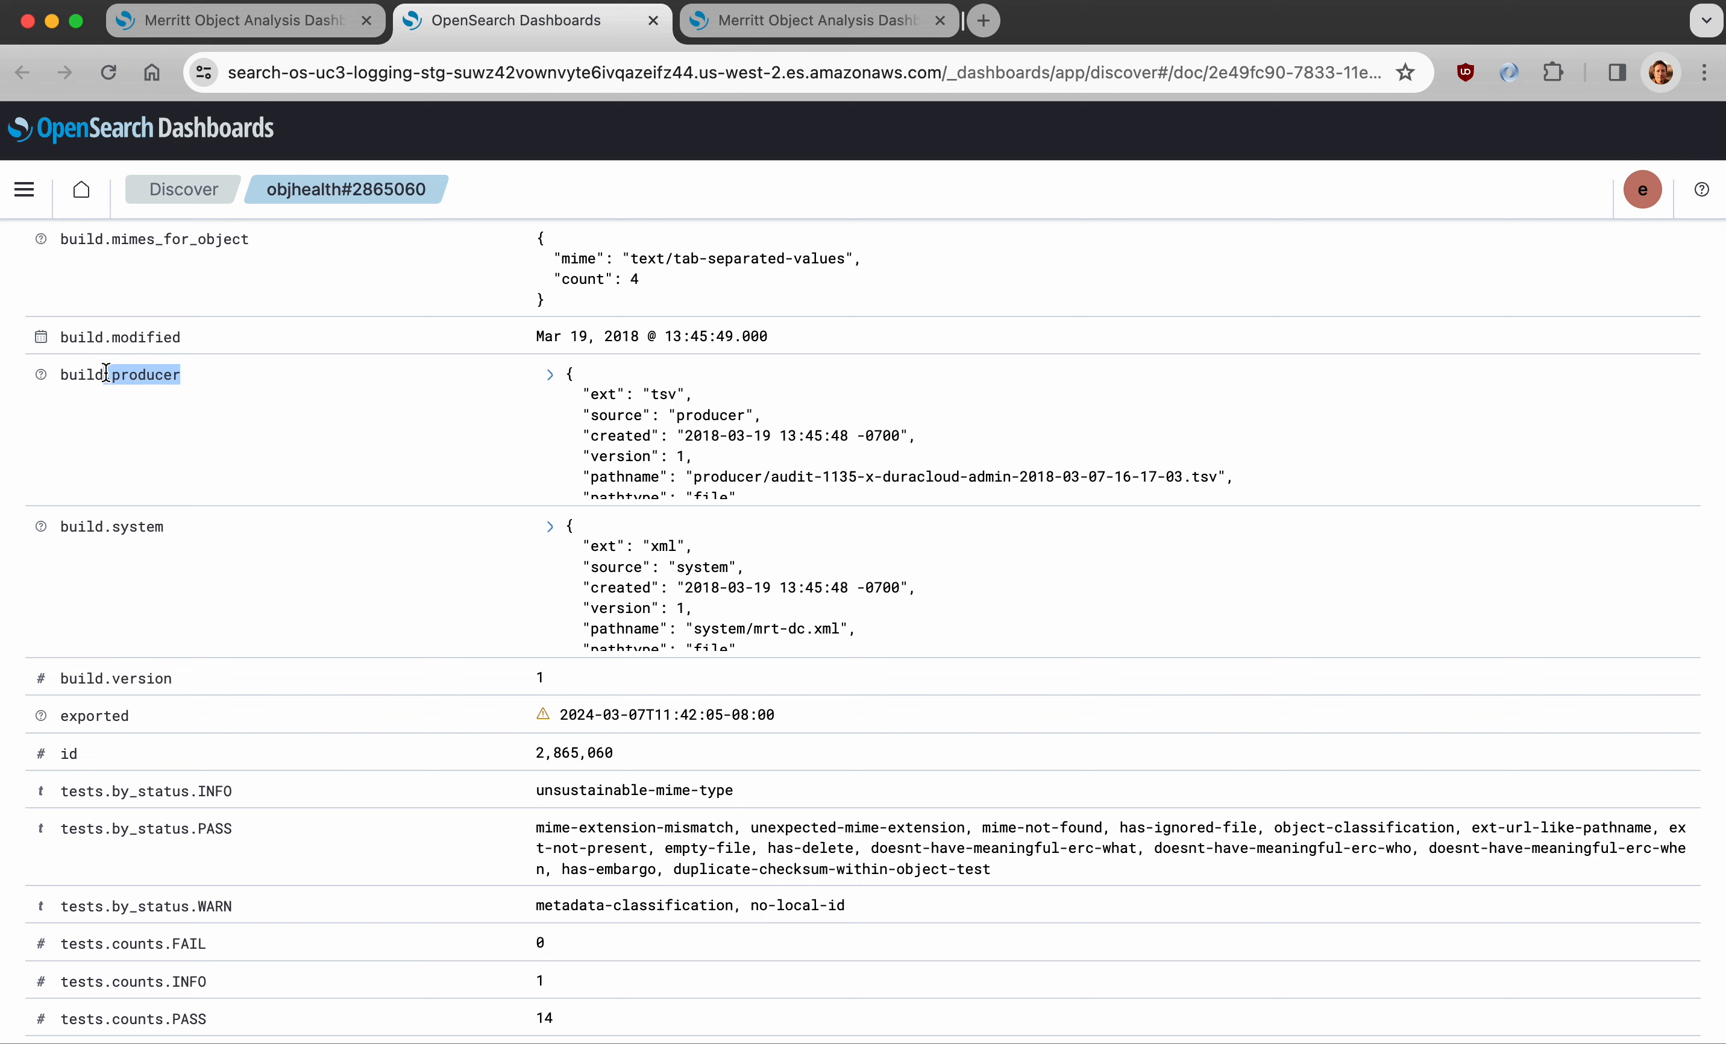
{"action": "left_click", "coordinate": [161, 522]}
{"action": "double_click", "coordinate": [160, 522]}
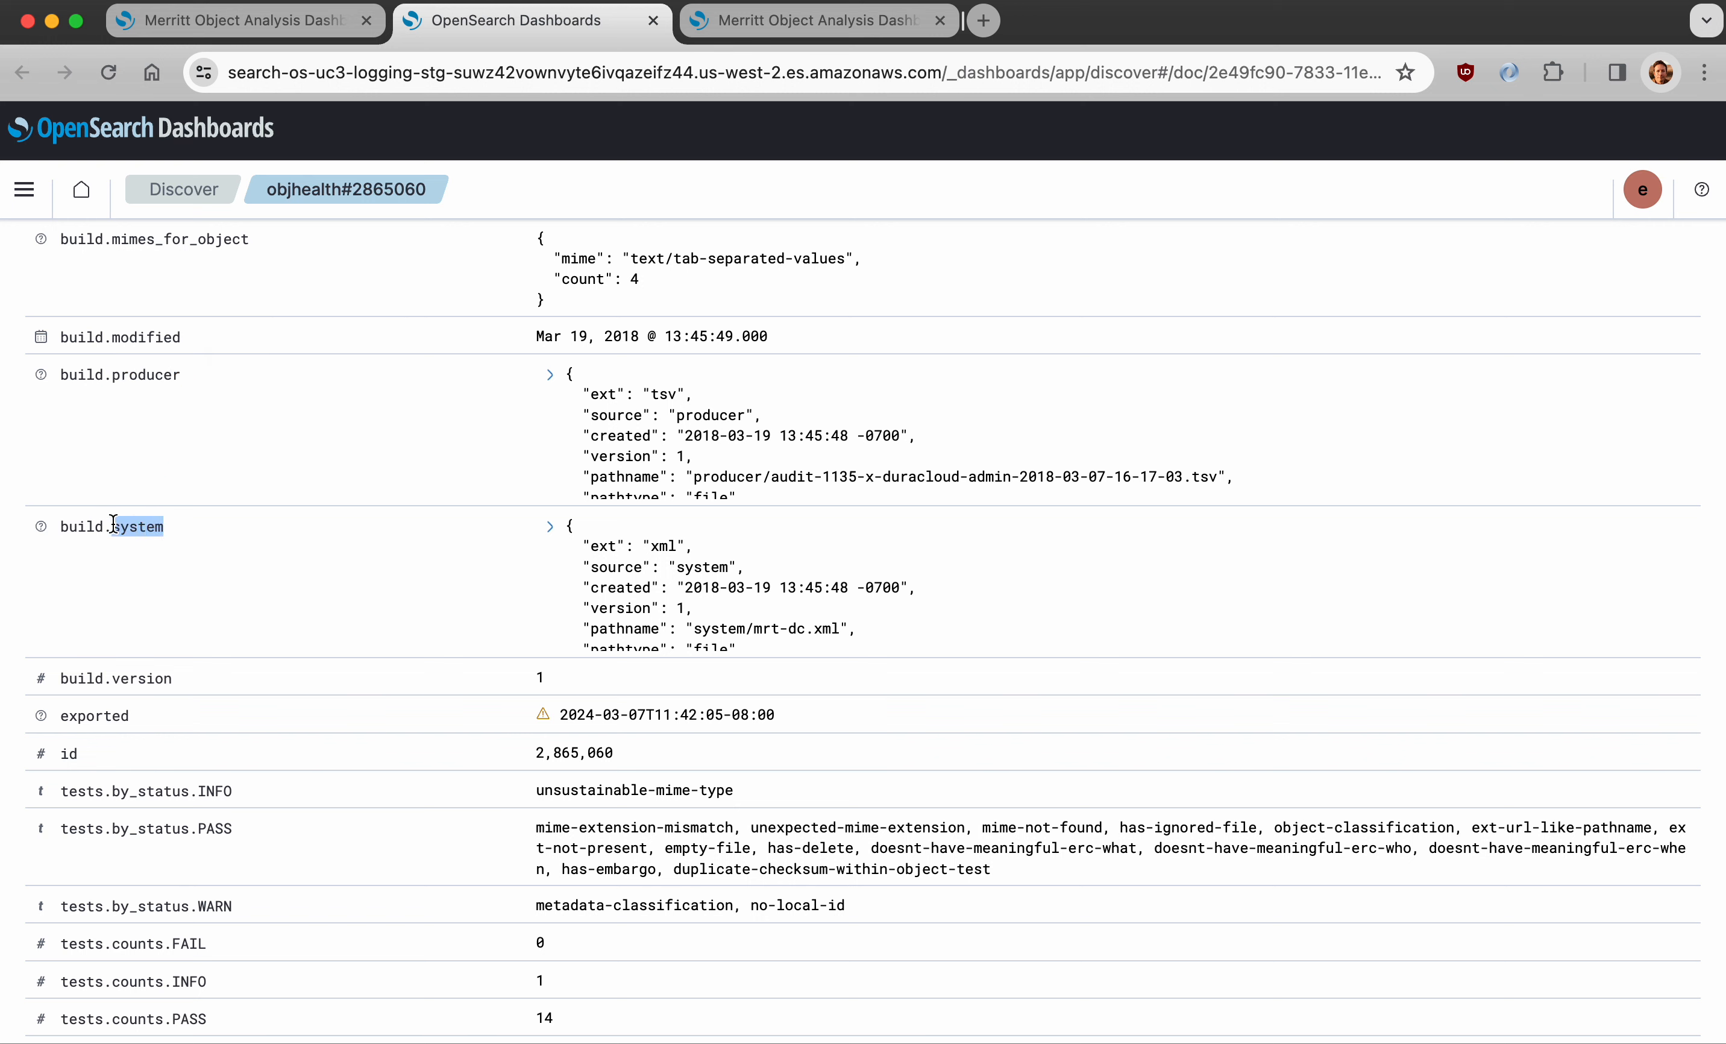
{"action": "double_click", "coordinate": [151, 375]}
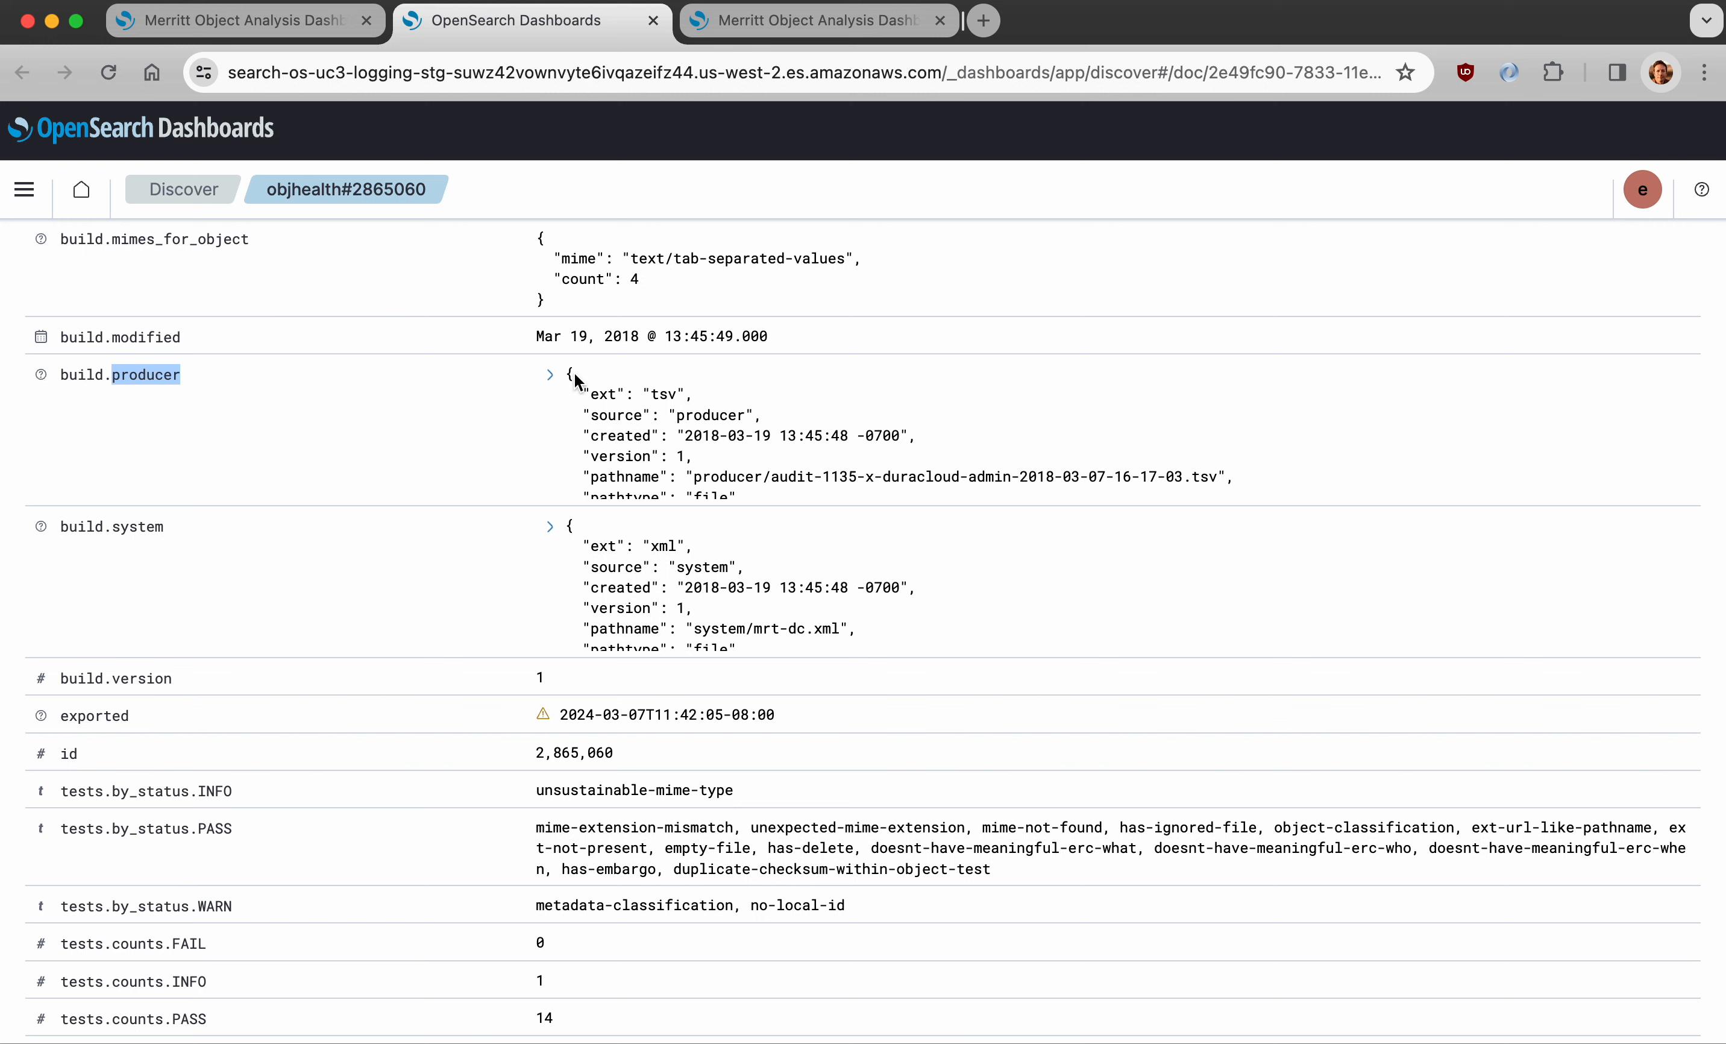
- Expand the build.producer entry, check the pathnames and extensions of its files, and collapse it again
{"action": "left_click", "coordinate": [551, 377]}
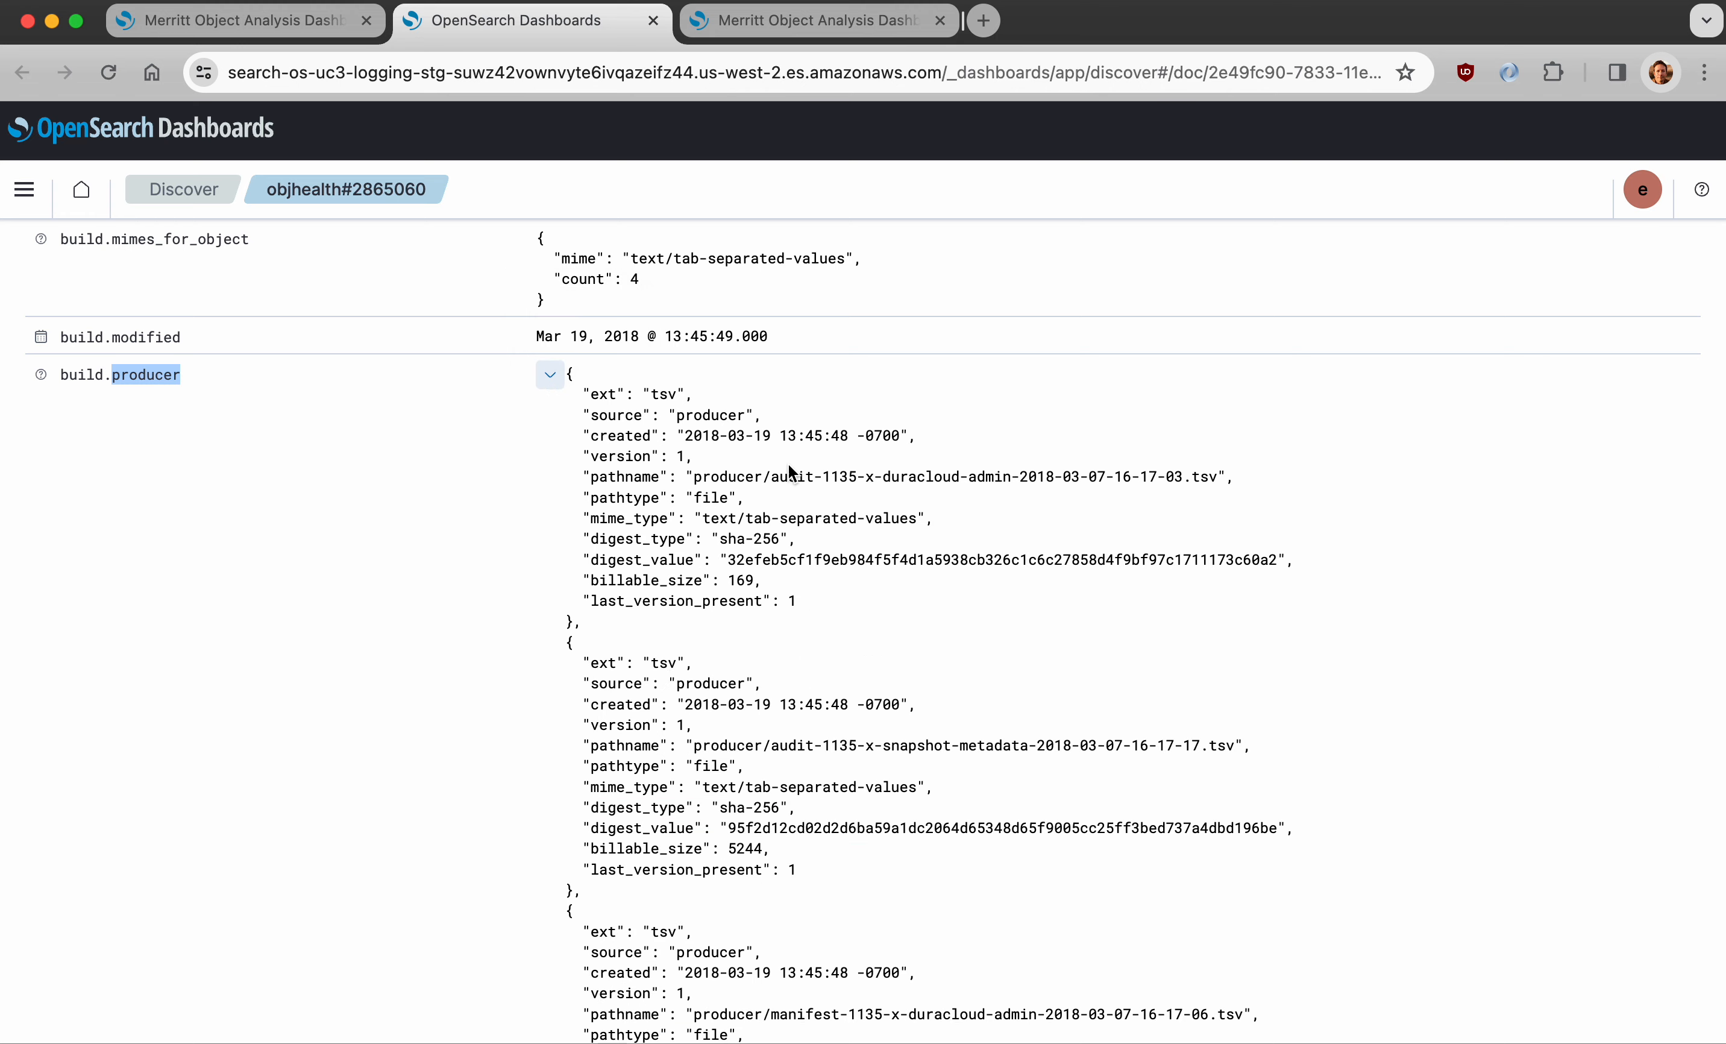
{"action": "double_click", "coordinate": [1200, 479]}
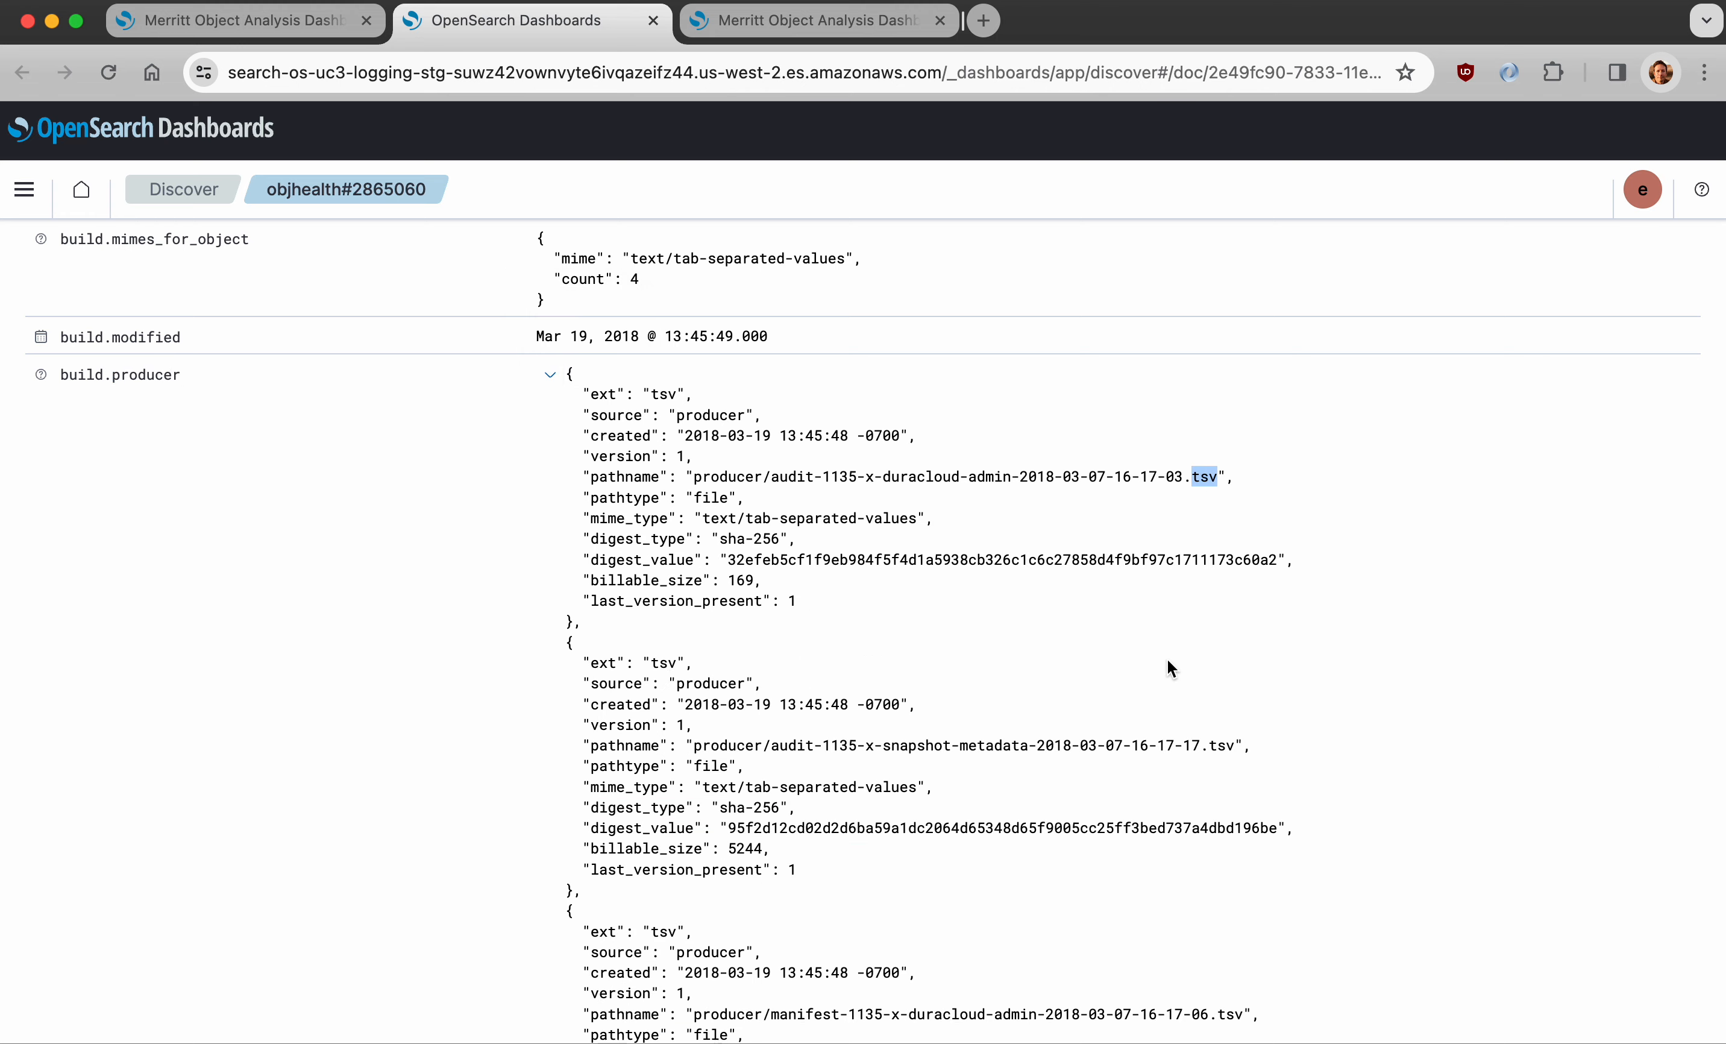
{"action": "scroll", "coordinate": [1168, 661], "scroll_direction": "down", "scroll_amount": 5}
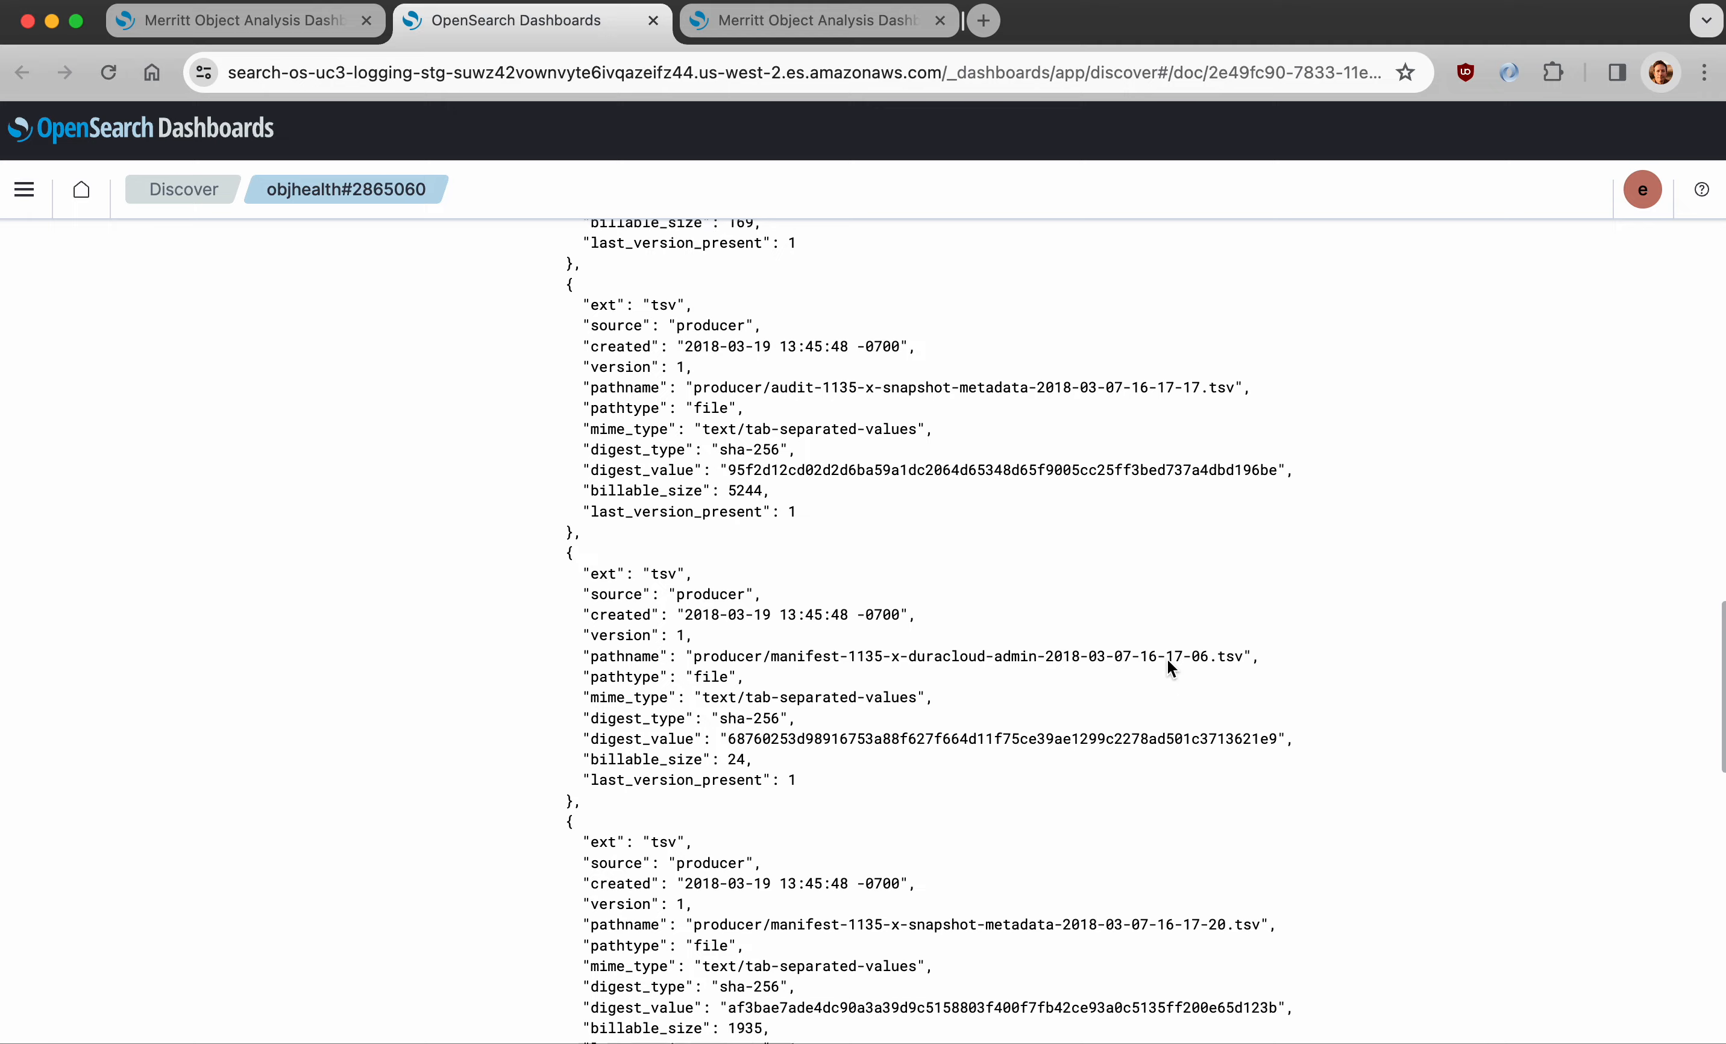
{"action": "scroll", "coordinate": [1168, 660], "scroll_direction": "down", "scroll_amount": 3}
{"action": "scroll", "coordinate": [1168, 660], "scroll_direction": "up", "scroll_amount": 5}
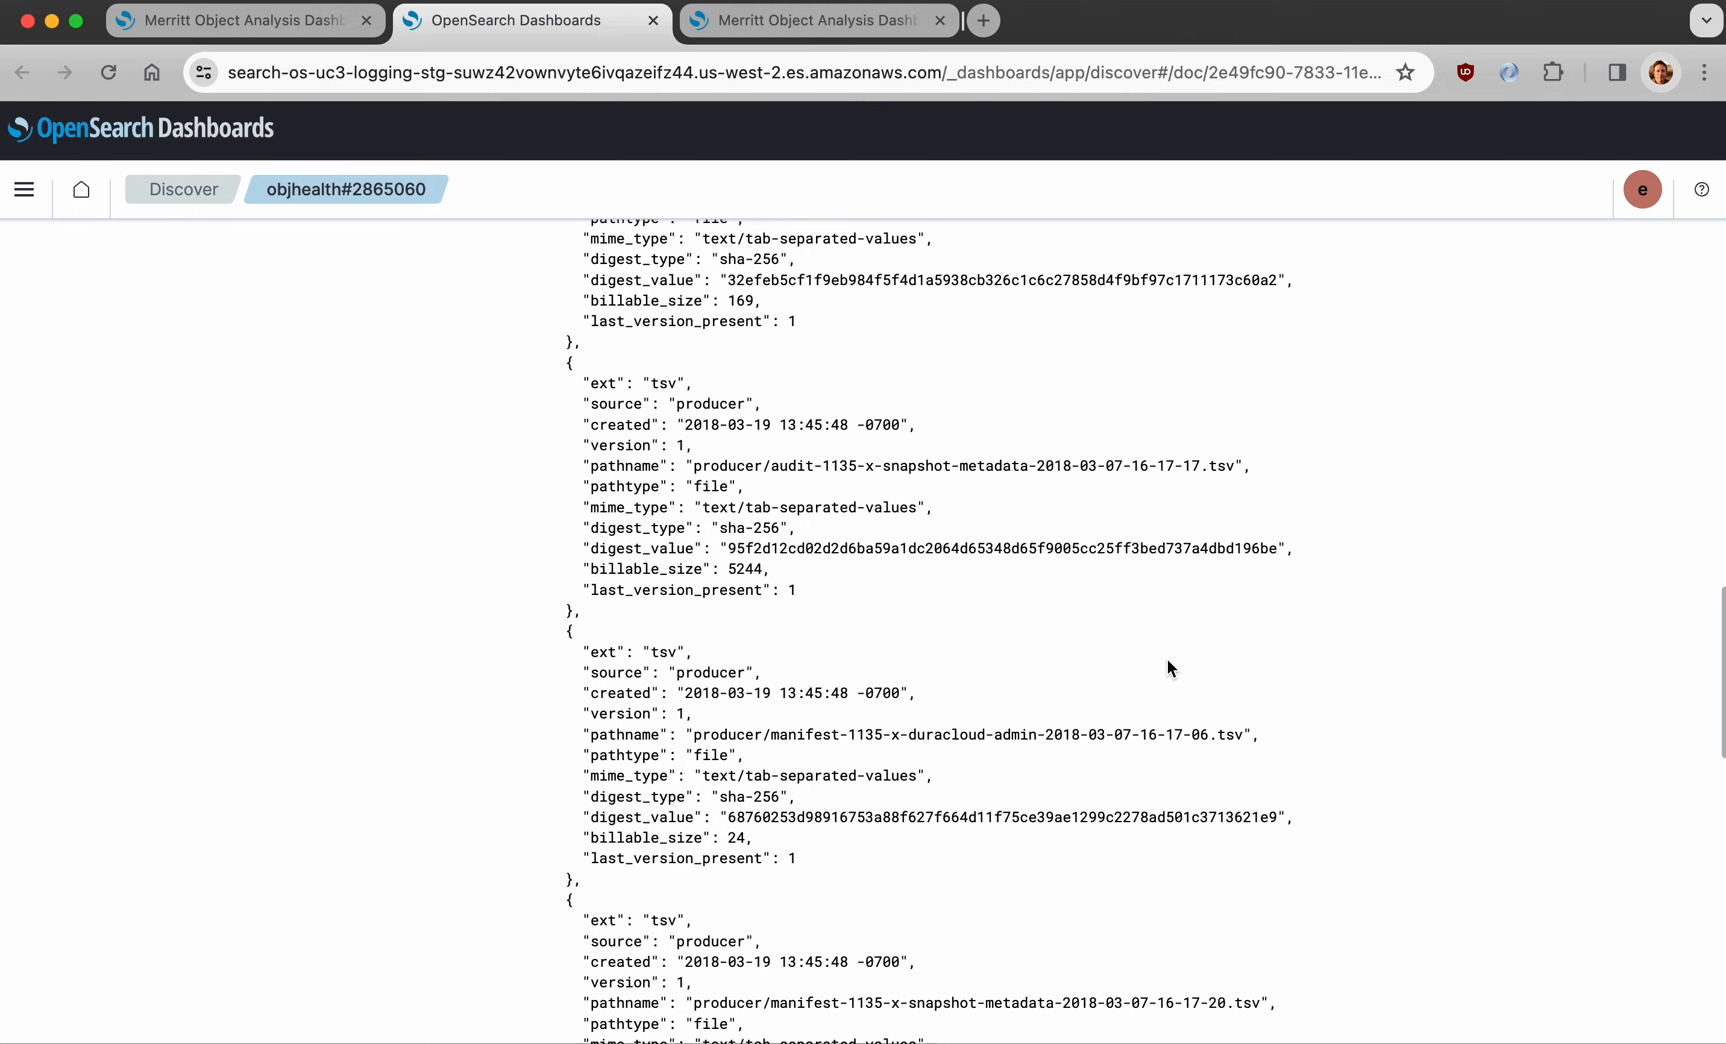
{"action": "scroll", "coordinate": [1167, 660], "scroll_direction": "up", "scroll_amount": 4}
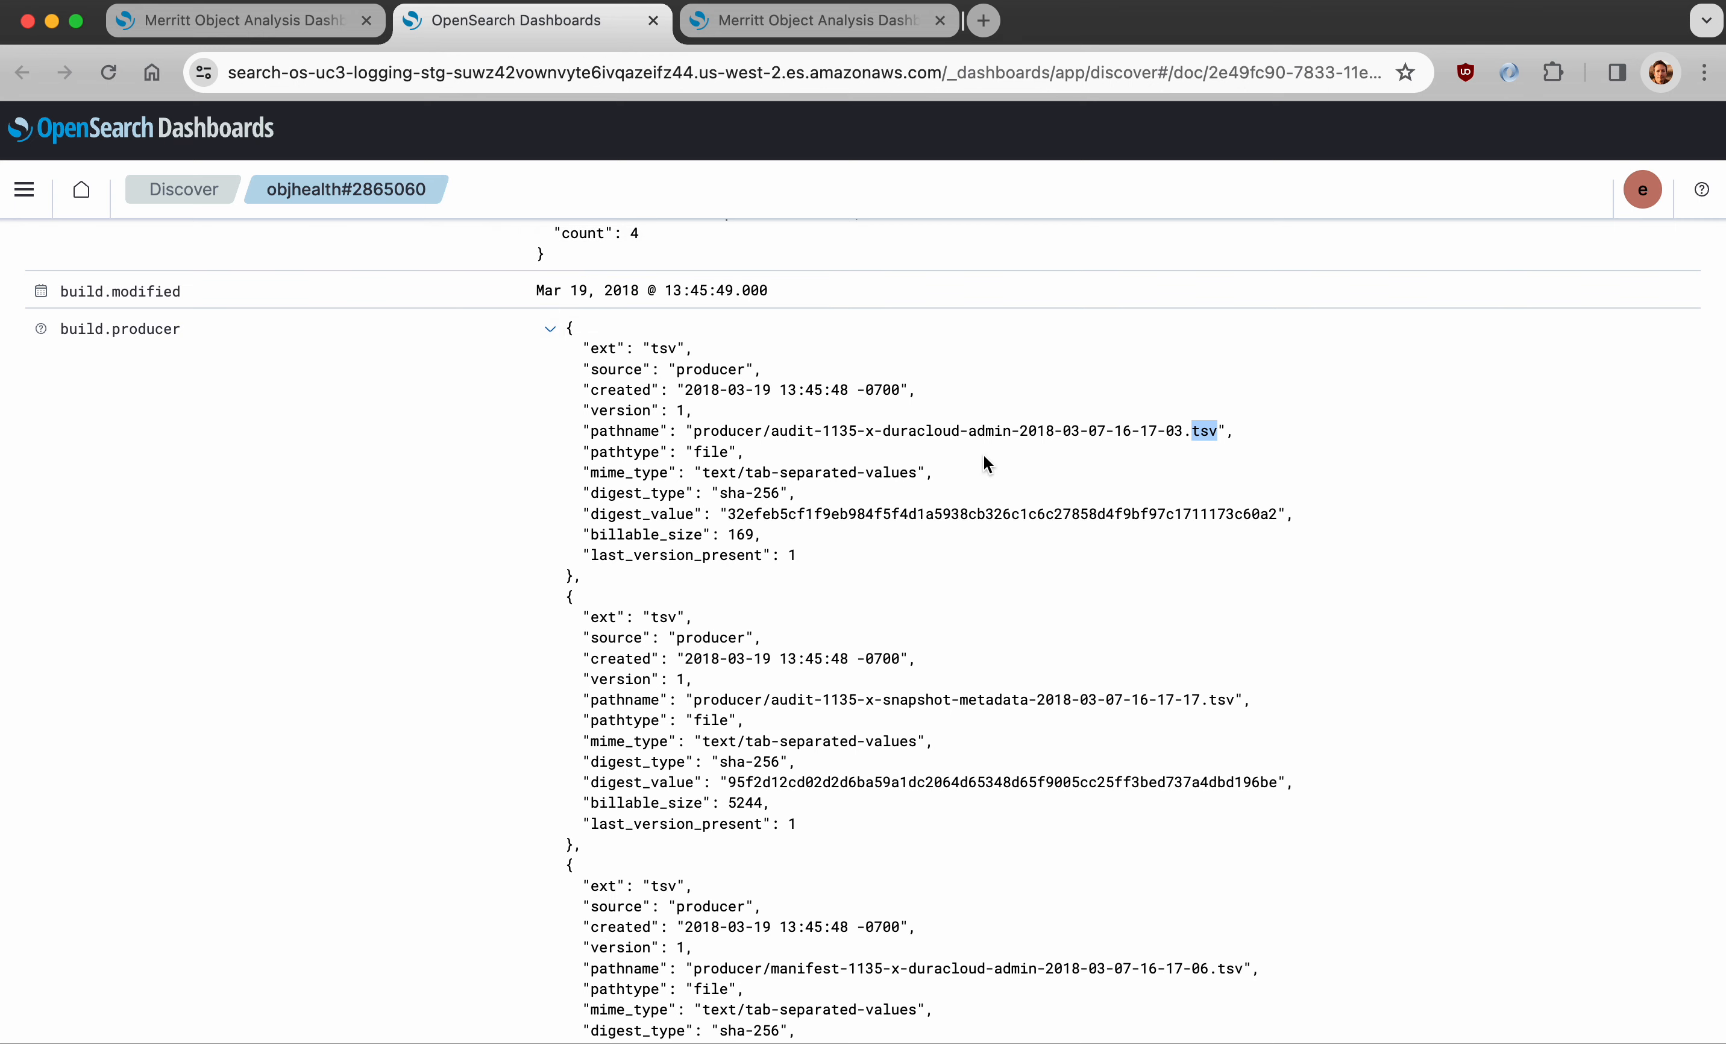
{"action": "left_click", "coordinate": [551, 331]}
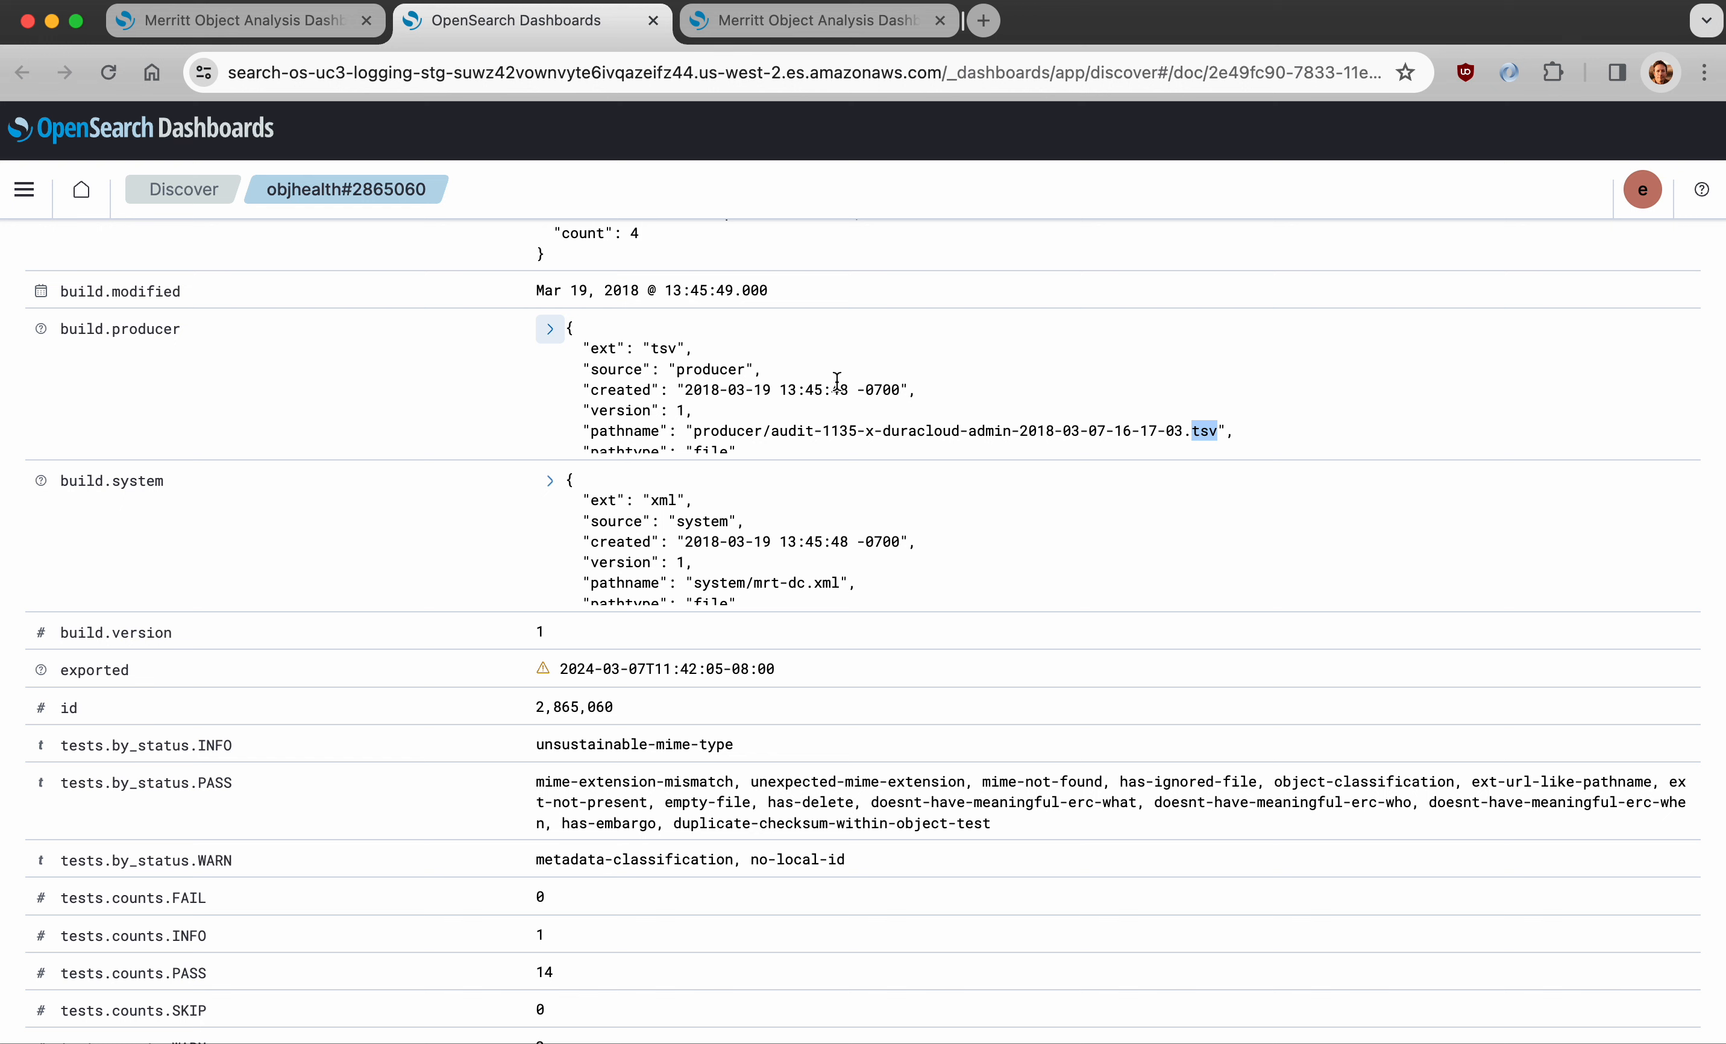
- Go back to the start of the document and close it to return to the classification dashboard
{"action": "scroll", "coordinate": [837, 381], "scroll_direction": "up", "scroll_amount": 15}
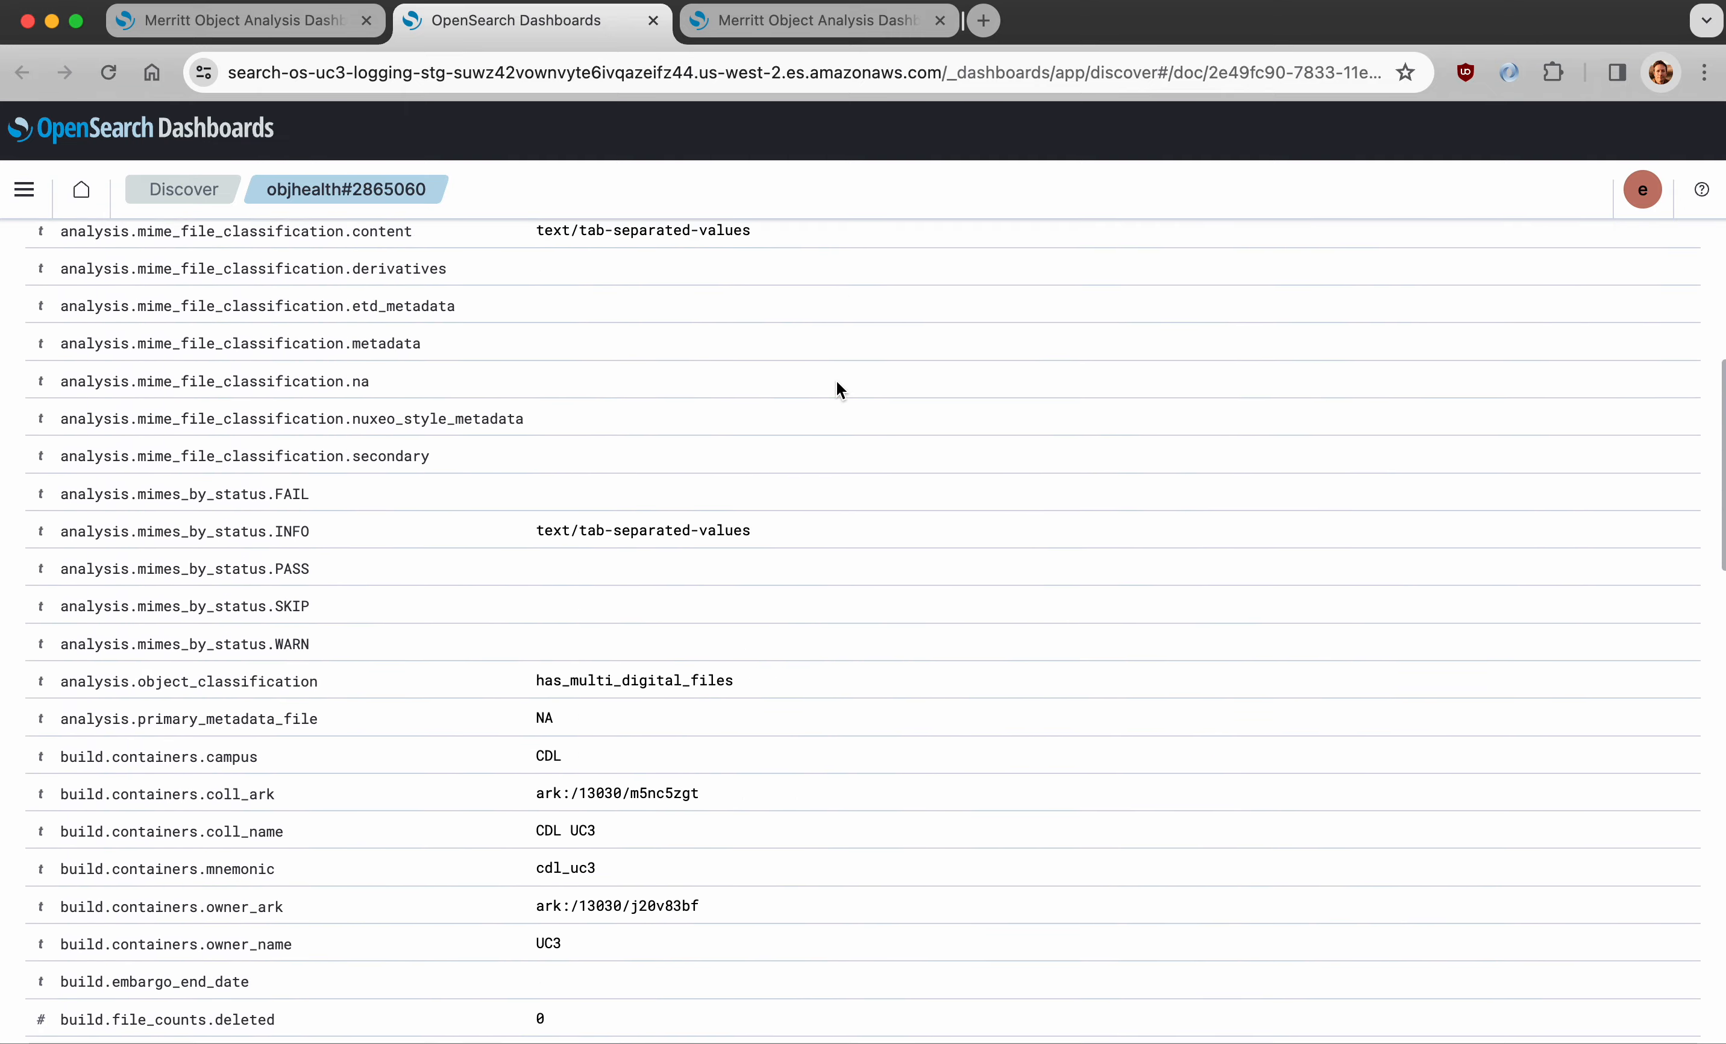
{"action": "scroll", "coordinate": [837, 380], "scroll_direction": "up", "scroll_amount": 5}
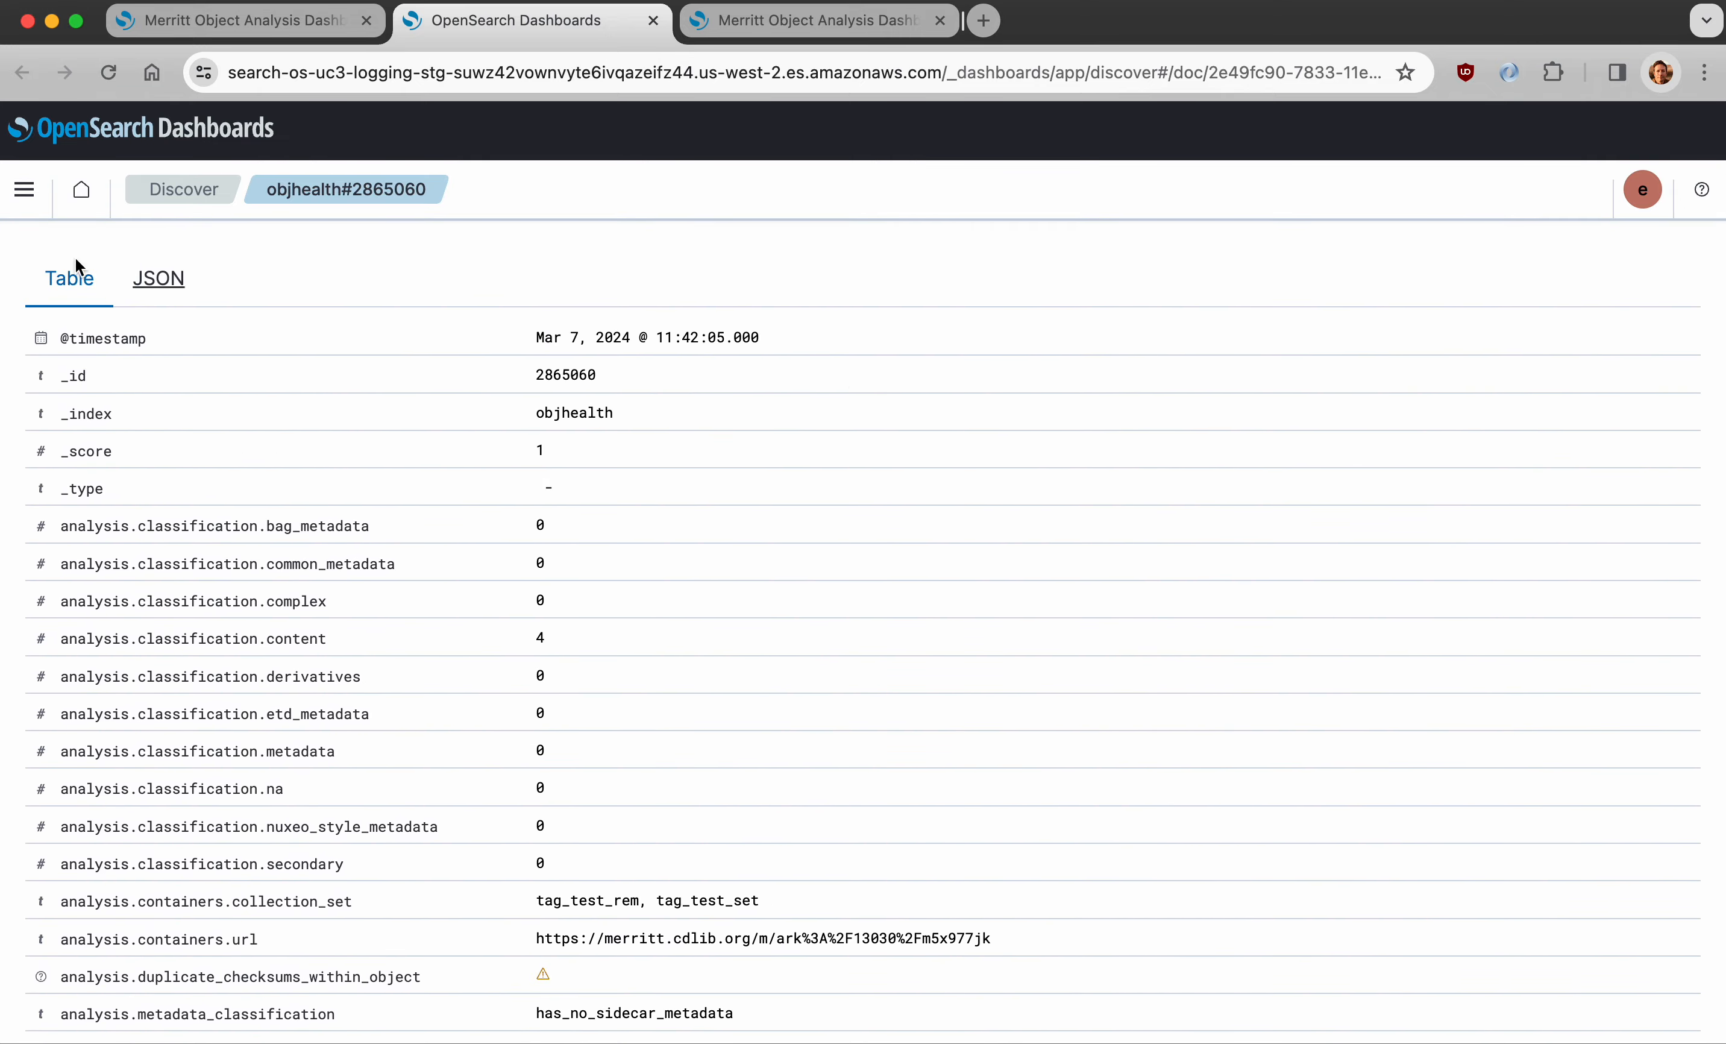
{"action": "left_click", "coordinate": [653, 20]}
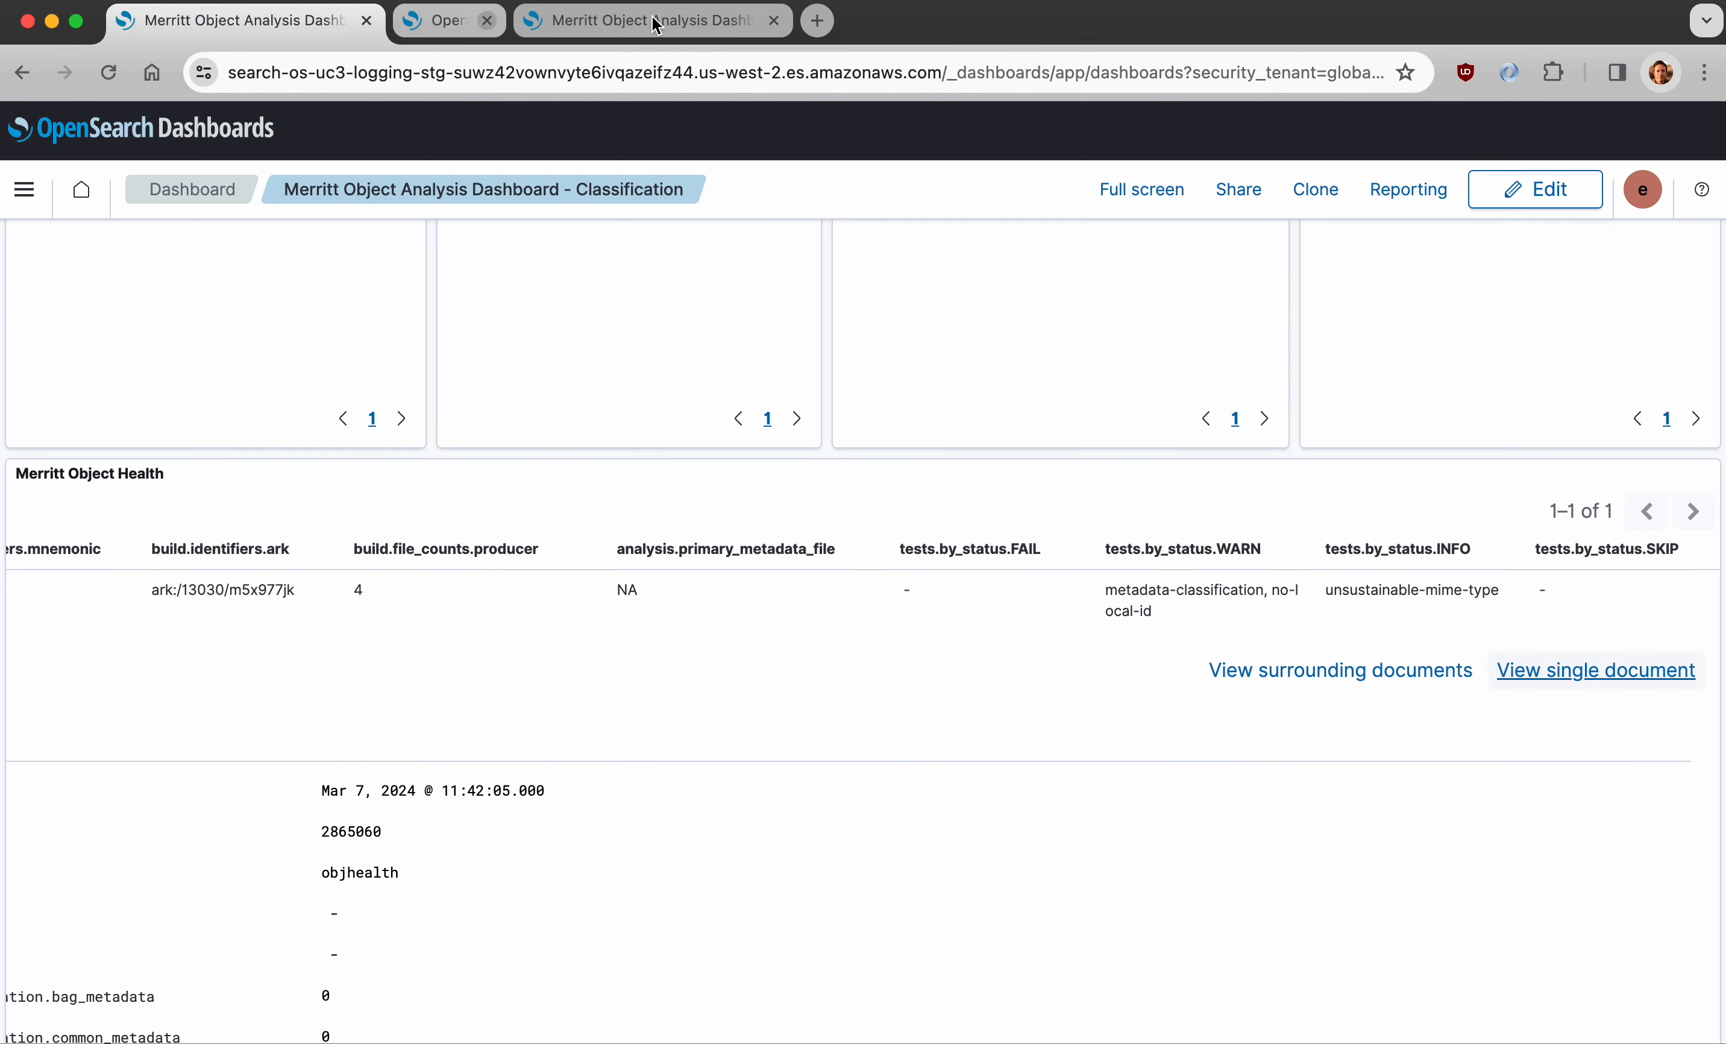
- Collapse the expanded cdl_uc3 record and remove the has_multi_digital_files object classification filter from the dashboard
{"action": "scroll", "coordinate": [488, 677], "scroll_direction": "left", "scroll_amount": 5}
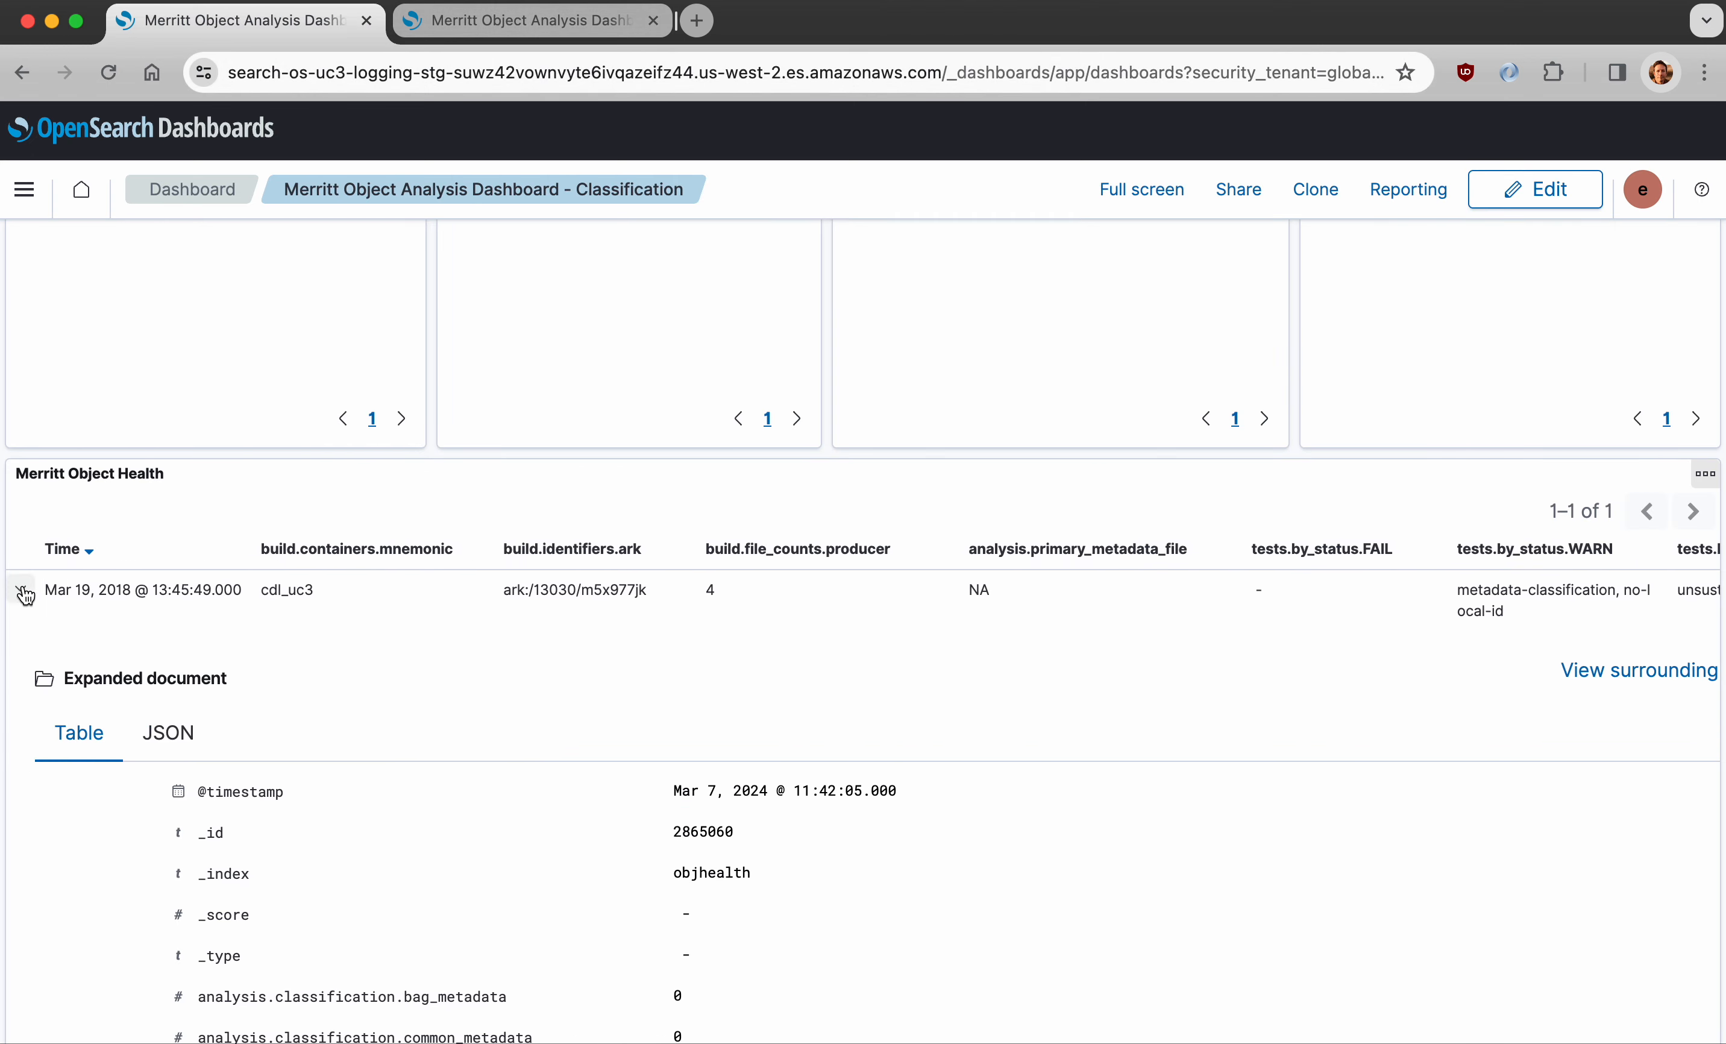
{"action": "left_click", "coordinate": [20, 590]}
{"action": "scroll", "coordinate": [703, 471], "scroll_direction": "up", "scroll_amount": 10}
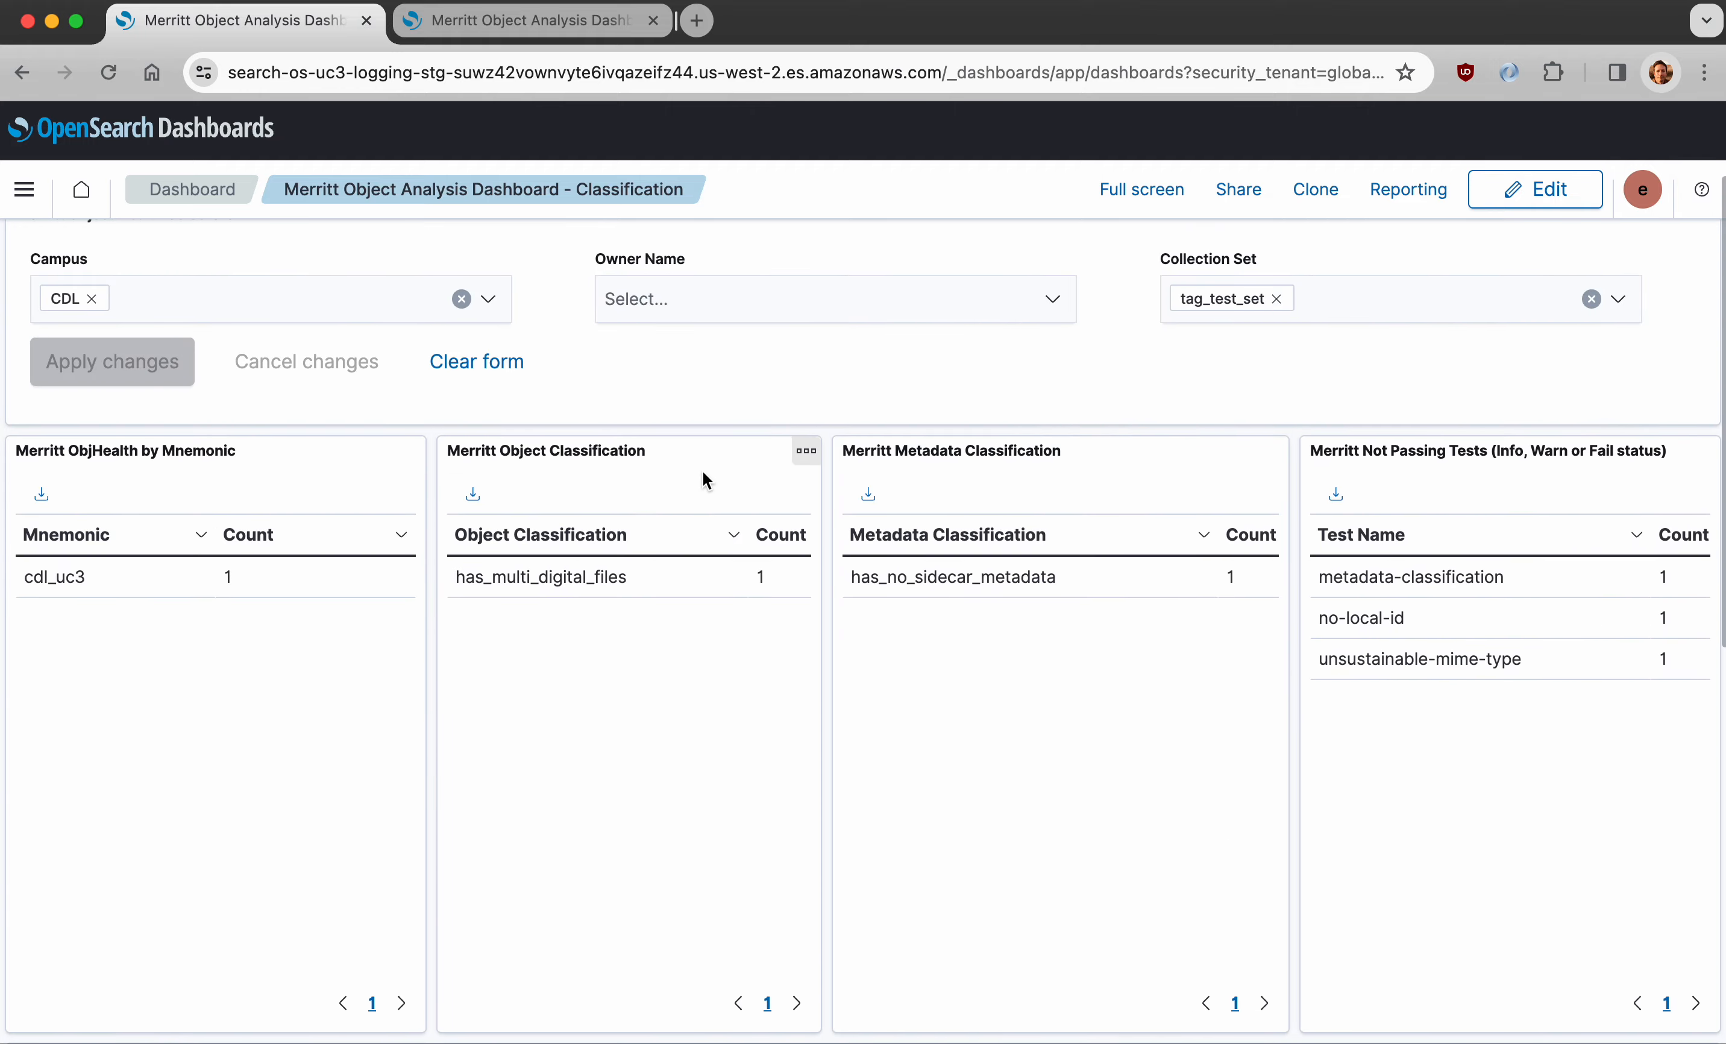
{"action": "scroll", "coordinate": [703, 471], "scroll_direction": "up", "scroll_amount": 2}
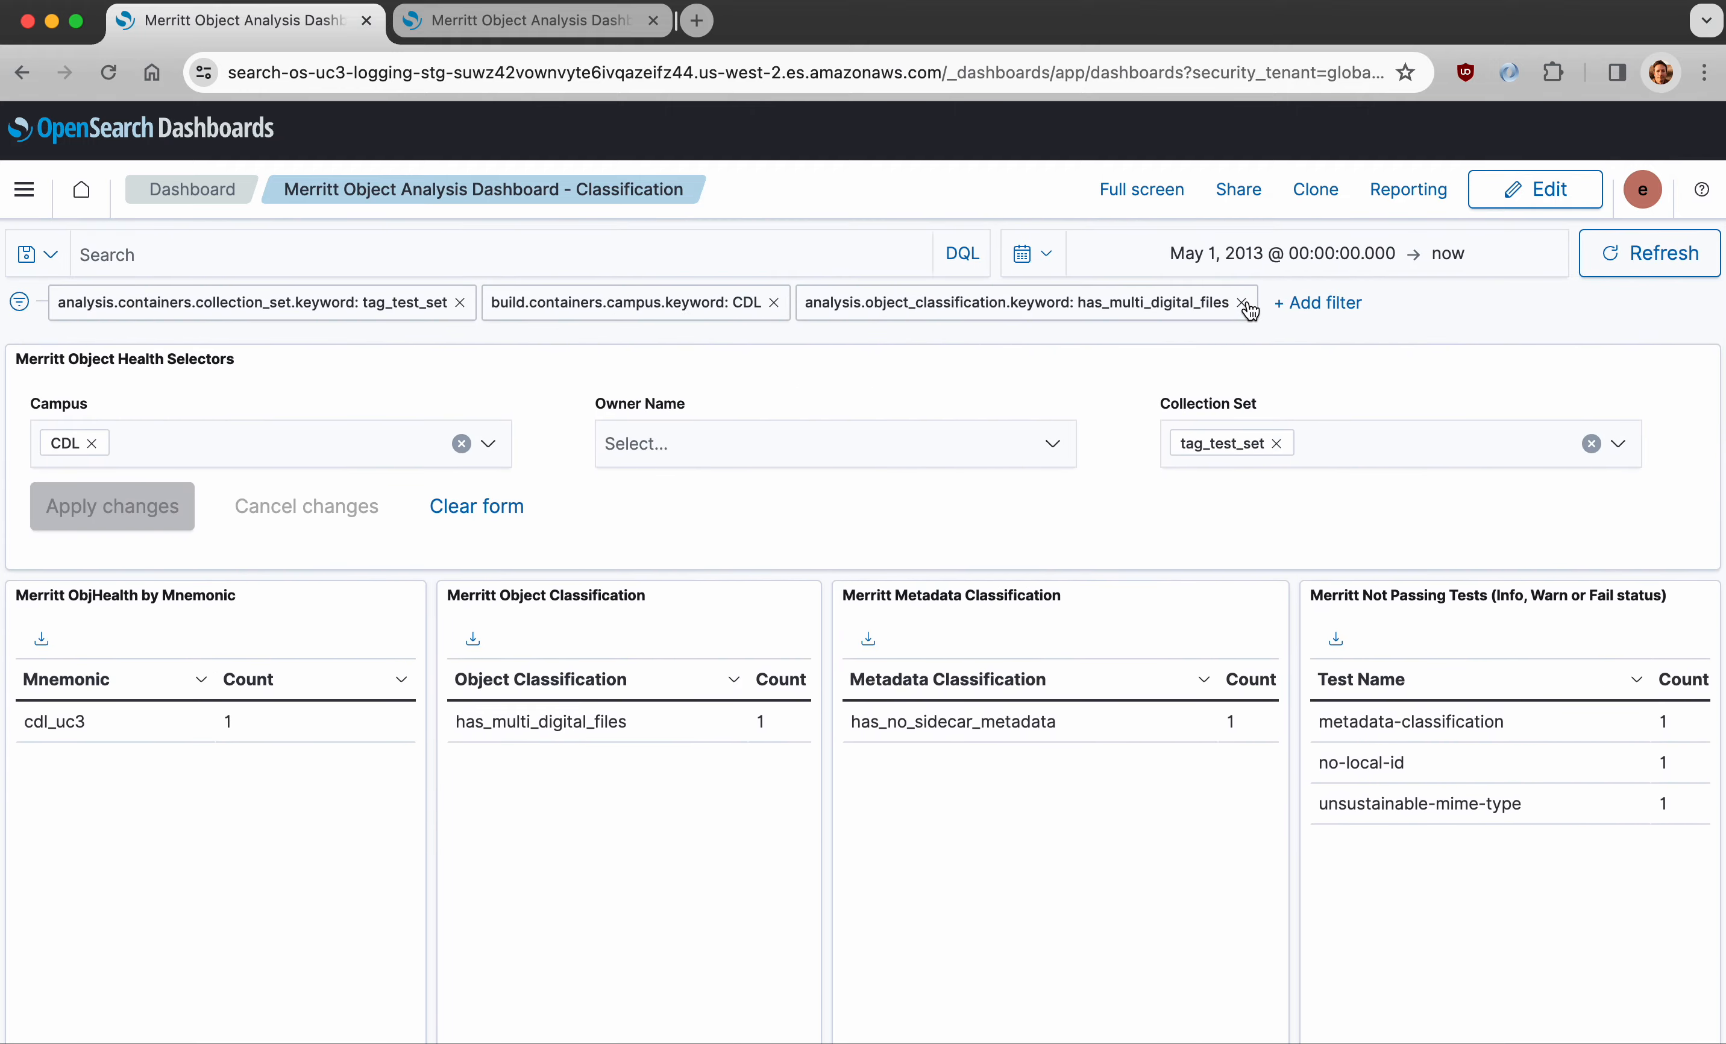
{"action": "left_click", "coordinate": [1246, 302]}
- Filter the dashboard by the has_multi_metadata metadata classification and the cdl_uc3 mnemonic
{"action": "scroll", "coordinate": [885, 538], "scroll_direction": "down", "scroll_amount": 3}
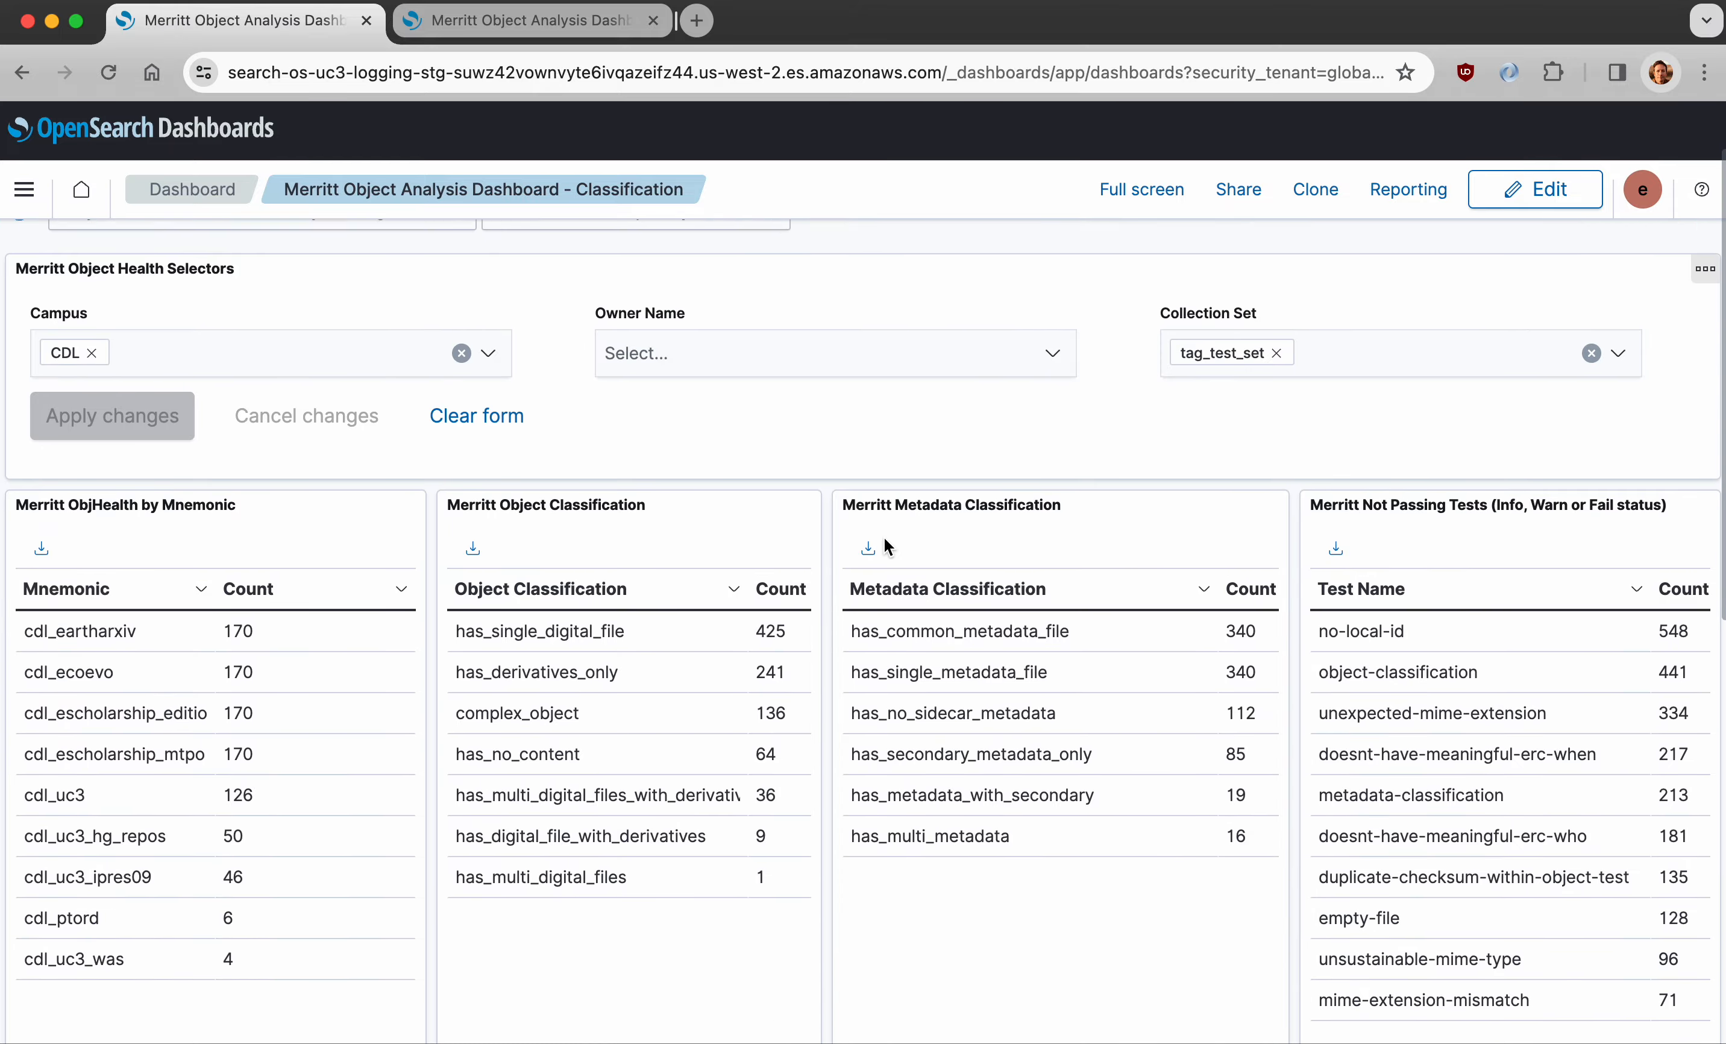
{"action": "scroll", "coordinate": [885, 538], "scroll_direction": "down", "scroll_amount": 1}
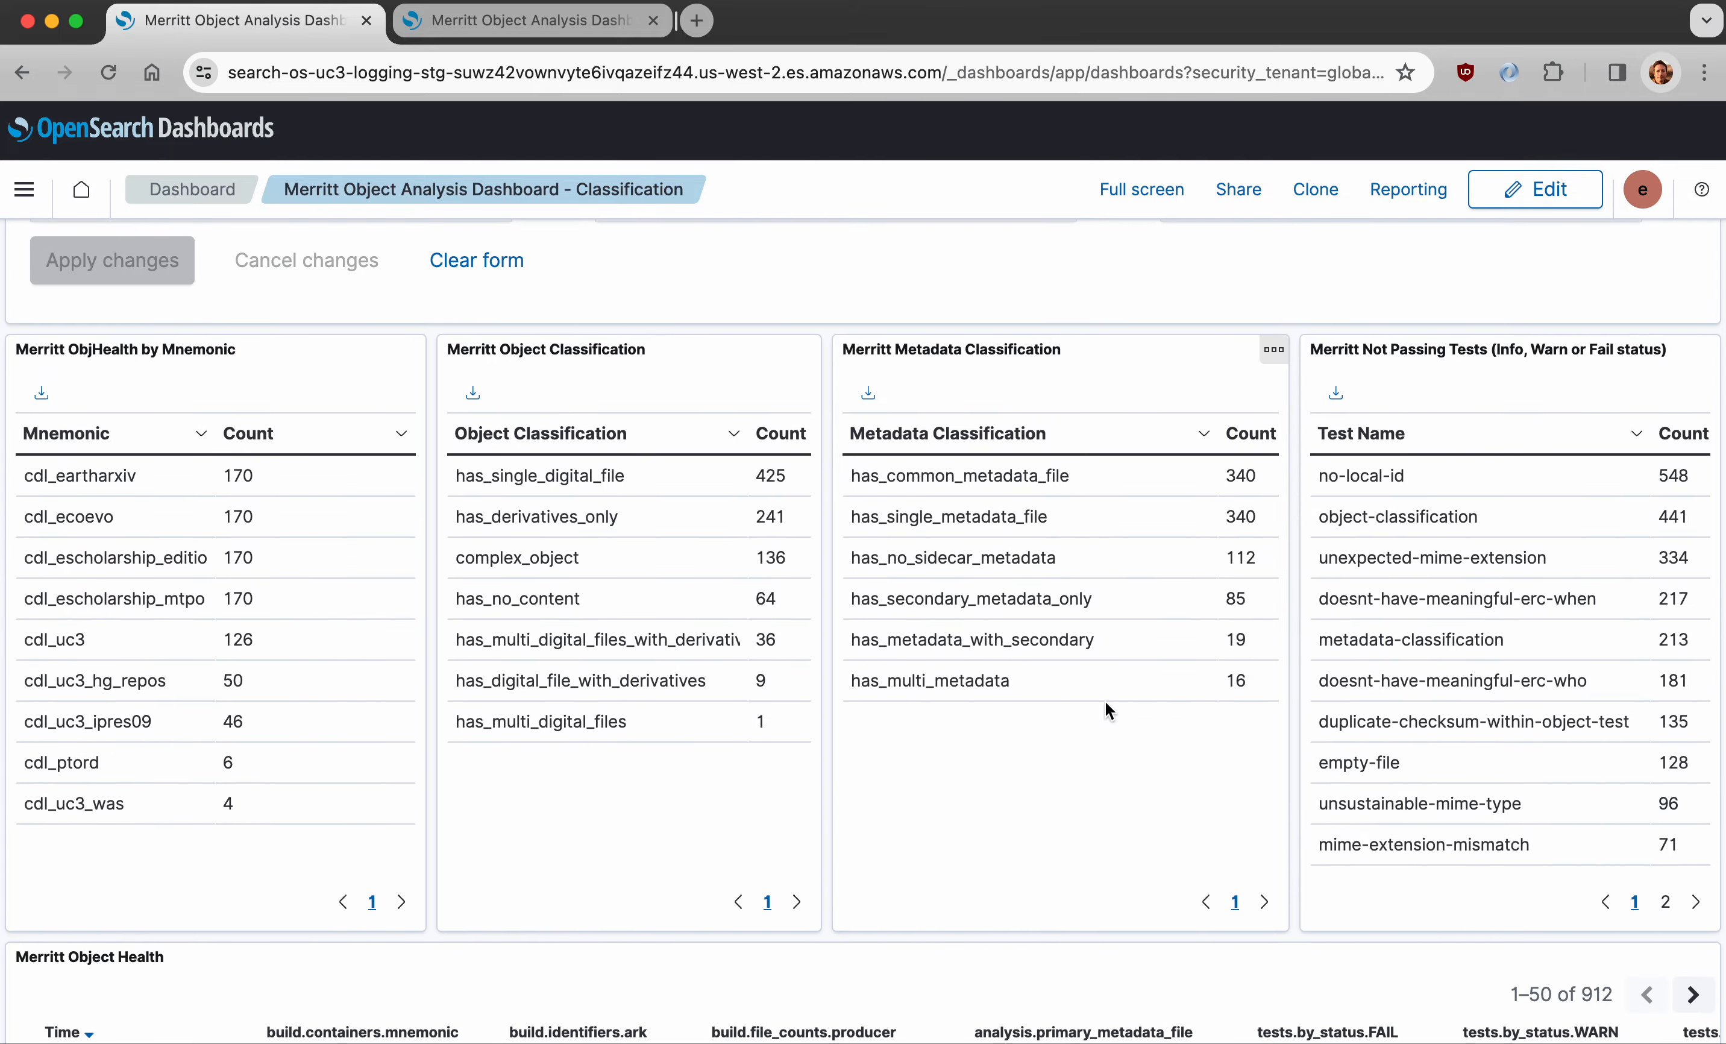
{"action": "mouse_move", "coordinate": [1140, 681]}
{"action": "left_click", "coordinate": [1158, 681]}
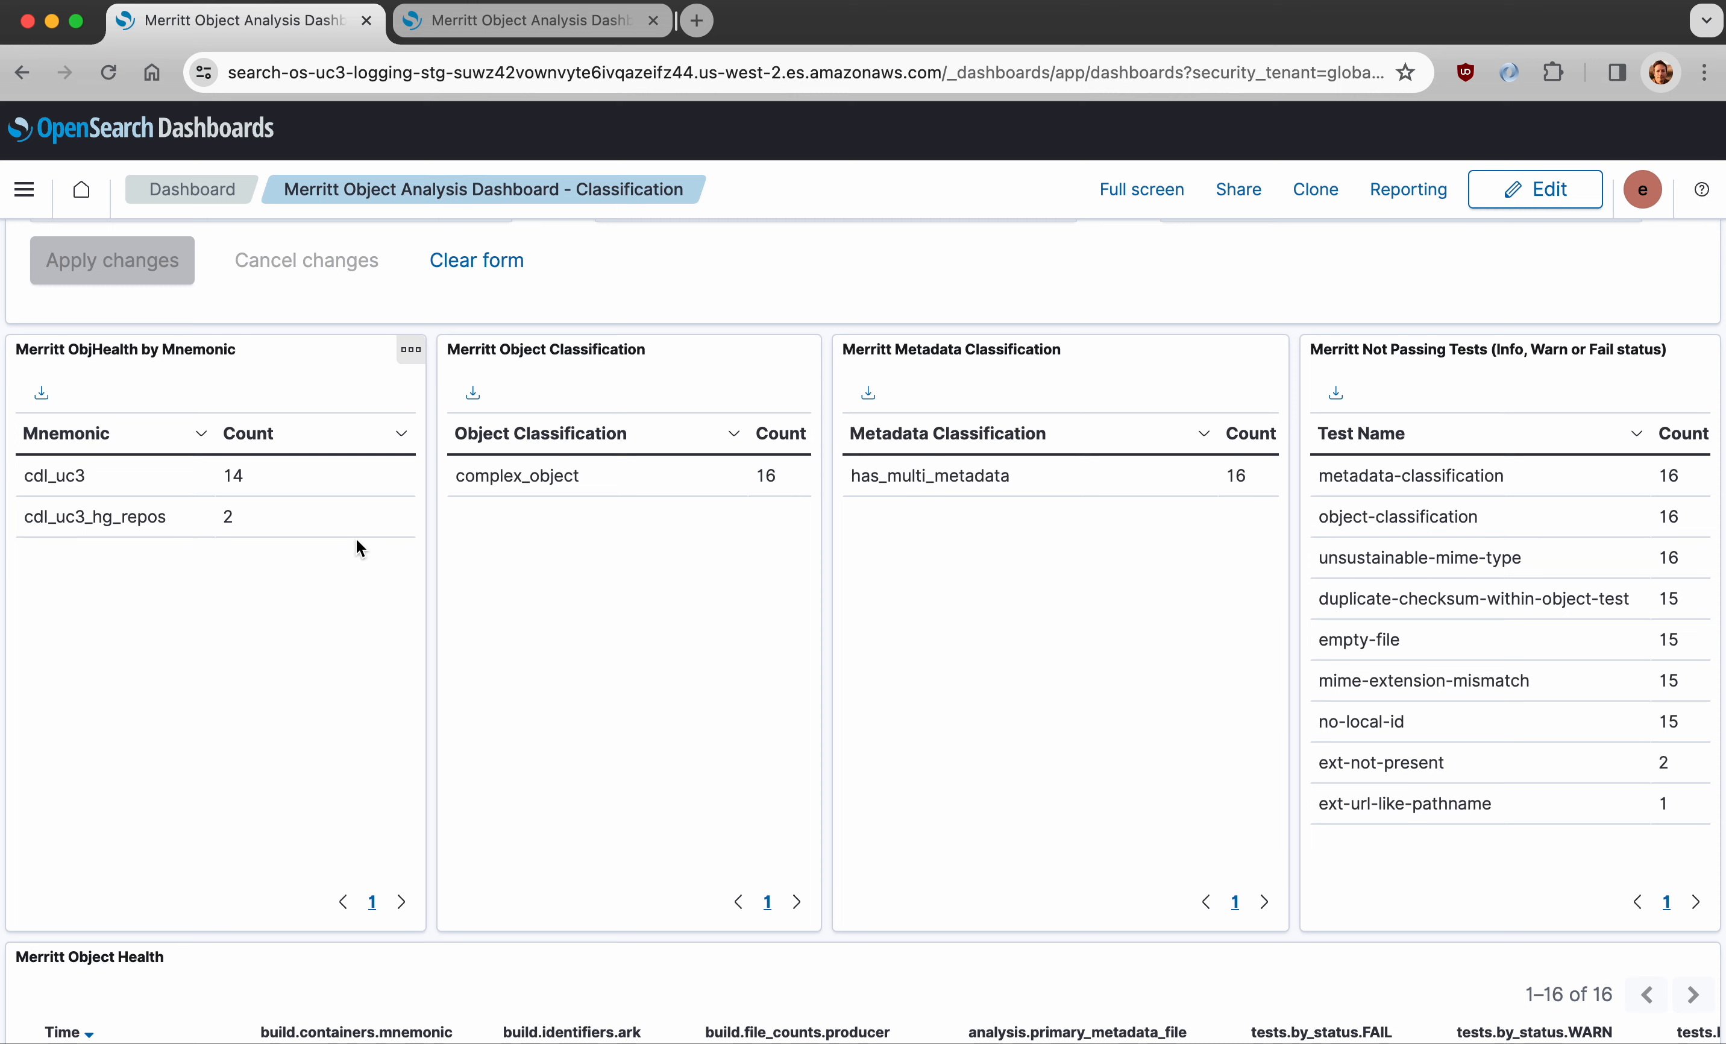
{"action": "mouse_move", "coordinate": [187, 480]}
{"action": "left_click", "coordinate": [158, 477]}
- Expand the Mar 19, 2018 cdl_uc3 record in the Merritt Object Health table and open its single document view
{"action": "scroll", "coordinate": [578, 546], "scroll_direction": "down", "scroll_amount": 3}
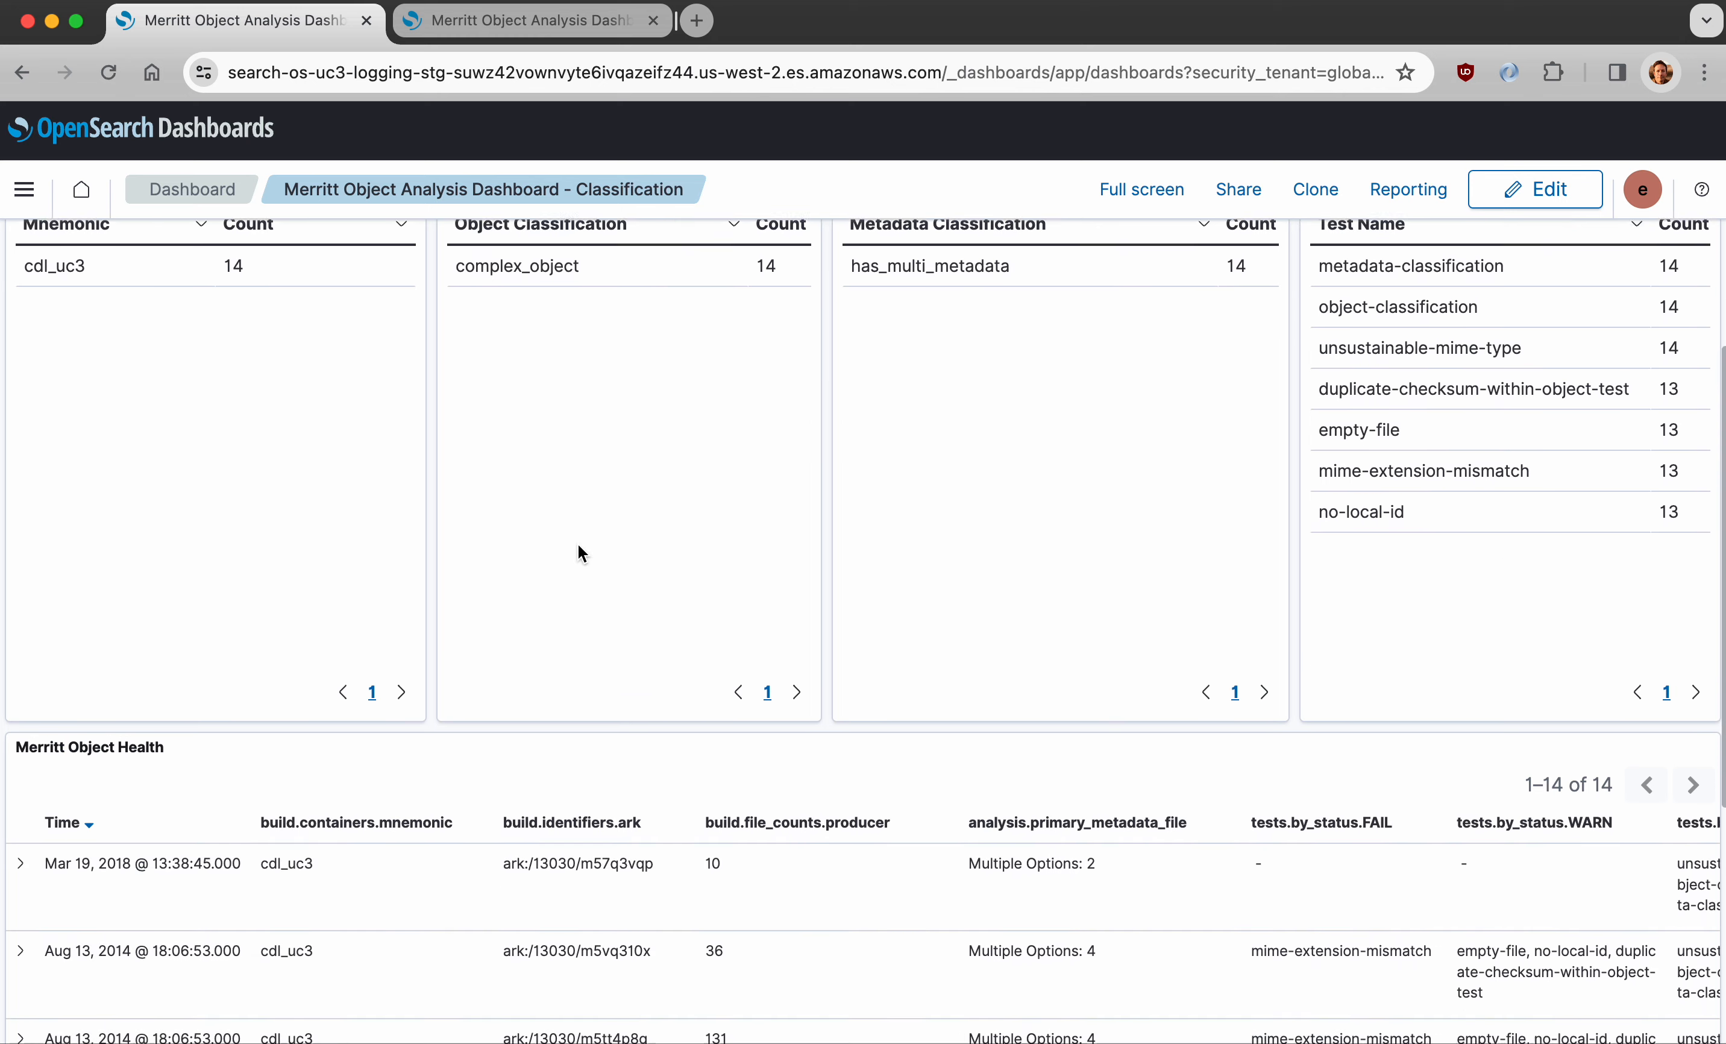
{"action": "scroll", "coordinate": [578, 554], "scroll_direction": "down", "scroll_amount": 5}
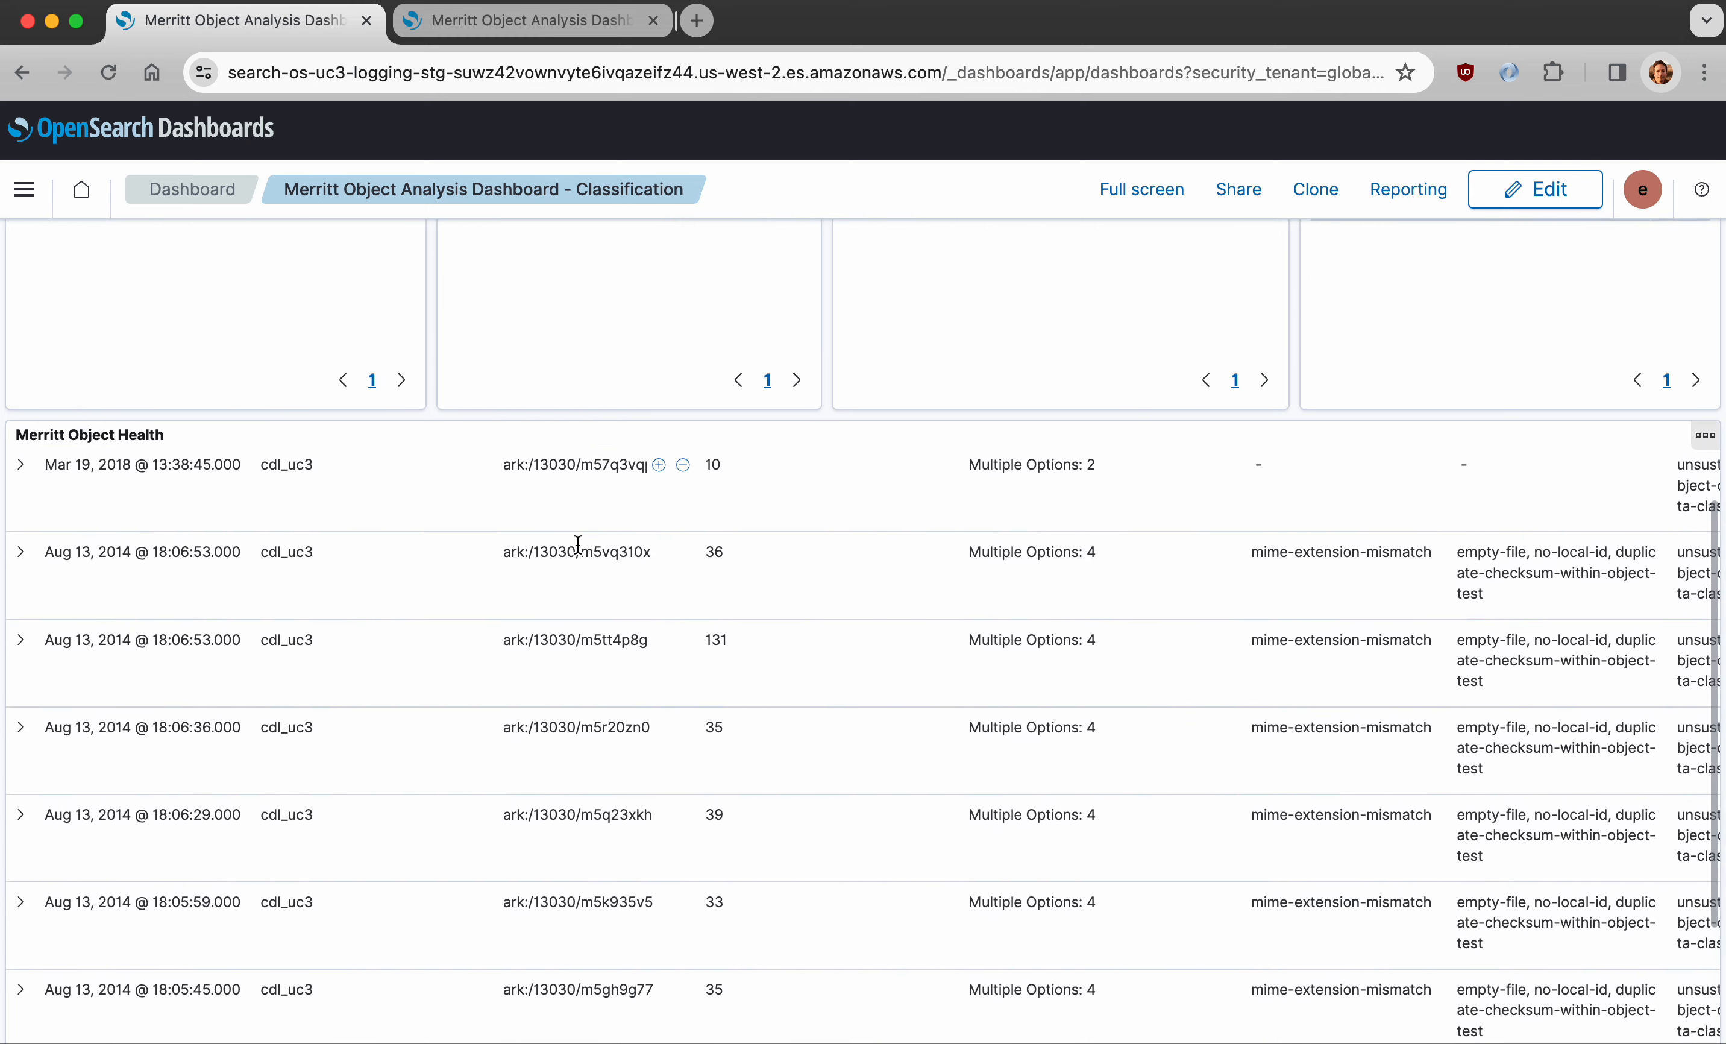
{"action": "left_click", "coordinate": [21, 466]}
{"action": "scroll", "coordinate": [1038, 753], "scroll_direction": "down", "scroll_amount": 3}
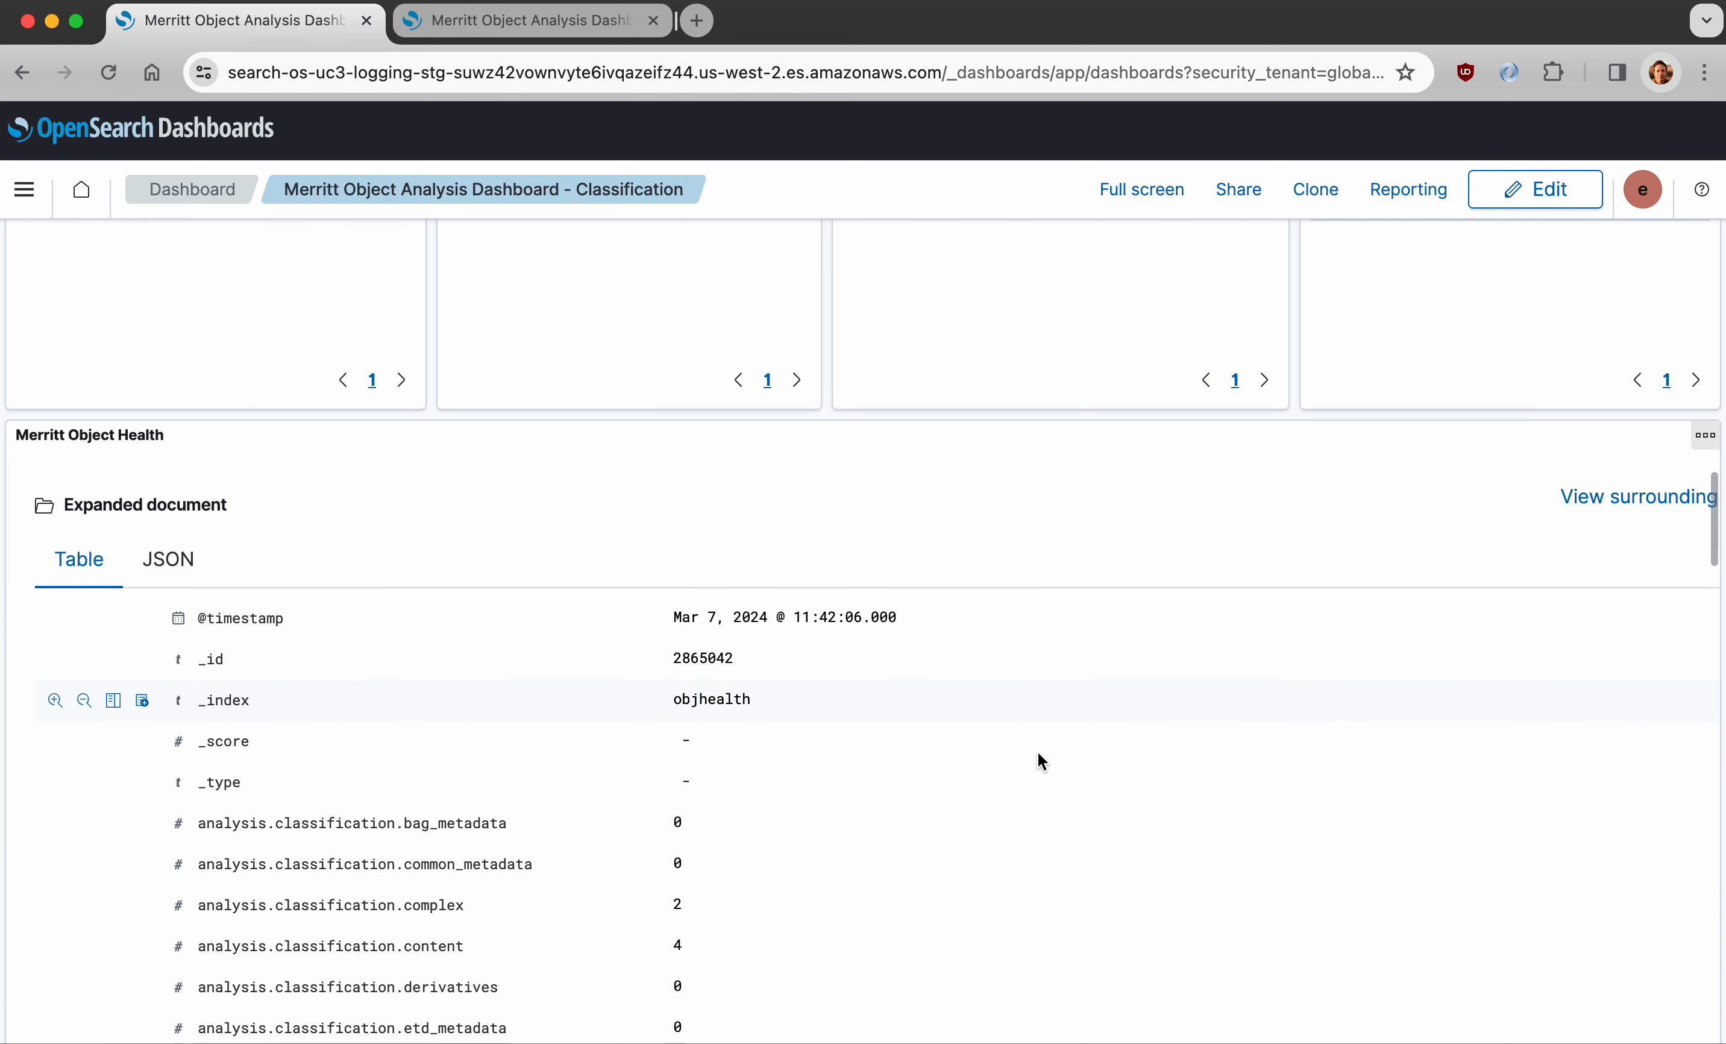
{"action": "scroll", "coordinate": [1040, 747], "scroll_direction": "up", "scroll_amount": 2}
{"action": "scroll", "coordinate": [1313, 578], "scroll_direction": "right", "scroll_amount": 4}
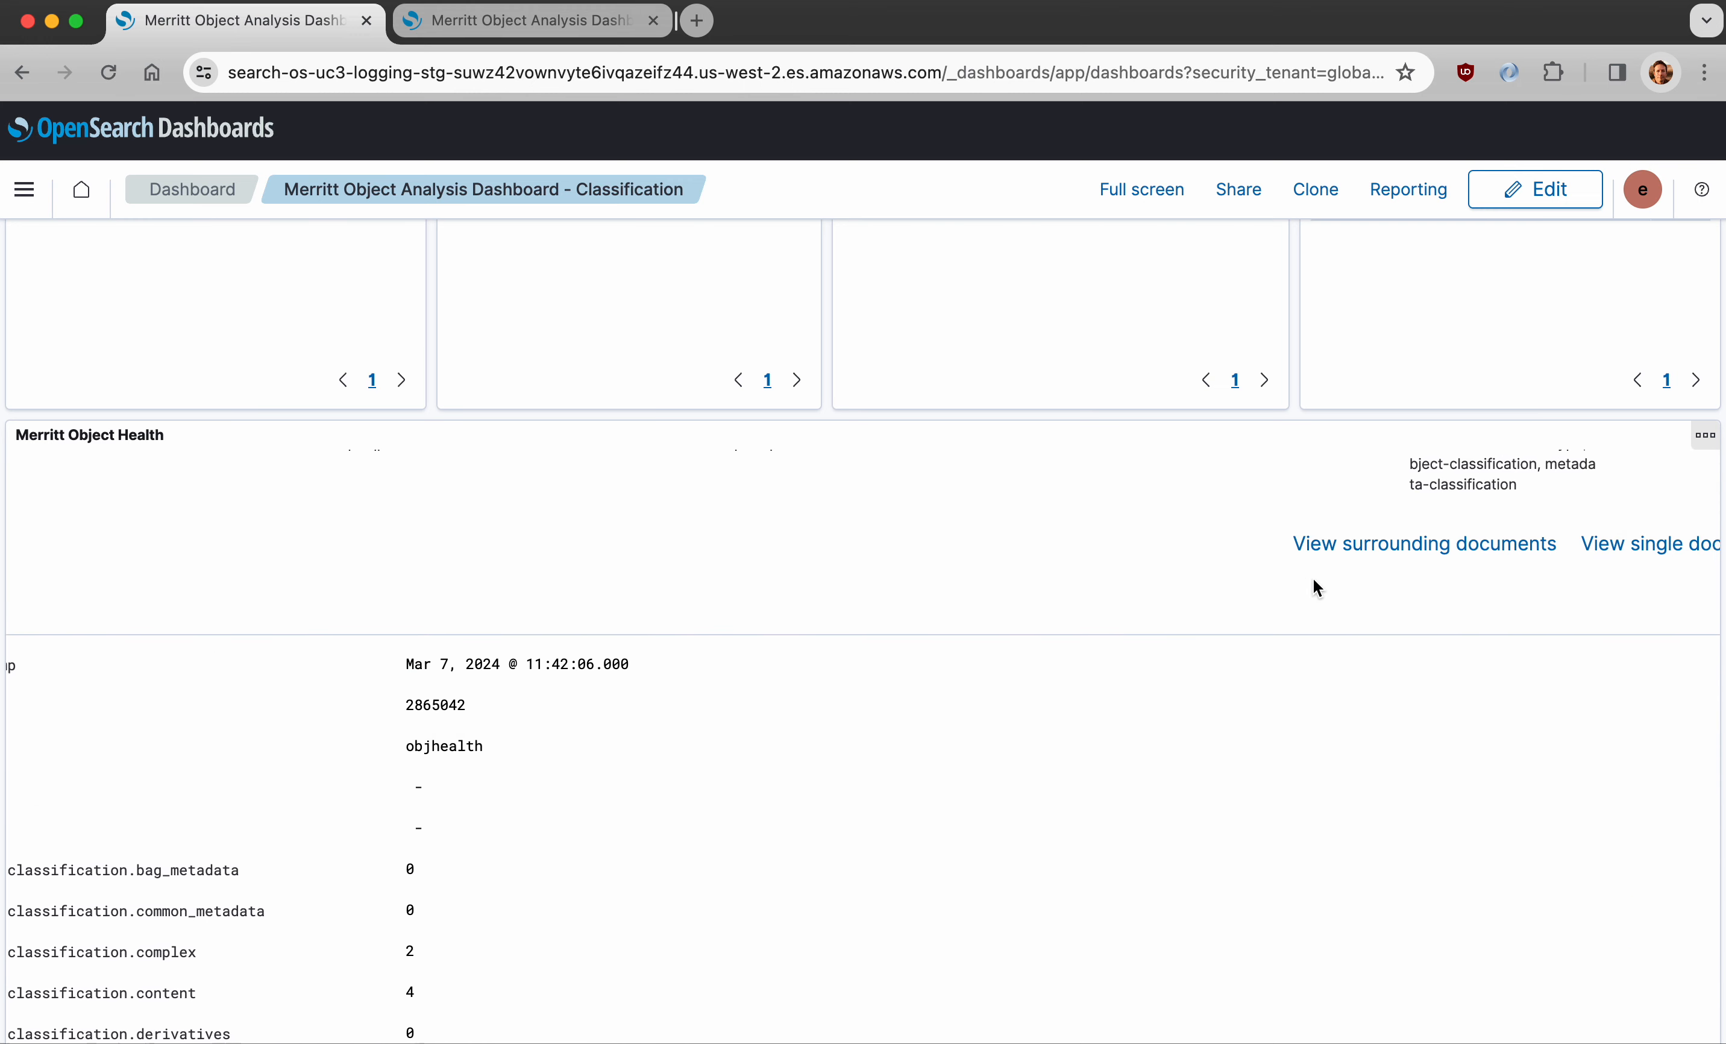
{"action": "left_click", "coordinate": [1689, 546]}
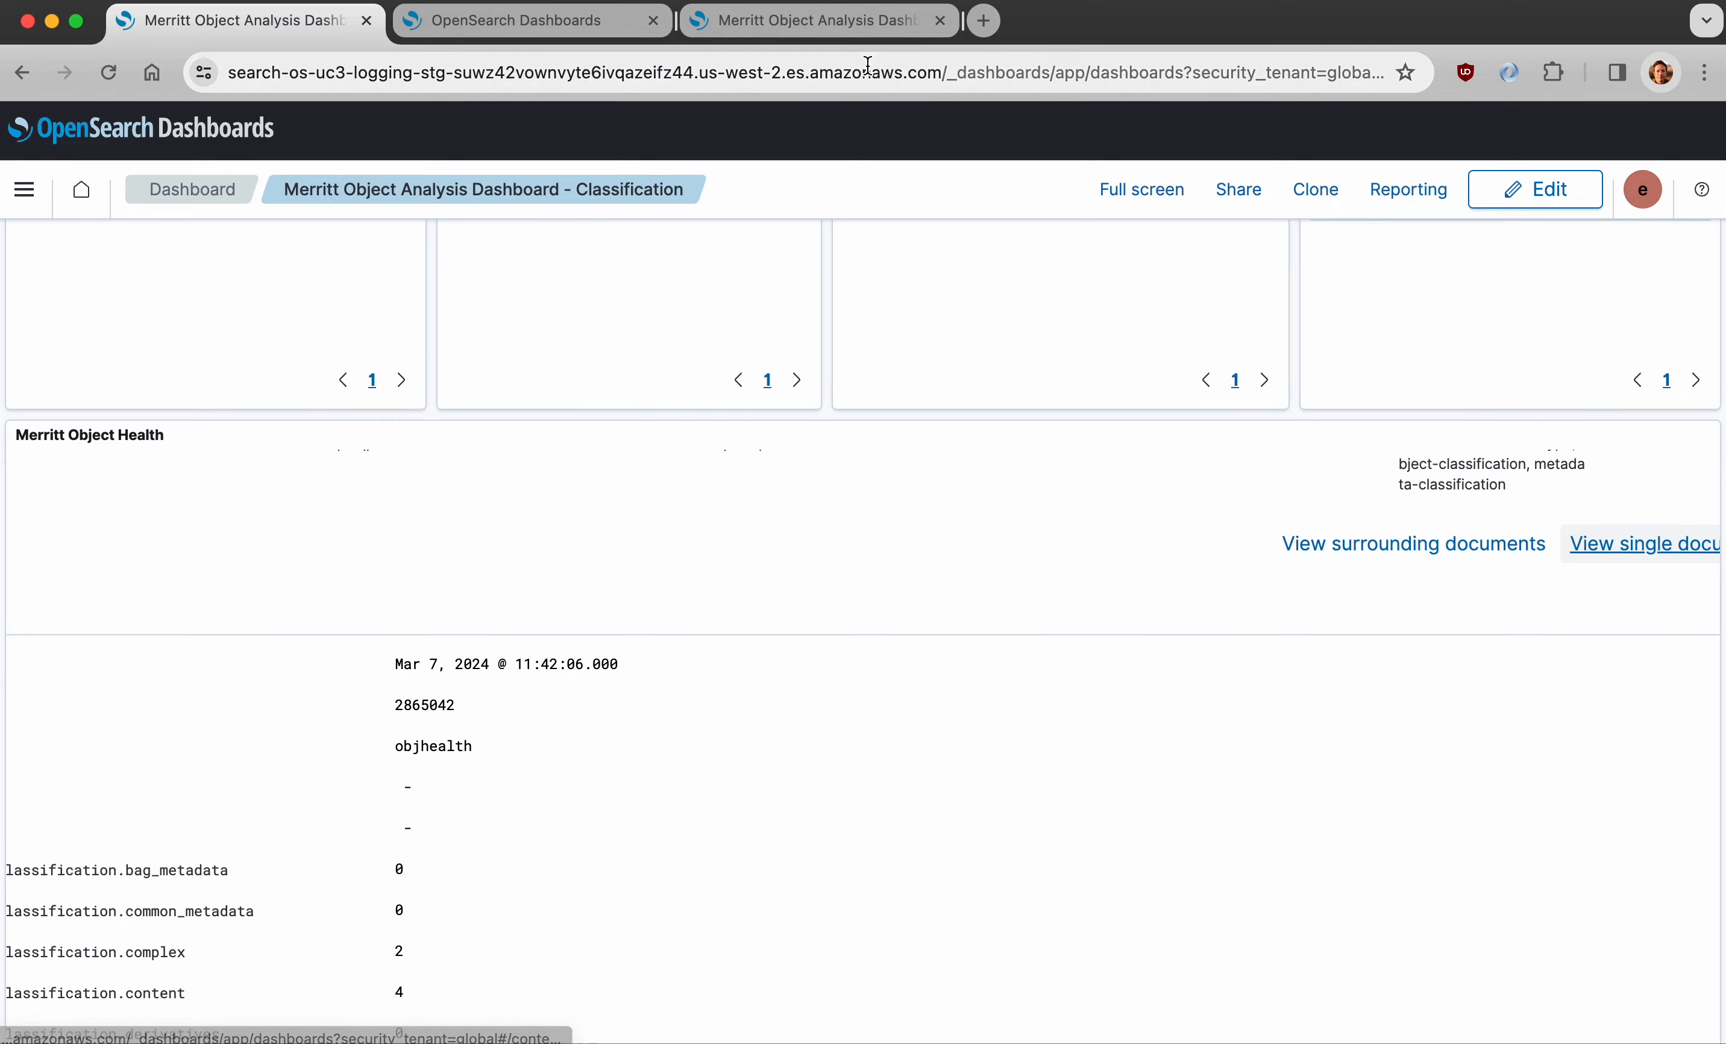
{"action": "left_click", "coordinate": [435, 14]}
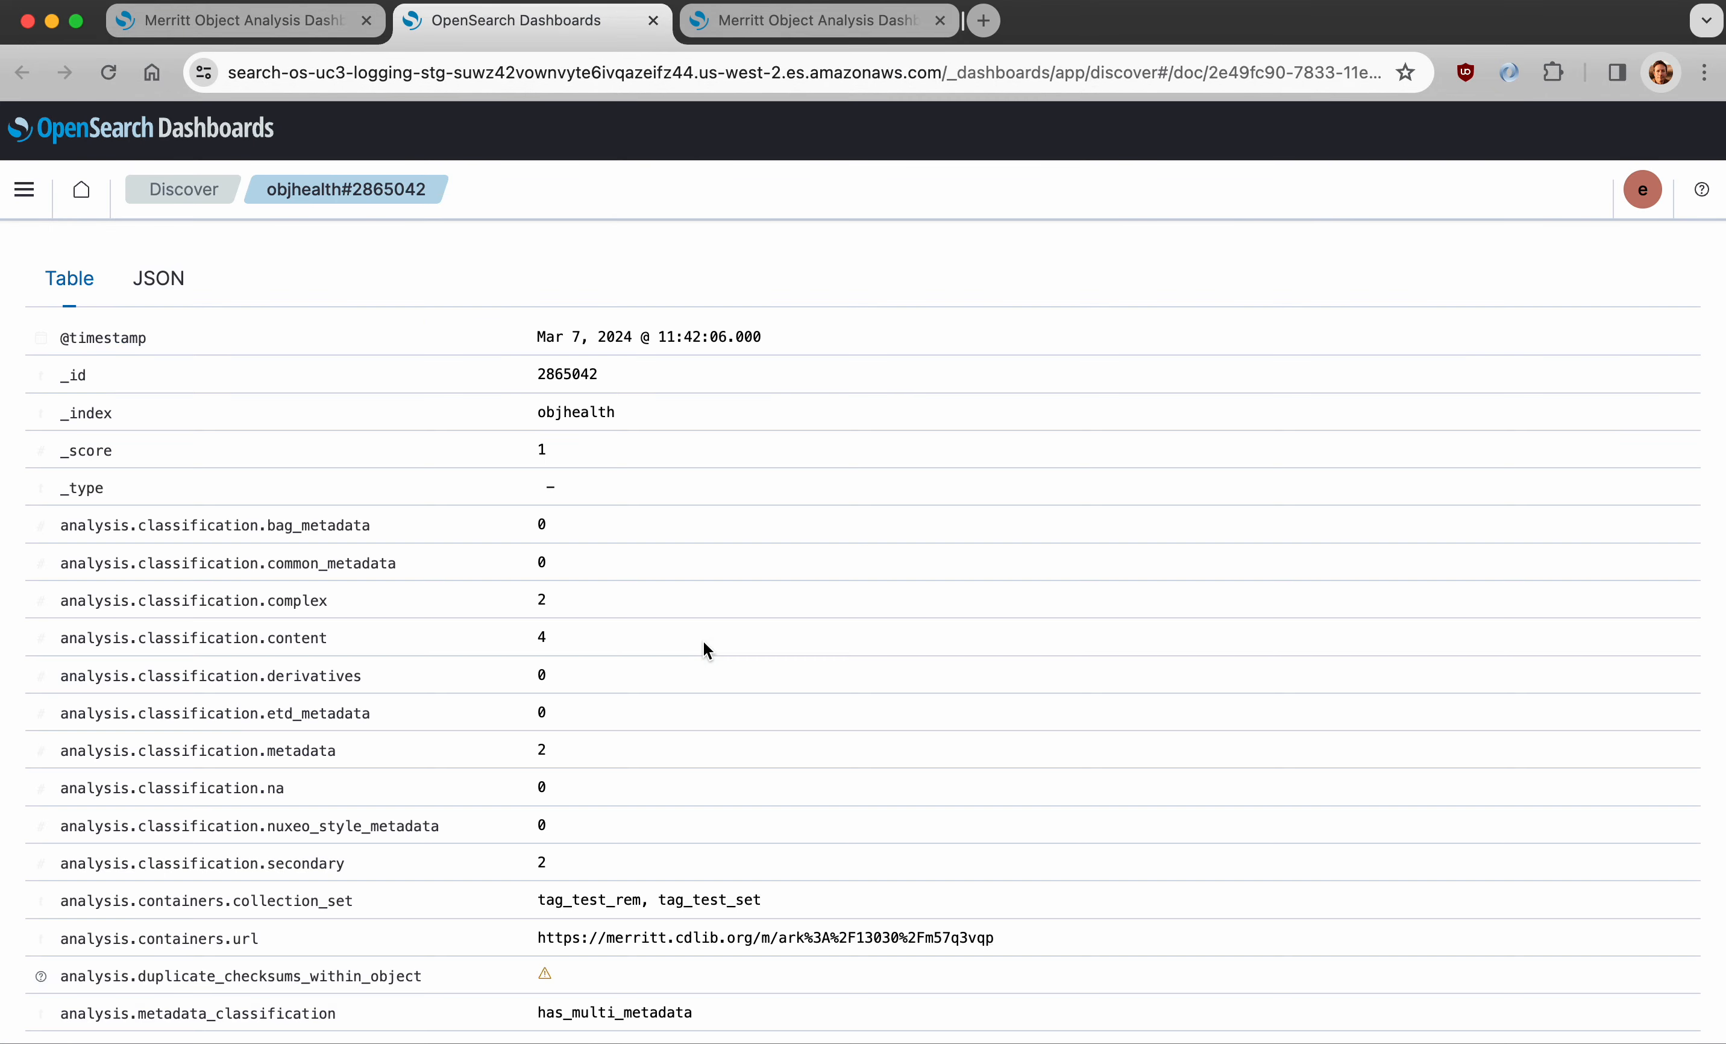
- Look through the document's analysis and build fields and expand the build.producer entry
{"action": "scroll", "coordinate": [704, 643], "scroll_direction": "down", "scroll_amount": 4}
{"action": "scroll", "coordinate": [704, 643], "scroll_direction": "down", "scroll_amount": 18}
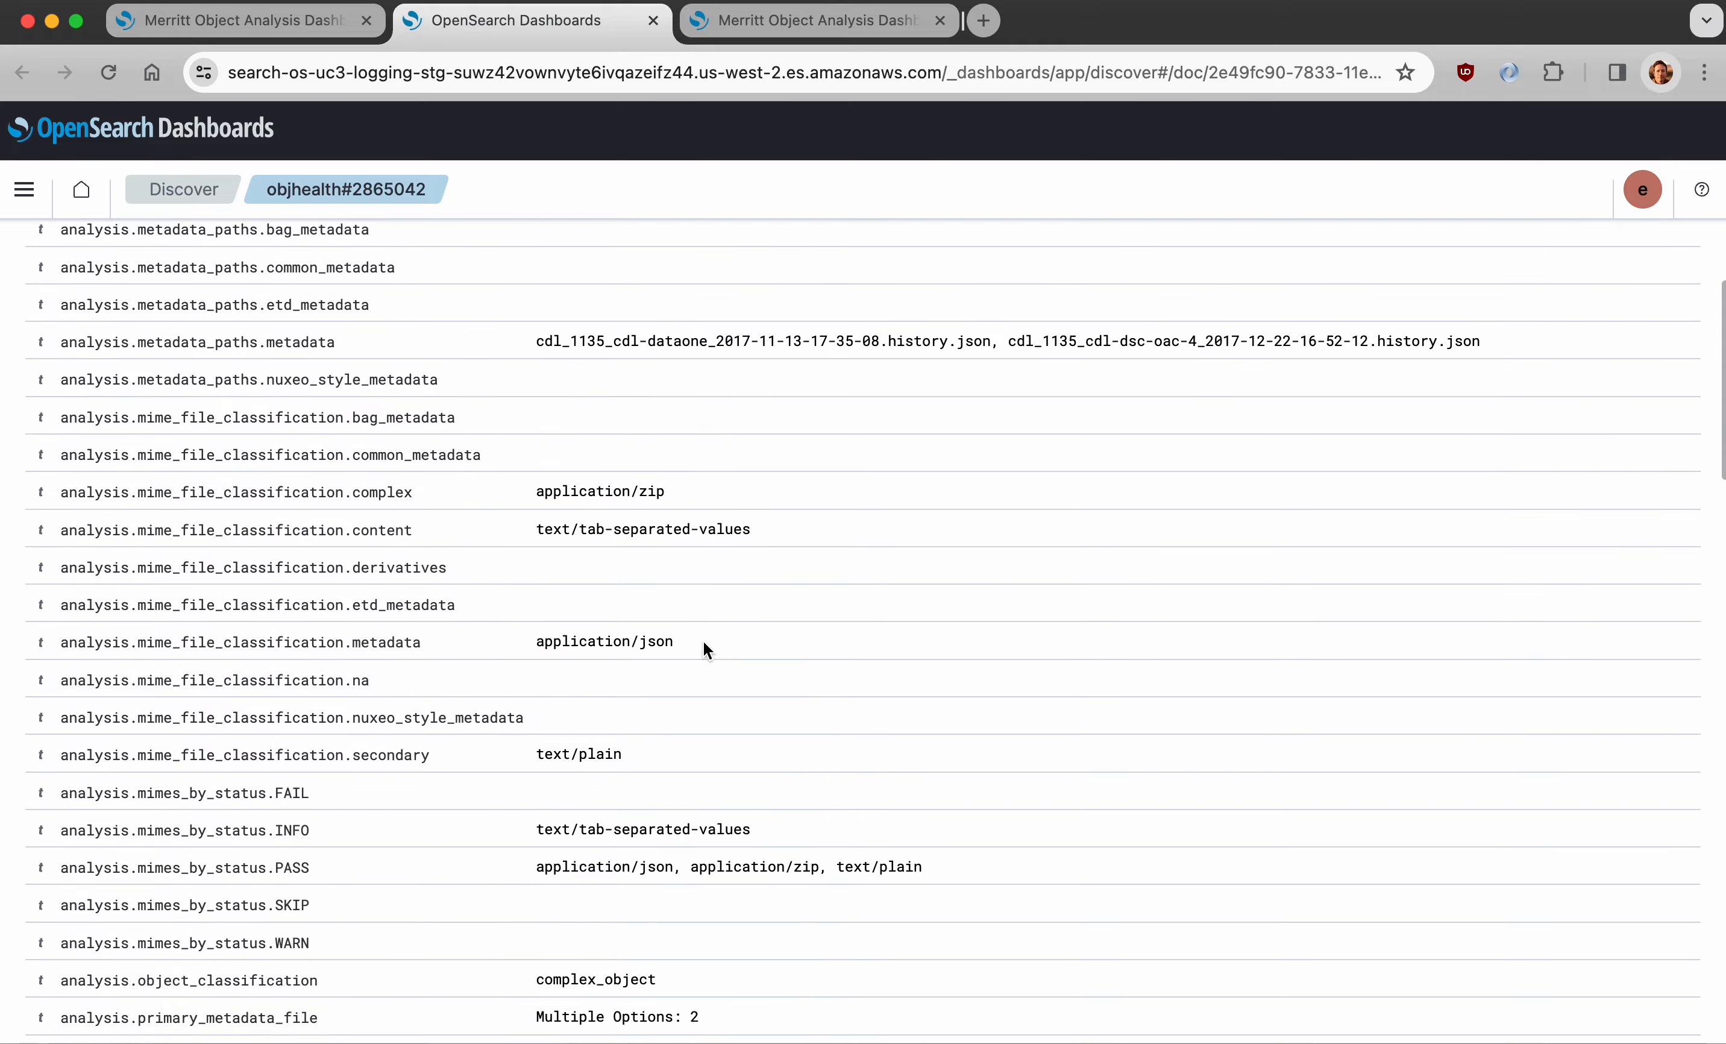
{"action": "scroll", "coordinate": [704, 643], "scroll_direction": "down", "scroll_amount": 15}
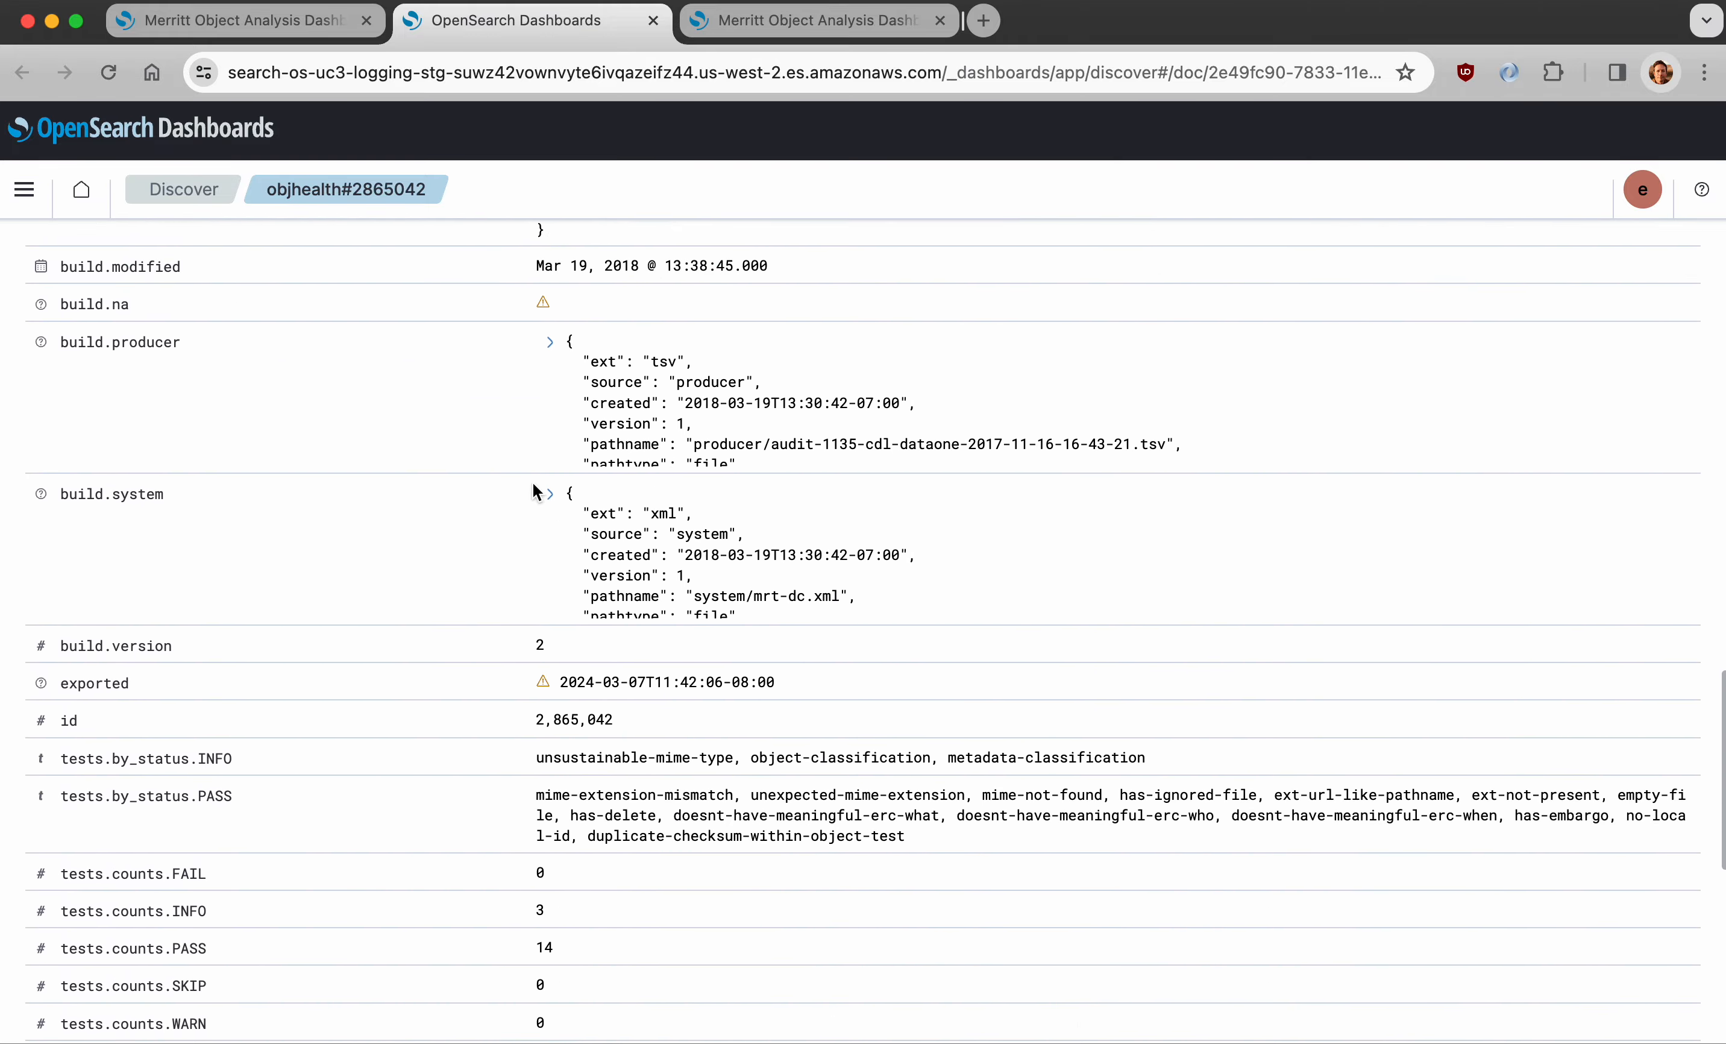
{"action": "left_click", "coordinate": [551, 342]}
{"action": "scroll", "coordinate": [928, 525], "scroll_direction": "down", "scroll_amount": 1}
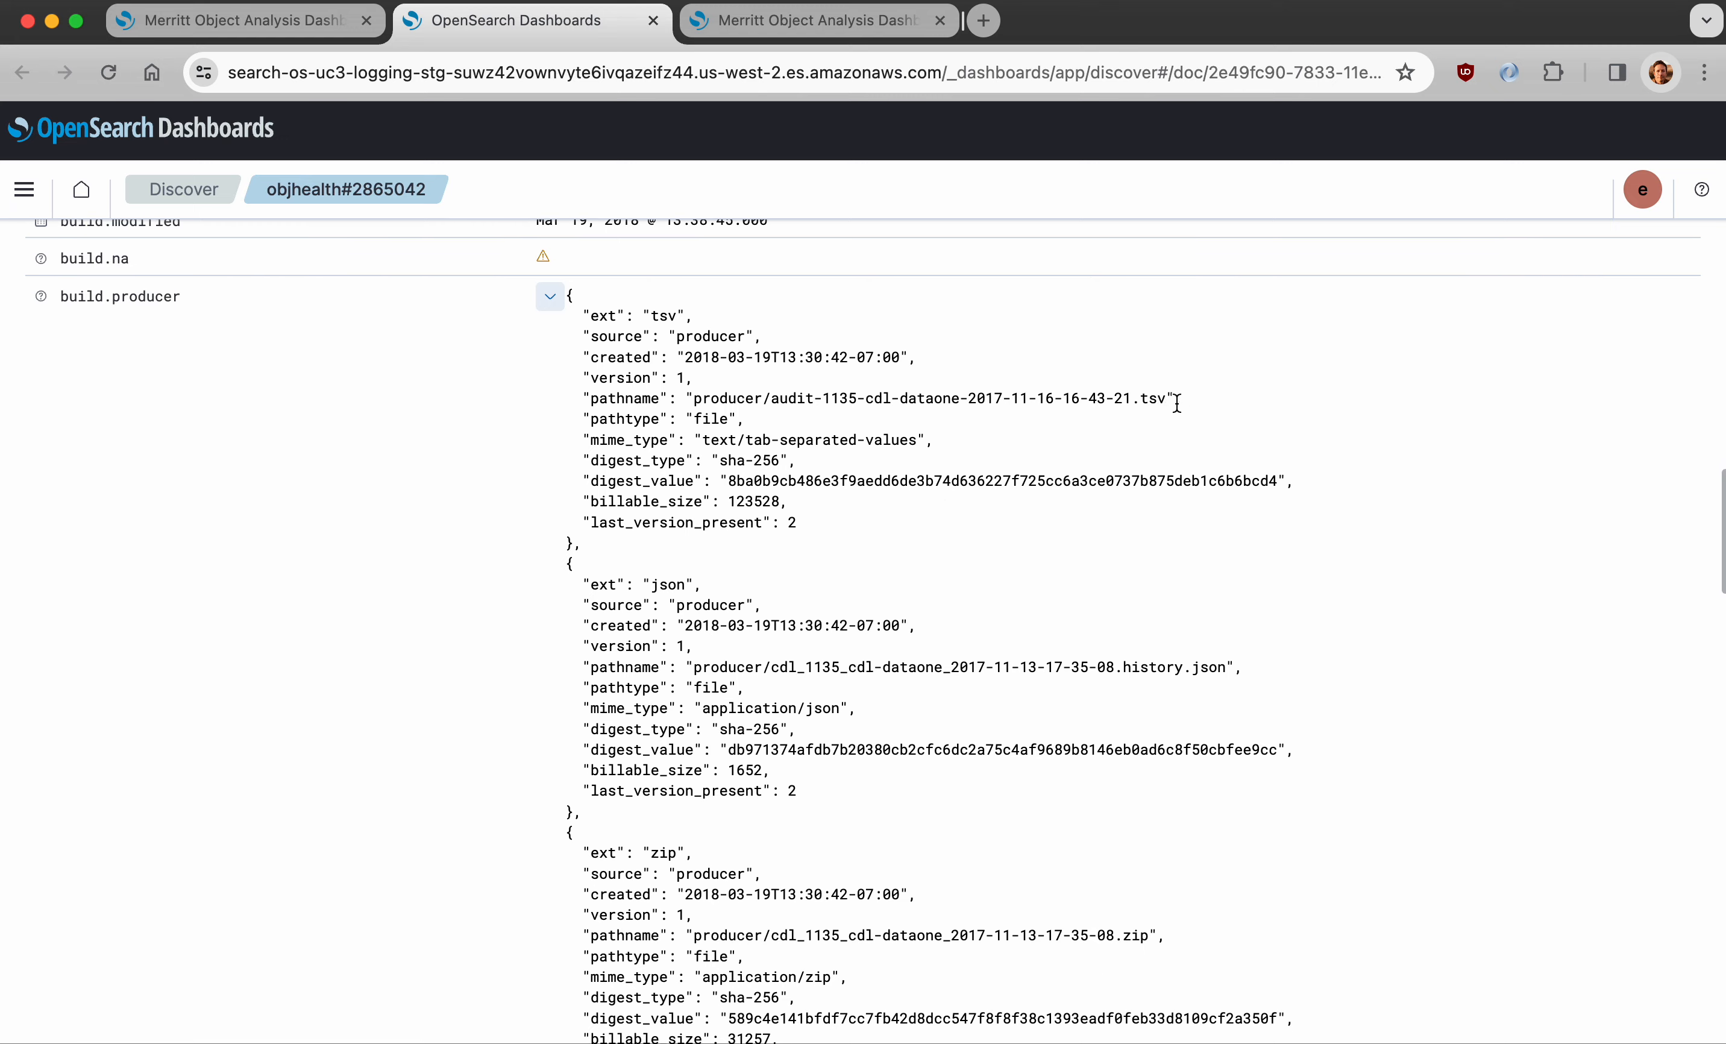
- Check the pathnames of the version 1 producer files, highlighting the tsv extension and the cdl-dataone-arks txt pathname
{"action": "double_click", "coordinate": [1152, 399]}
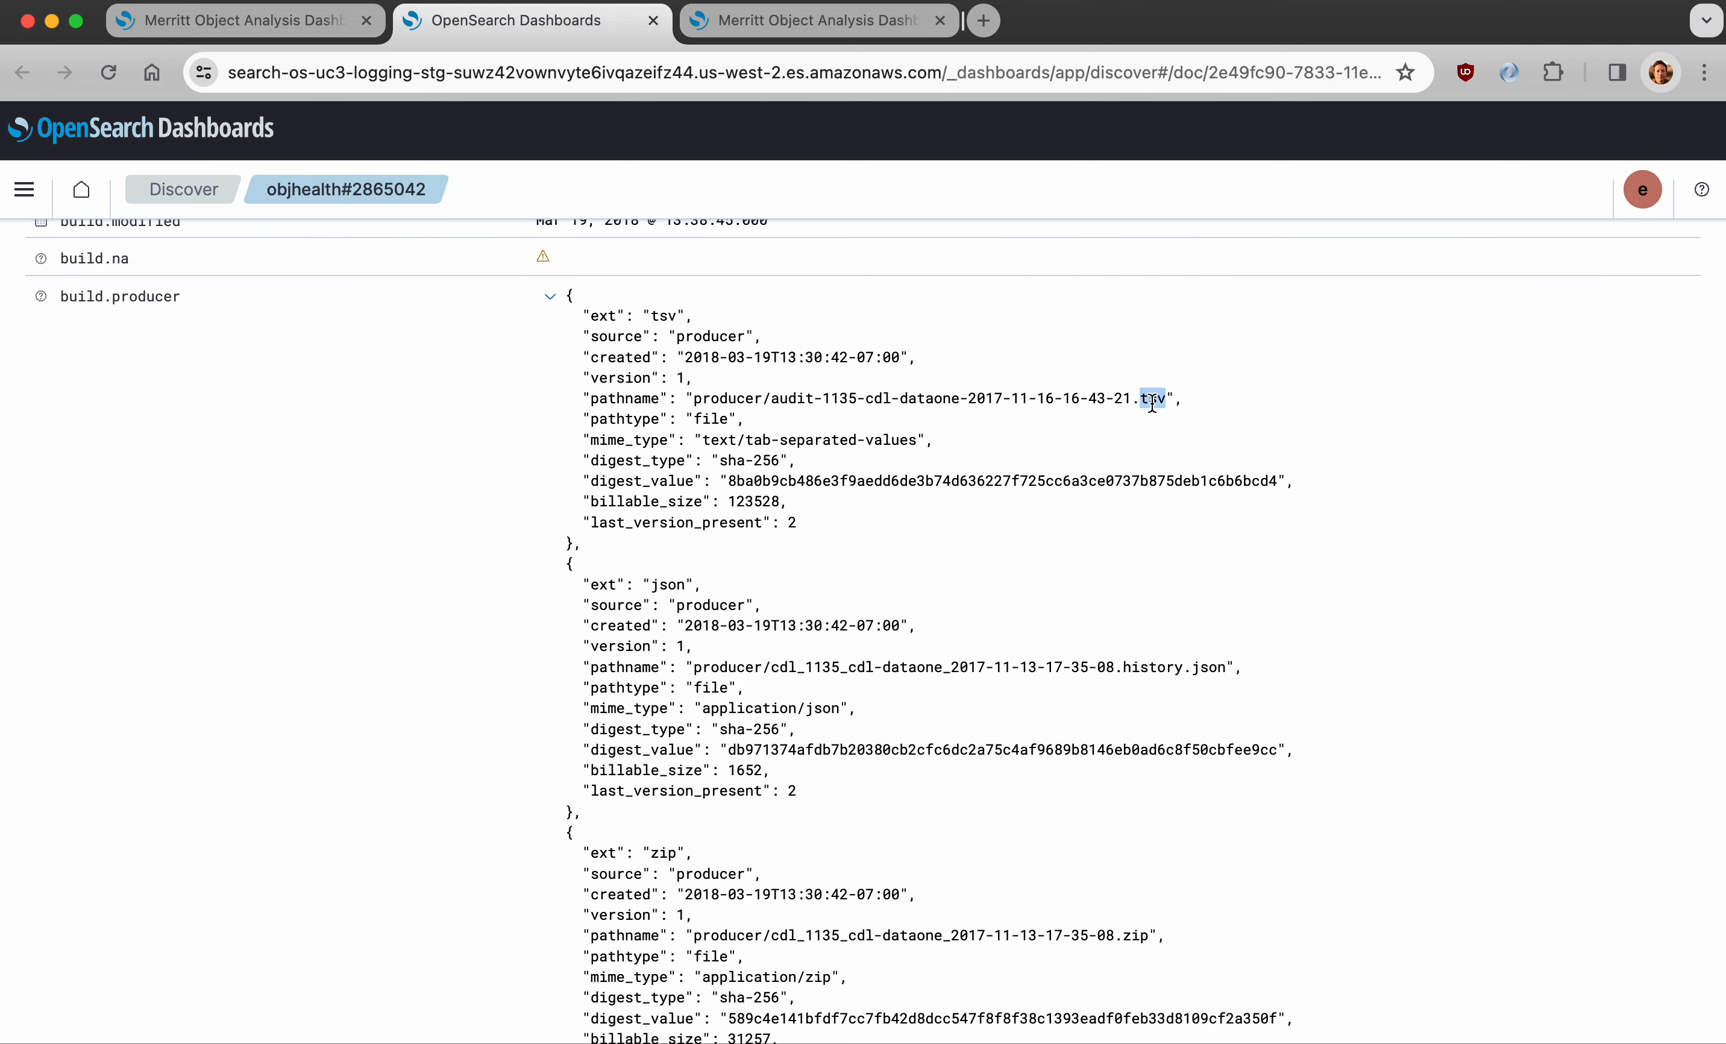
{"action": "left_click", "coordinate": [1208, 662]}
{"action": "scroll", "coordinate": [1208, 662], "scroll_direction": "down", "scroll_amount": 5}
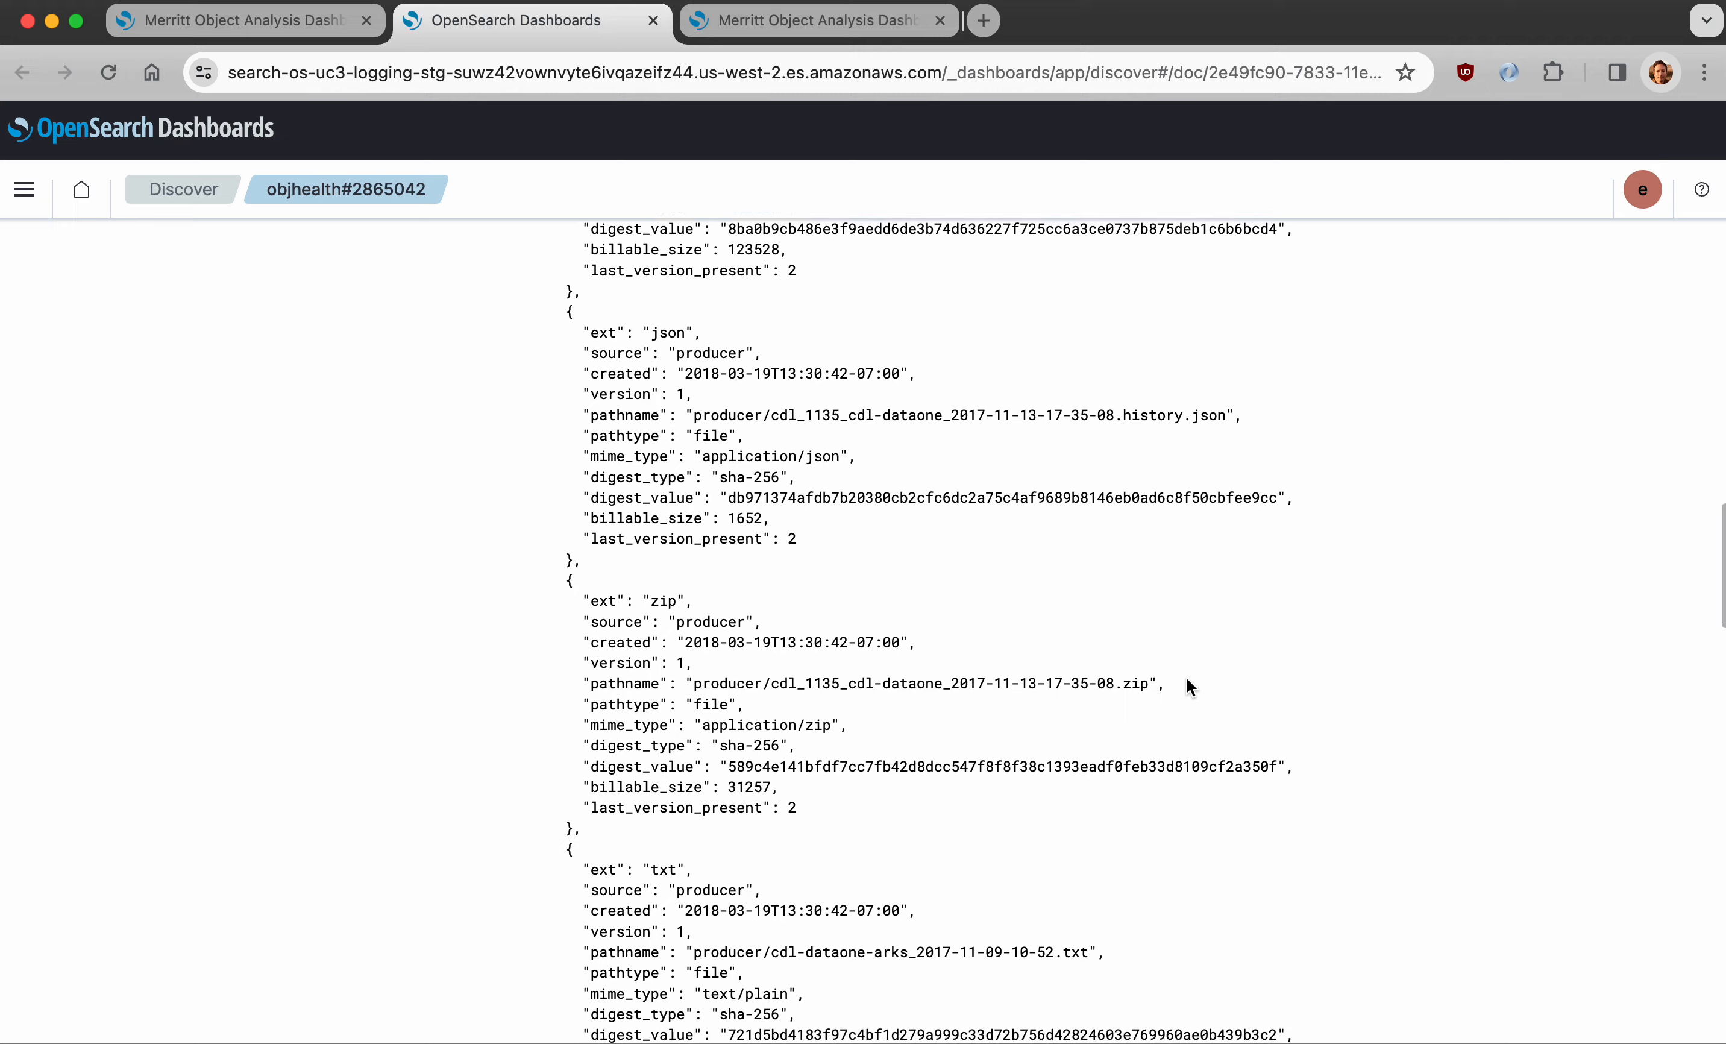
{"action": "scroll", "coordinate": [1187, 682], "scroll_direction": "down", "scroll_amount": 4}
{"action": "scroll", "coordinate": [1216, 706], "scroll_direction": "down", "scroll_amount": 1}
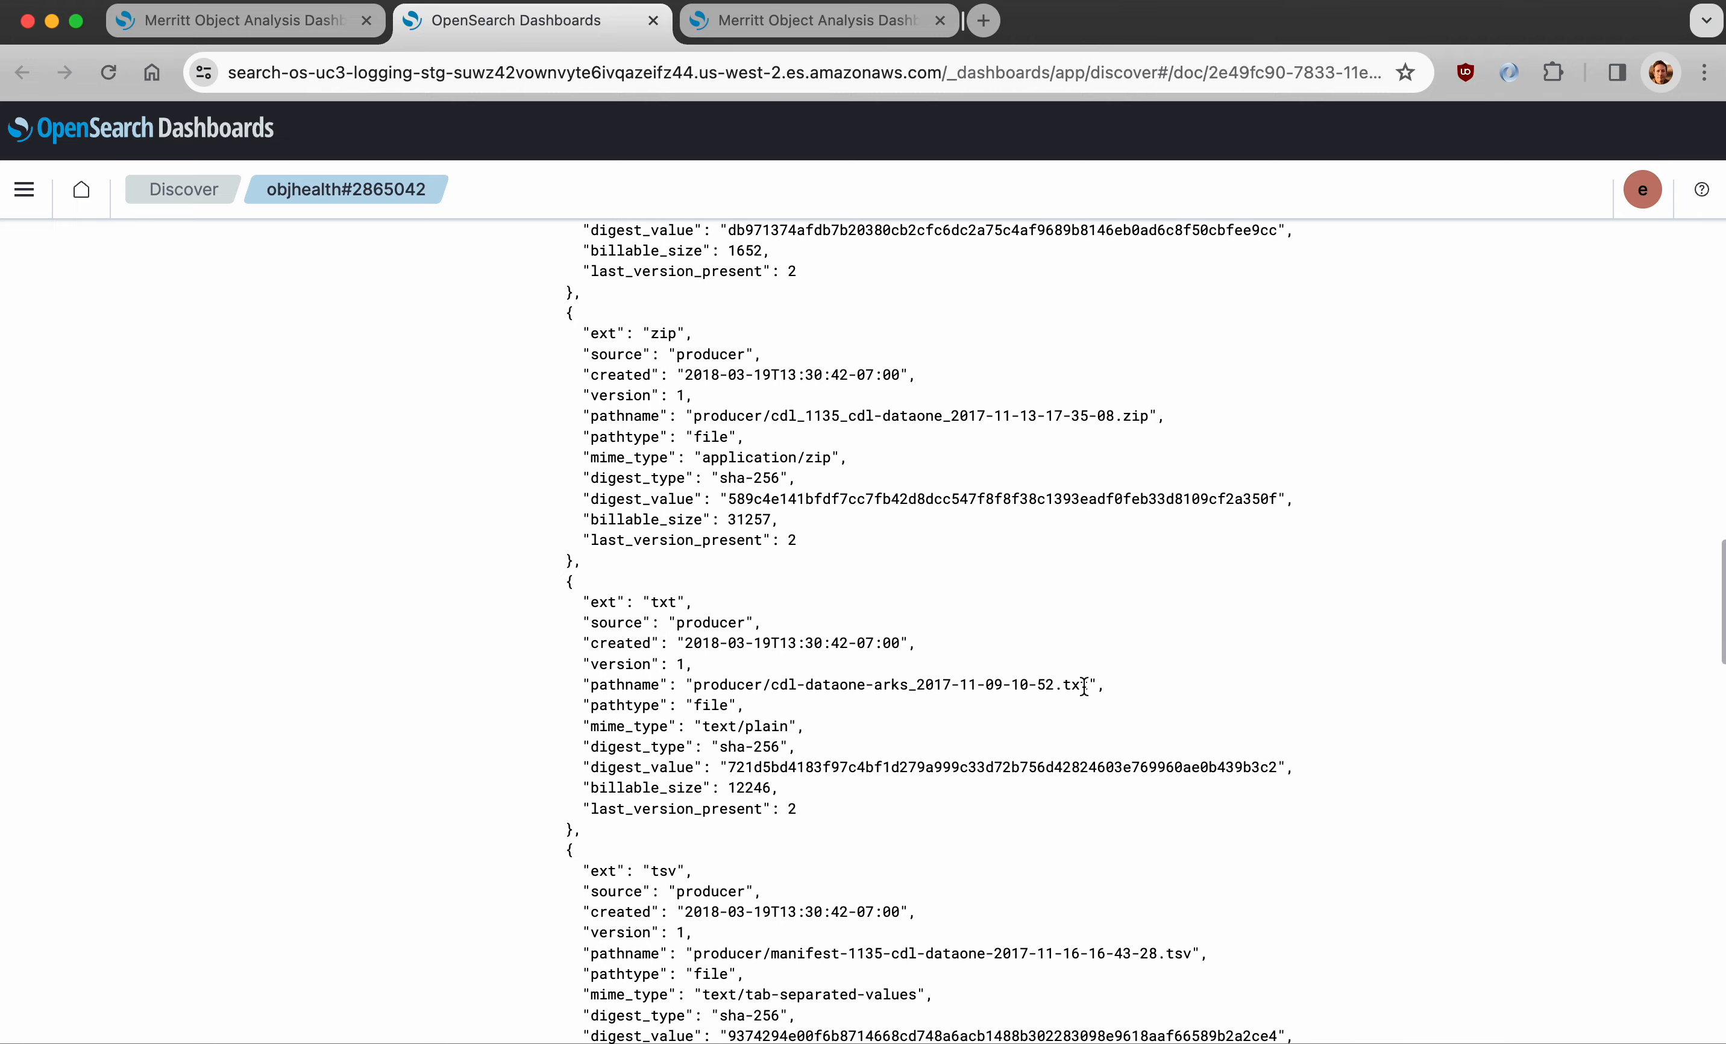
{"action": "double_click", "coordinate": [1081, 686]}
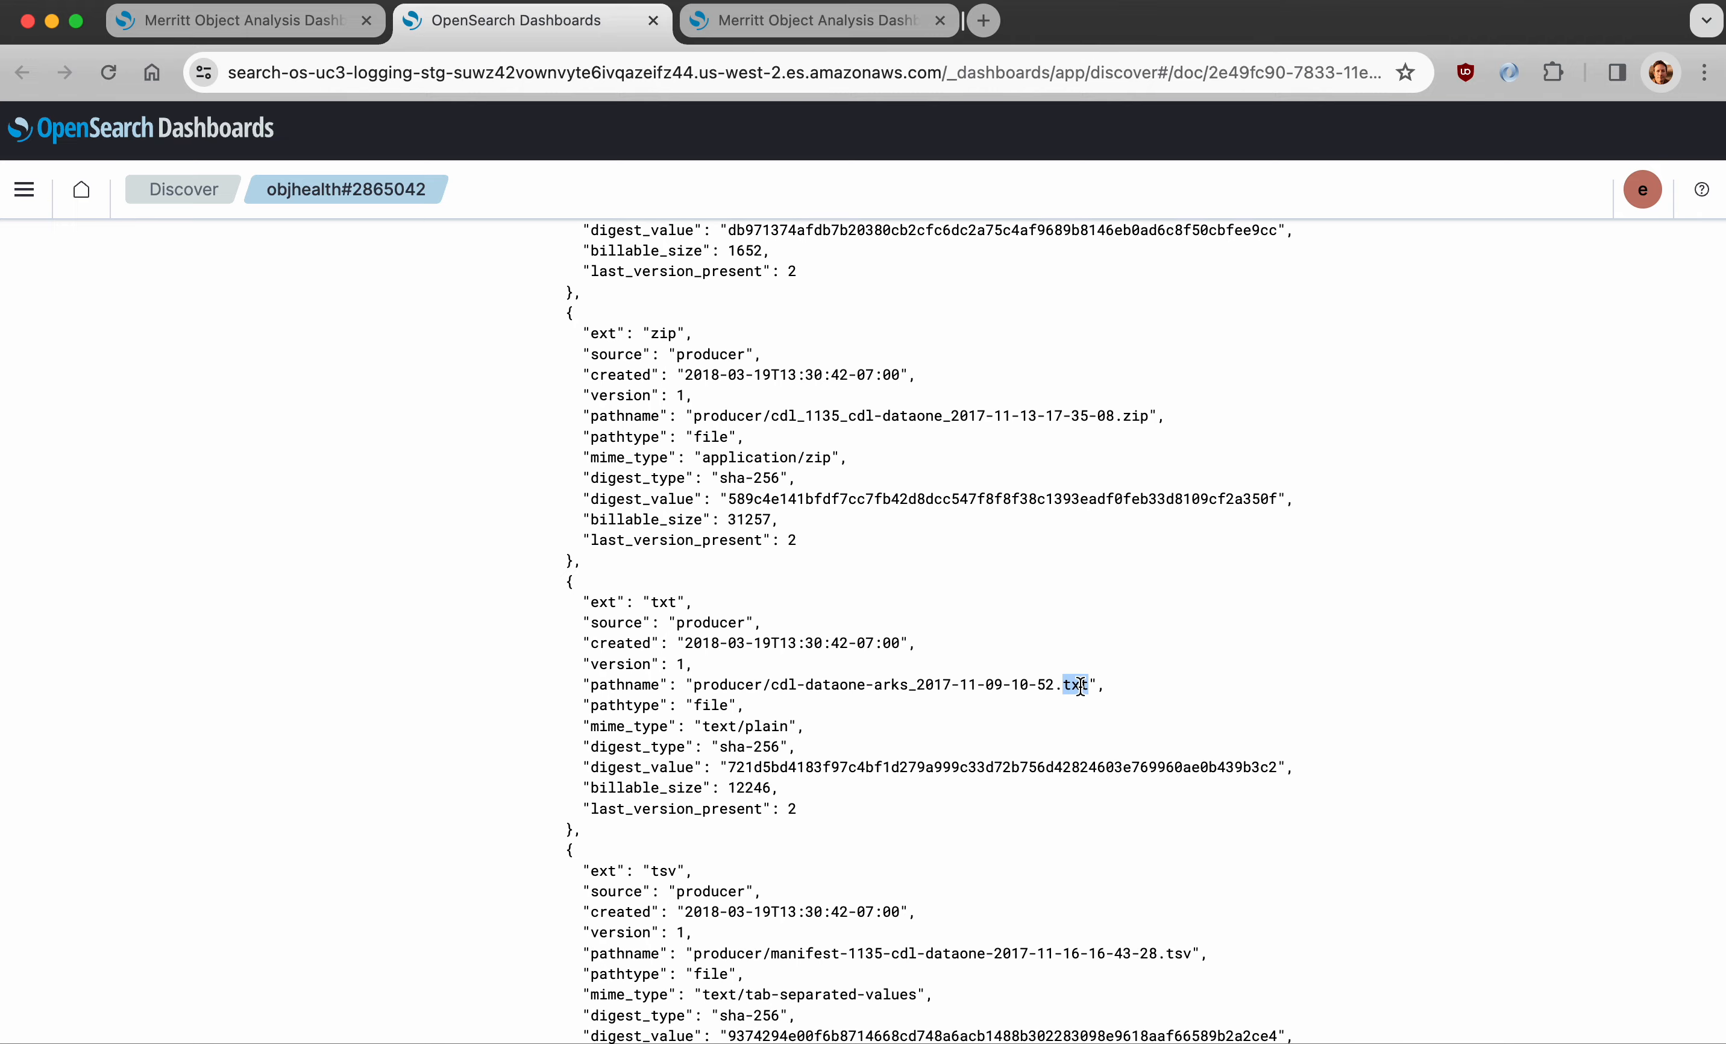
{"action": "triple_click", "coordinate": [835, 686]}
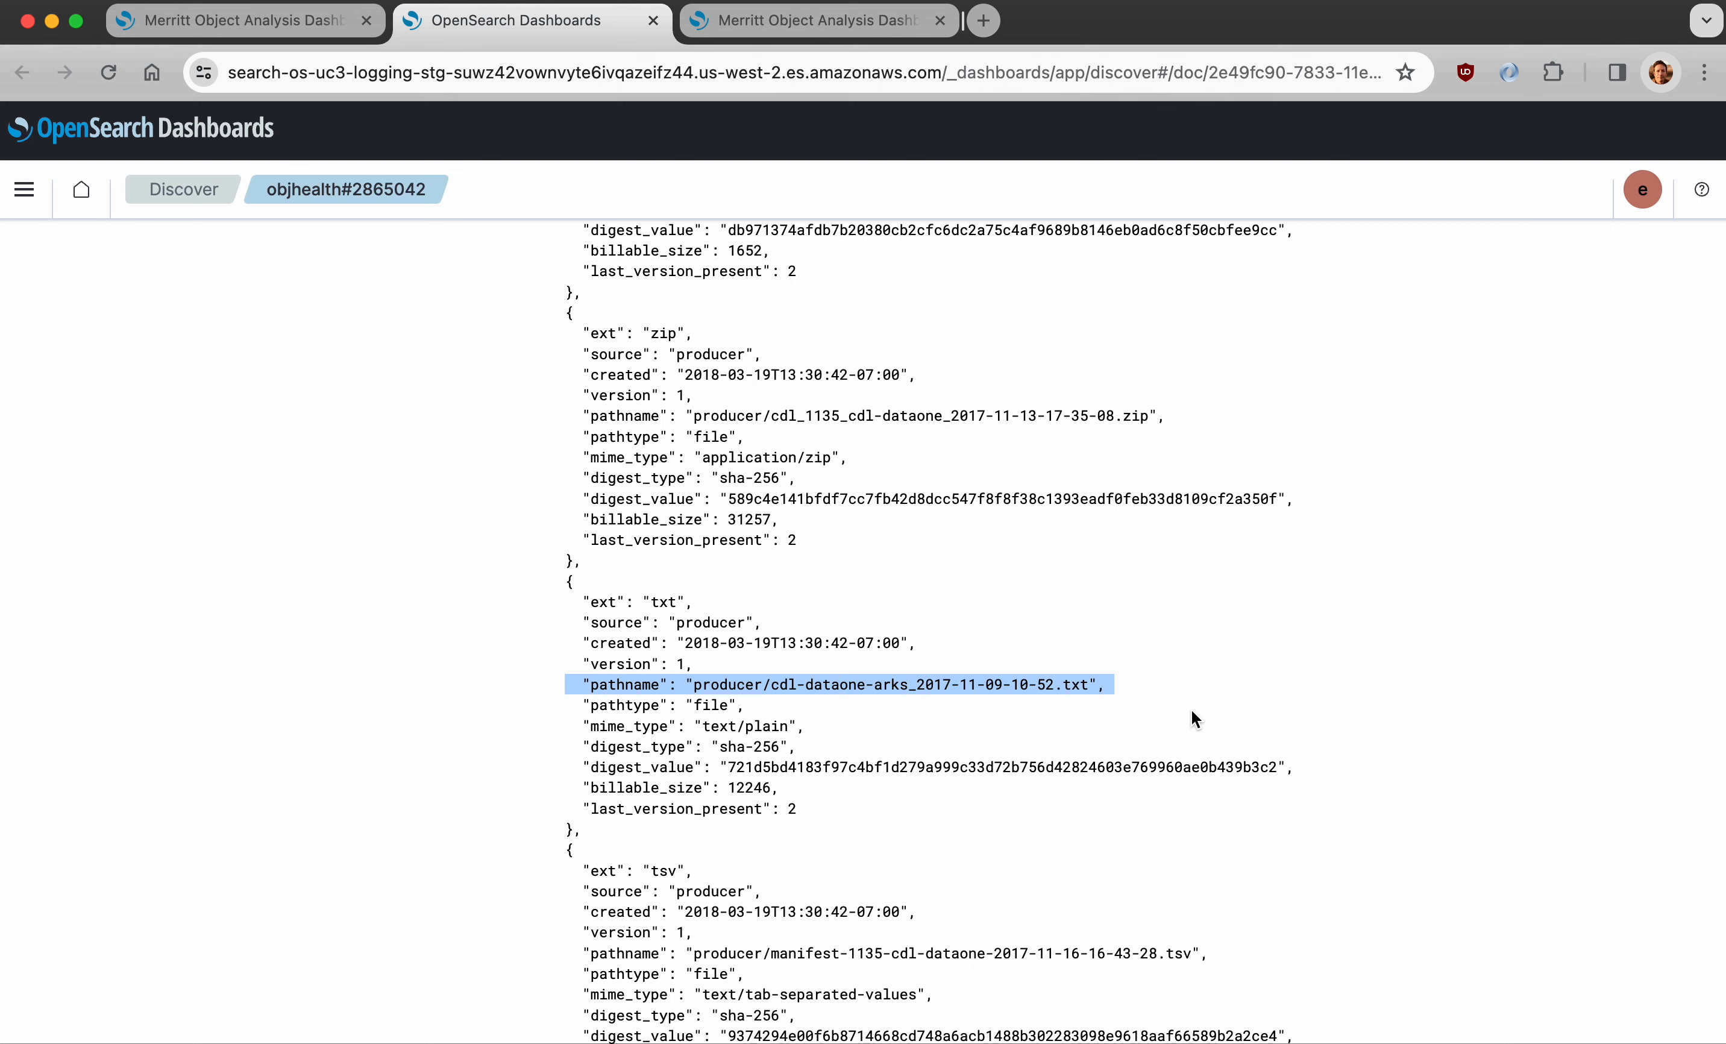
- Examine the version 2 producer files, highlighting the pathnames of the cdl-dsc-oac-4 txt file and the history.json file
{"action": "scroll", "coordinate": [1192, 712], "scroll_direction": "down", "scroll_amount": 5}
{"action": "scroll", "coordinate": [1192, 708], "scroll_direction": "down", "scroll_amount": 6}
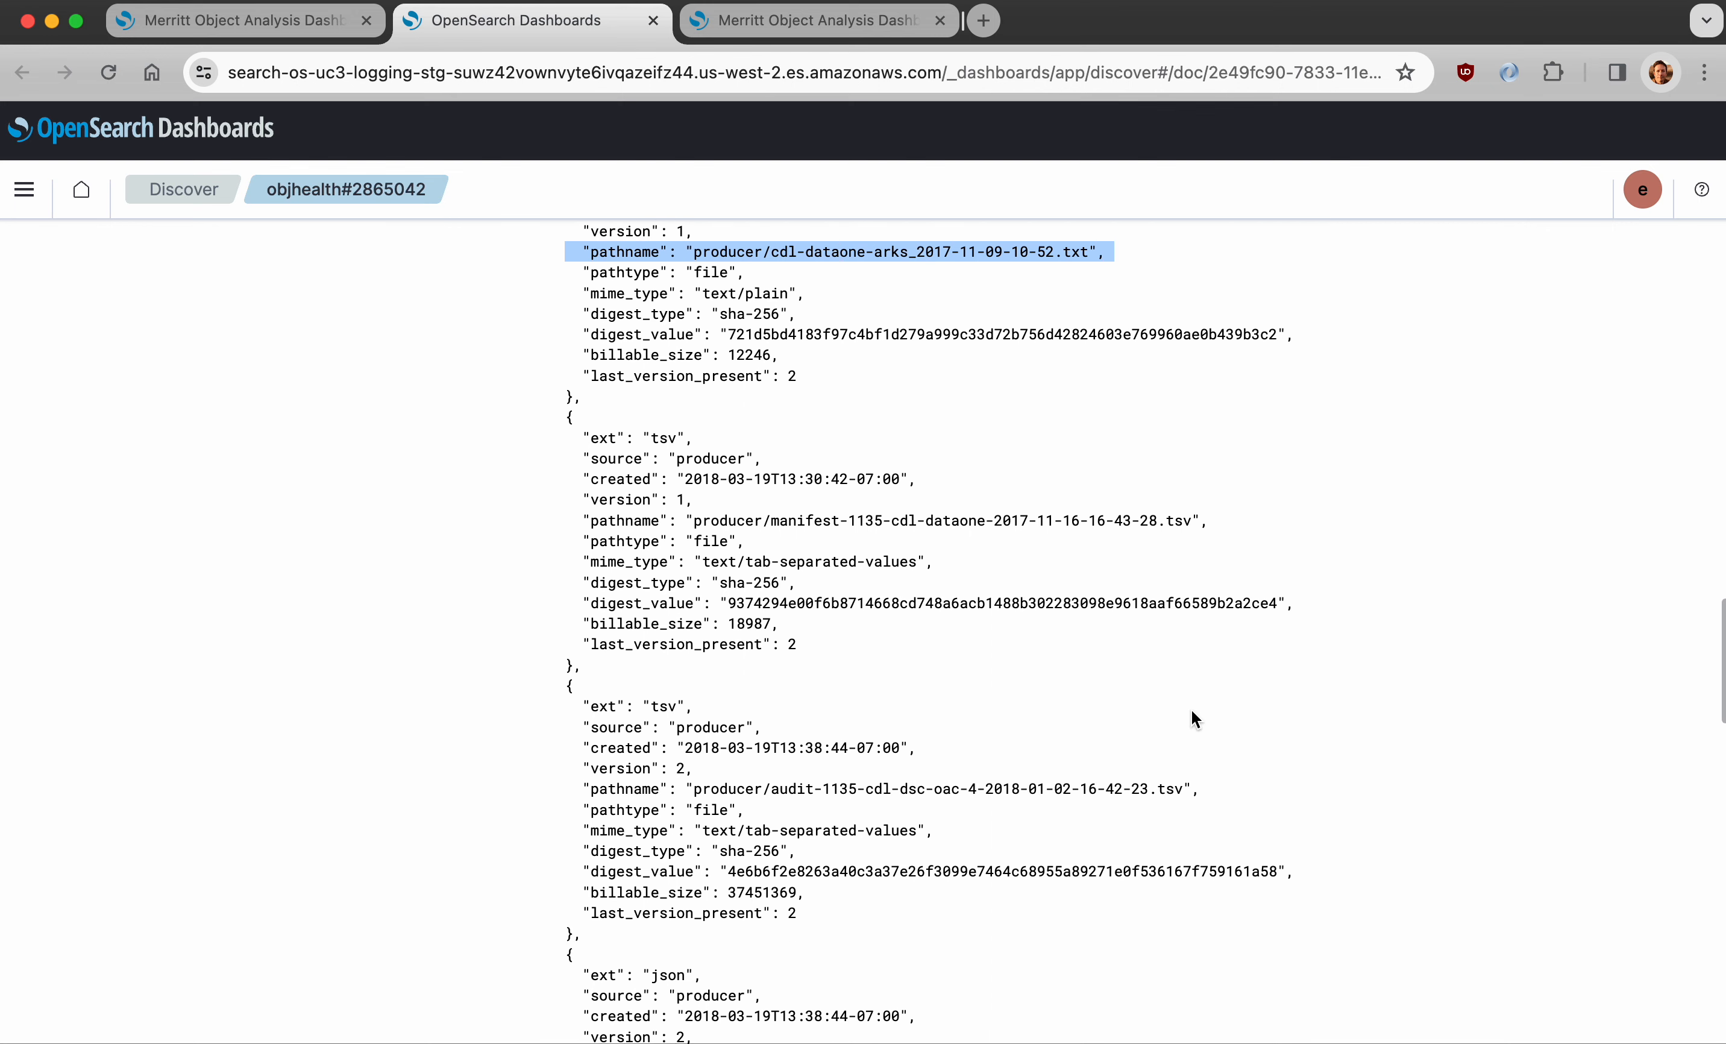
{"action": "scroll", "coordinate": [1192, 709], "scroll_direction": "down", "scroll_amount": 3}
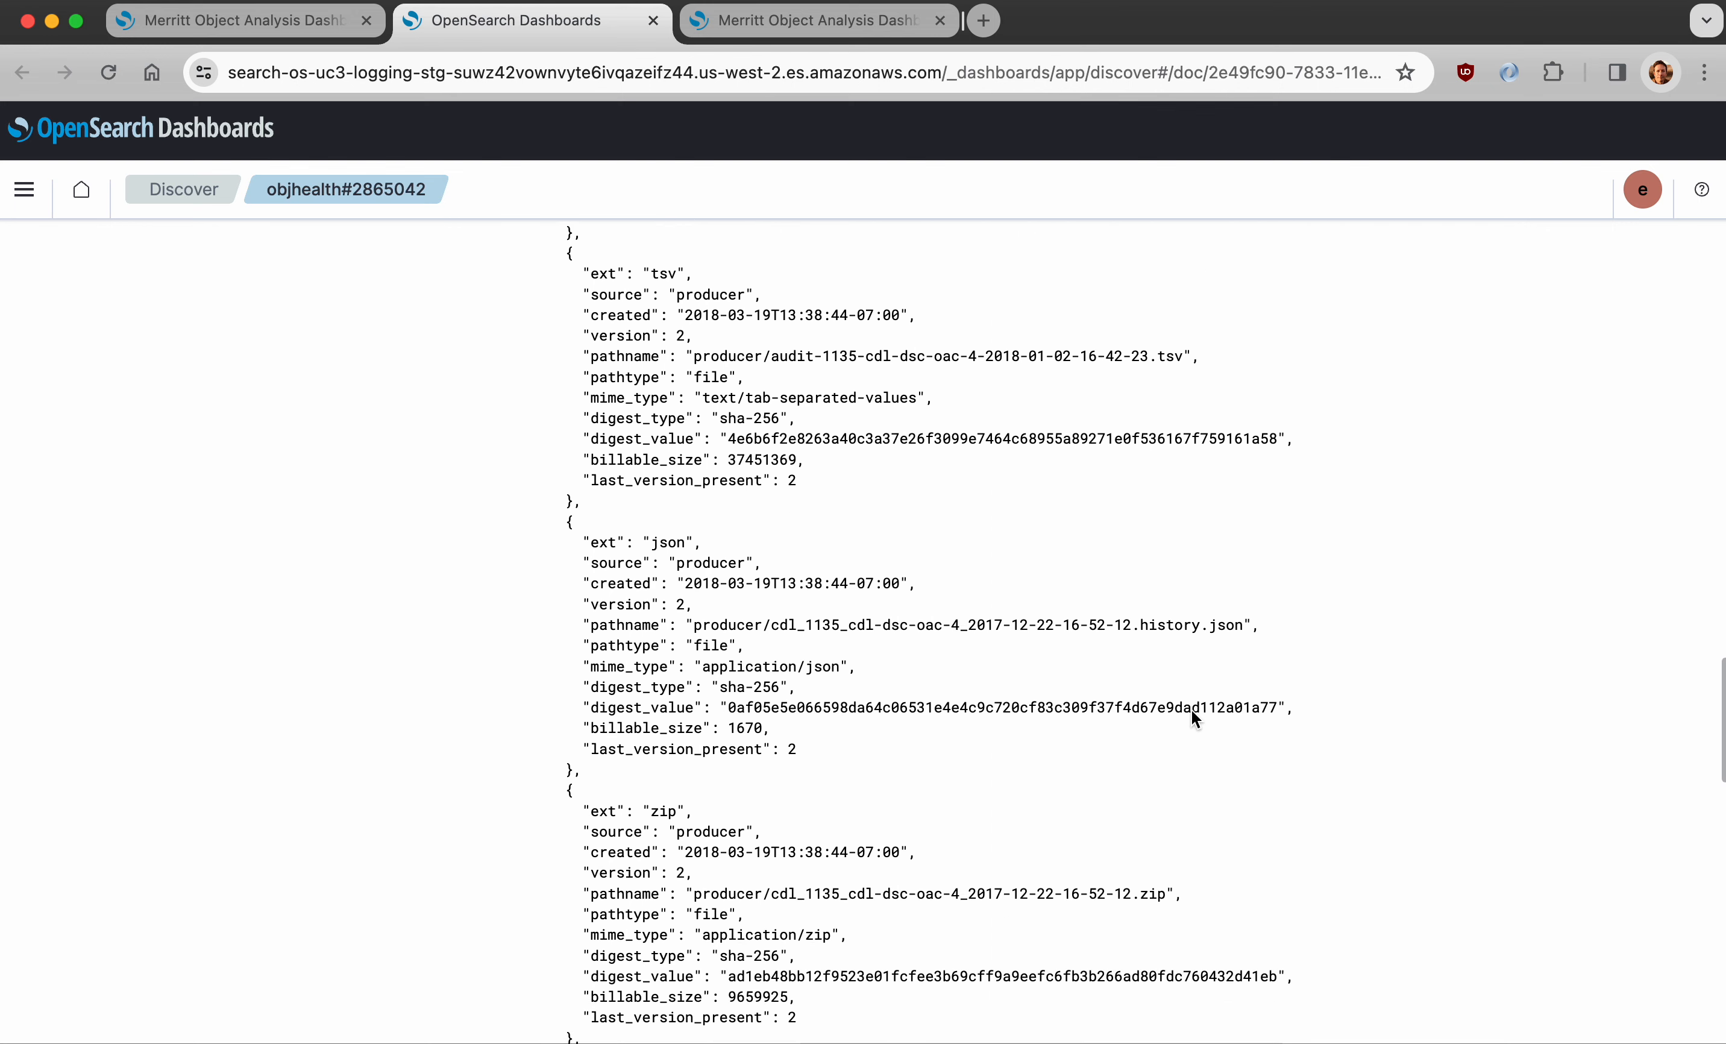
{"action": "scroll", "coordinate": [1173, 801], "scroll_direction": "down", "scroll_amount": 2}
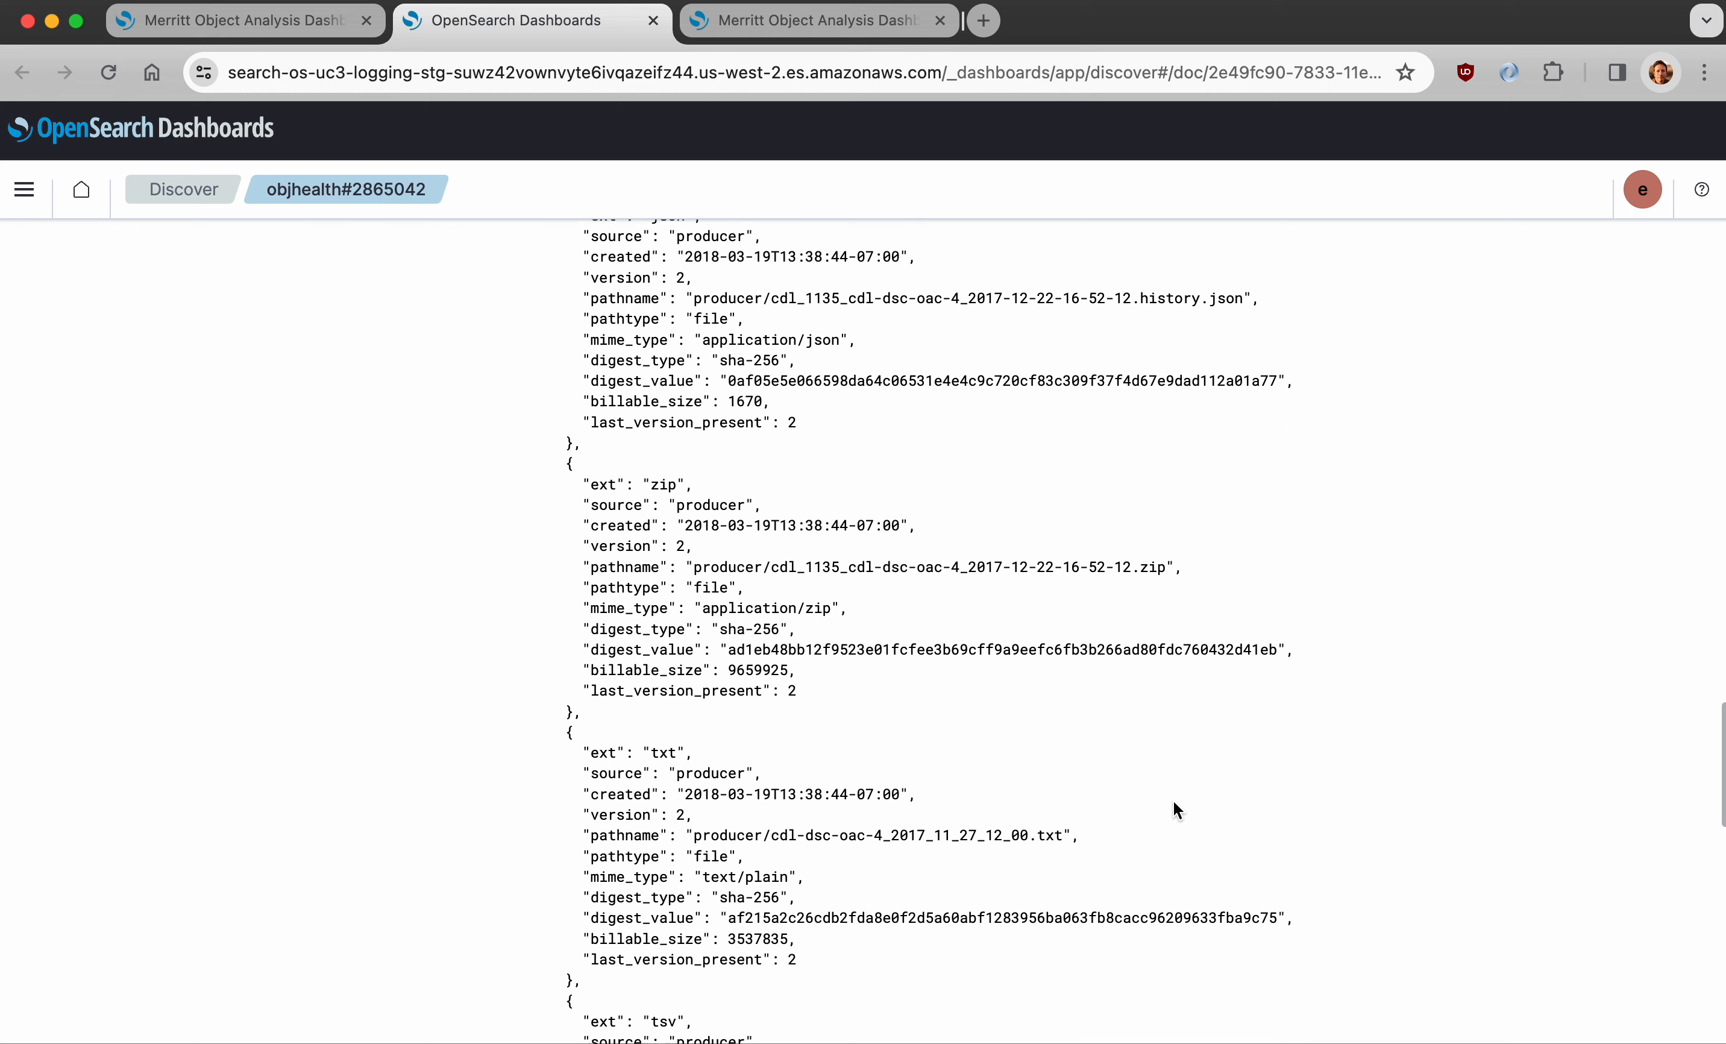
{"action": "triple_click", "coordinate": [957, 831]}
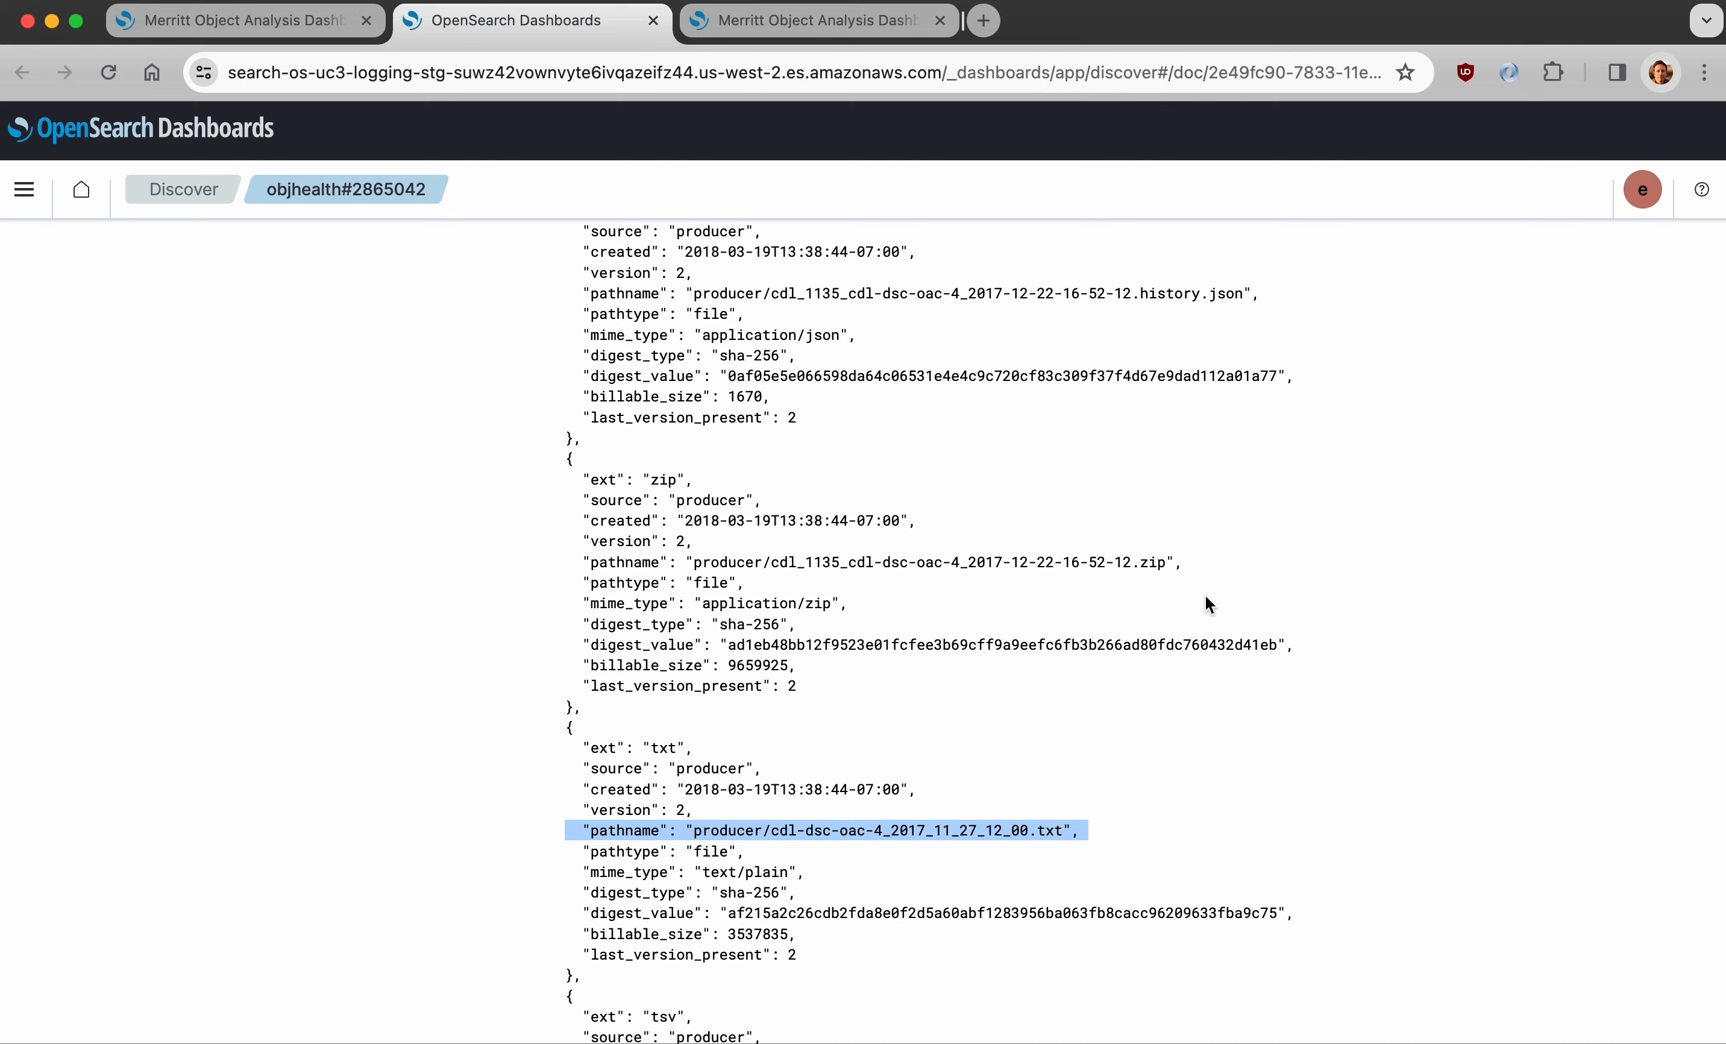
{"action": "scroll", "coordinate": [1208, 574], "scroll_direction": "up", "scroll_amount": 3}
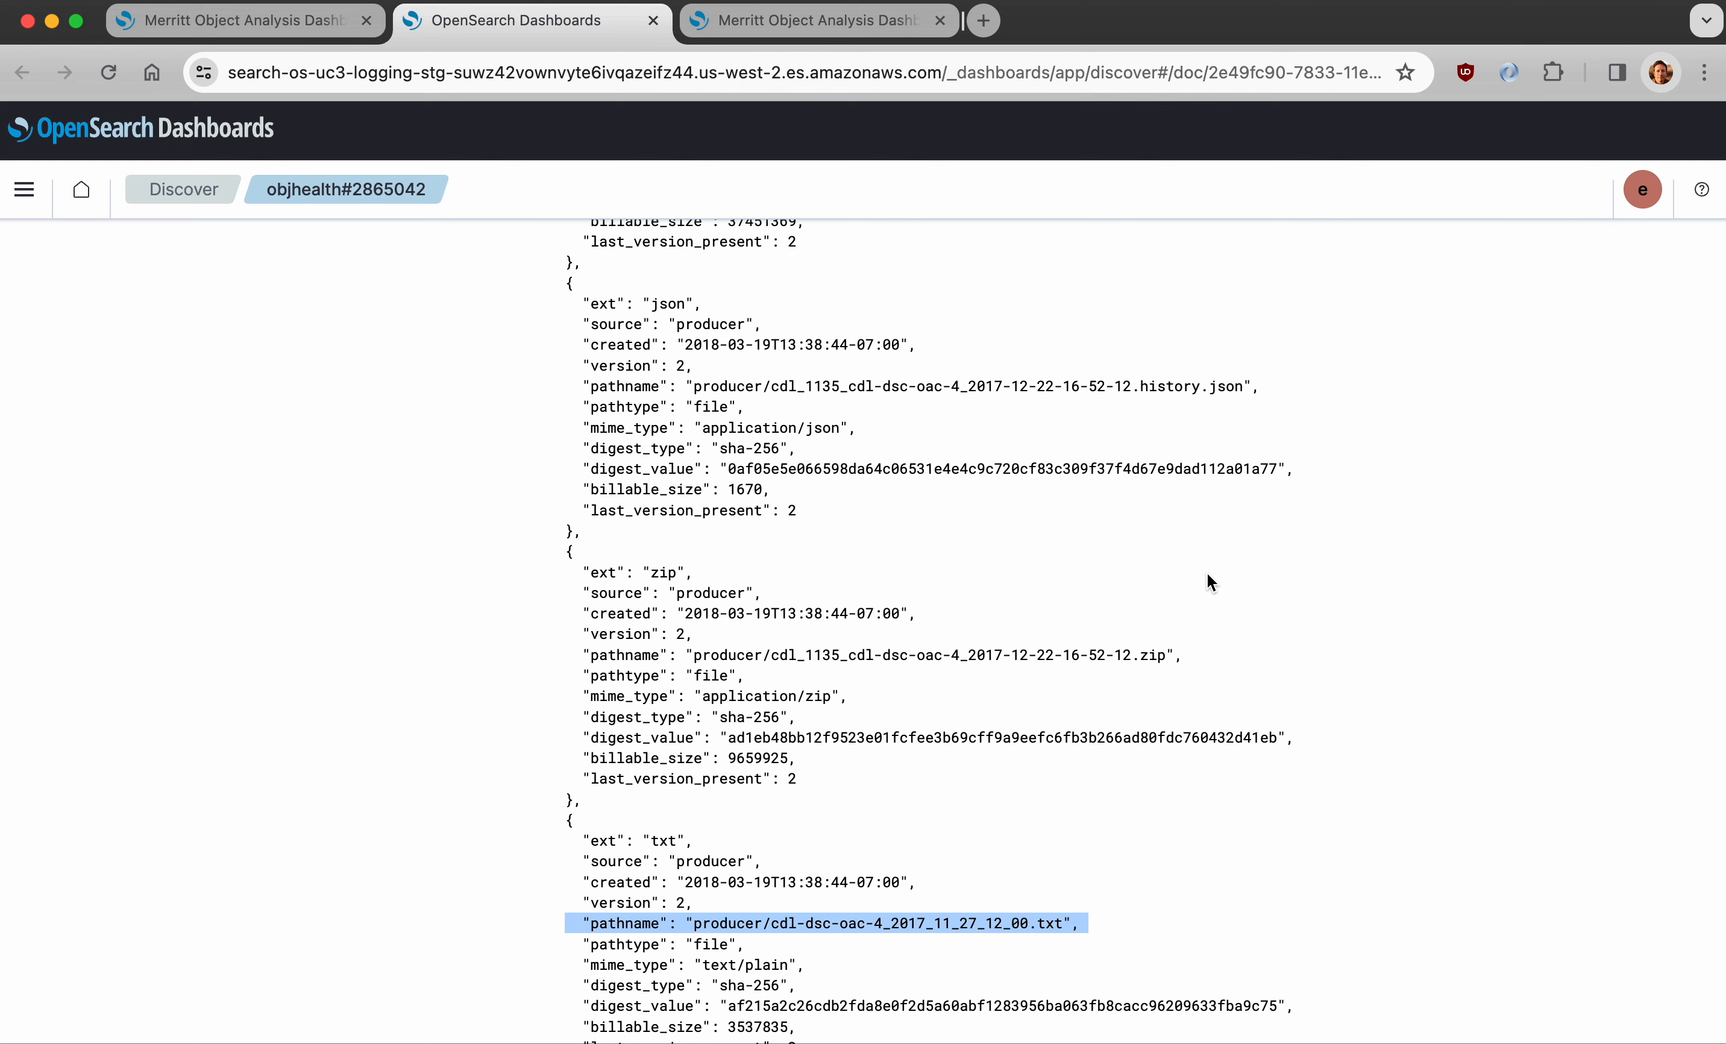
{"action": "scroll", "coordinate": [1208, 573], "scroll_direction": "up", "scroll_amount": 2}
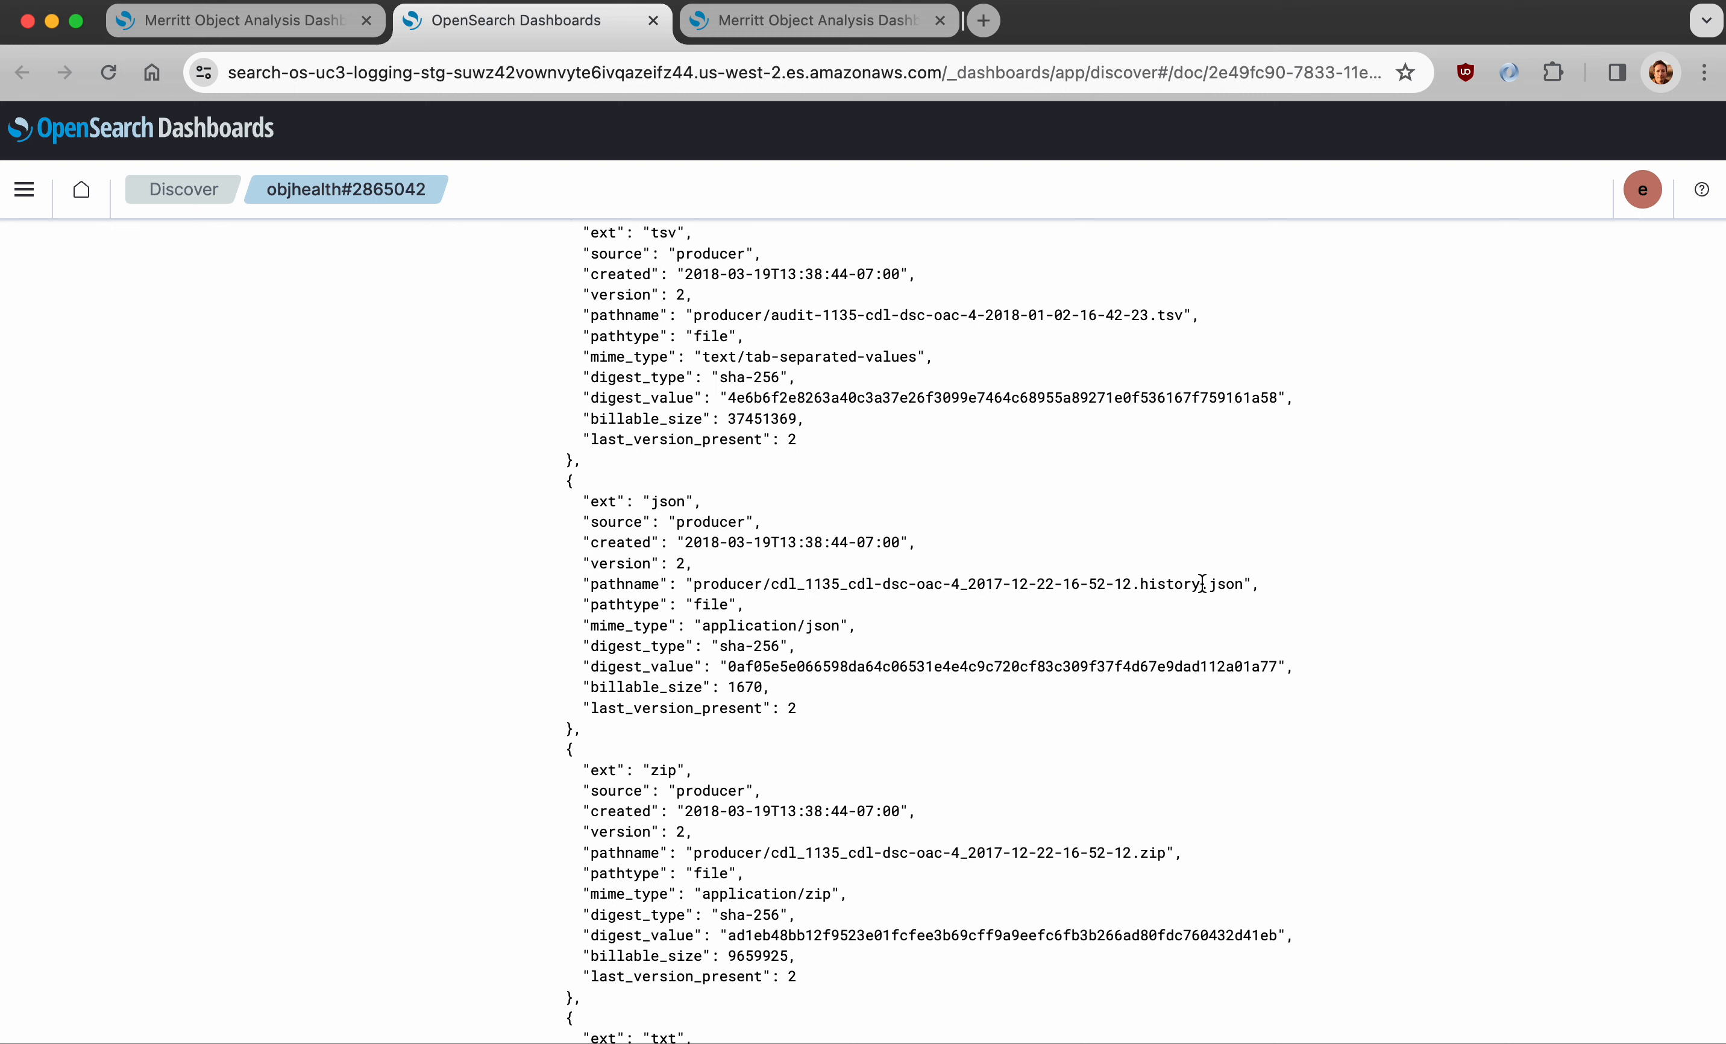
{"action": "triple_click", "coordinate": [1085, 589]}
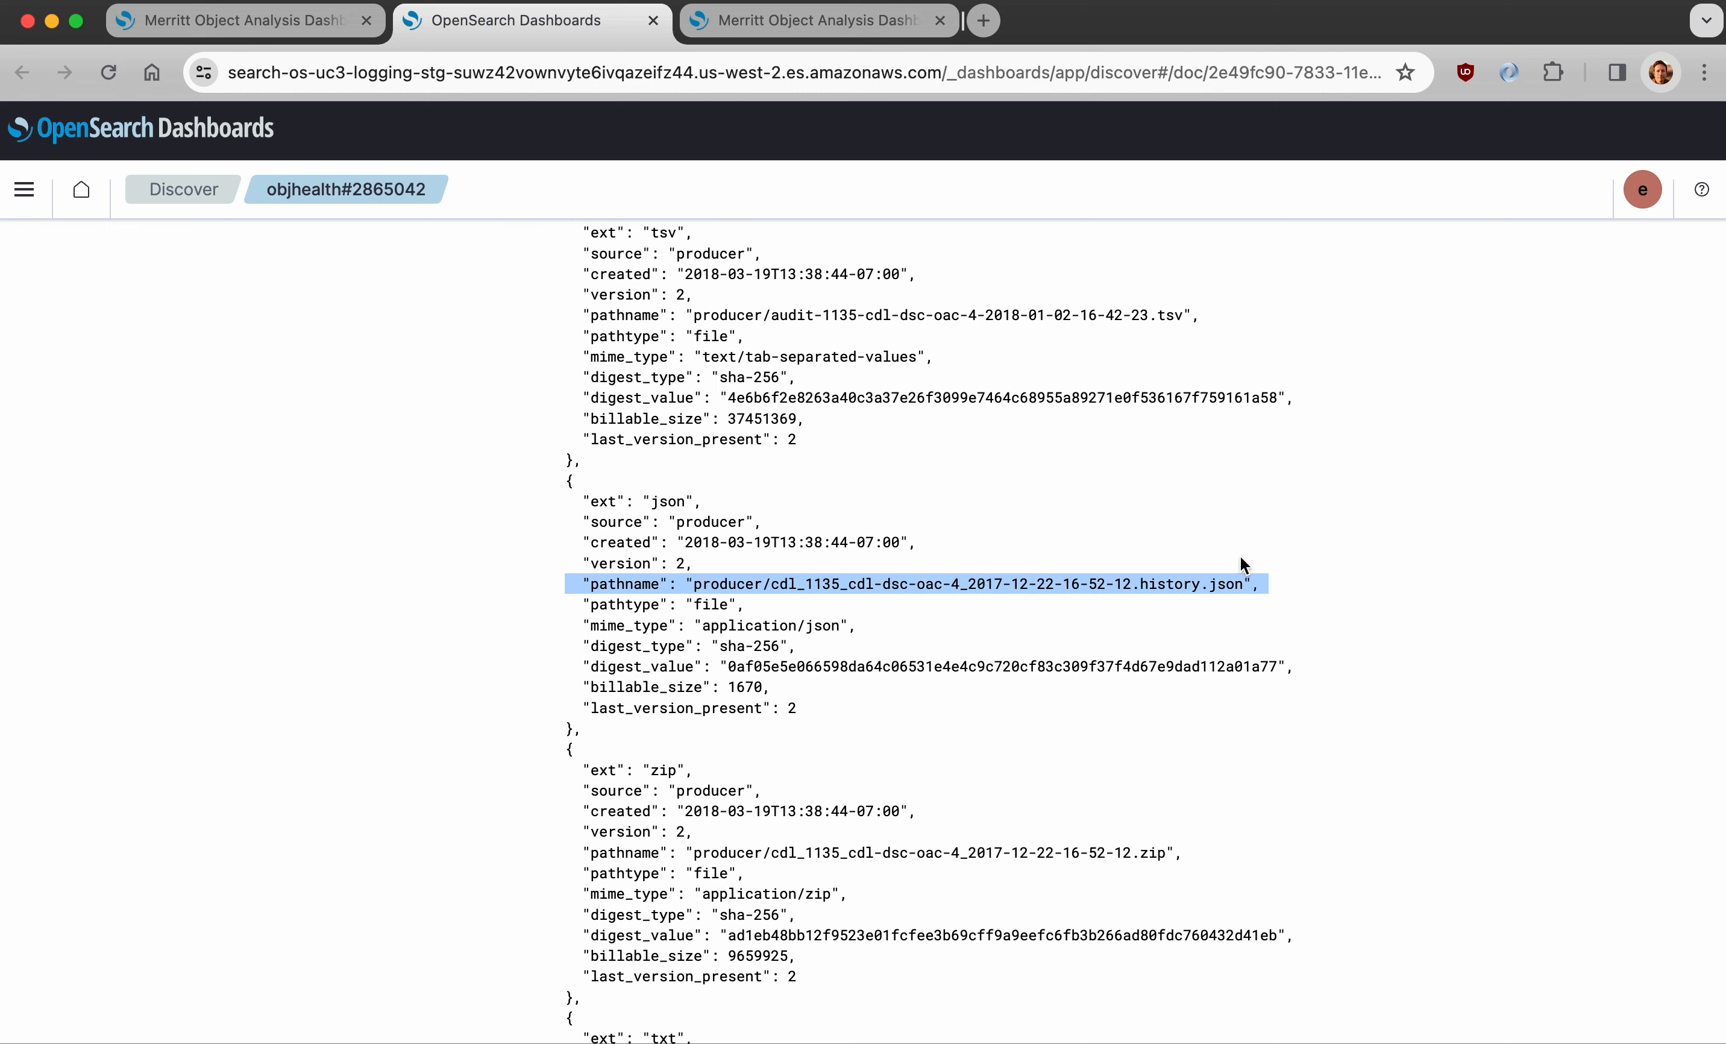
- Return to the beginning of the has_multi_metadata object's document and close it to get back to the dashboard
{"action": "scroll", "coordinate": [1310, 539], "scroll_direction": "up", "scroll_amount": 10}
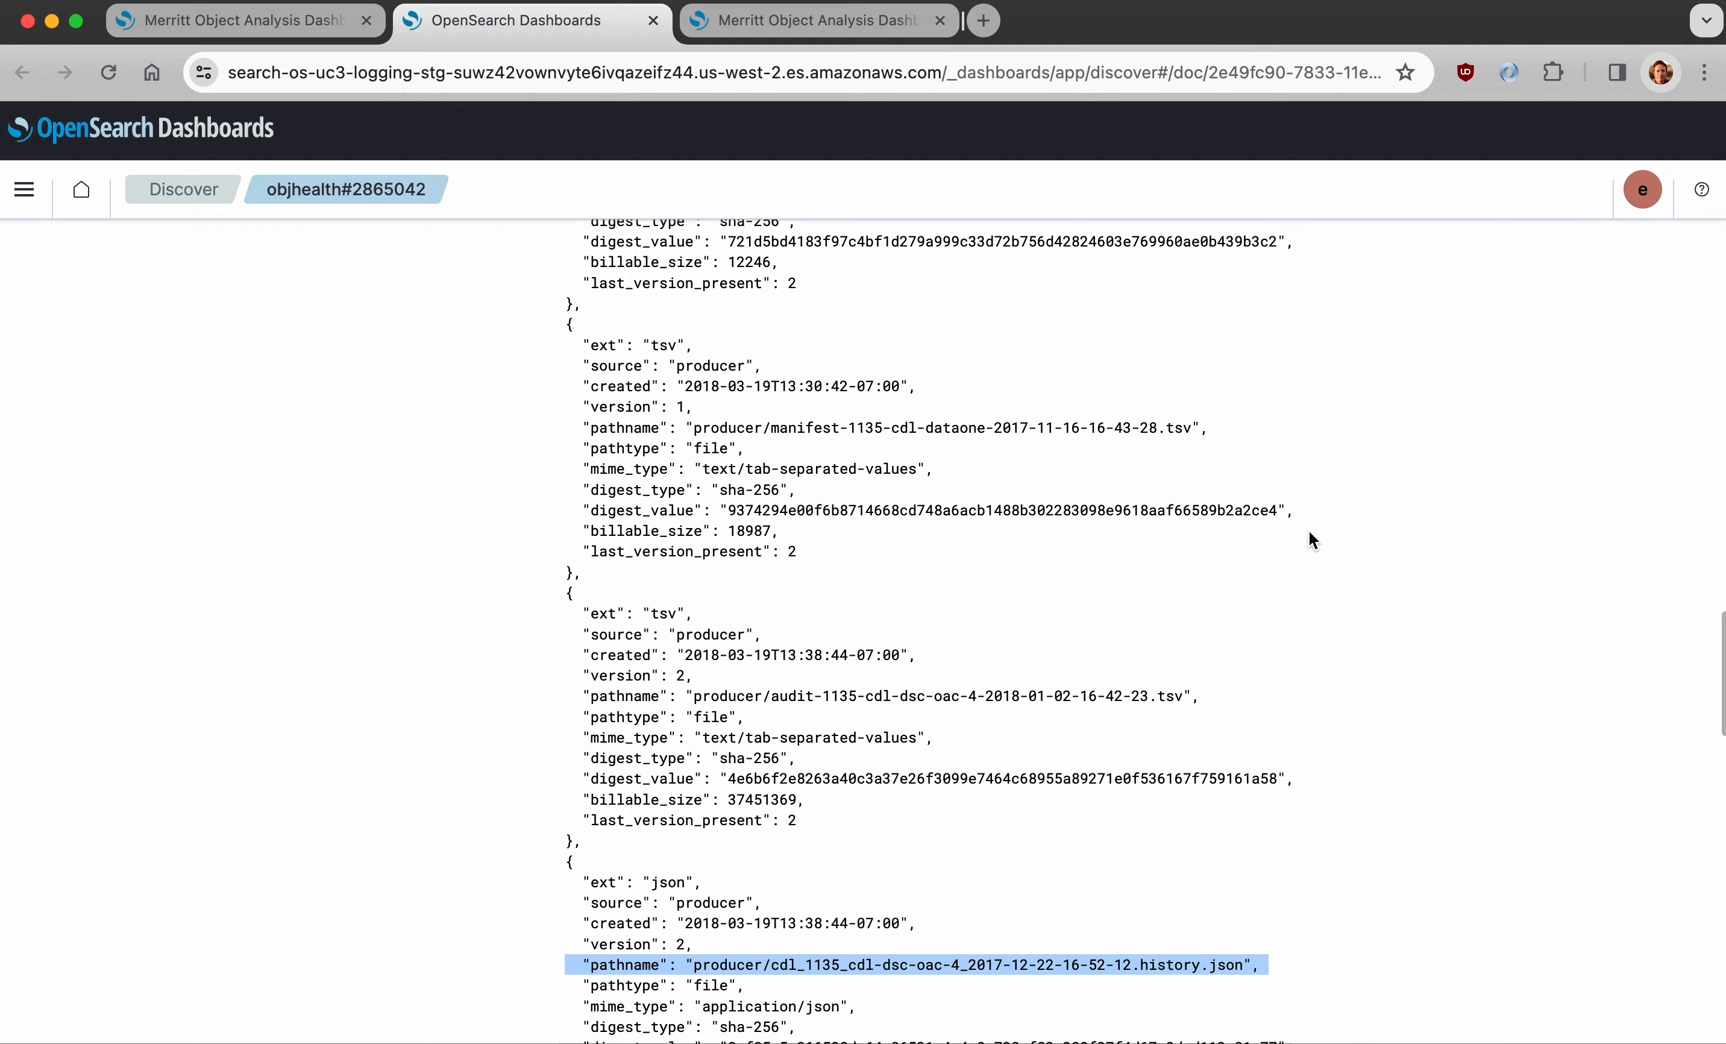
{"action": "scroll", "coordinate": [1309, 535], "scroll_direction": "up", "scroll_amount": 15}
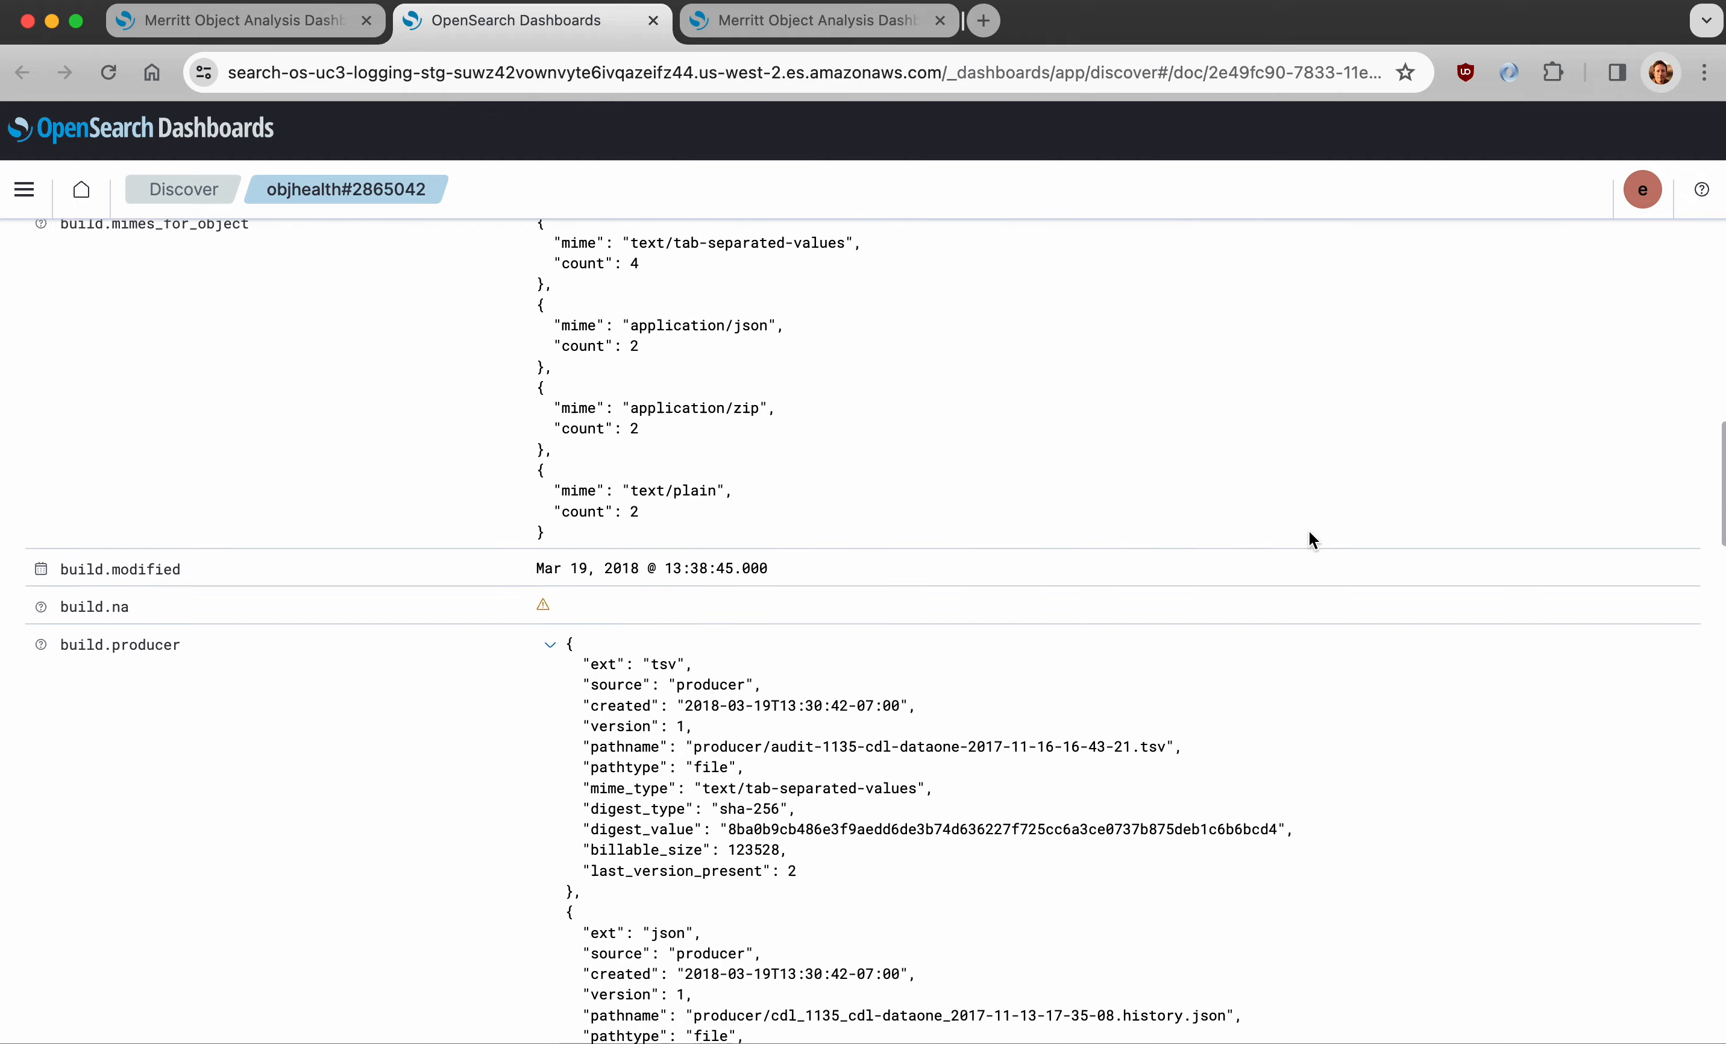
{"action": "scroll", "coordinate": [1310, 531], "scroll_direction": "up", "scroll_amount": 8}
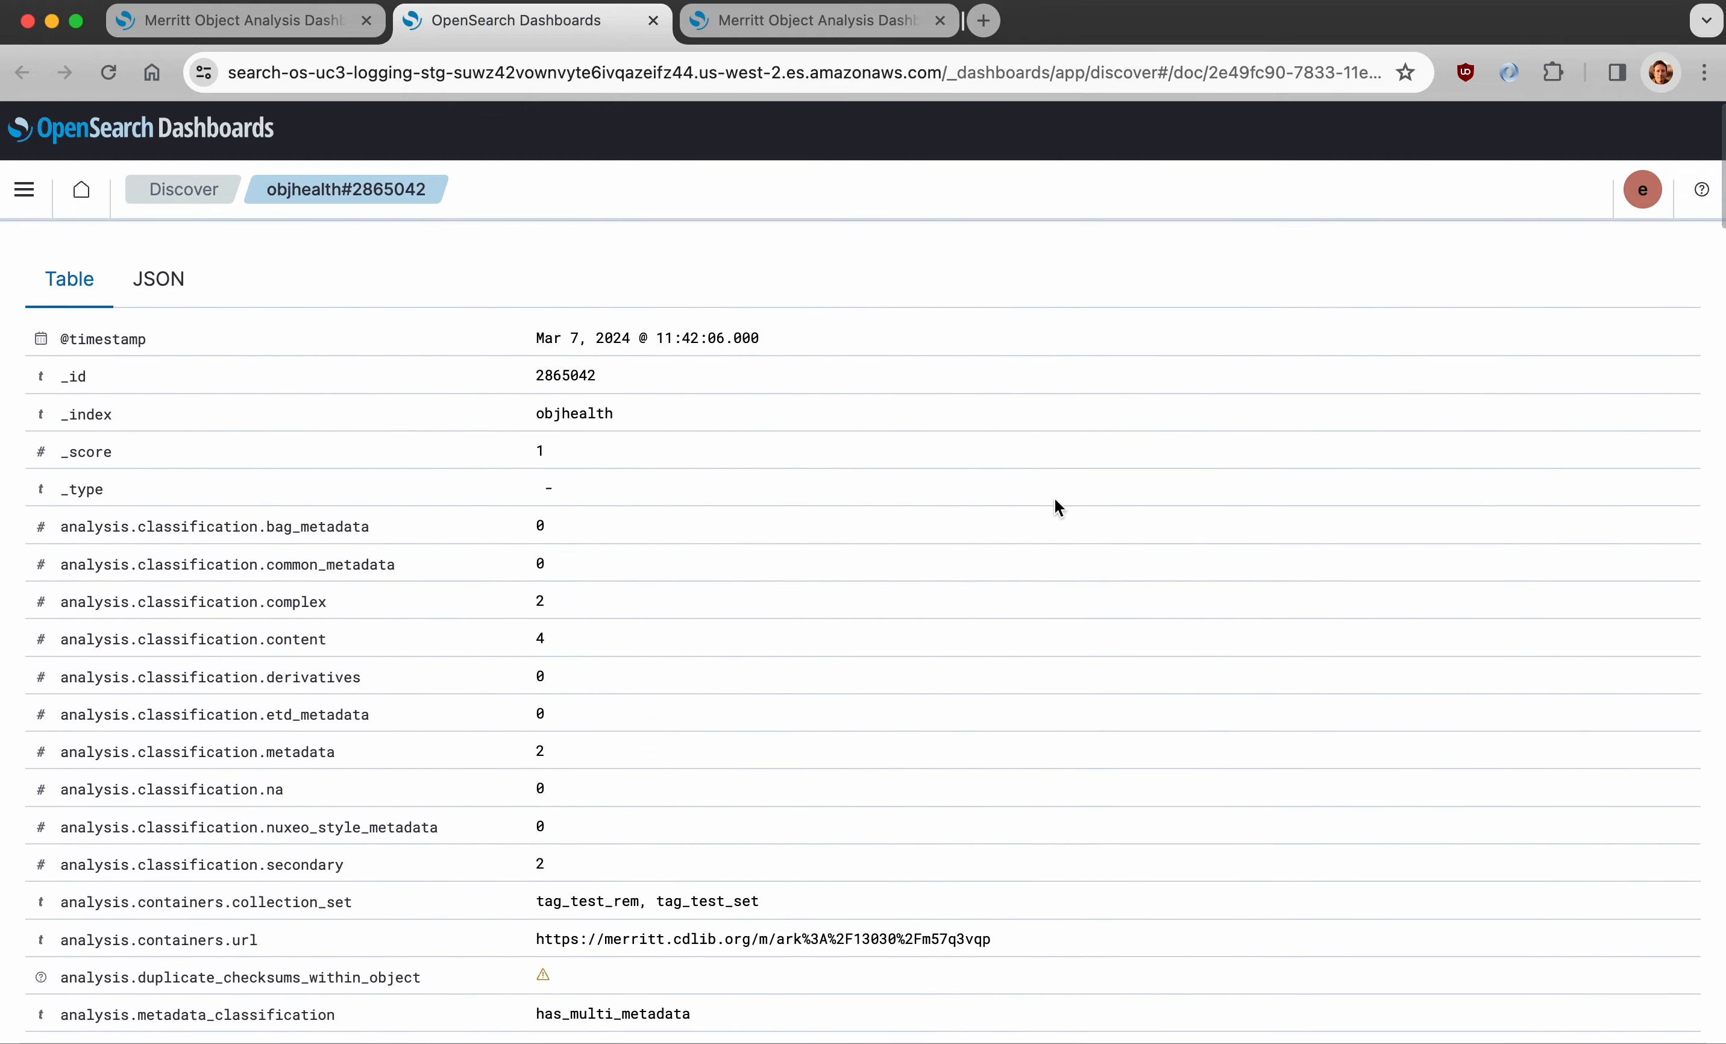
{"action": "left_click", "coordinate": [653, 20]}
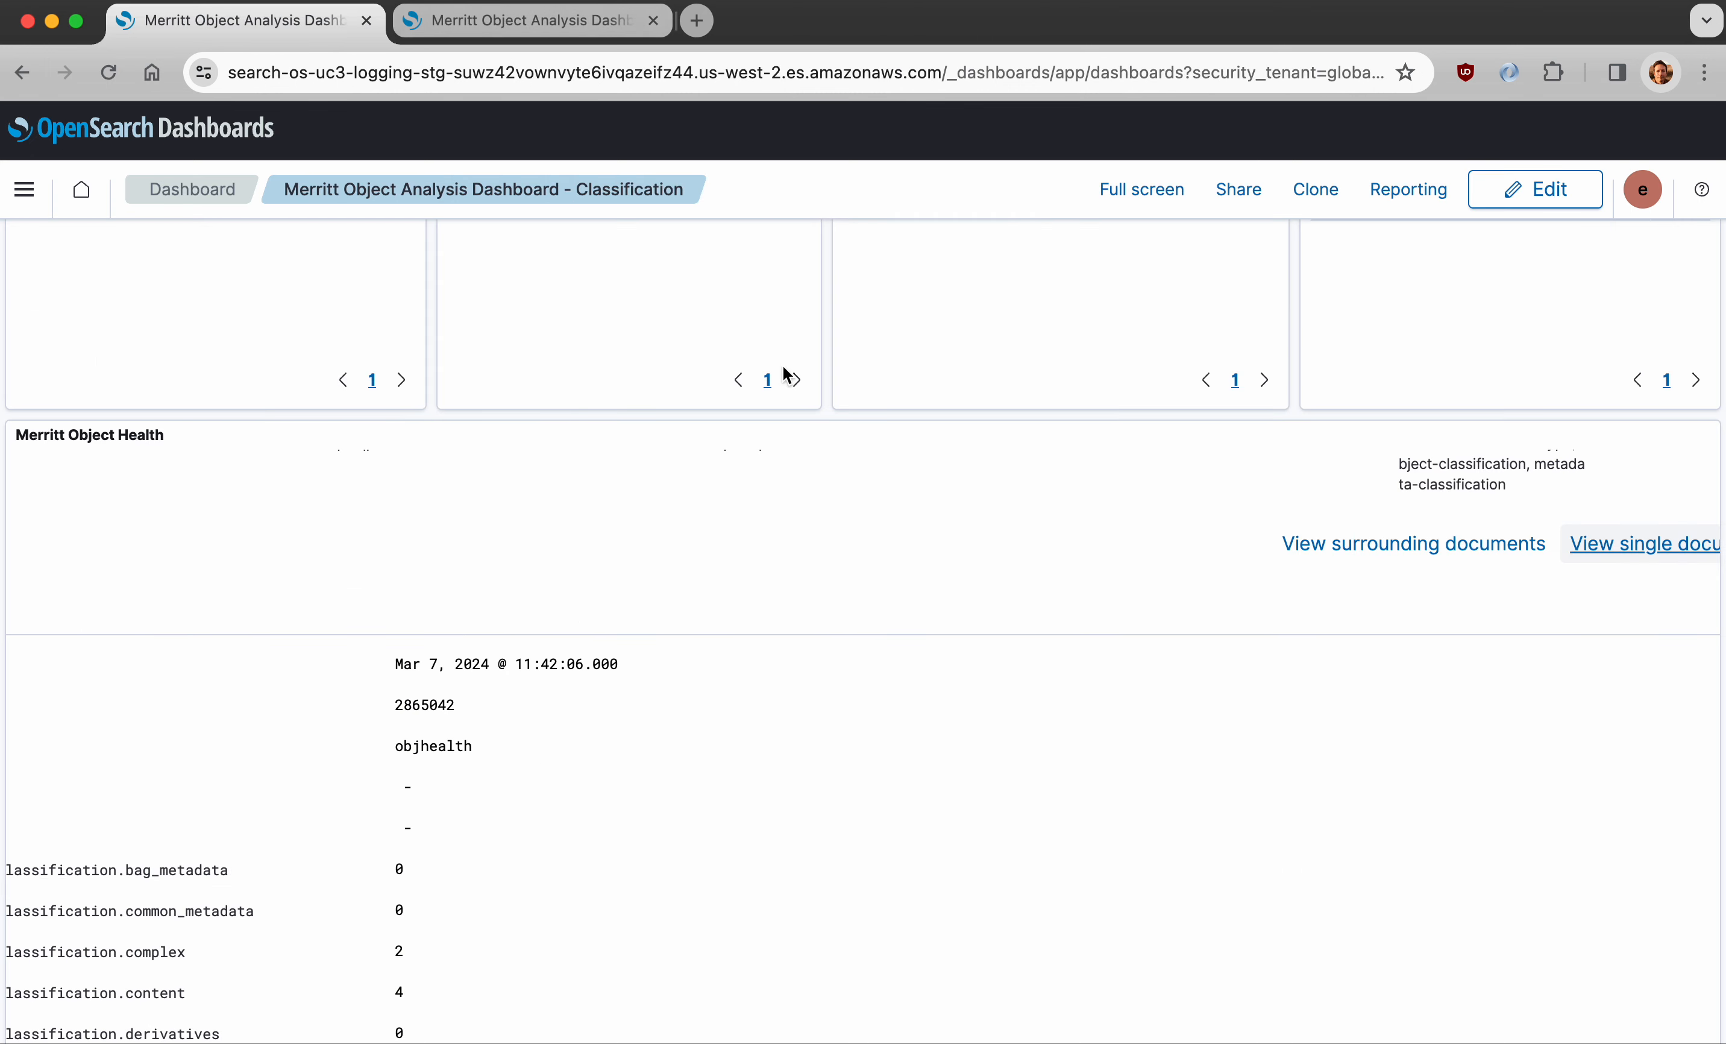
- Collapse the expanded Mar 19, 2018 record and remove the cdl_uc3 mnemonic filter from the dashboard
{"action": "scroll", "coordinate": [464, 543], "scroll_direction": "left", "scroll_amount": 5}
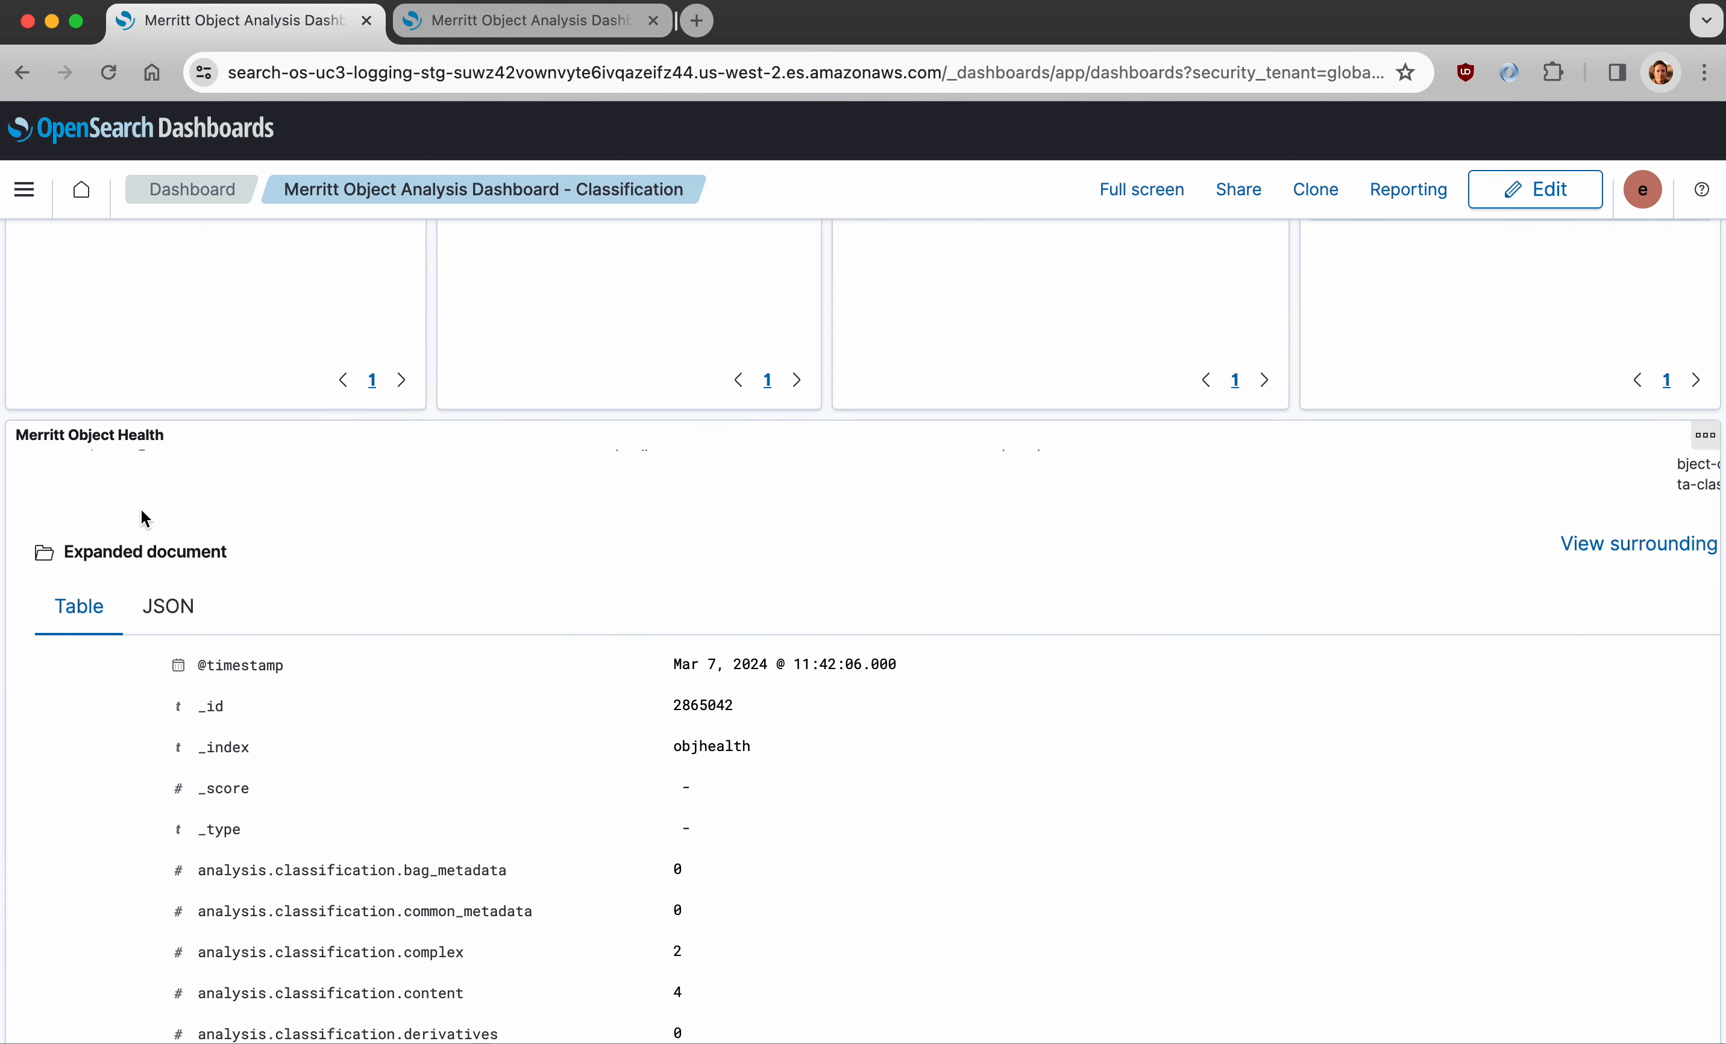
{"action": "scroll", "coordinate": [141, 511], "scroll_direction": "up", "scroll_amount": 3}
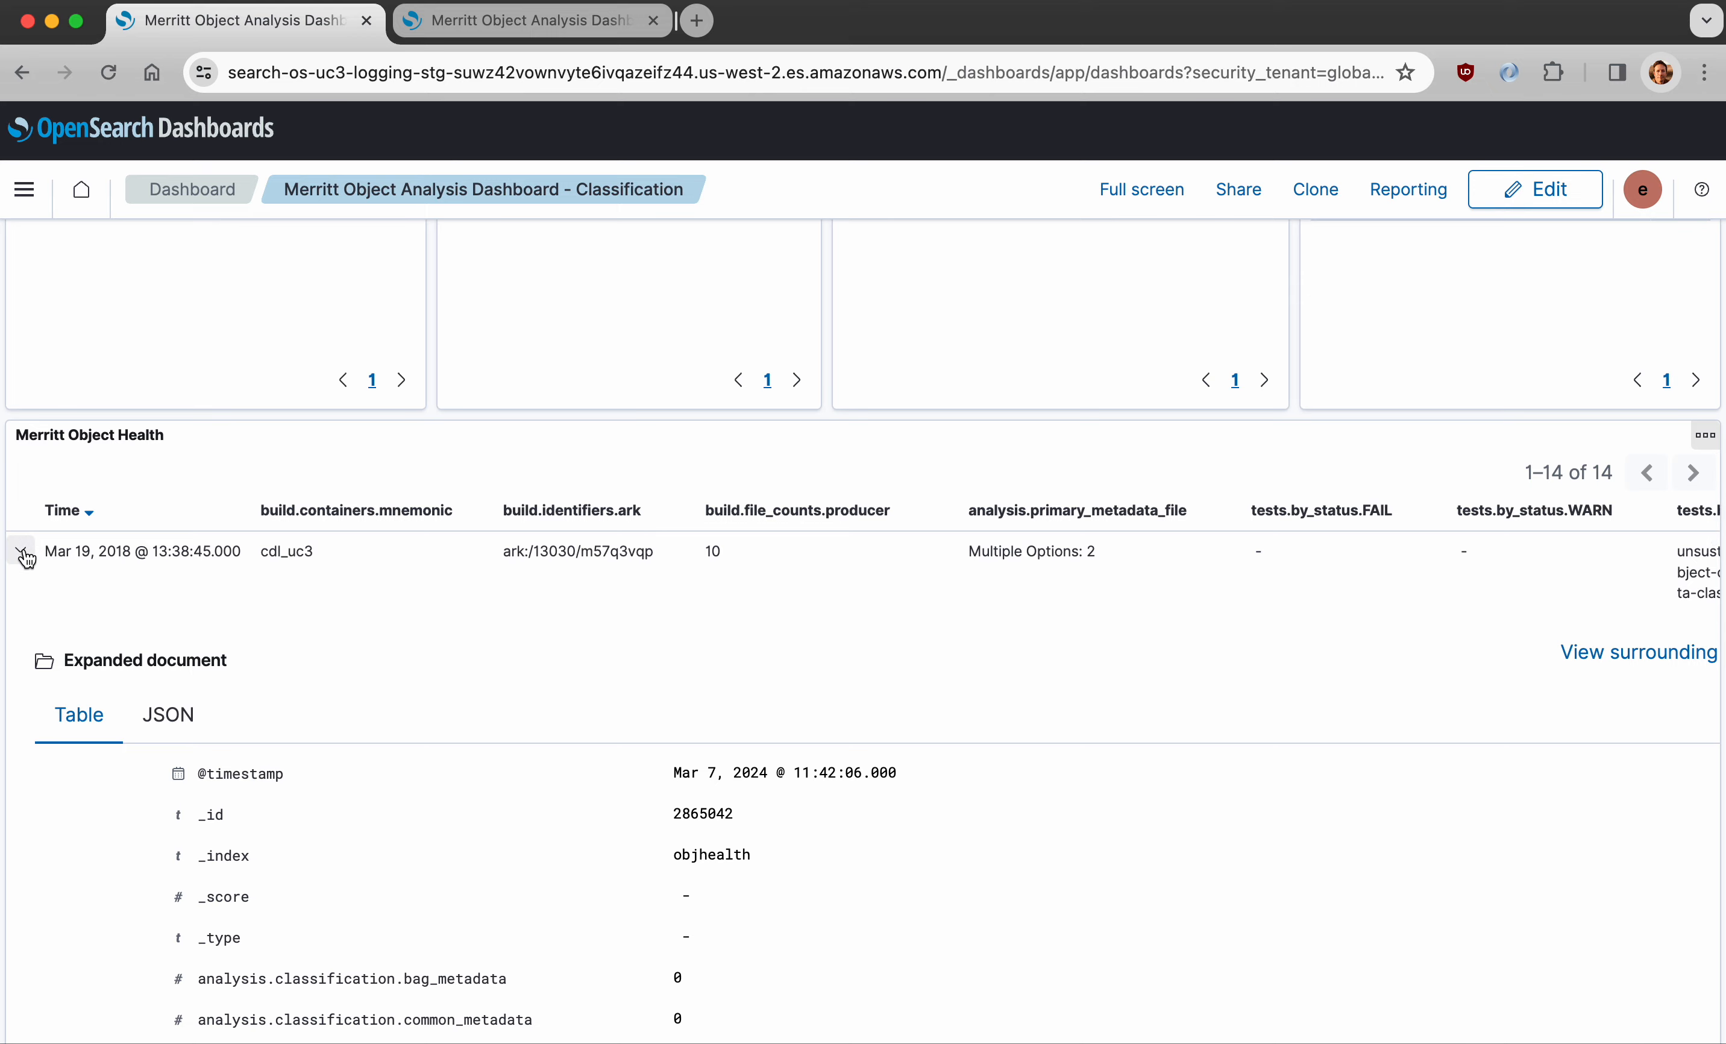
{"action": "left_click", "coordinate": [22, 551]}
{"action": "scroll", "coordinate": [771, 454], "scroll_direction": "up", "scroll_amount": 10}
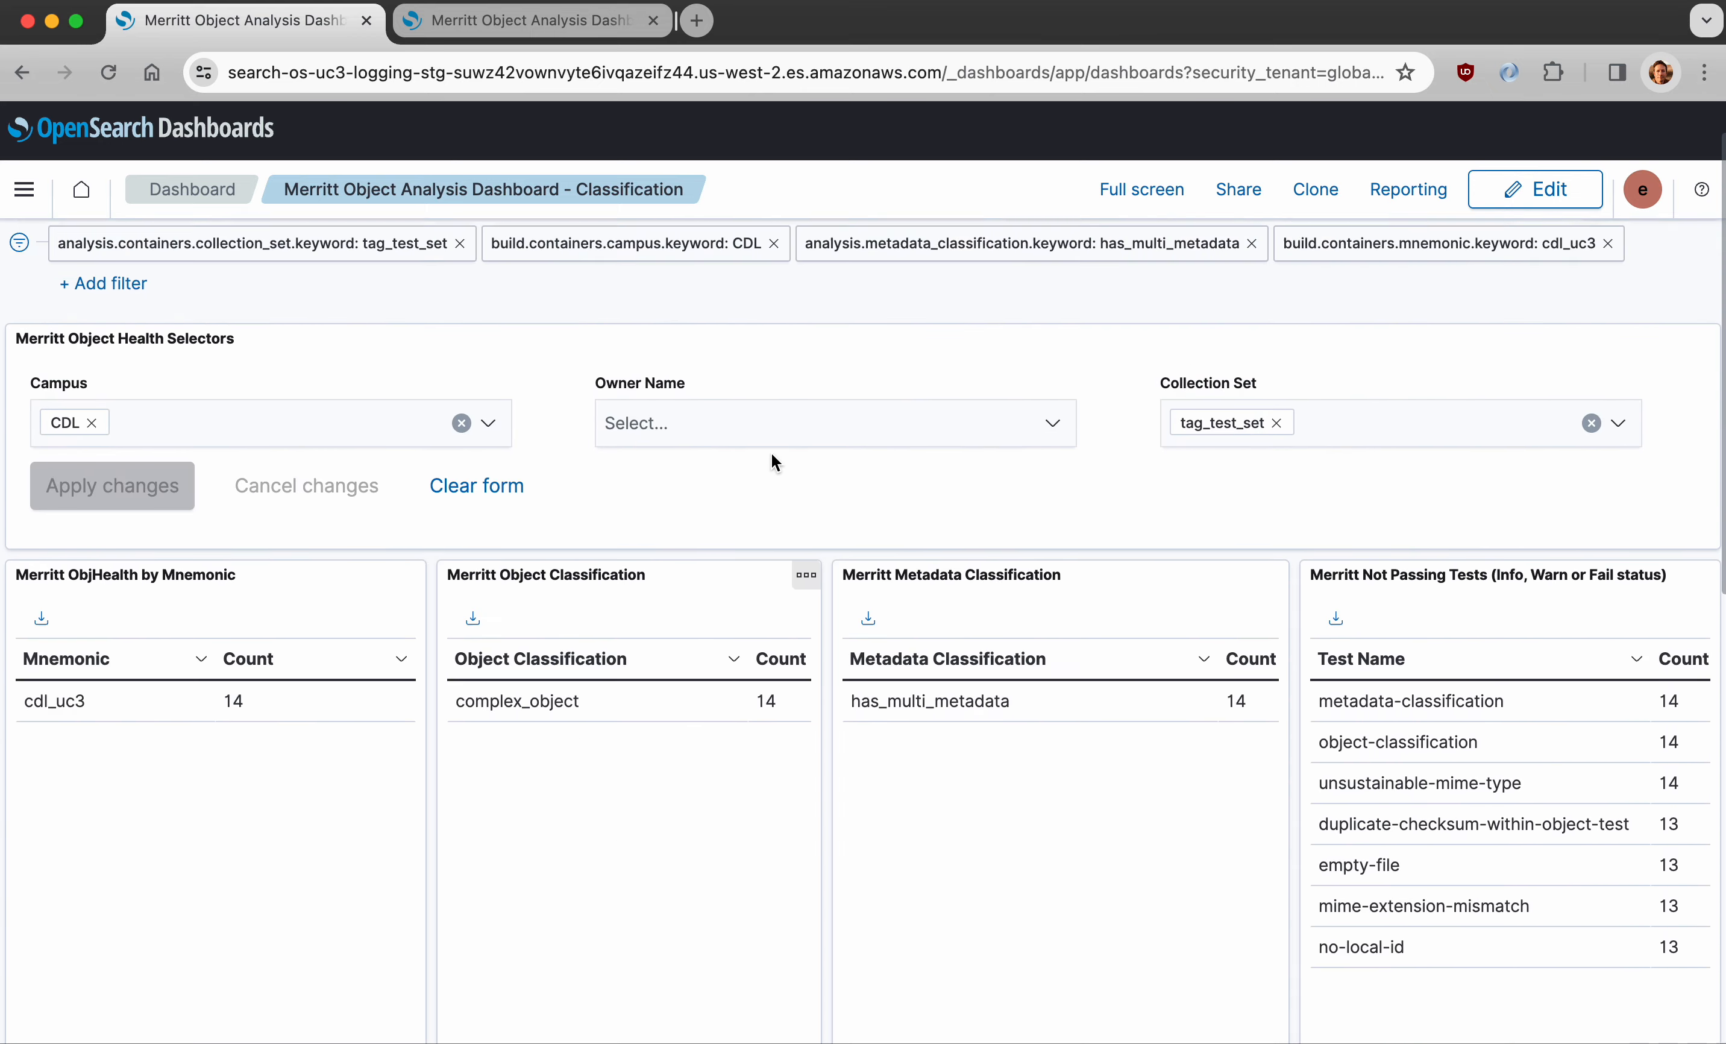
{"action": "left_click", "coordinate": [1609, 276]}
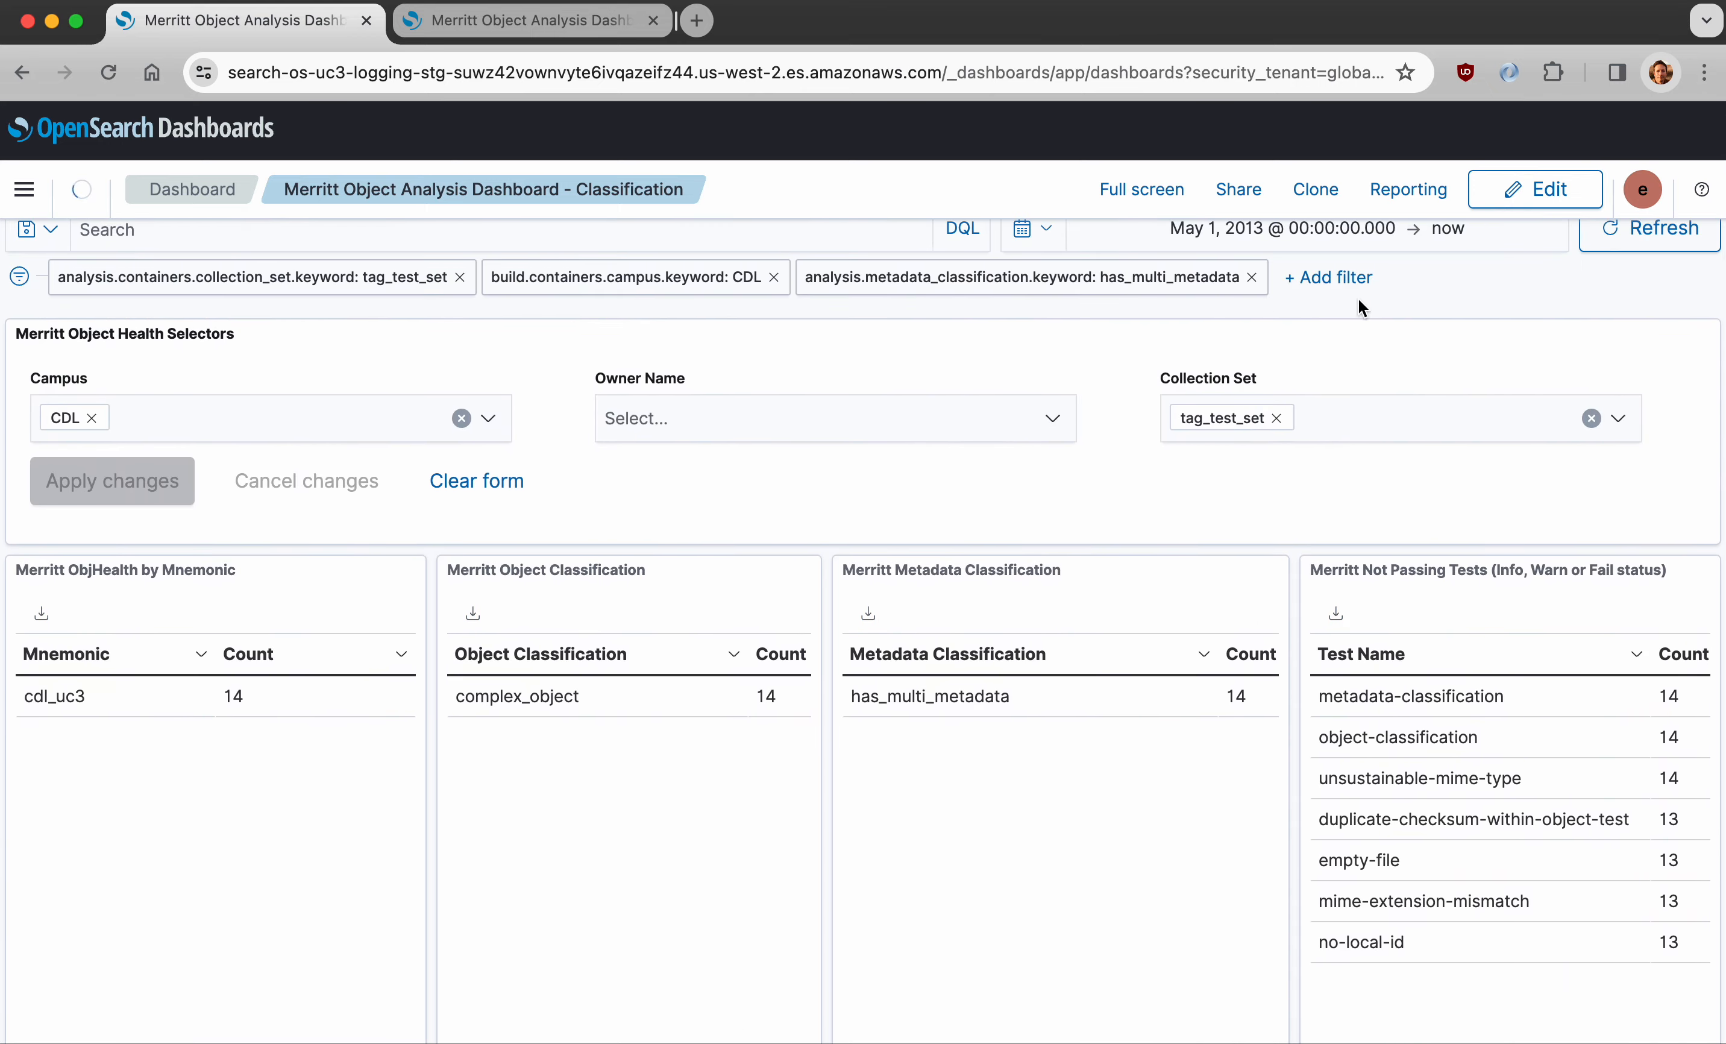
- Remove the has_multi_metadata filter and filter the dashboard by the unsustainable-mime-type test
{"action": "left_click", "coordinate": [1251, 276]}
{"action": "scroll", "coordinate": [1059, 664], "scroll_direction": "down", "scroll_amount": 2}
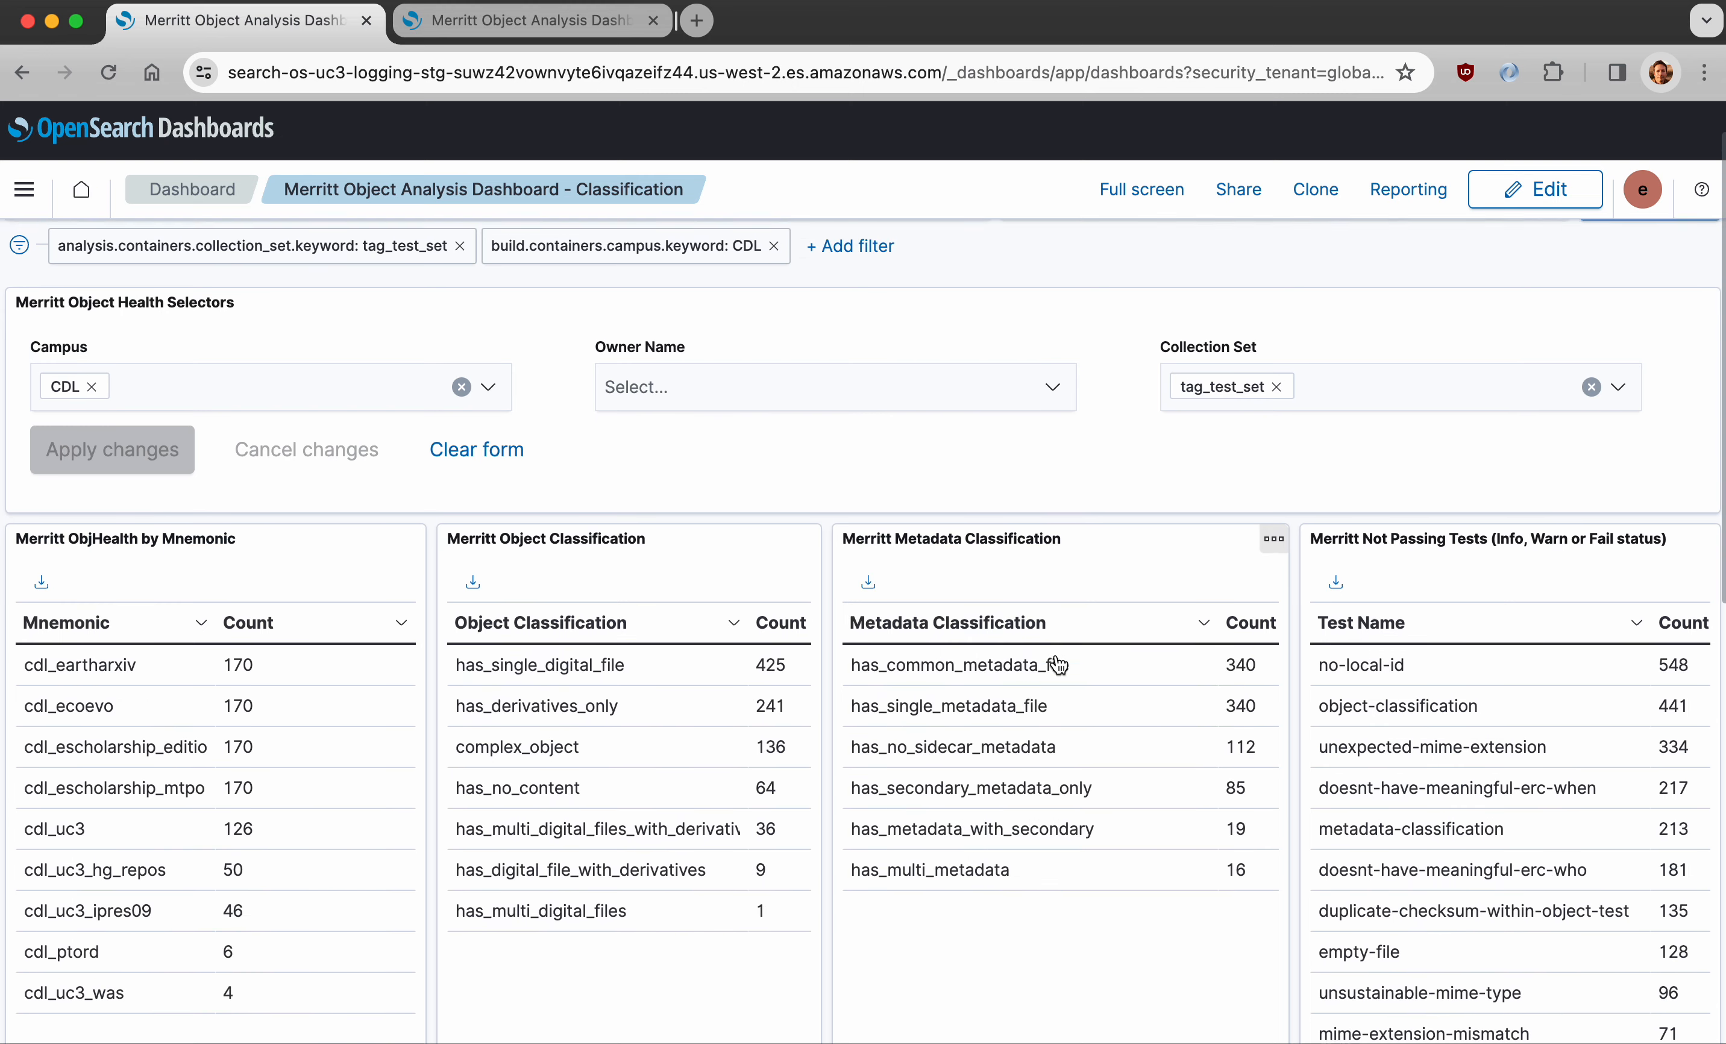
{"action": "scroll", "coordinate": [1057, 661], "scroll_direction": "down", "scroll_amount": 3}
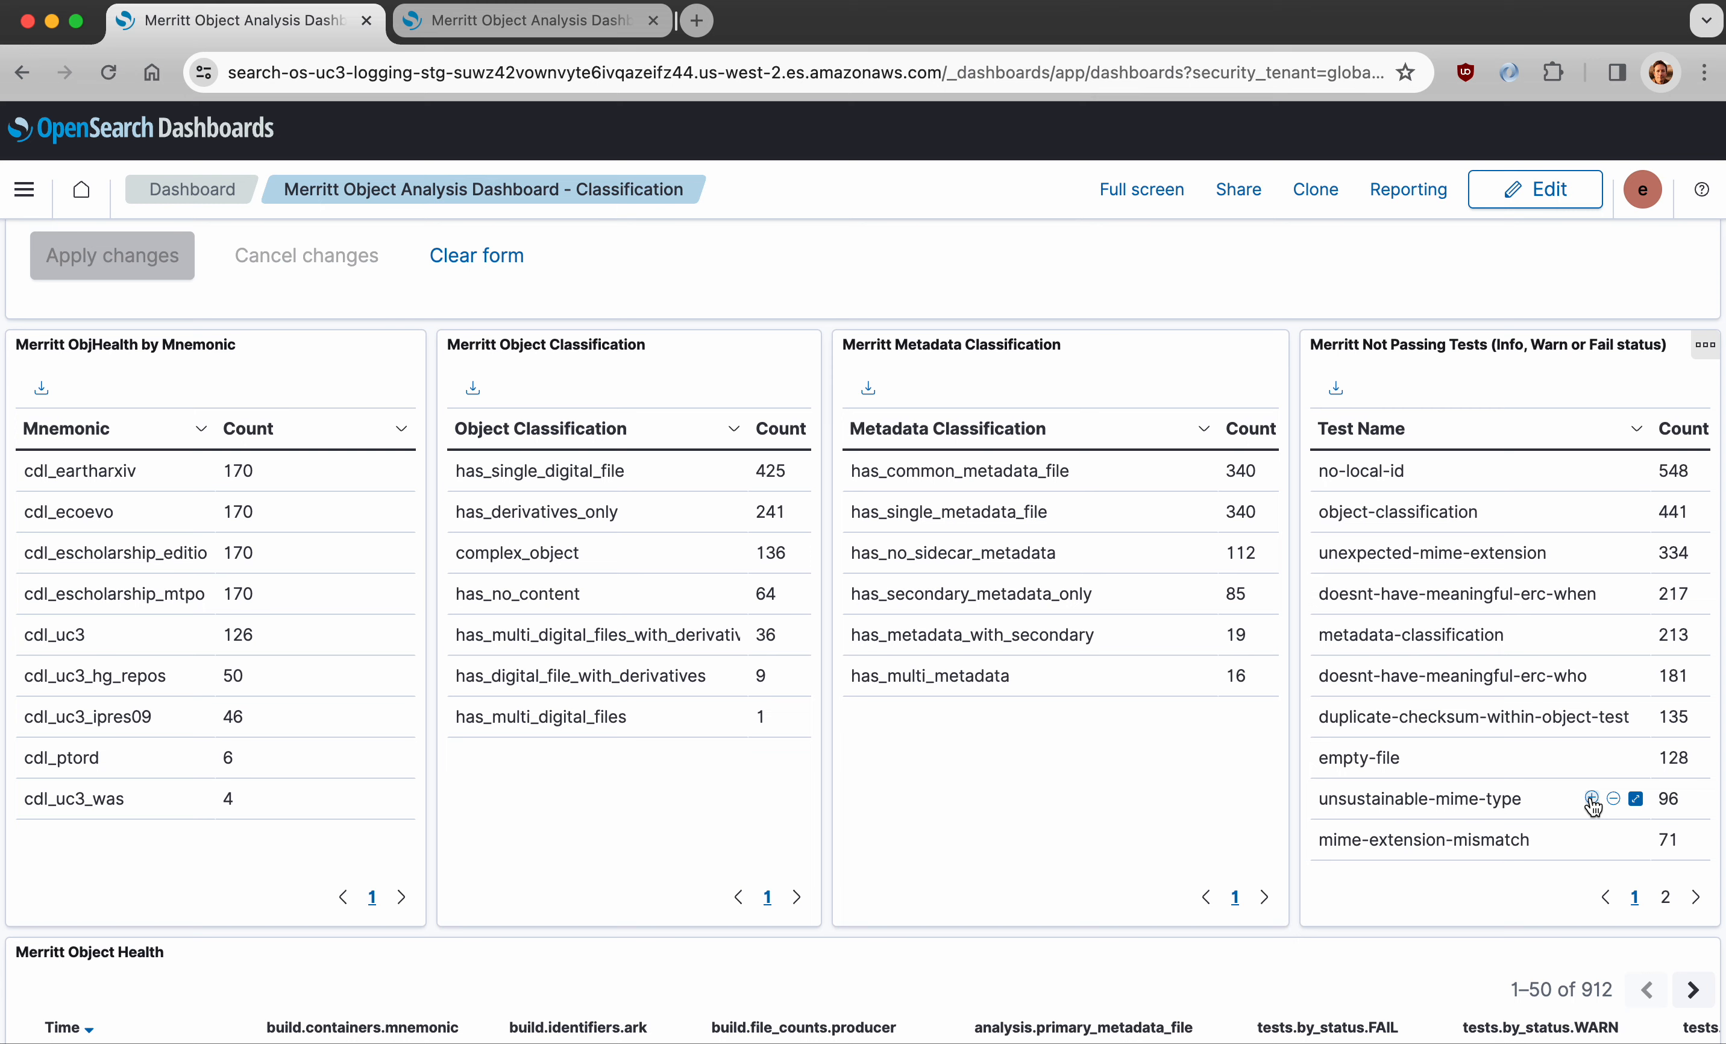
{"action": "left_click", "coordinate": [1591, 798]}
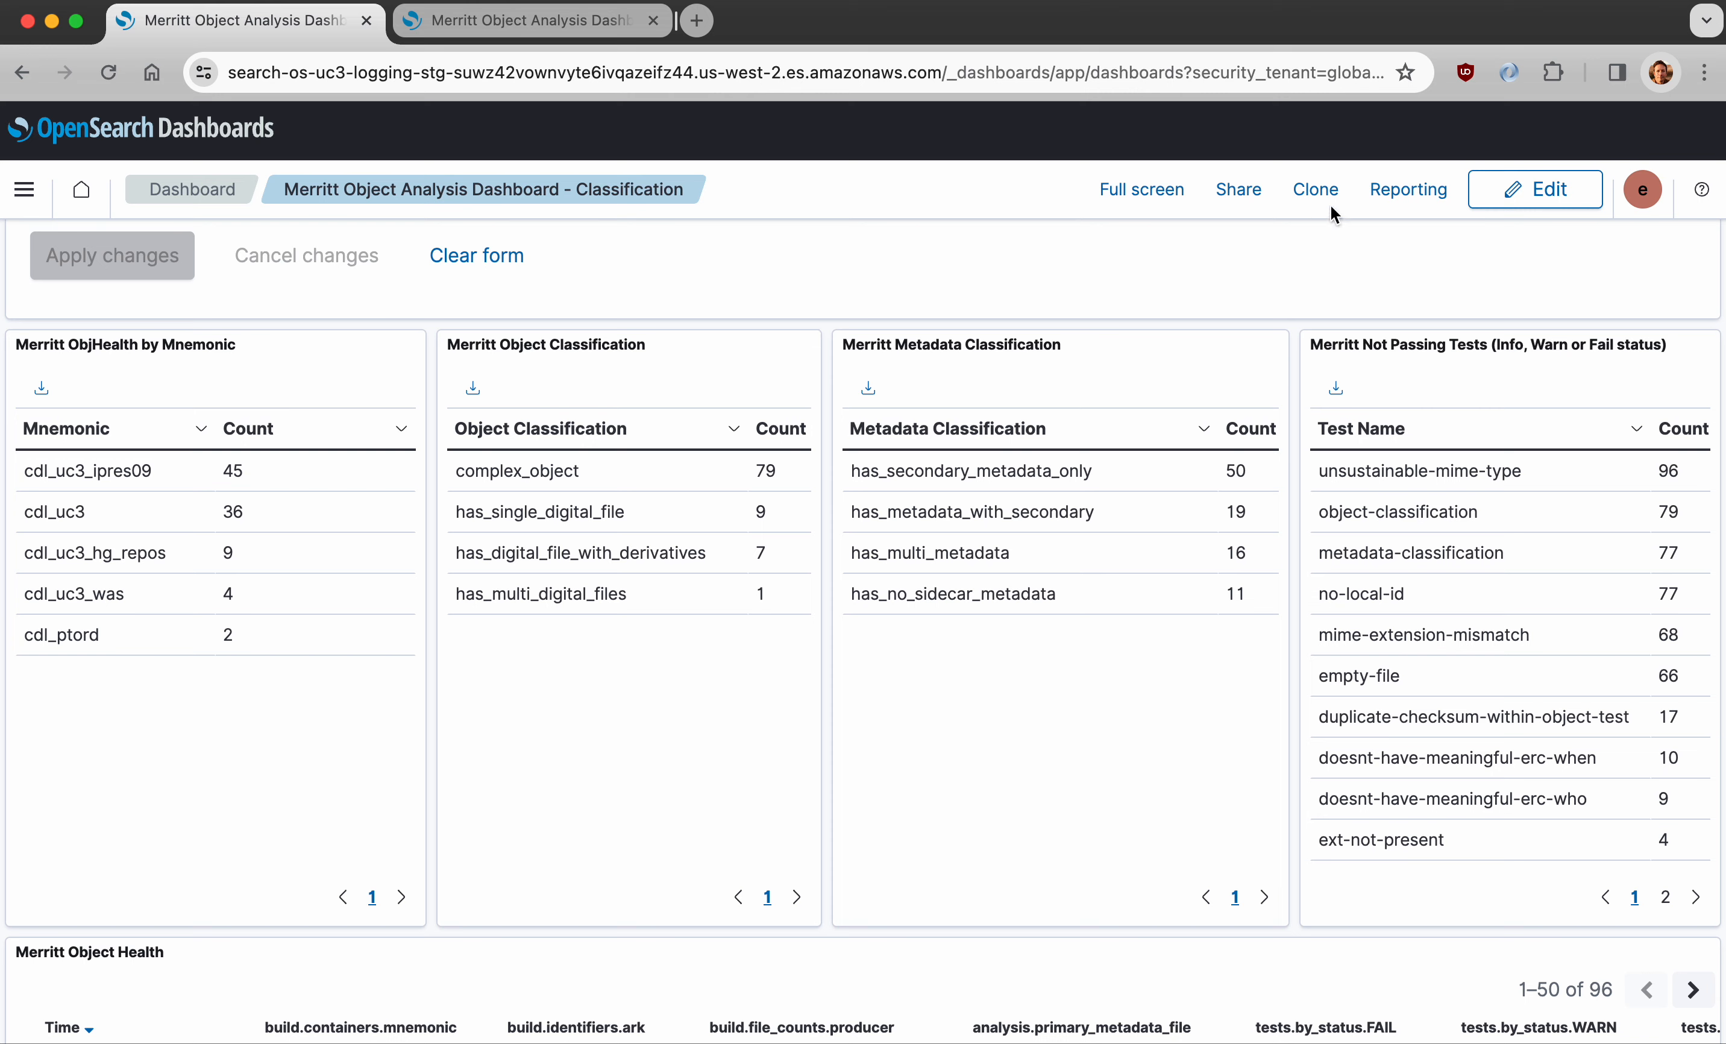
- Highlight Info in the Merritt Not Passing Tests panel title, and filter the dashboard by the cdl_uc3_was mnemonic
{"action": "double_click", "coordinate": [1499, 343]}
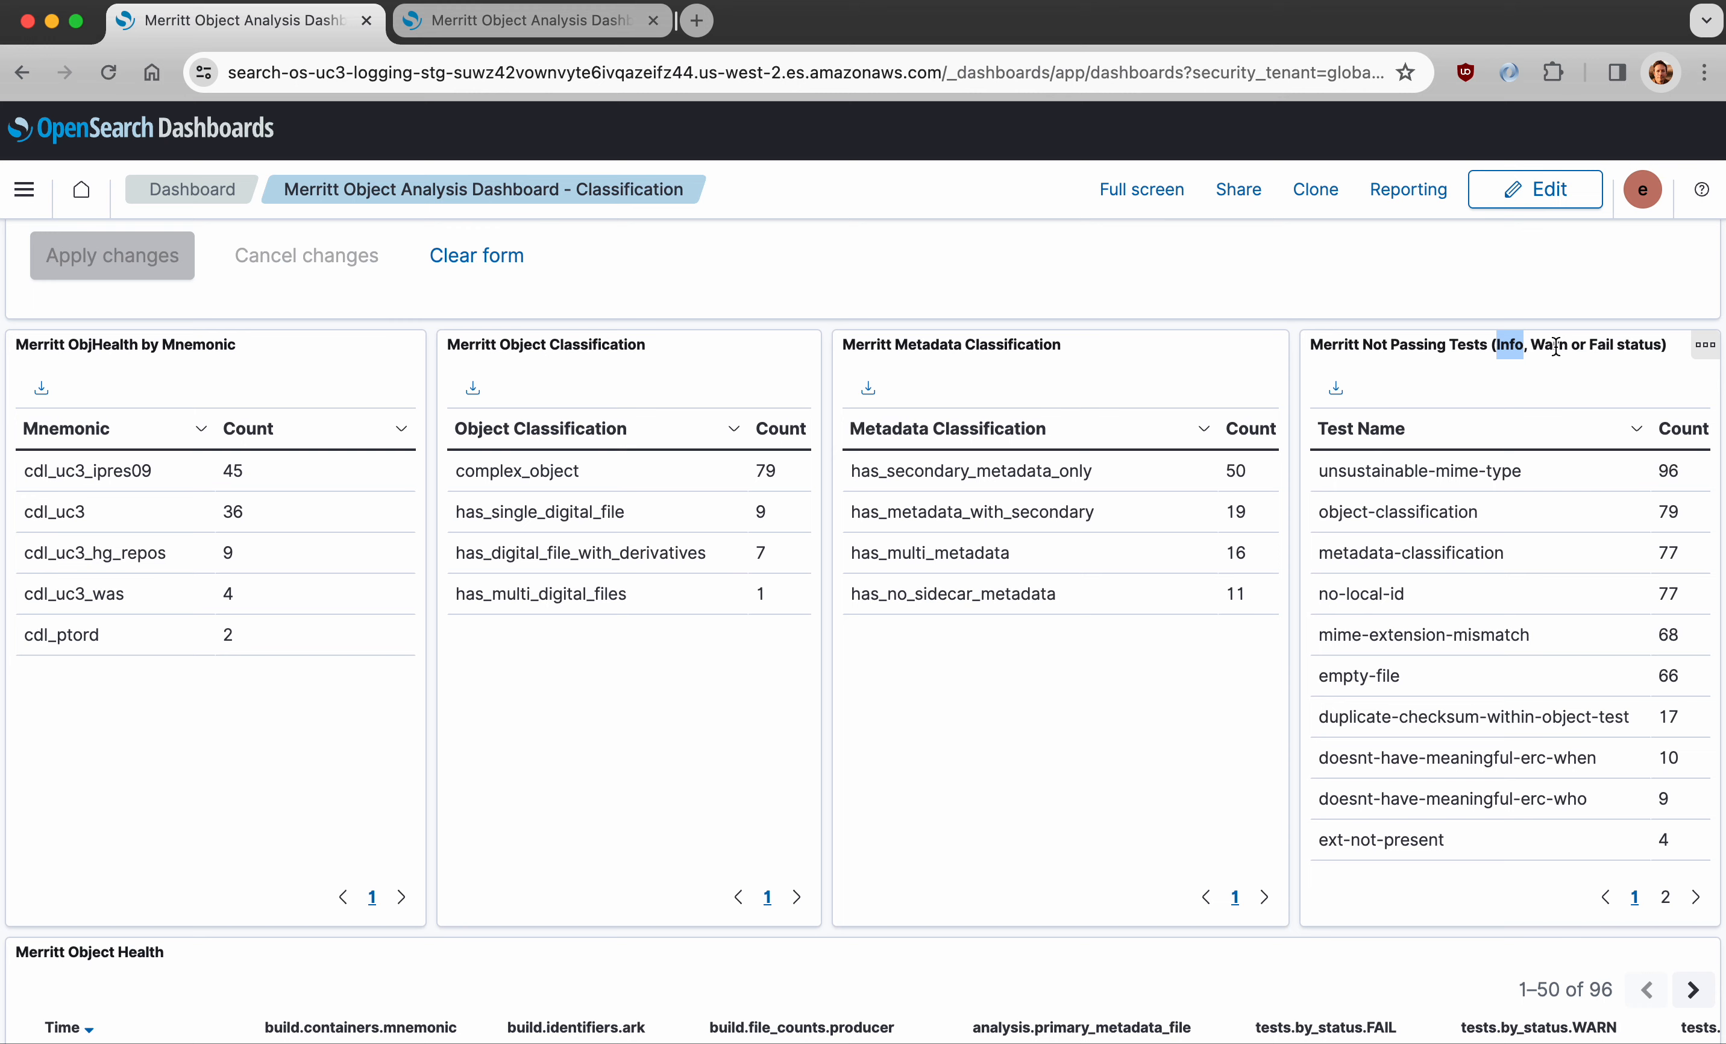
{"action": "left_click", "coordinate": [1556, 345]}
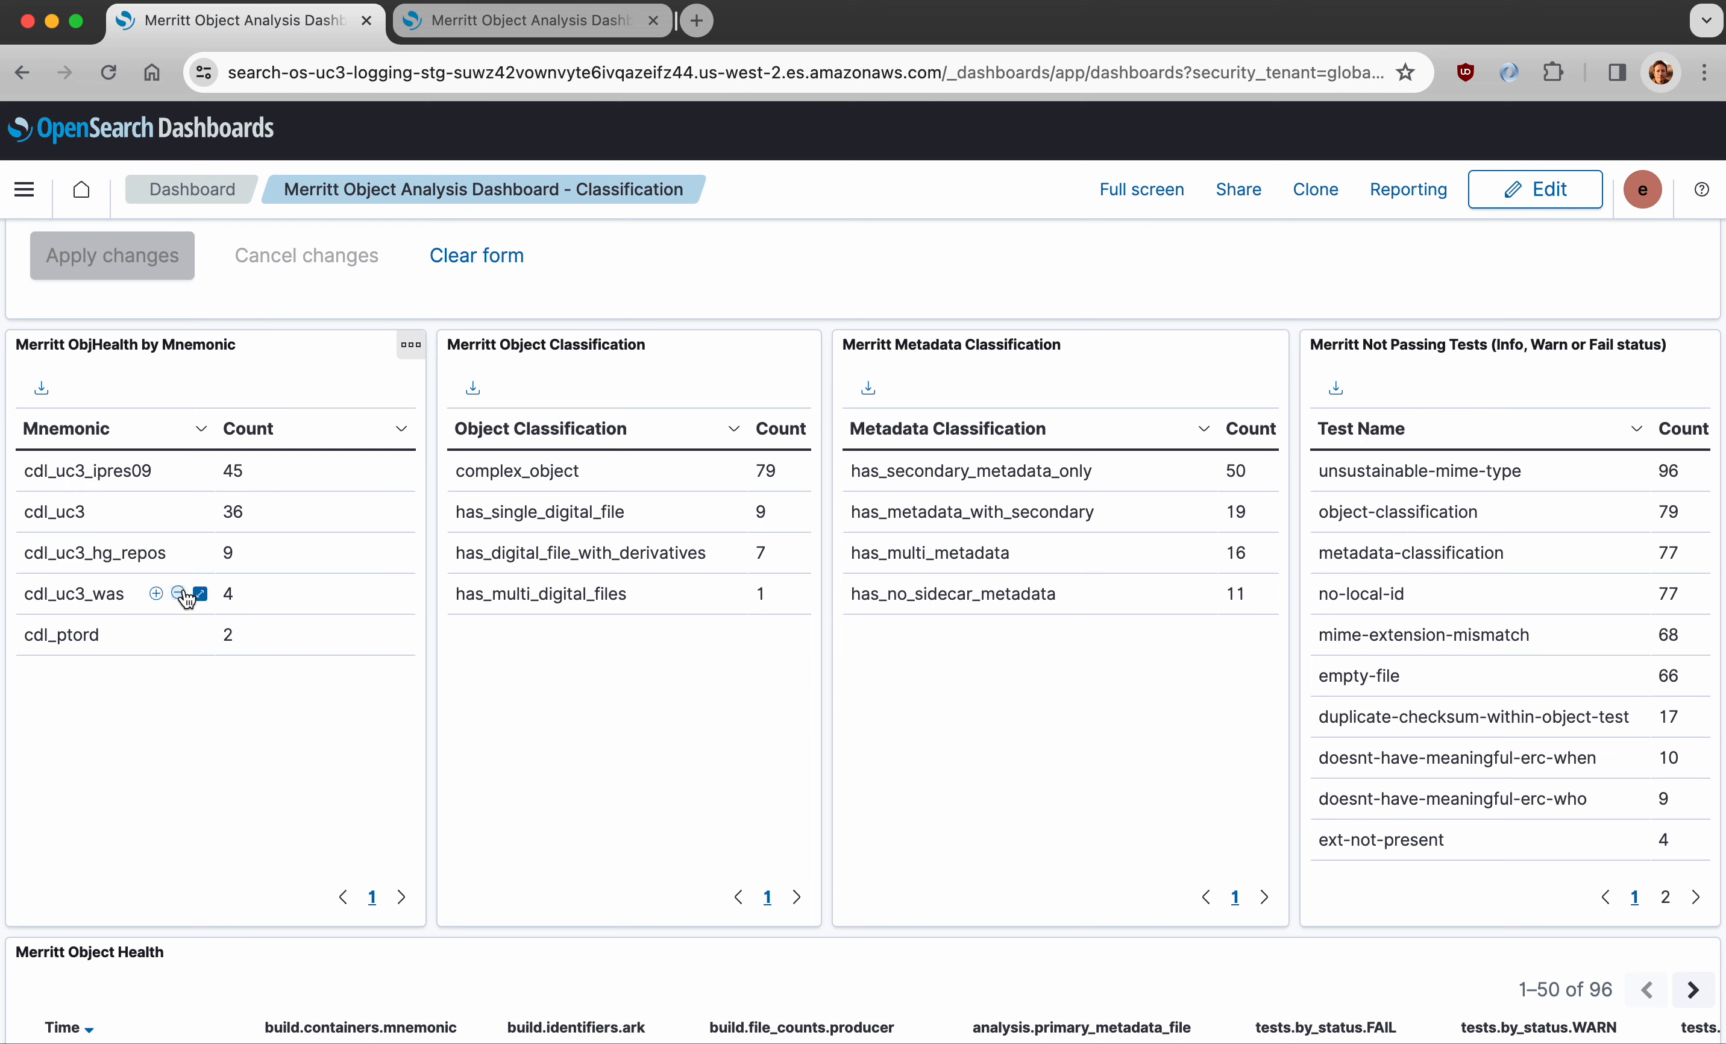
{"action": "left_click", "coordinate": [158, 594]}
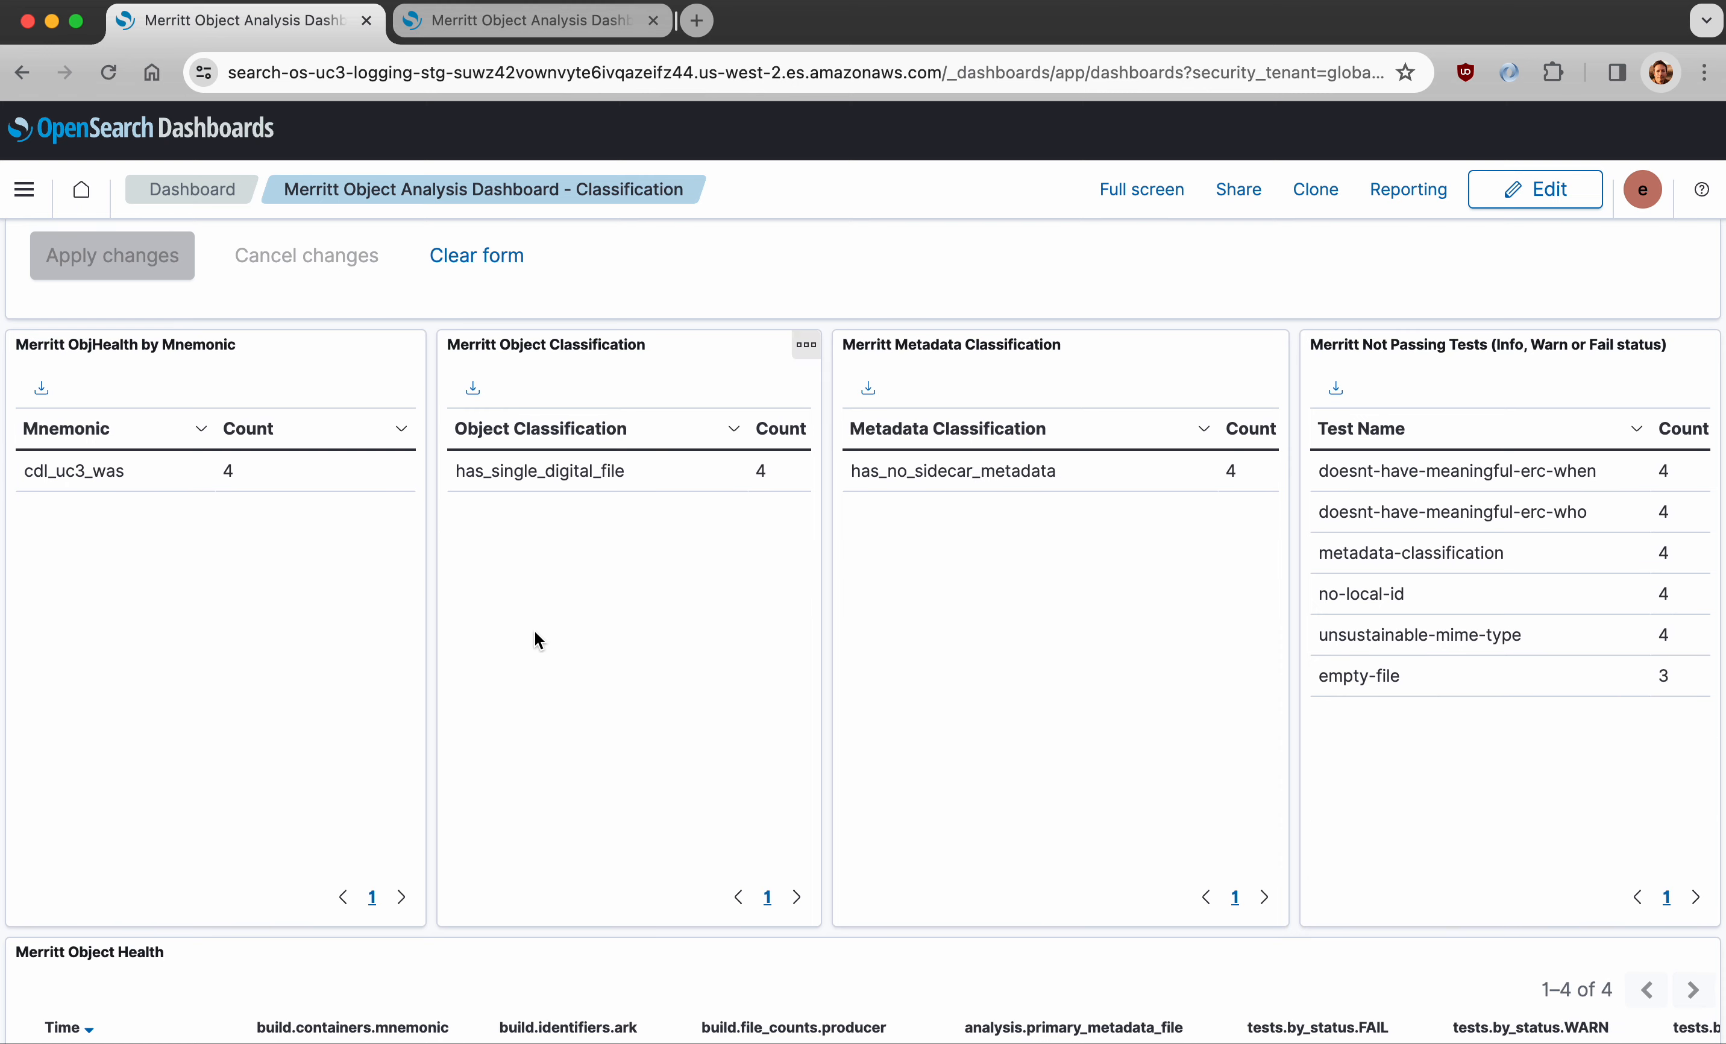
- Expand the Dec 11, 2015 @ 17:03:49.000 record in Merritt Object Health and open its single document view
{"action": "scroll", "coordinate": [610, 662], "scroll_direction": "down", "scroll_amount": 7}
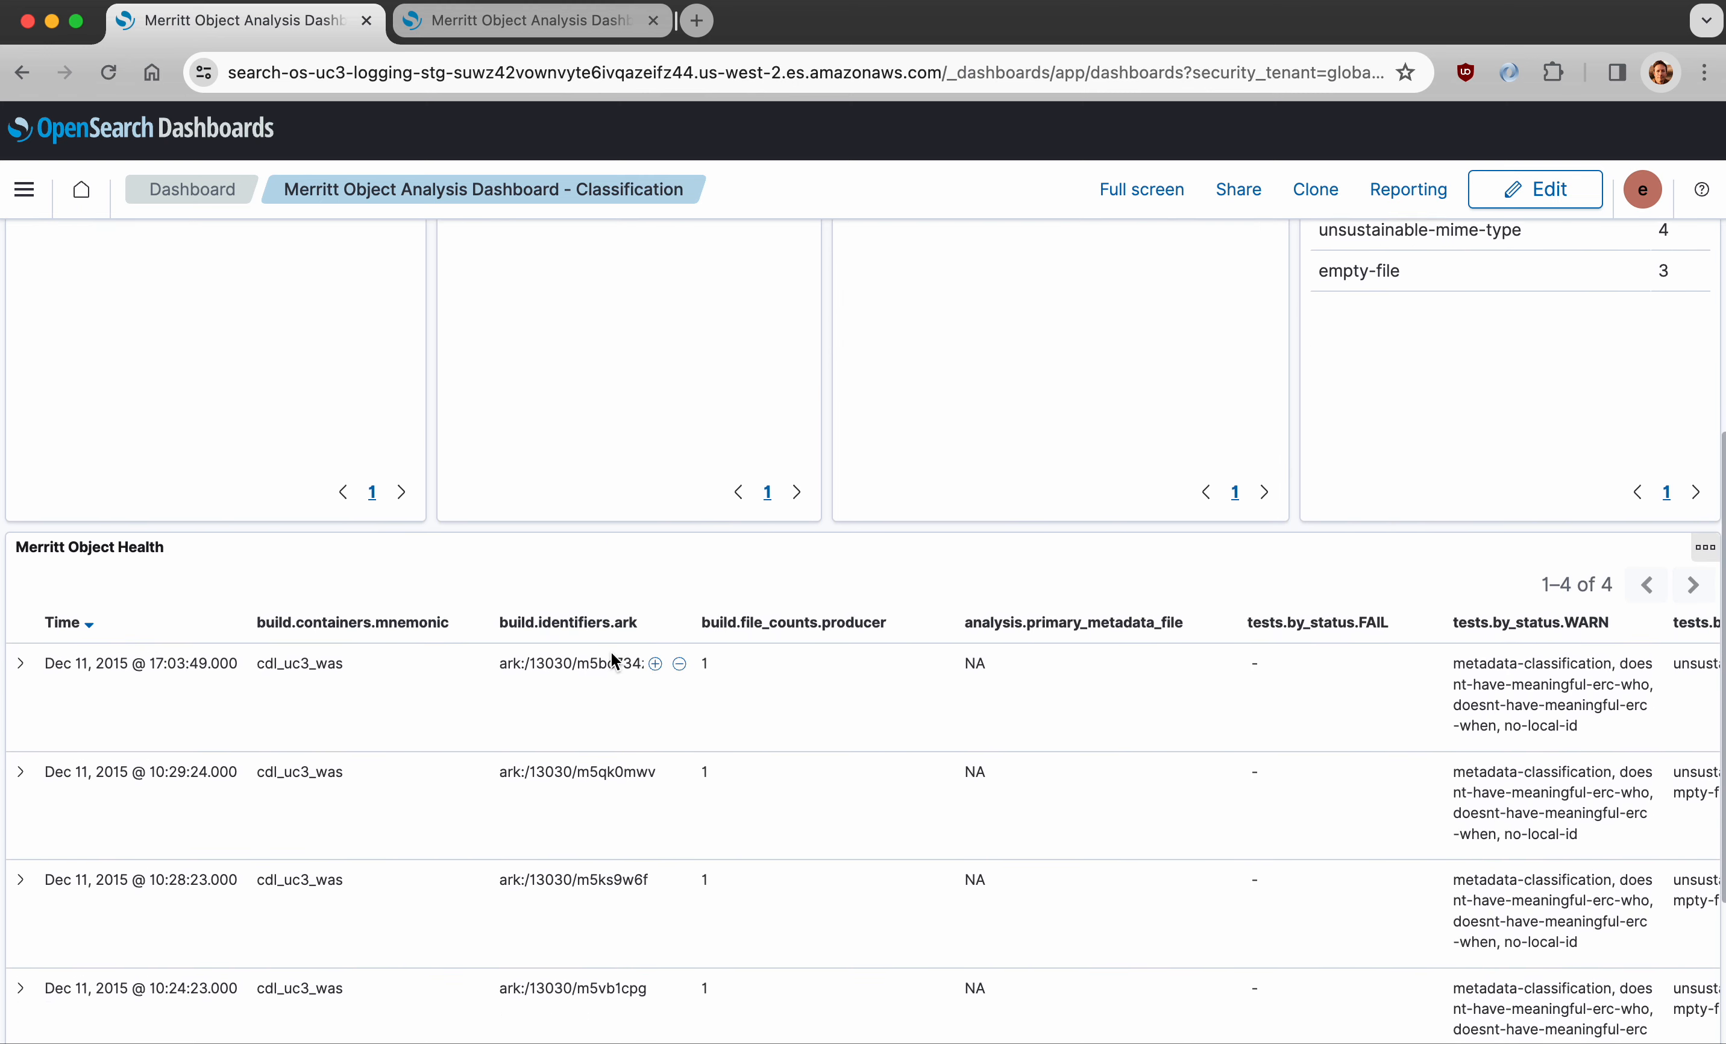
{"action": "scroll", "coordinate": [610, 653], "scroll_direction": "down", "scroll_amount": 1}
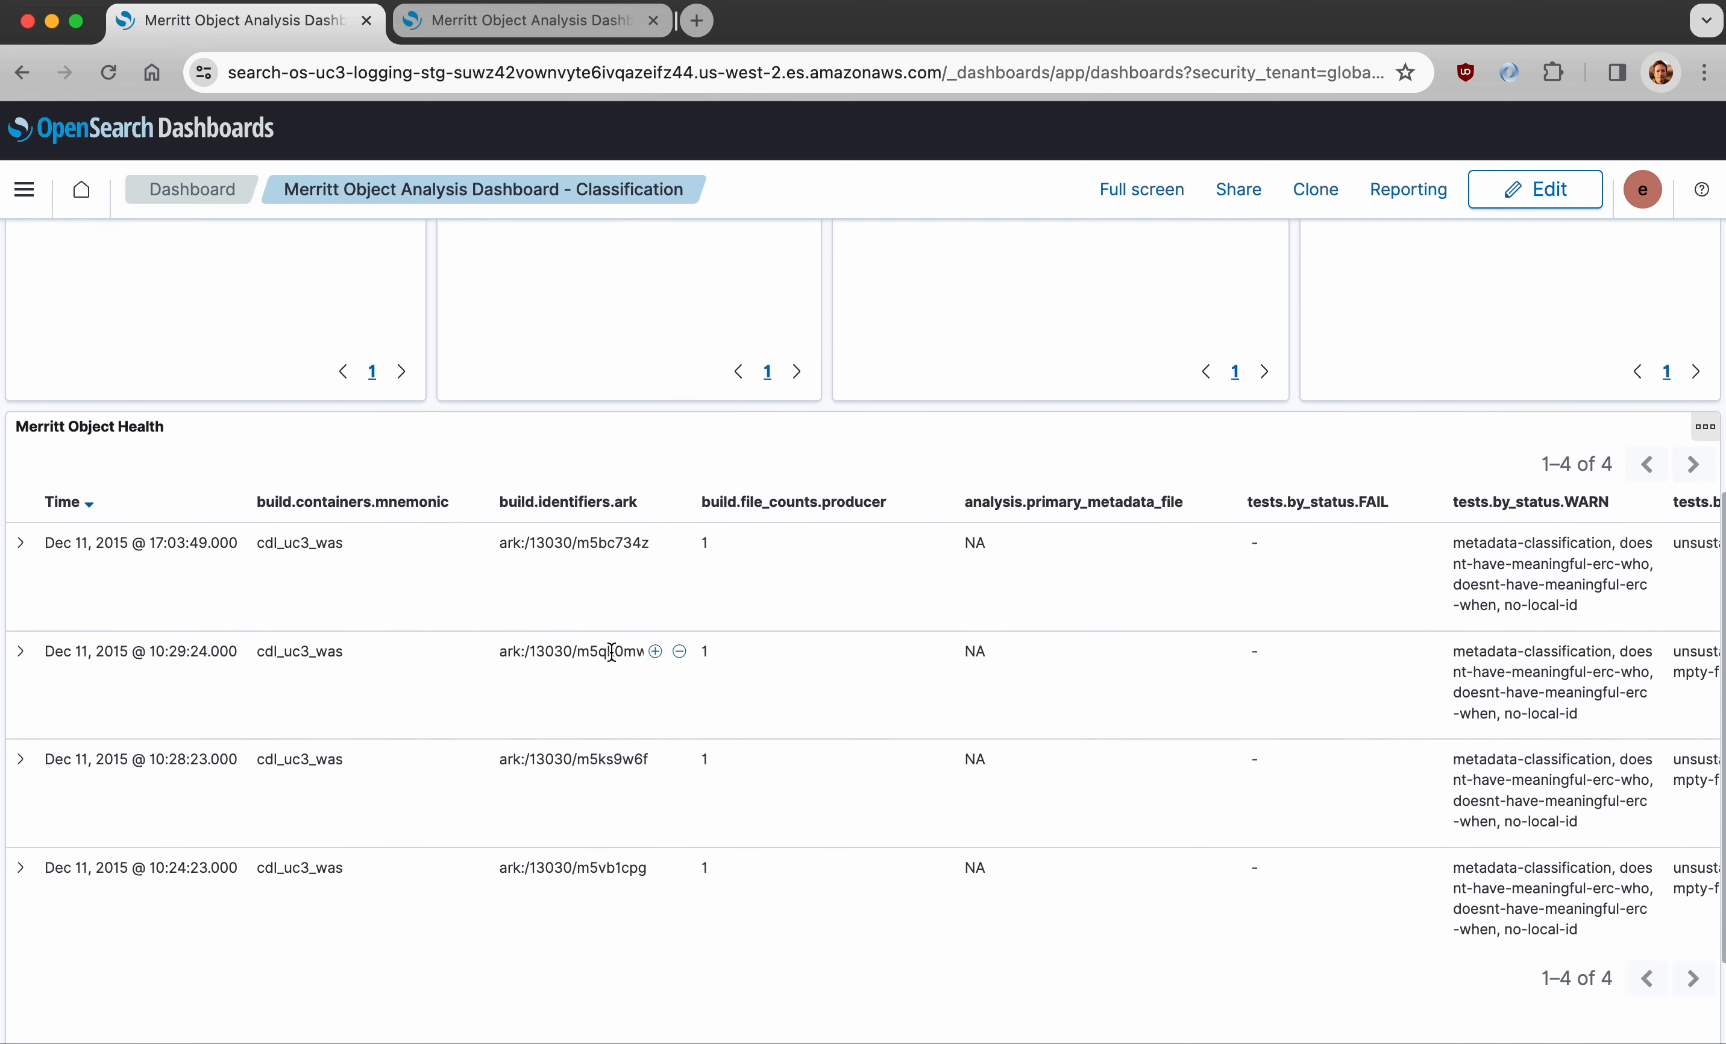
{"action": "left_click", "coordinate": [20, 542]}
{"action": "scroll", "coordinate": [905, 700], "scroll_direction": "down", "scroll_amount": 2}
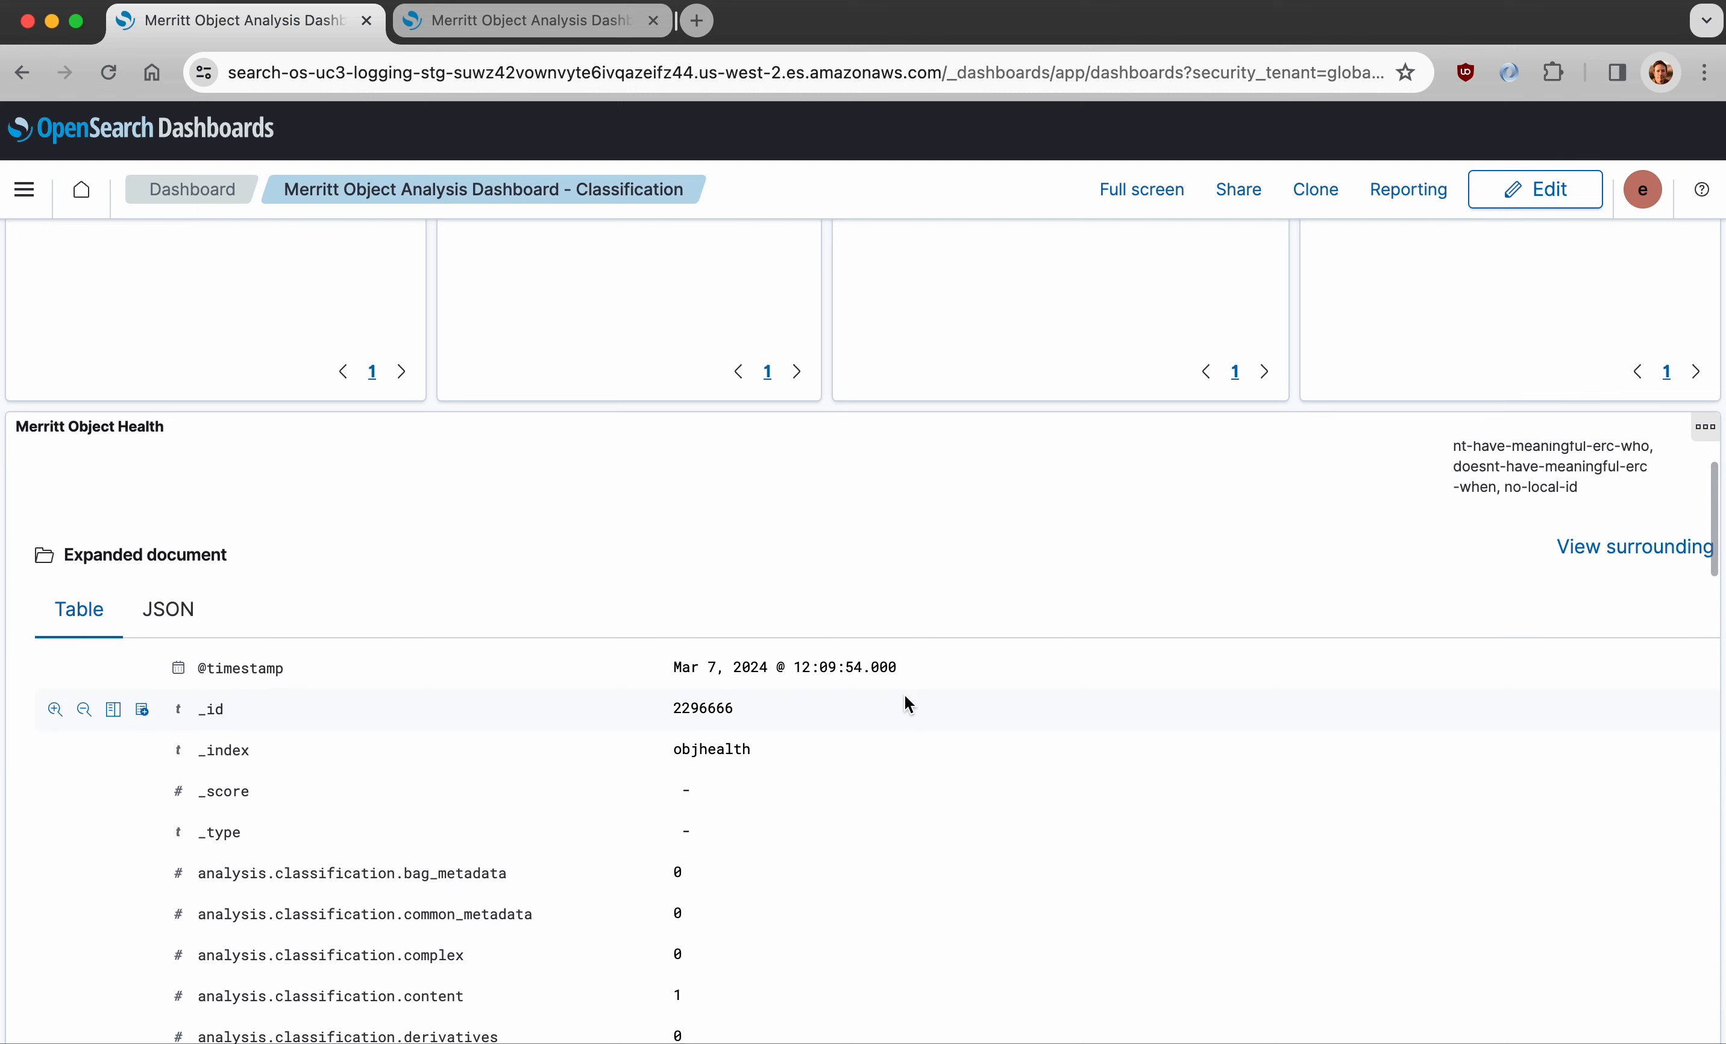
{"action": "scroll", "coordinate": [905, 703], "scroll_direction": "right", "scroll_amount": 3}
{"action": "scroll", "coordinate": [905, 704], "scroll_direction": "right", "scroll_amount": 2}
{"action": "left_click", "coordinate": [1621, 563]}
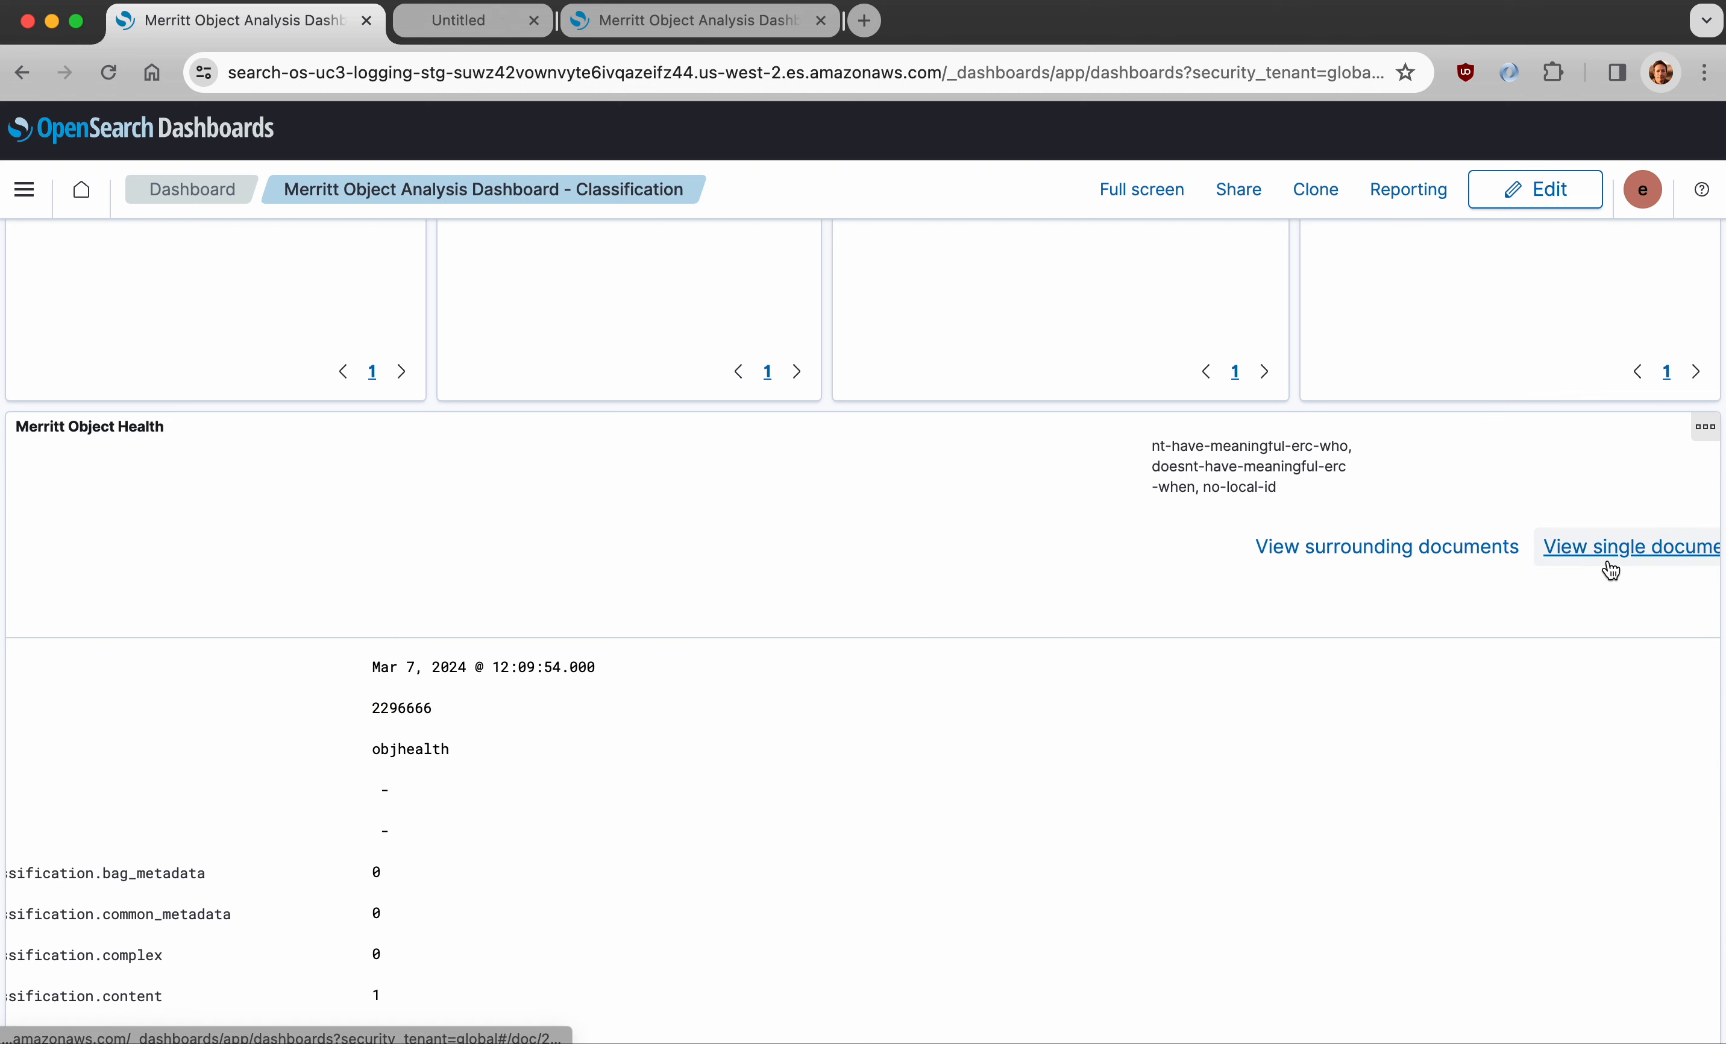
{"action": "left_click", "coordinate": [540, 23]}
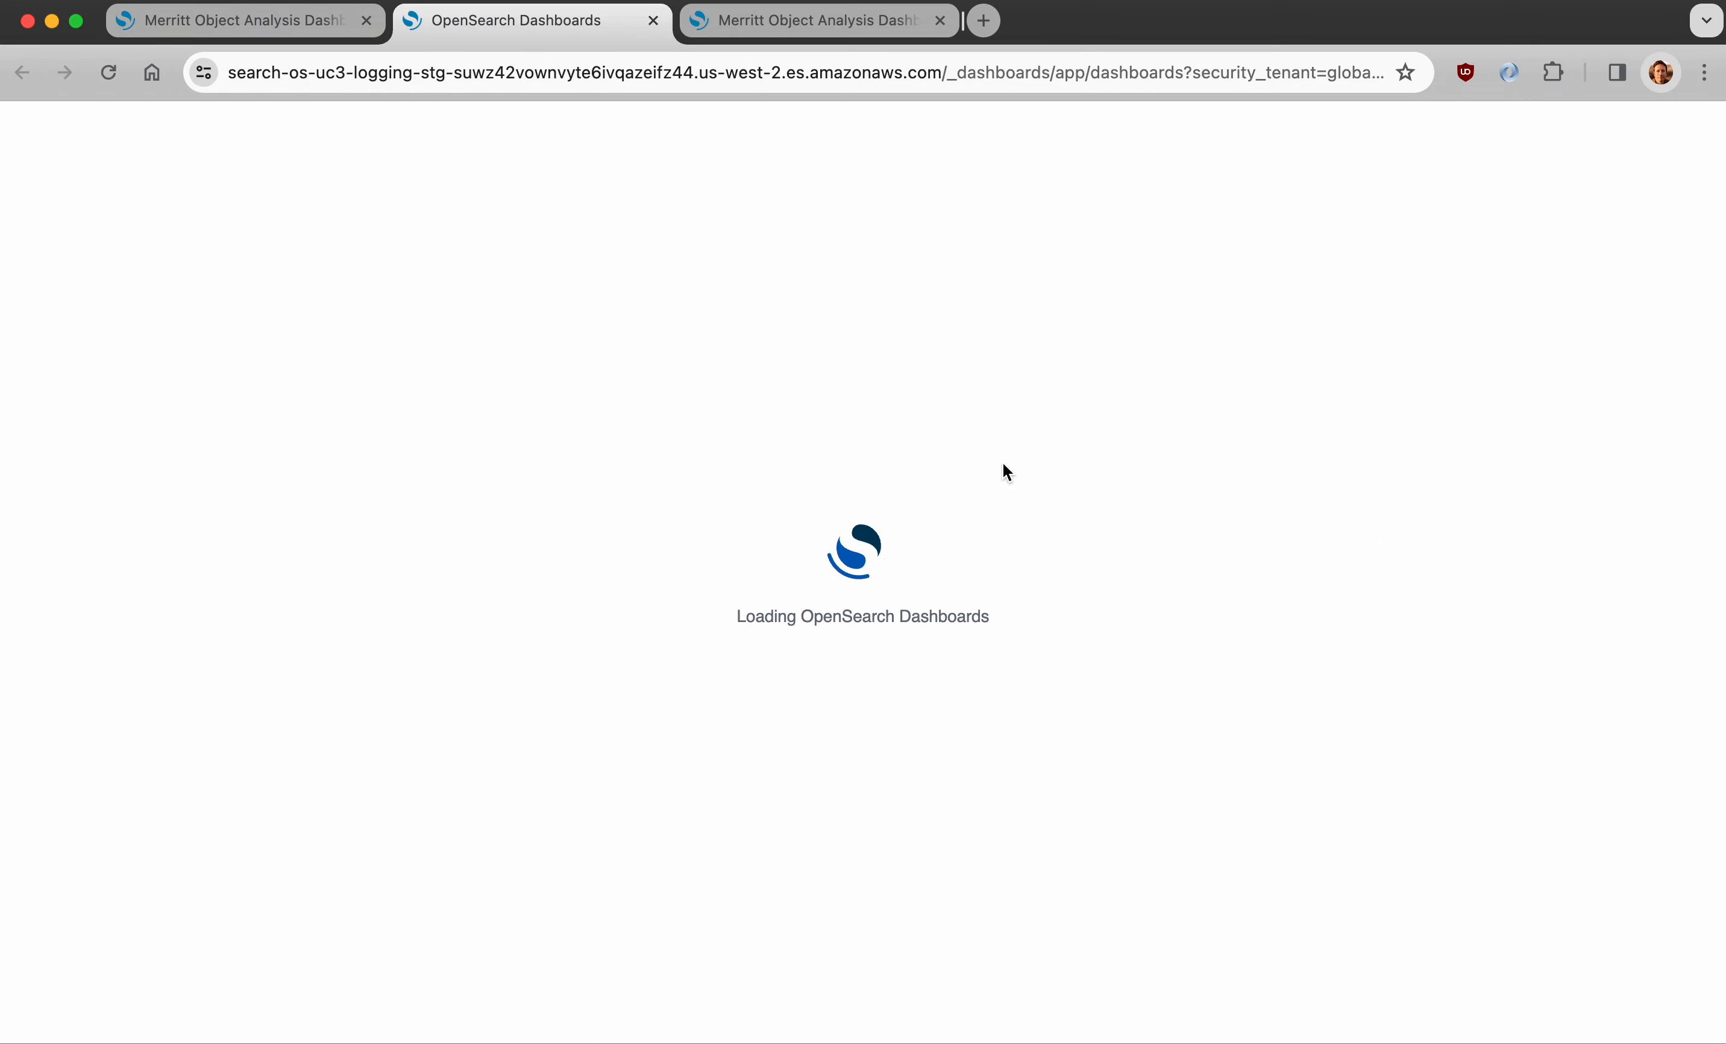
- Review the document's analysis and build fields, and expand build.producer to inspect the producer file's details
{"action": "scroll", "coordinate": [1102, 492], "scroll_direction": "down", "scroll_amount": 8}
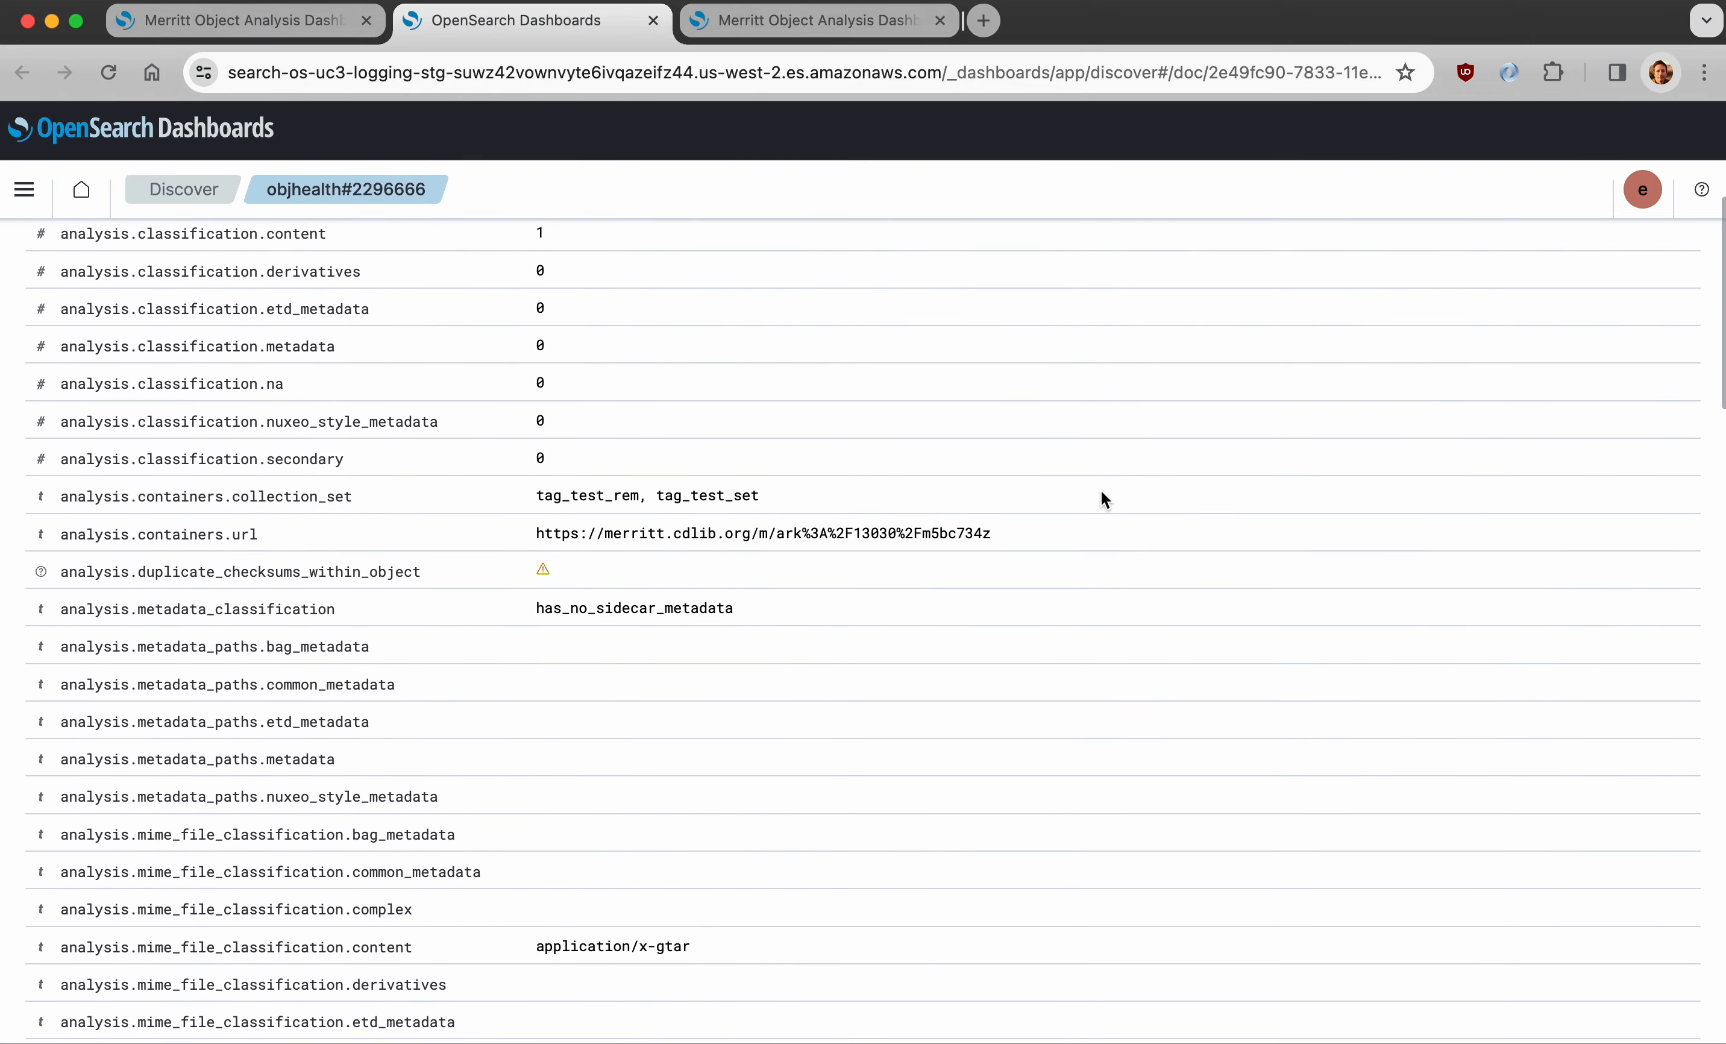
{"action": "scroll", "coordinate": [1102, 491], "scroll_direction": "down", "scroll_amount": 10}
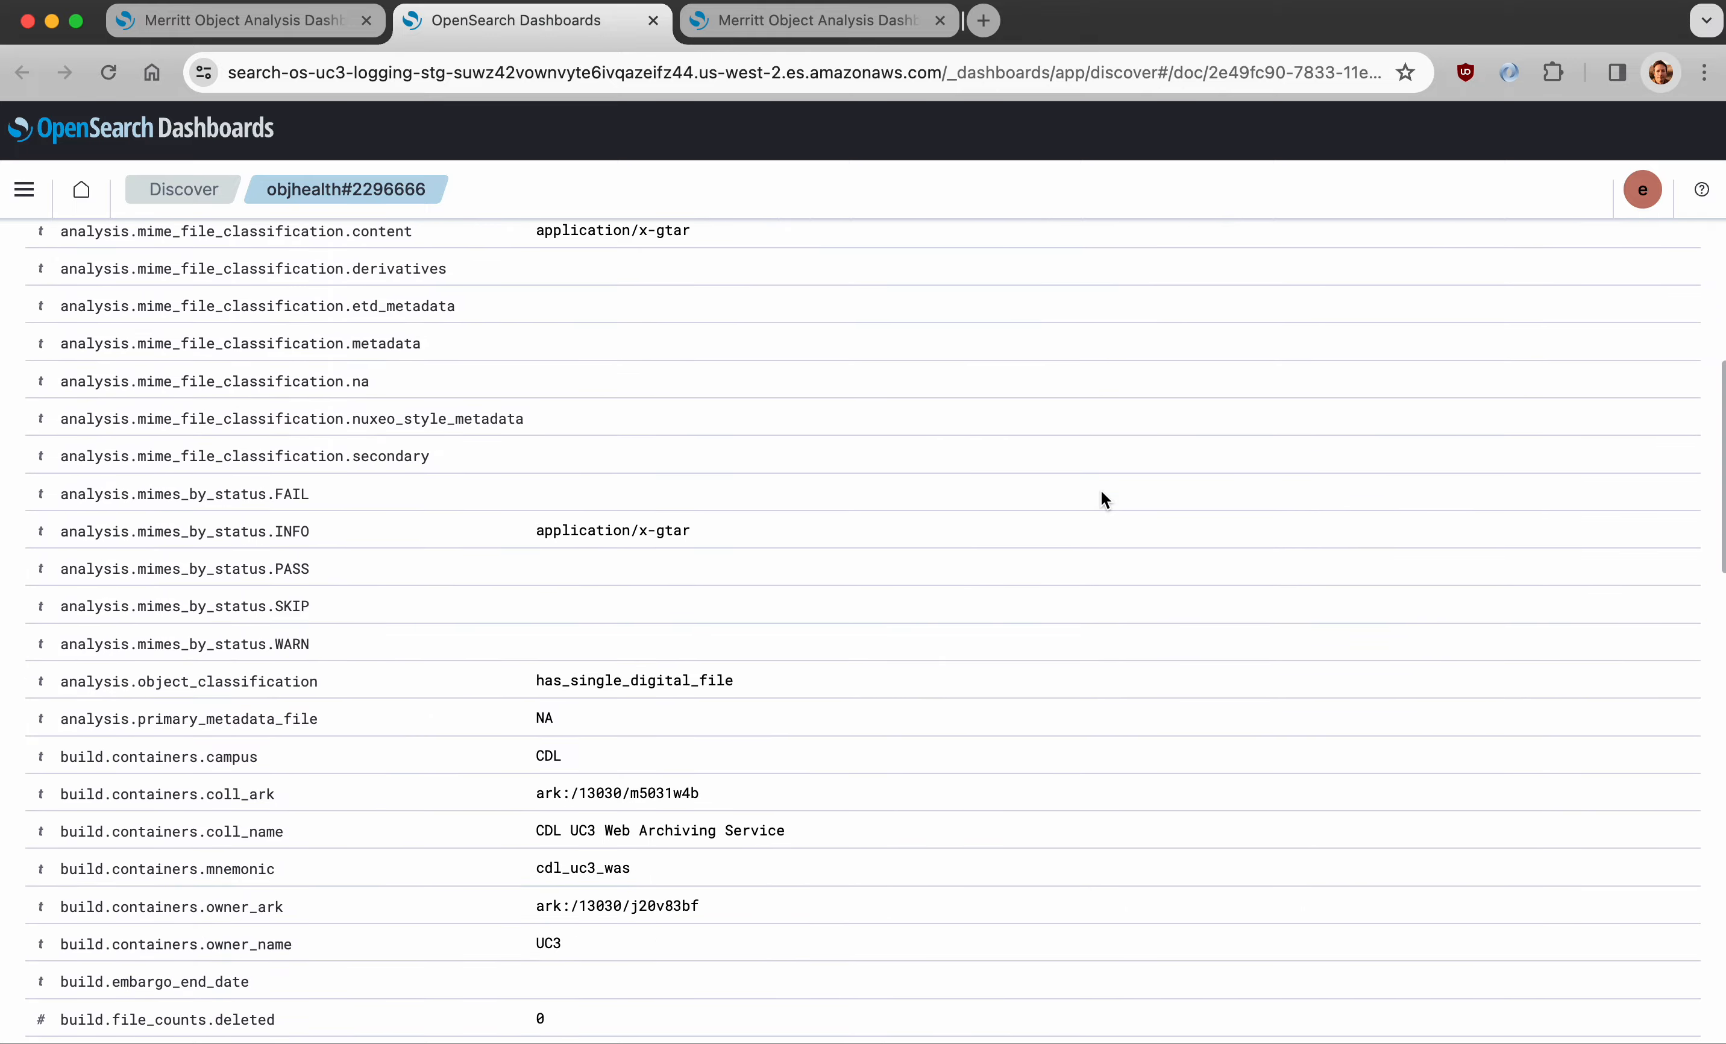
{"action": "scroll", "coordinate": [1102, 492], "scroll_direction": "down", "scroll_amount": 7}
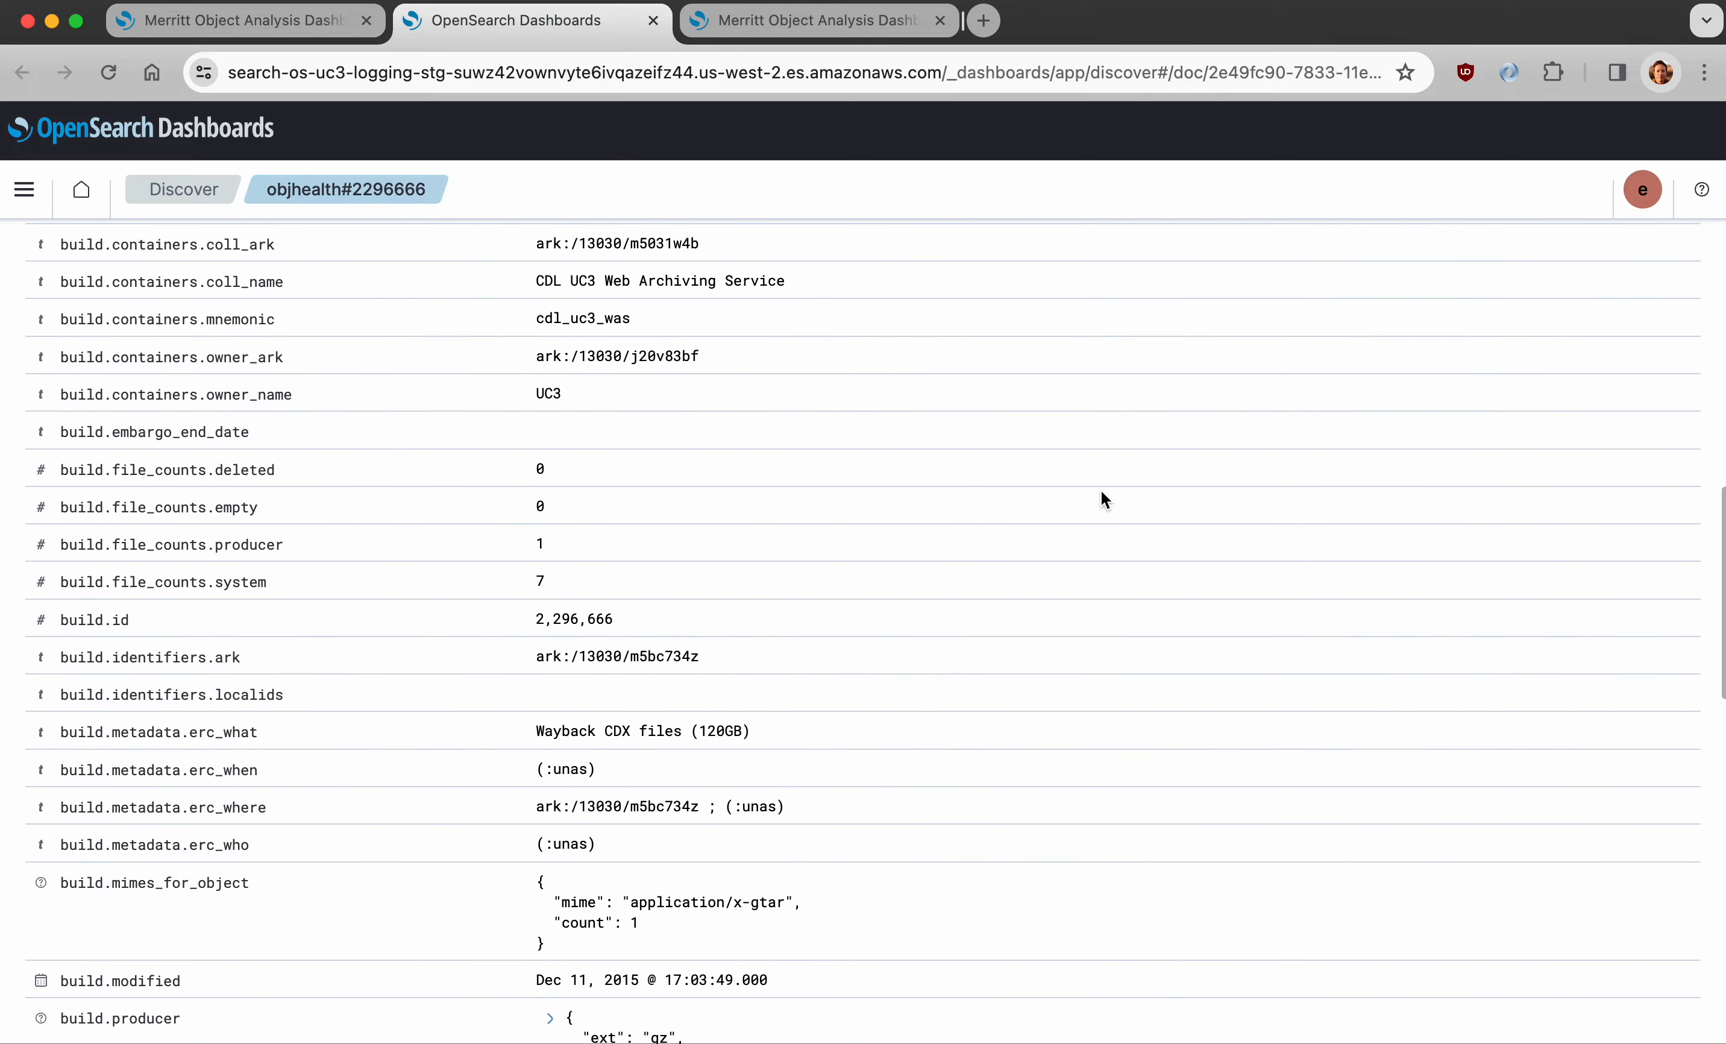
{"action": "scroll", "coordinate": [1102, 491], "scroll_direction": "down", "scroll_amount": 5}
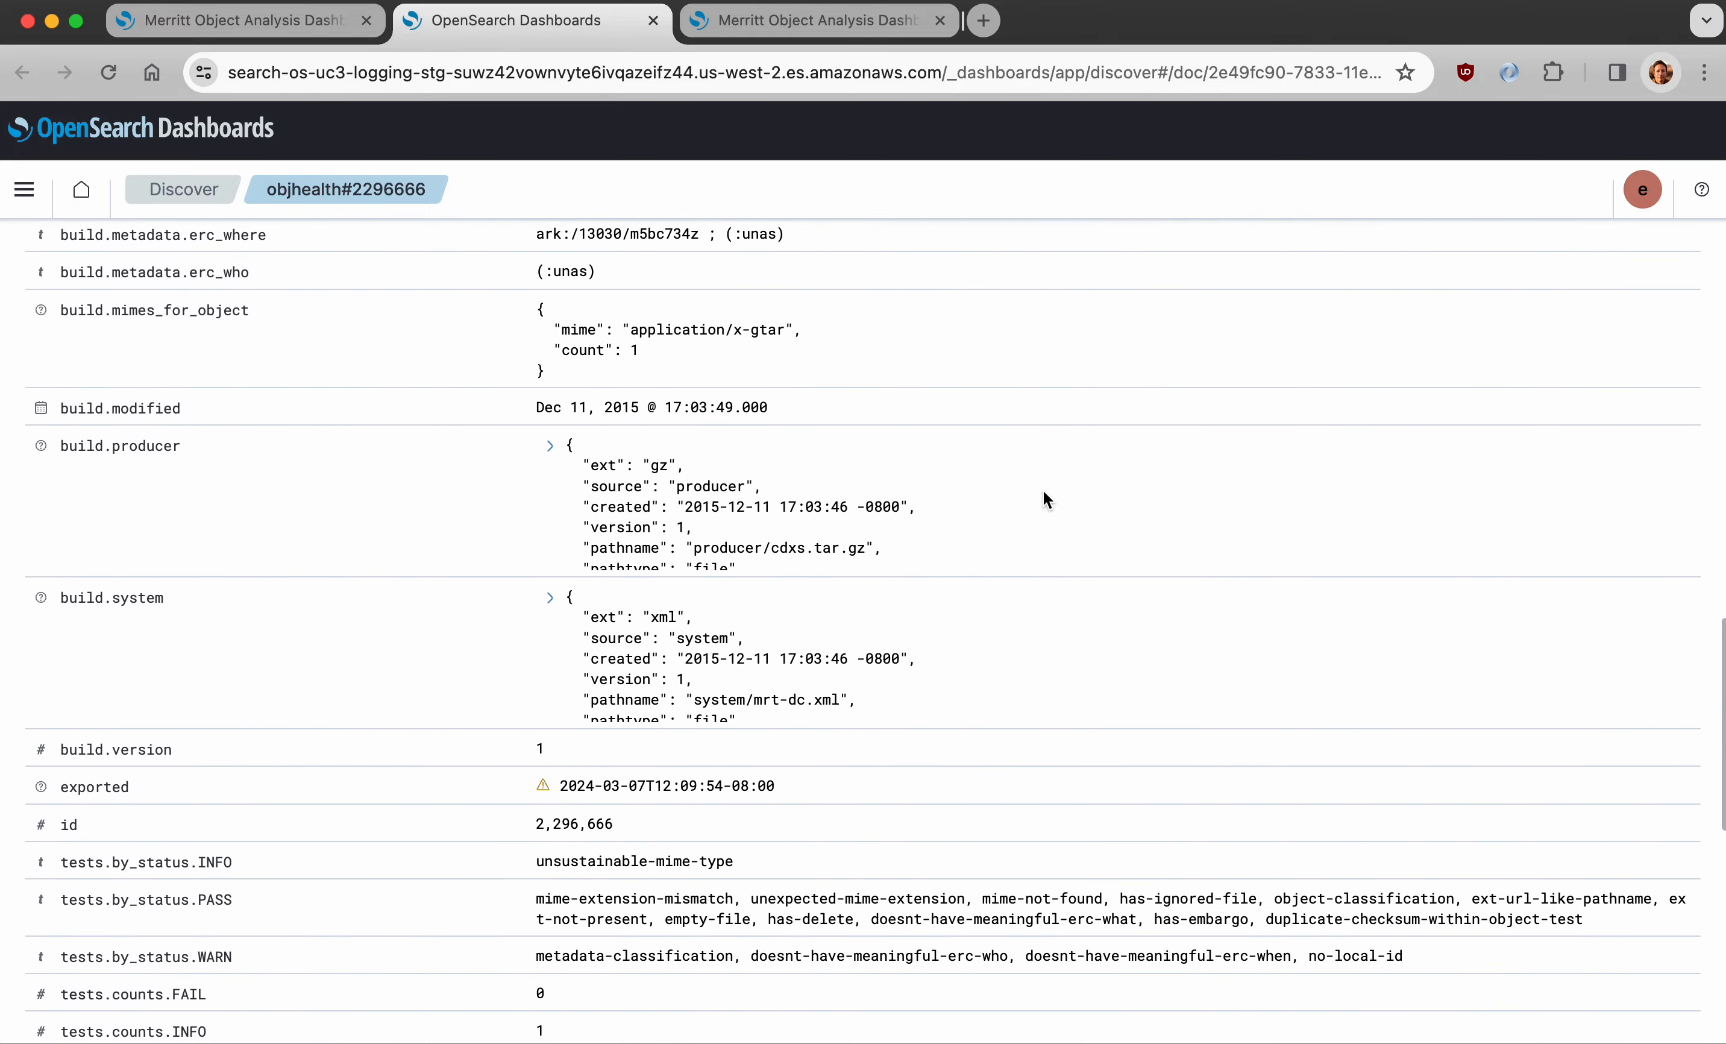
{"action": "left_click", "coordinate": [549, 445]}
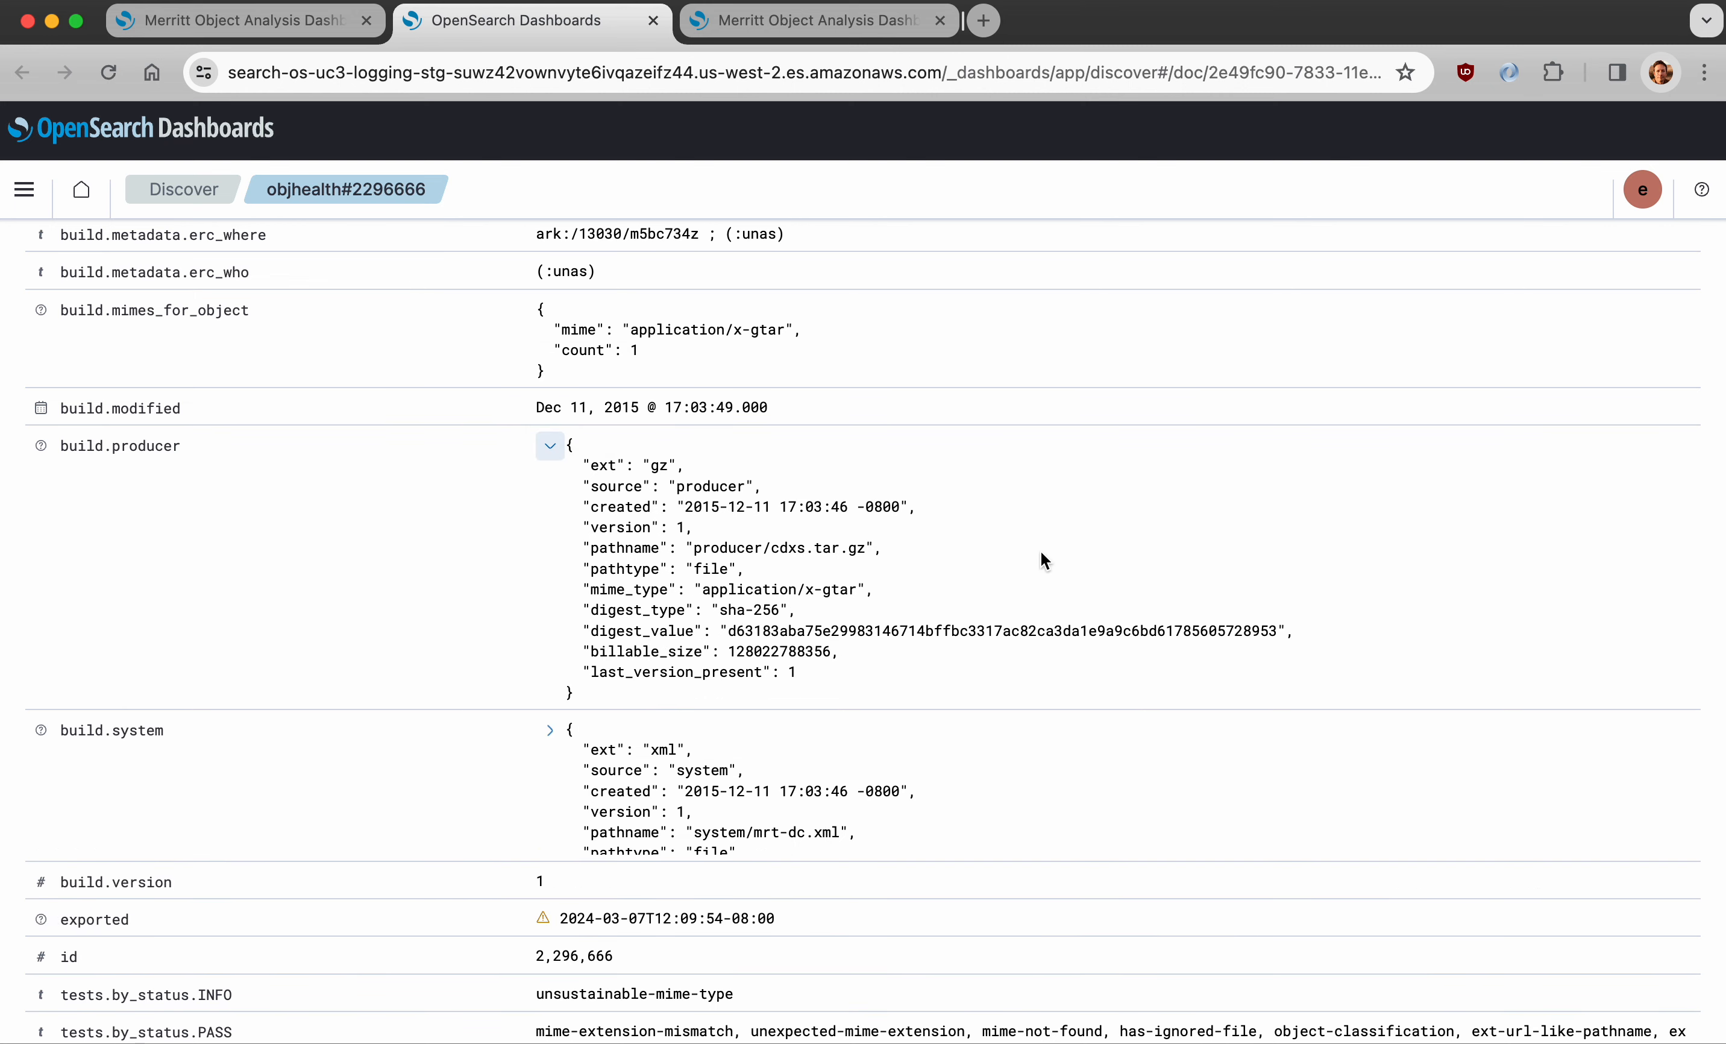
{"action": "scroll", "coordinate": [808, 535], "scroll_direction": "down", "scroll_amount": 1}
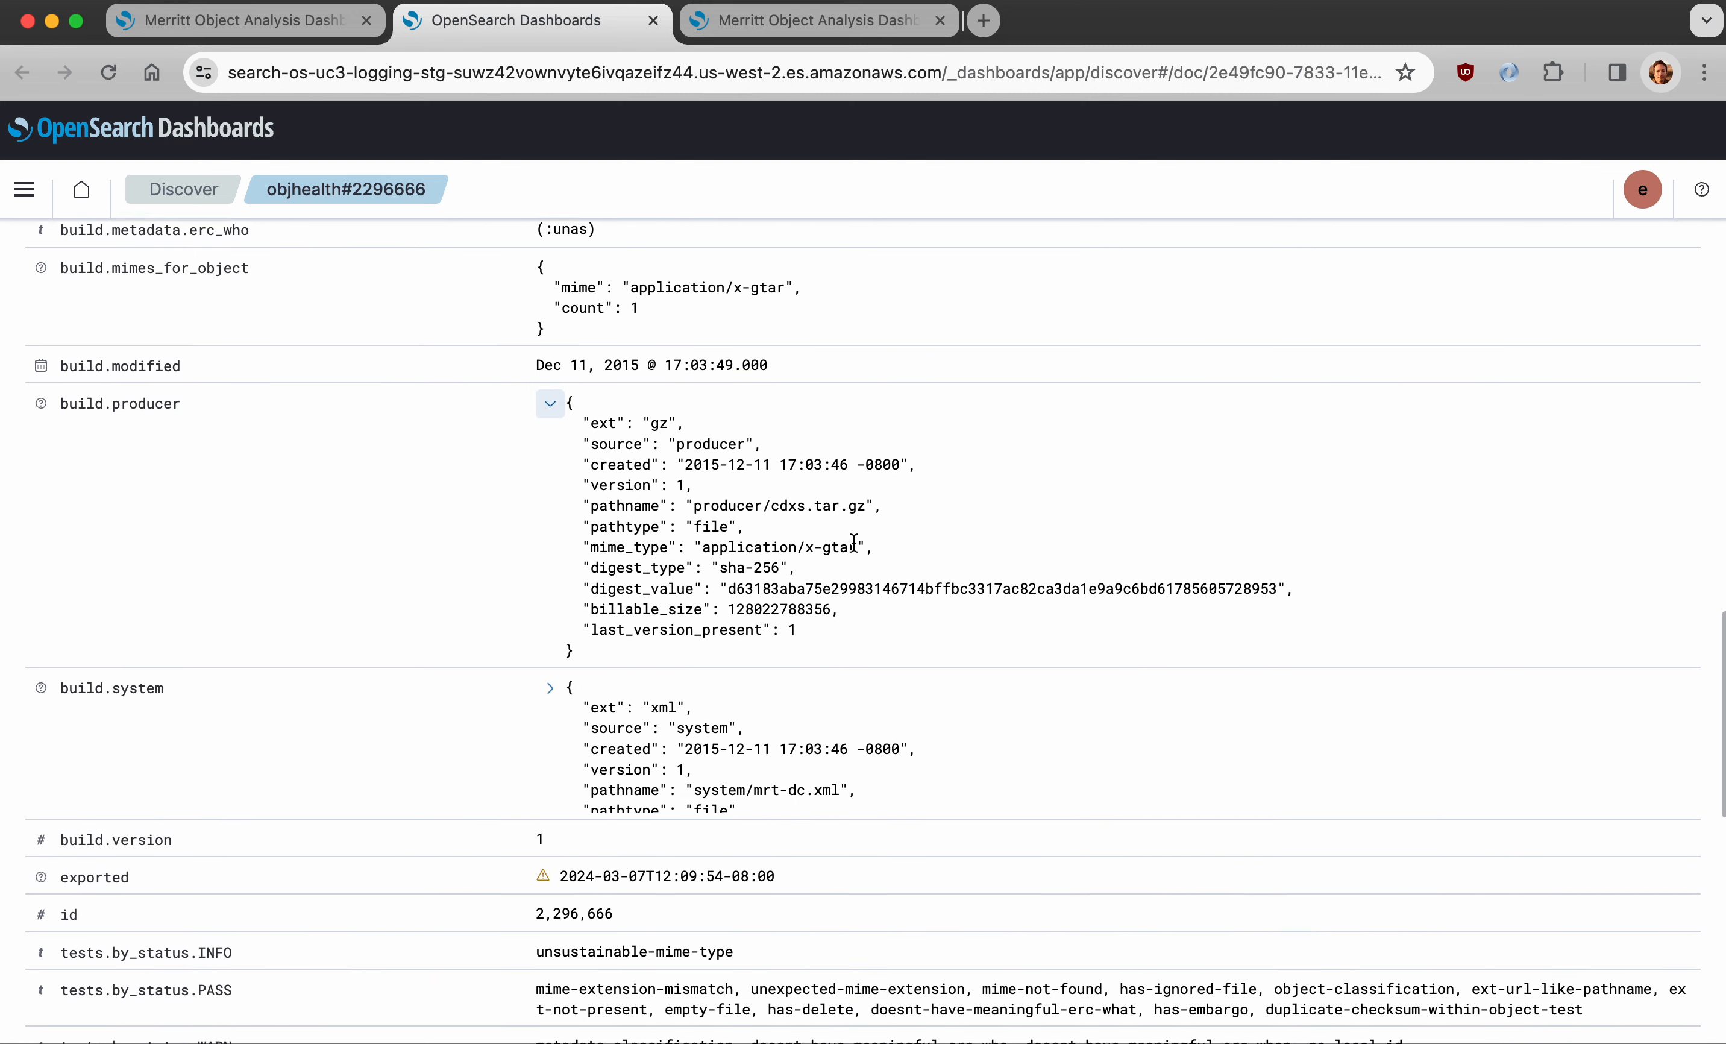
{"action": "scroll", "coordinate": [1039, 496], "scroll_direction": "up", "scroll_amount": 2}
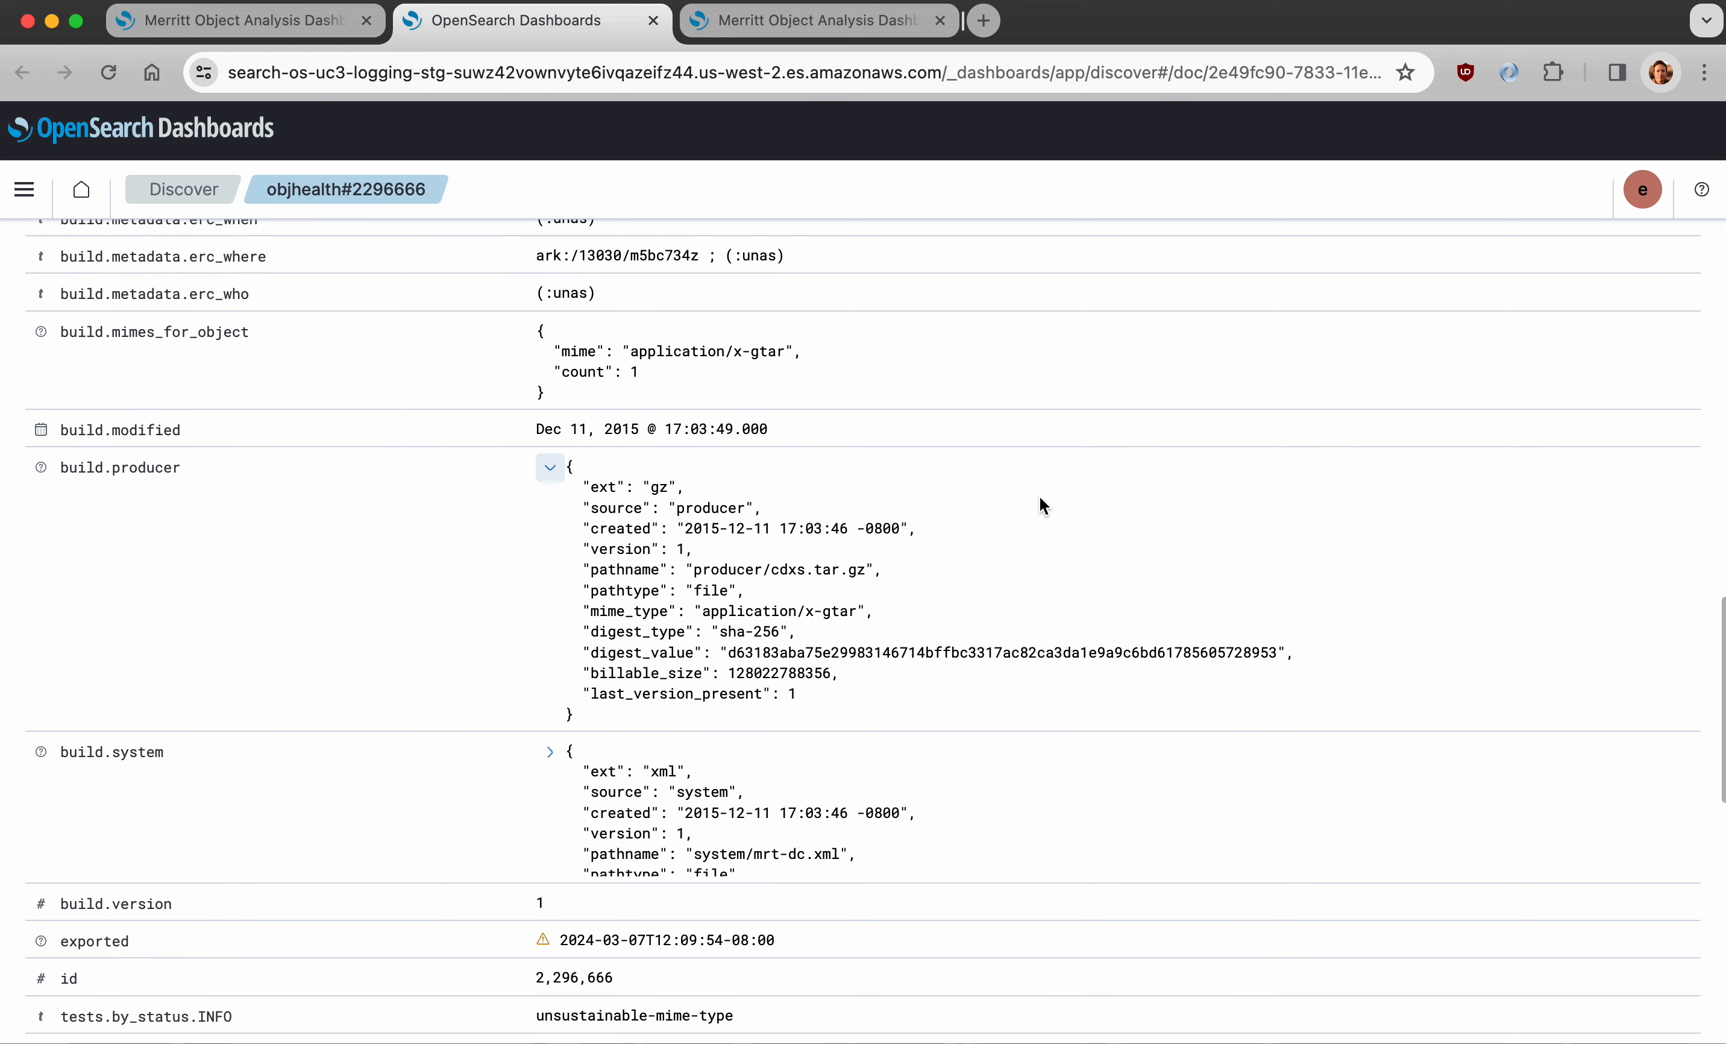
- Go back to the analysis fields and highlight the analysis.metadata_classification value has_no_sidecar_metadata
{"action": "scroll", "coordinate": [1048, 529], "scroll_direction": "up", "scroll_amount": 5}
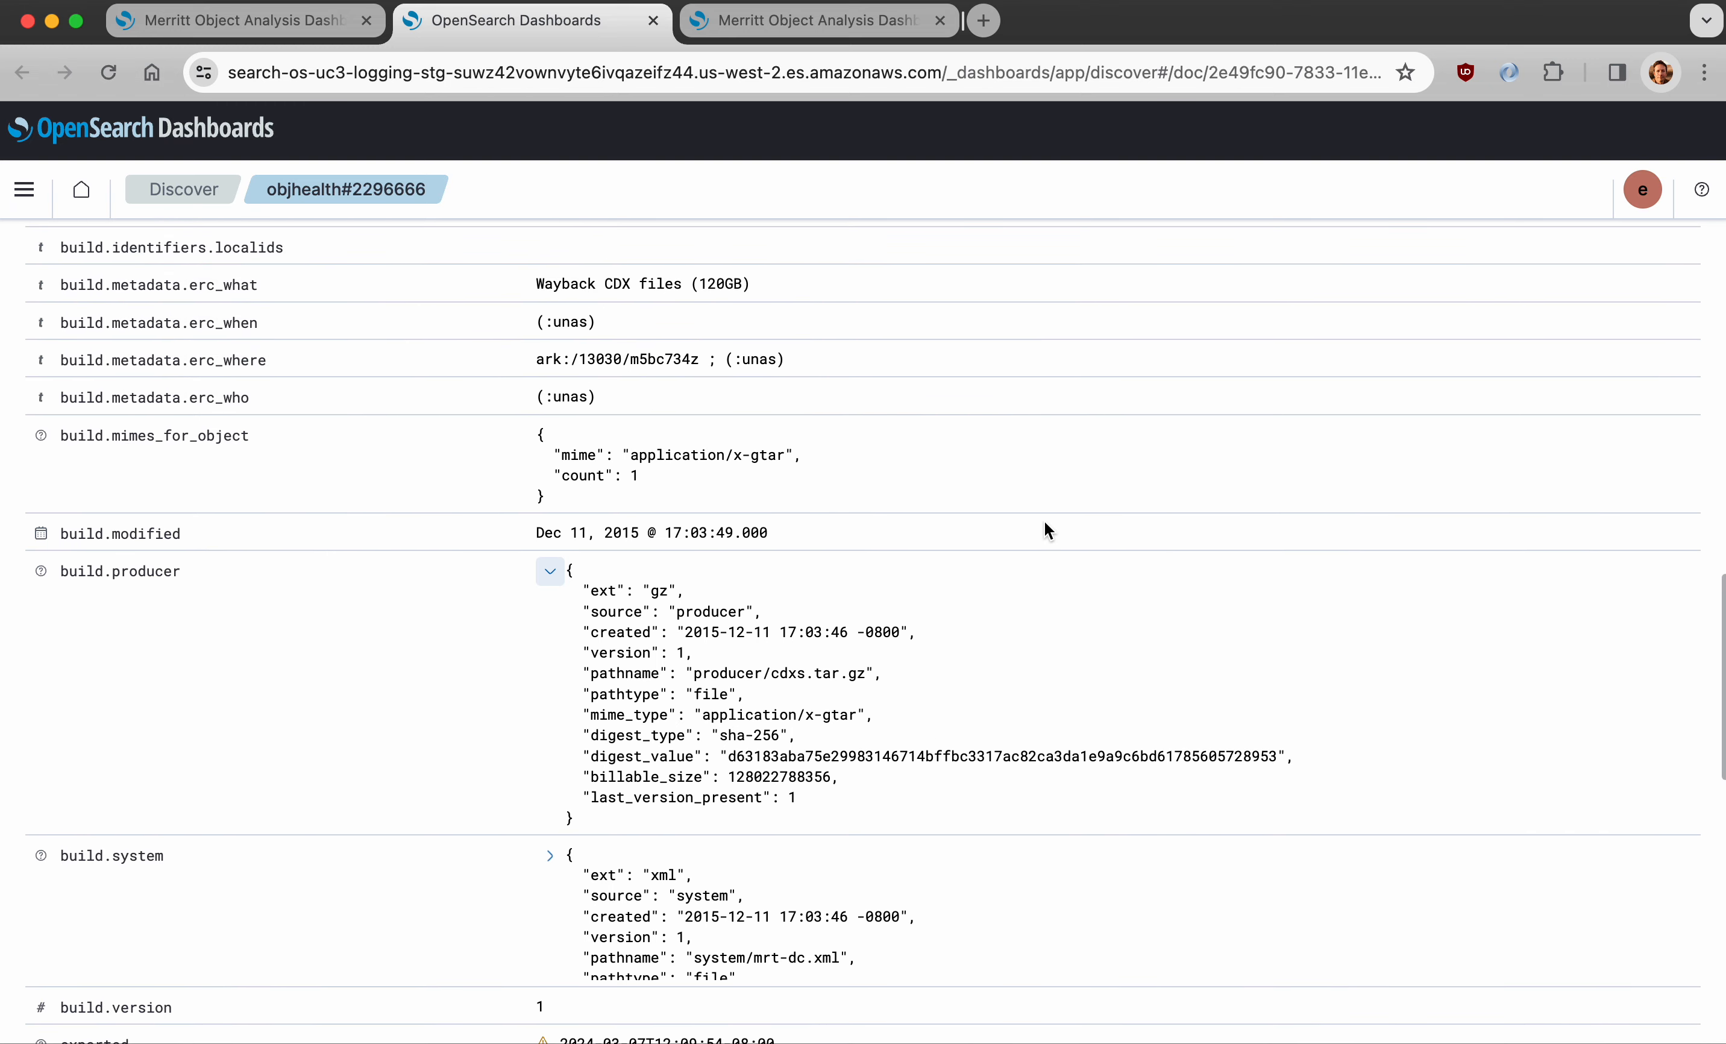
{"action": "scroll", "coordinate": [1046, 526], "scroll_direction": "up", "scroll_amount": 3}
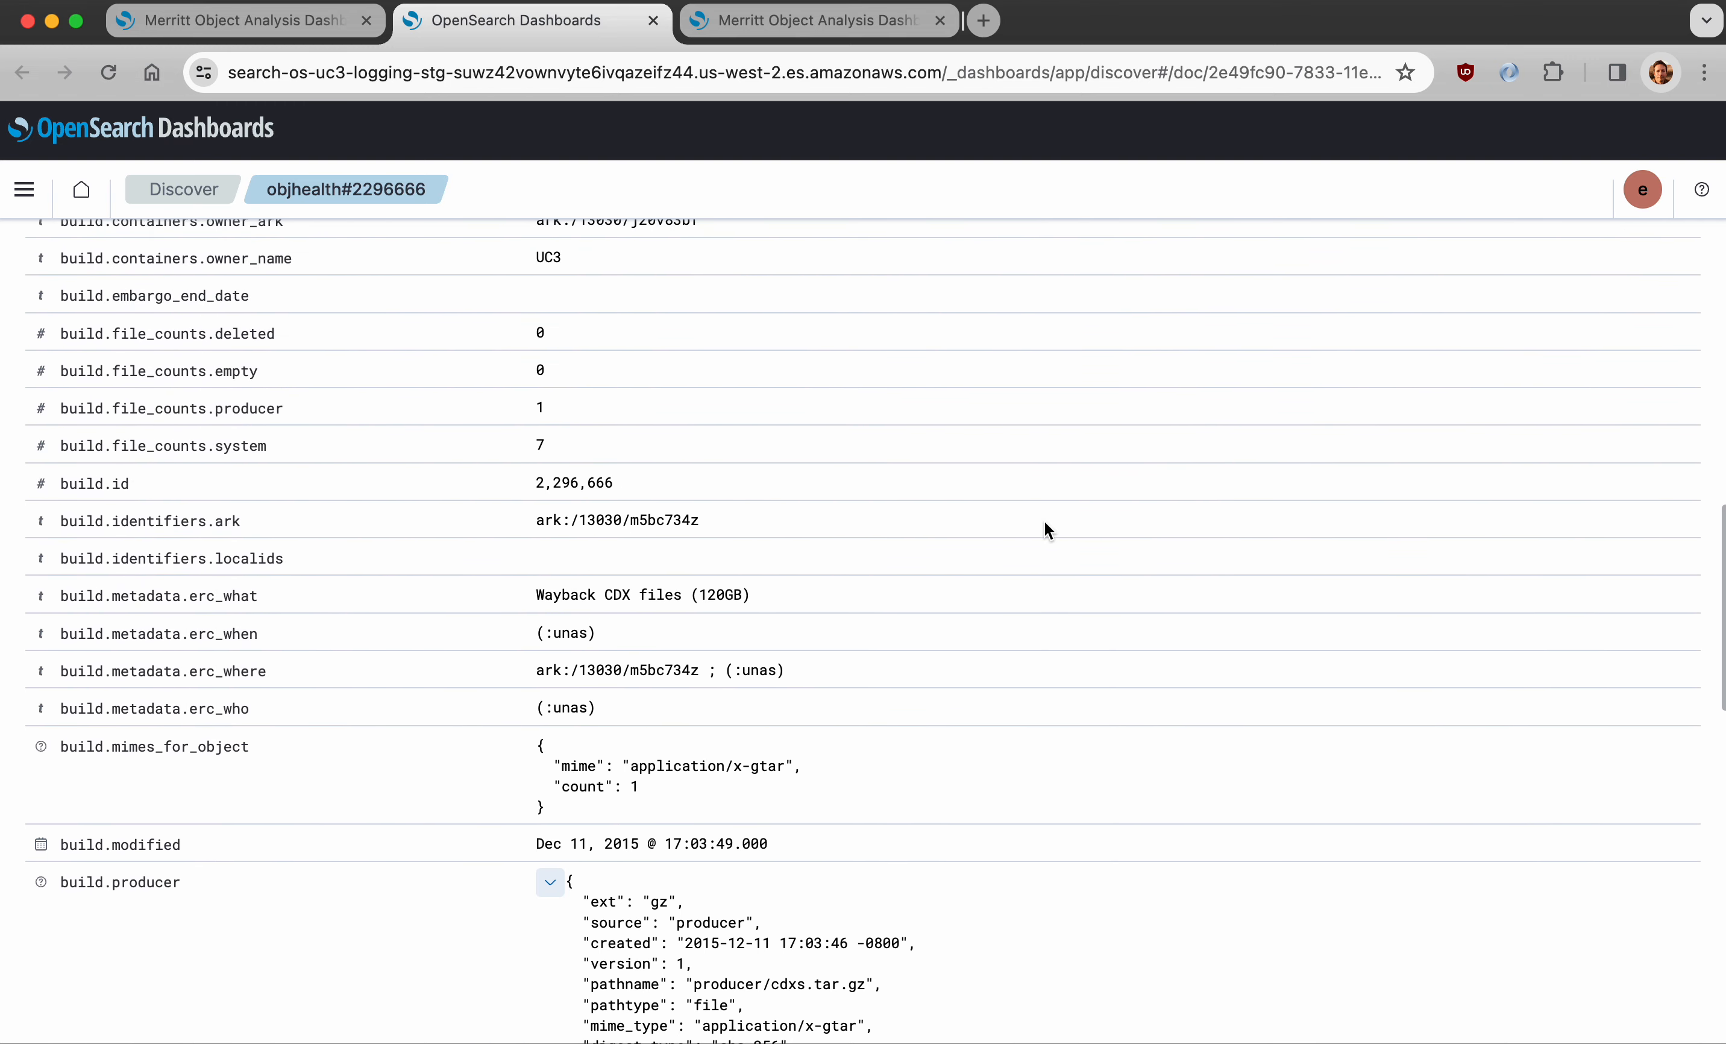
{"action": "scroll", "coordinate": [1044, 523], "scroll_direction": "up", "scroll_amount": 8}
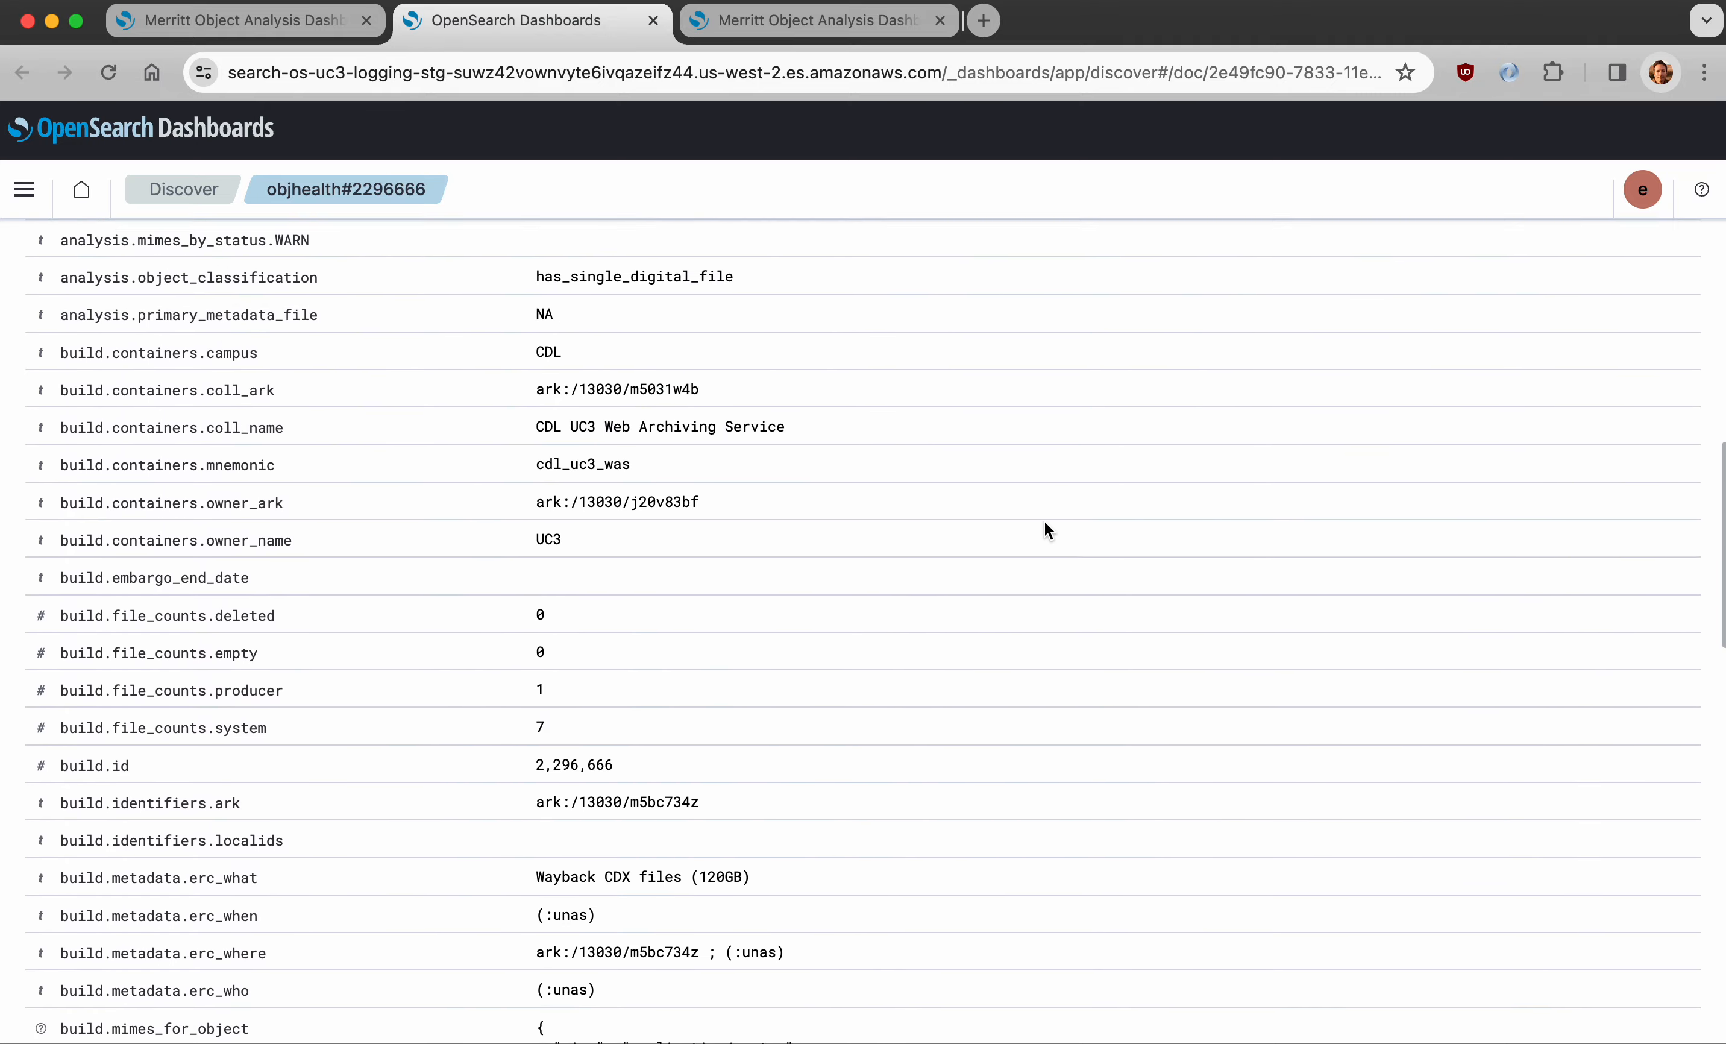
{"action": "scroll", "coordinate": [1045, 523], "scroll_direction": "up", "scroll_amount": 11}
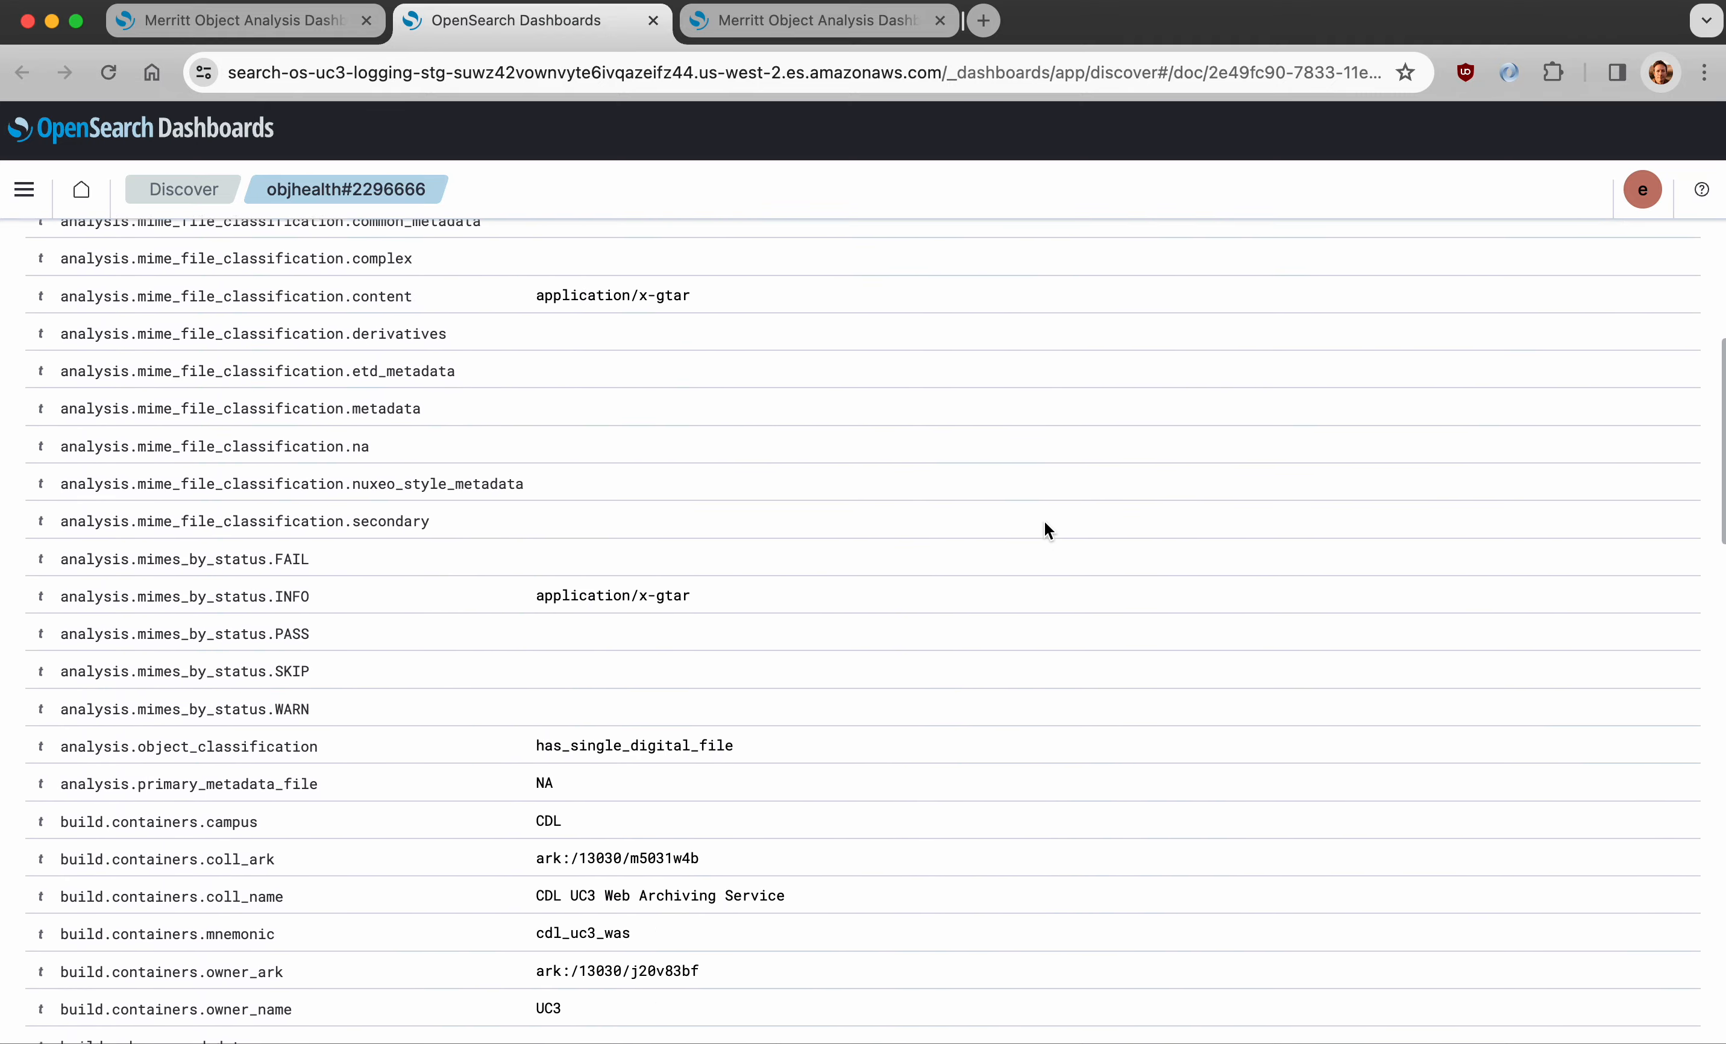
{"action": "scroll", "coordinate": [1045, 526], "scroll_direction": "up", "scroll_amount": 6}
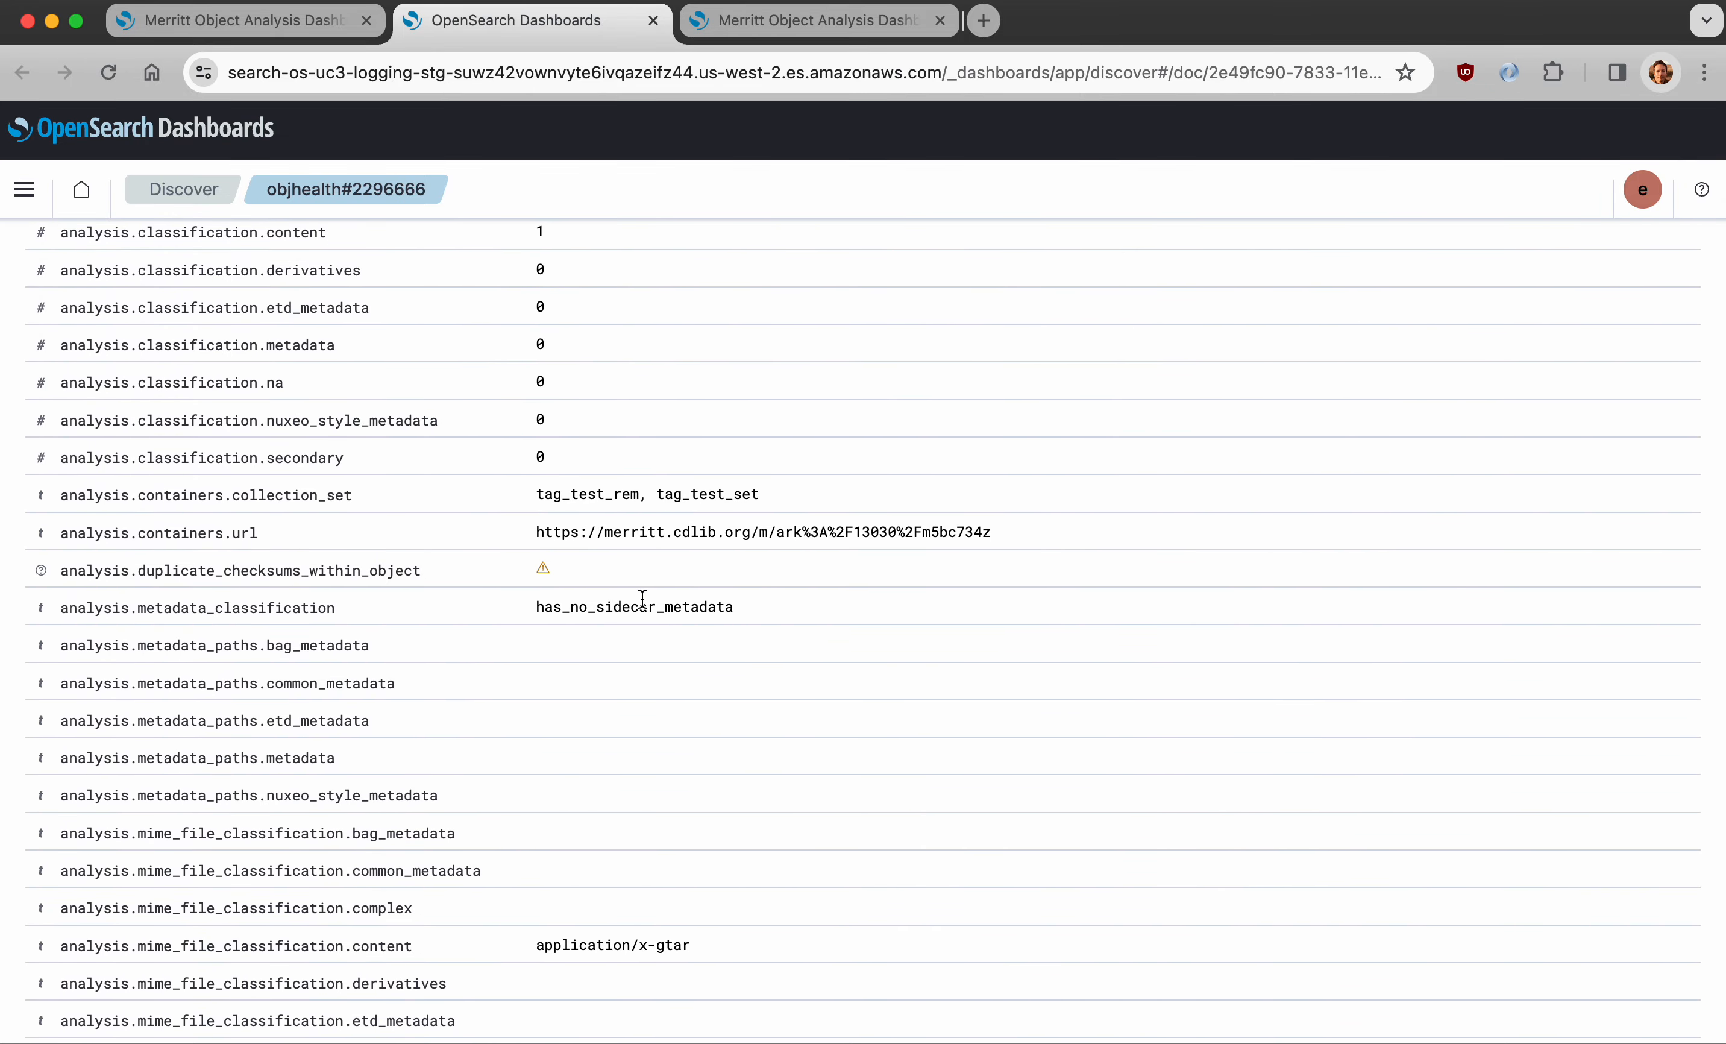
{"action": "double_click", "coordinate": [643, 602]}
{"action": "scroll", "coordinate": [1018, 567], "scroll_direction": "up", "scroll_amount": 6}
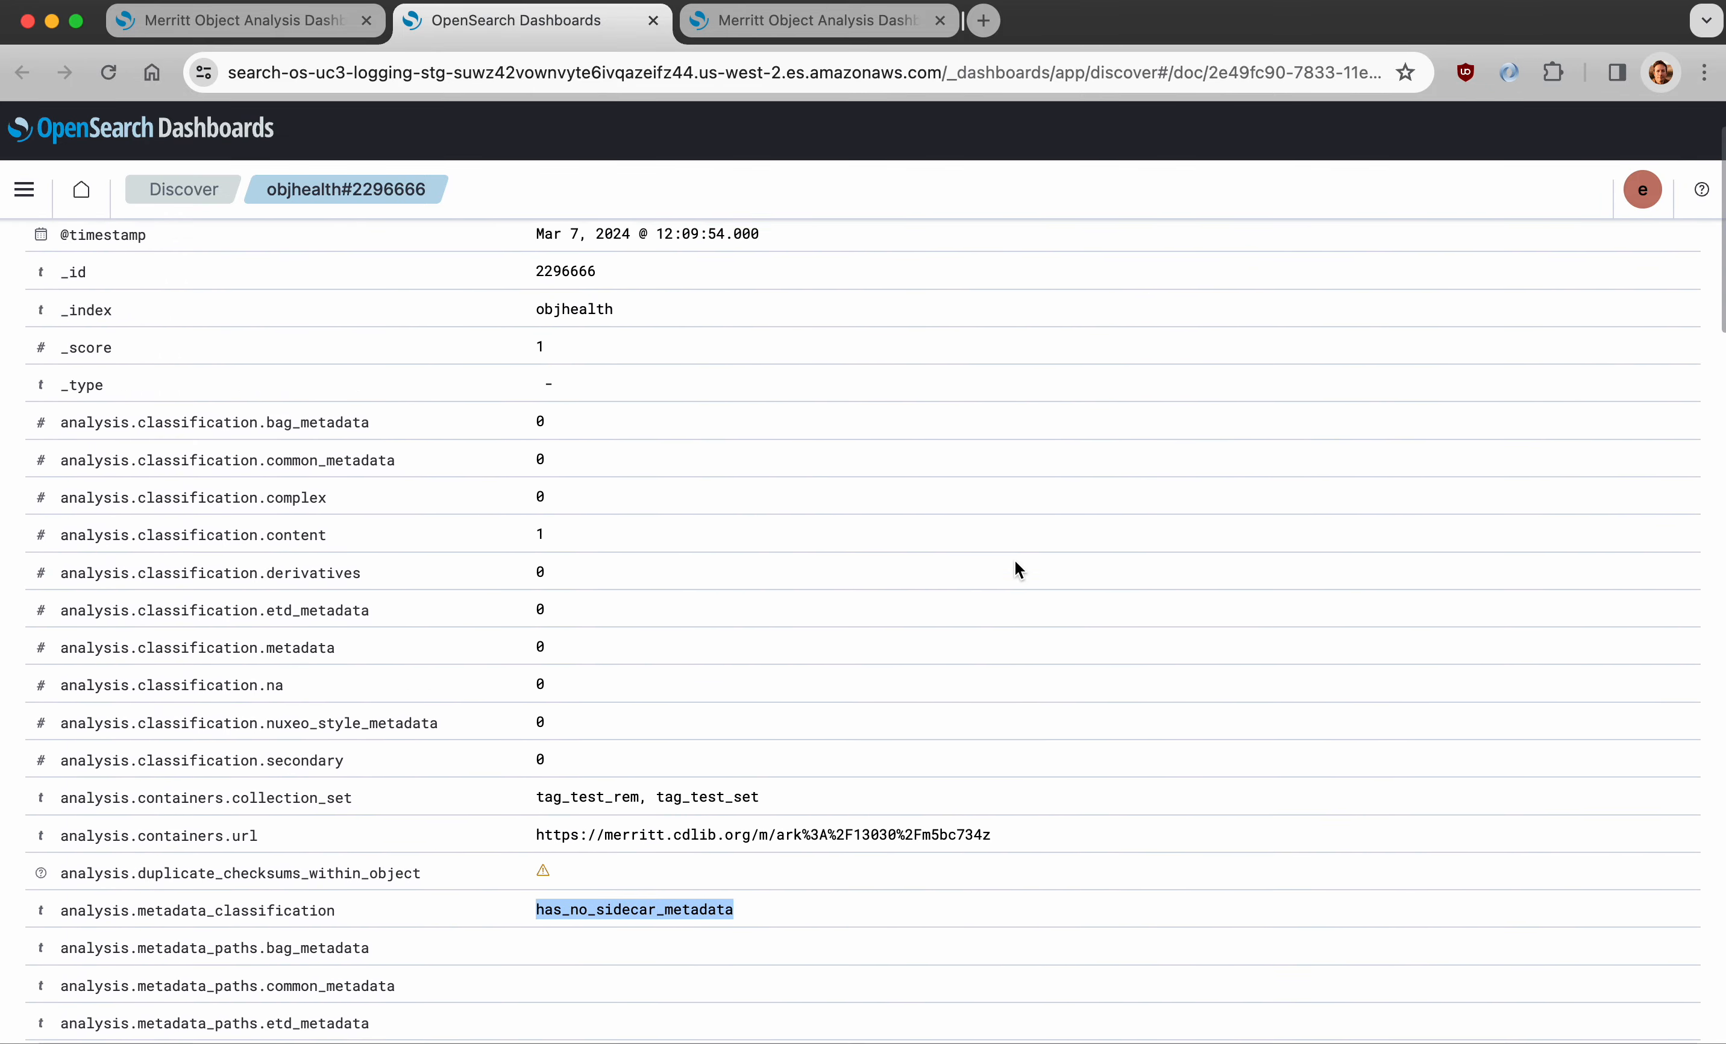
- Examine the test results by status, highlighting the unsustainable-mime-type value and the INFO status in its field name
{"action": "scroll", "coordinate": [1016, 561], "scroll_direction": "down", "scroll_amount": 20}
{"action": "scroll", "coordinate": [1015, 561], "scroll_direction": "down", "scroll_amount": 10}
{"action": "scroll", "coordinate": [1016, 562], "scroll_direction": "down", "scroll_amount": 3}
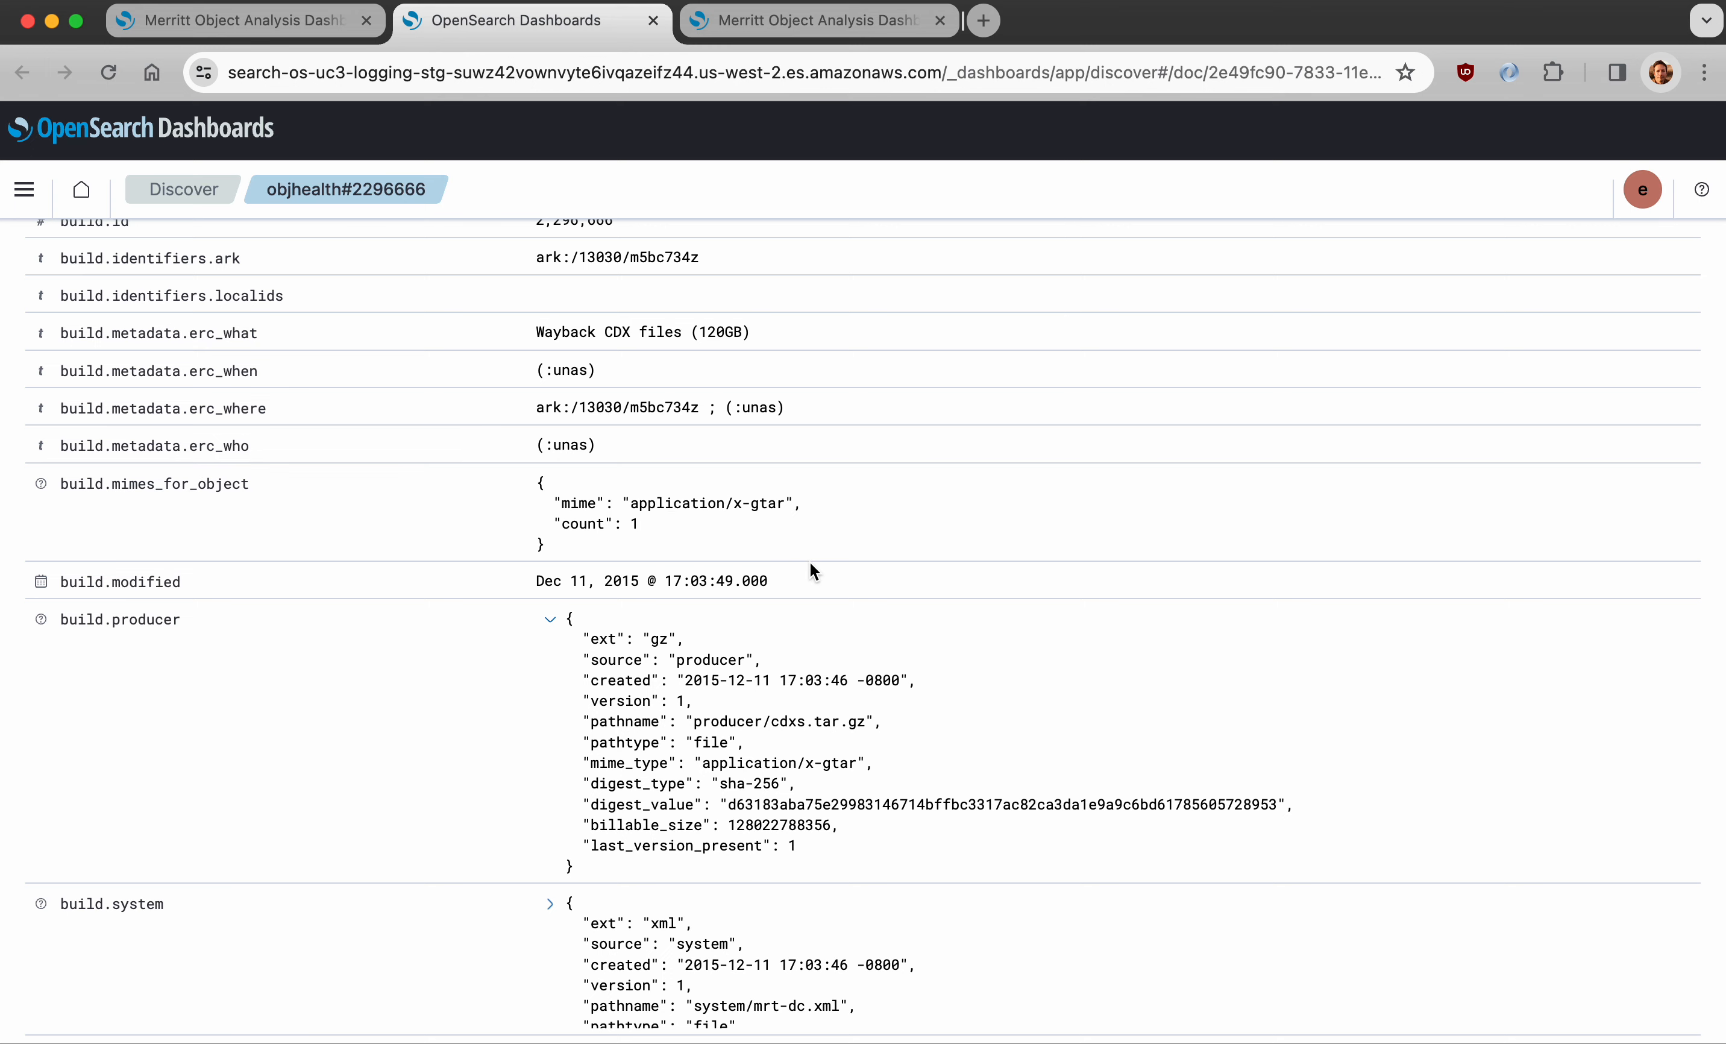
{"action": "scroll", "coordinate": [810, 567], "scroll_direction": "down", "scroll_amount": 2}
{"action": "scroll", "coordinate": [880, 540], "scroll_direction": "down", "scroll_amount": 3}
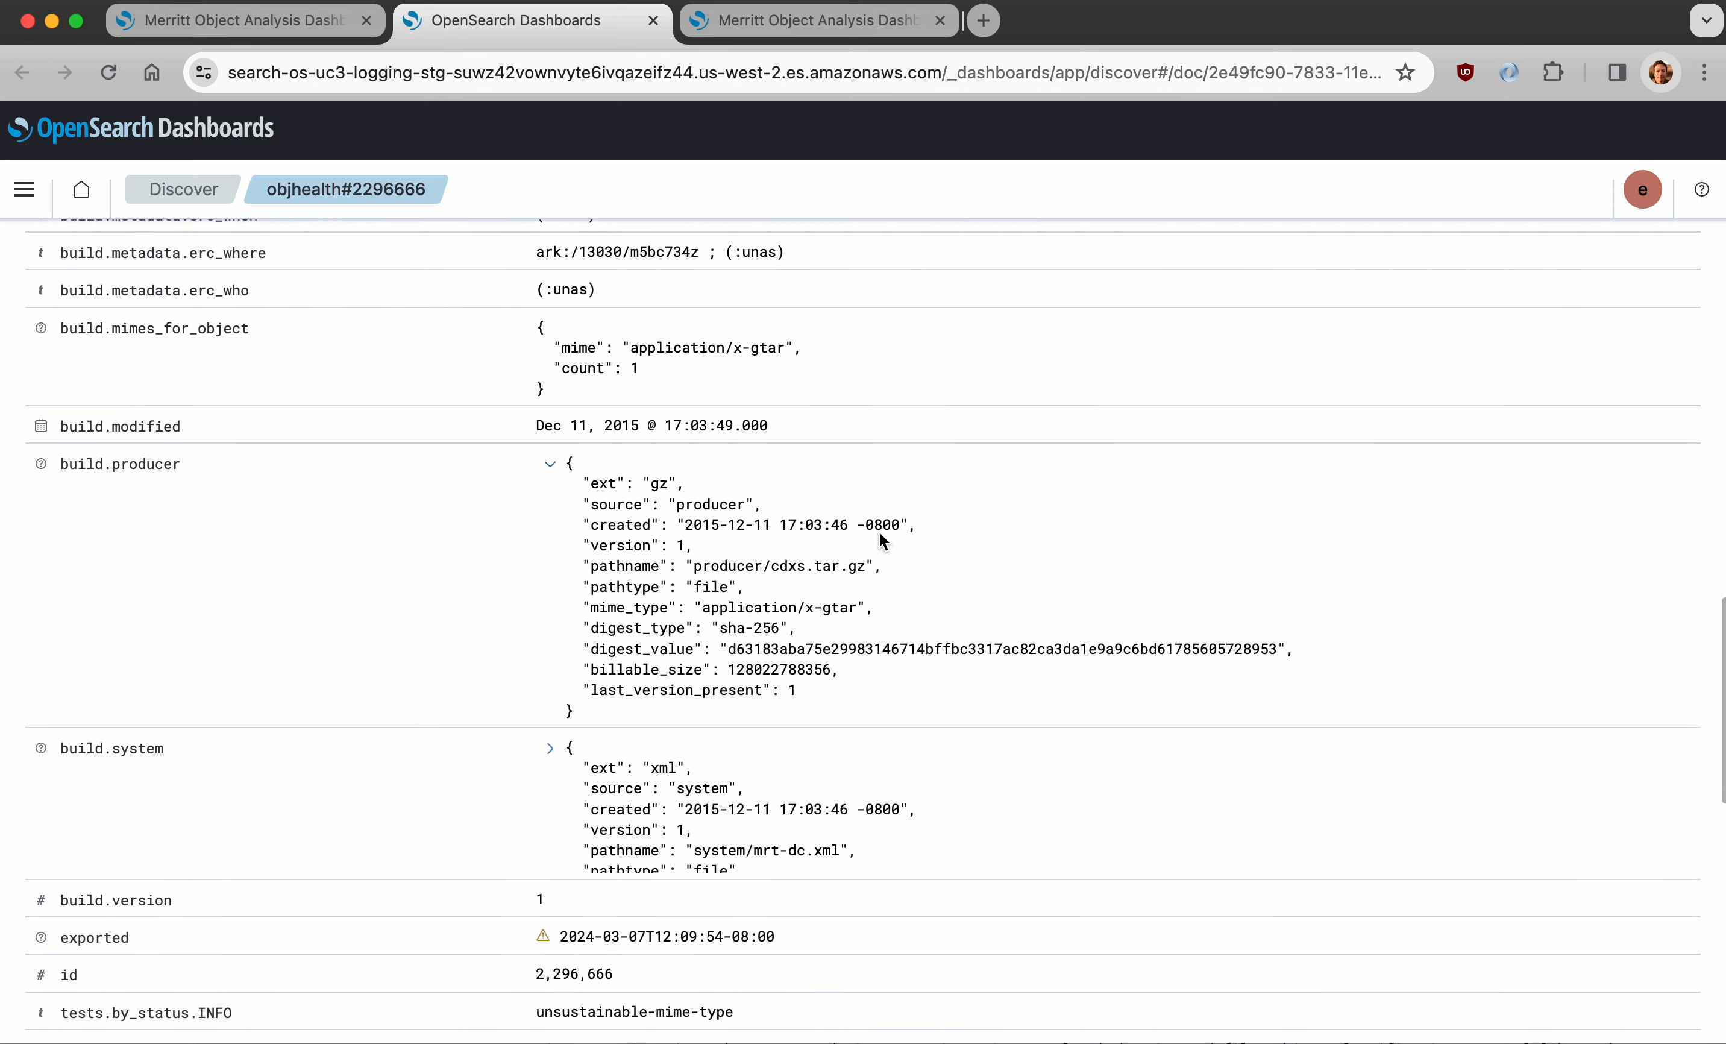
{"action": "scroll", "coordinate": [880, 535], "scroll_direction": "down", "scroll_amount": 5}
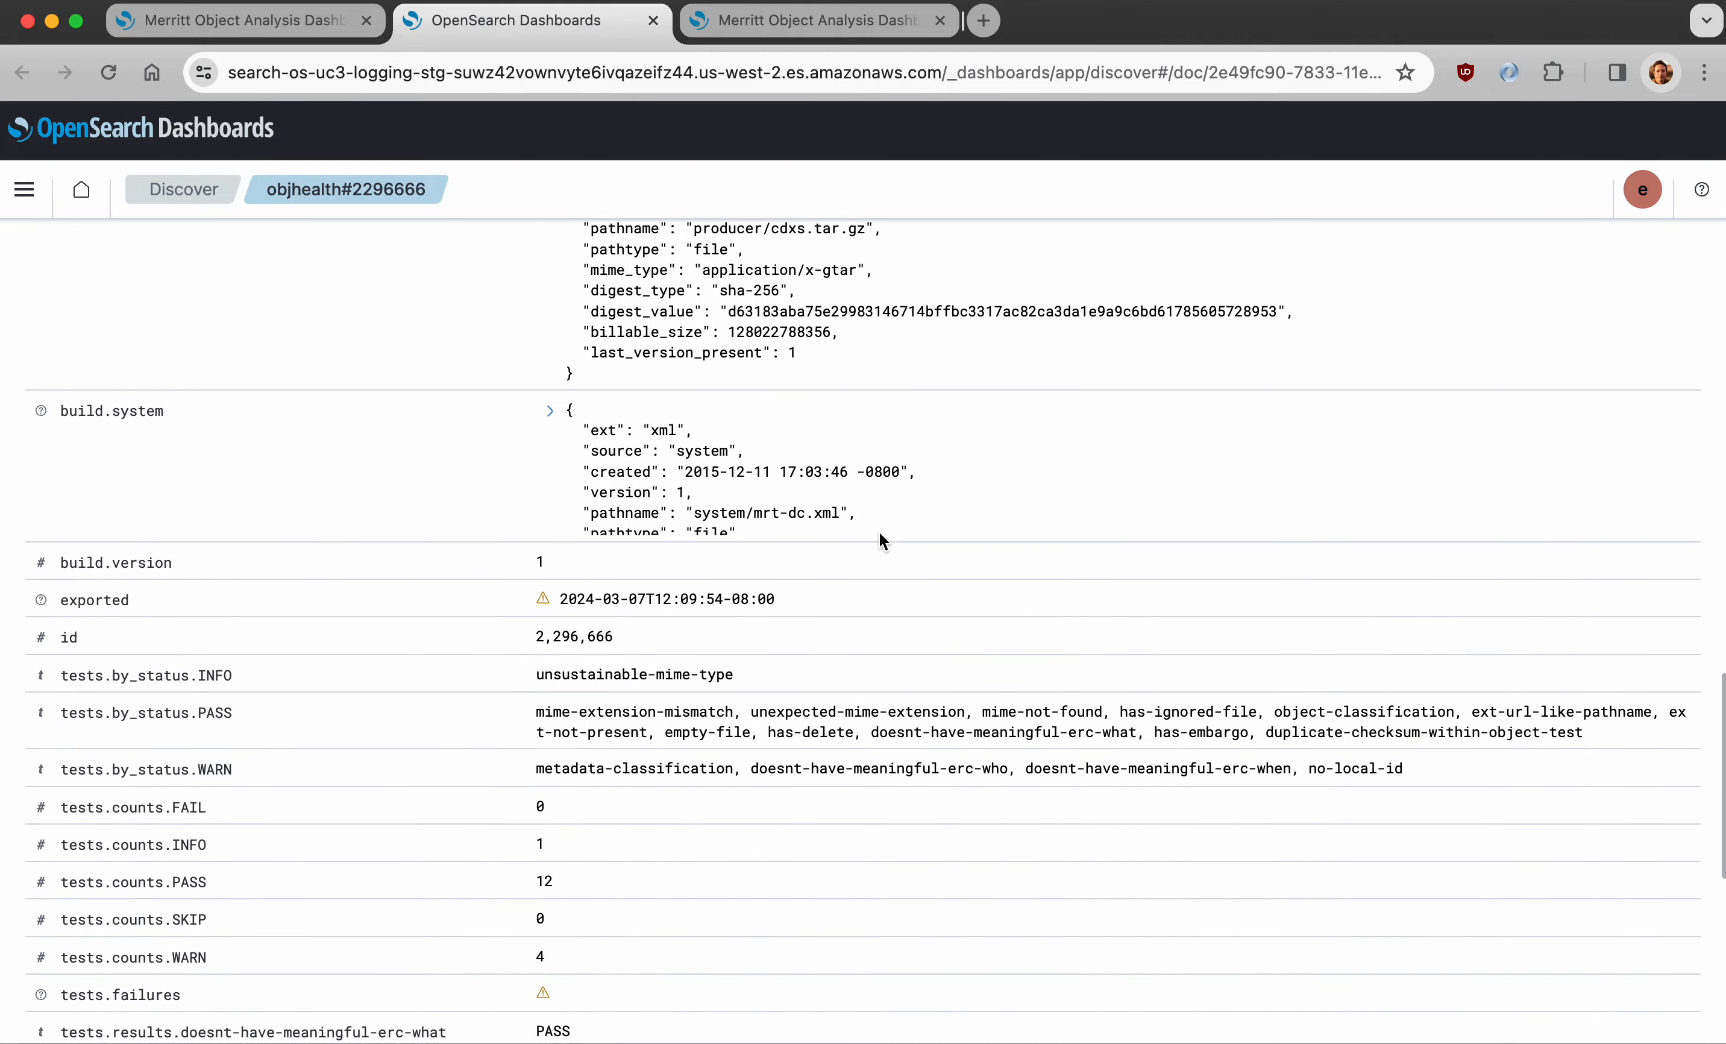
{"action": "scroll", "coordinate": [880, 540], "scroll_direction": "down", "scroll_amount": 3}
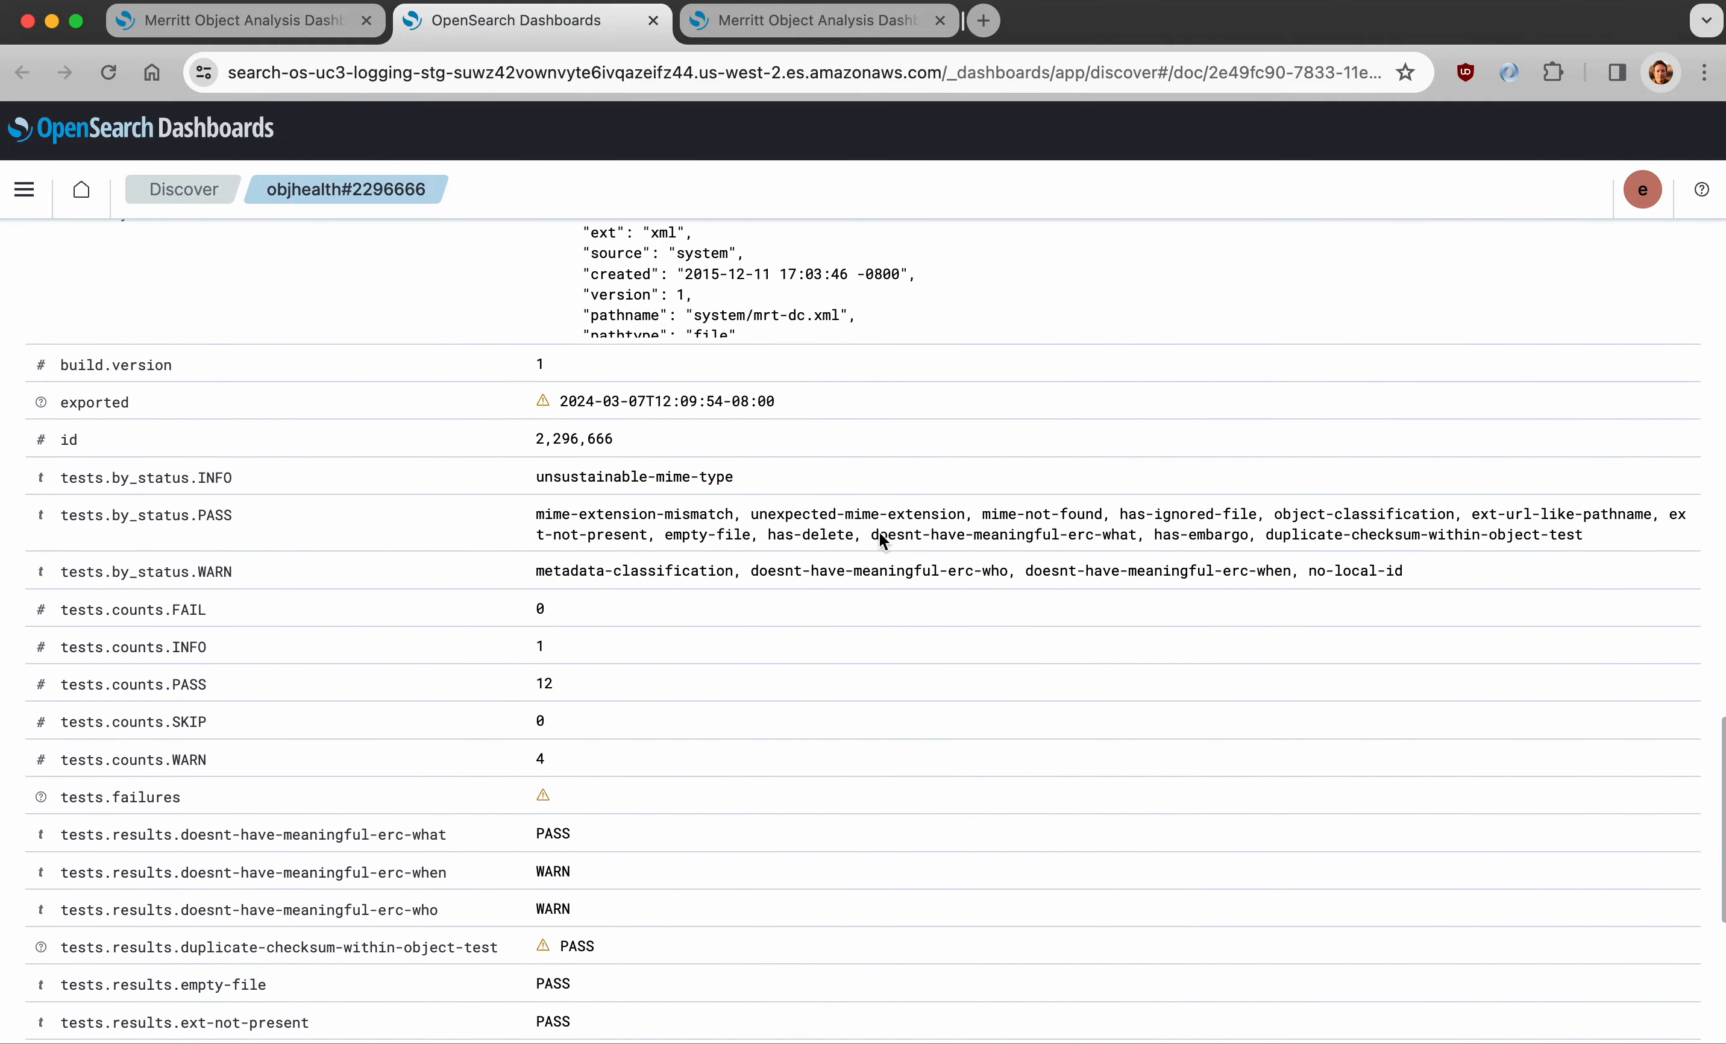
{"action": "triple_click", "coordinate": [649, 427]}
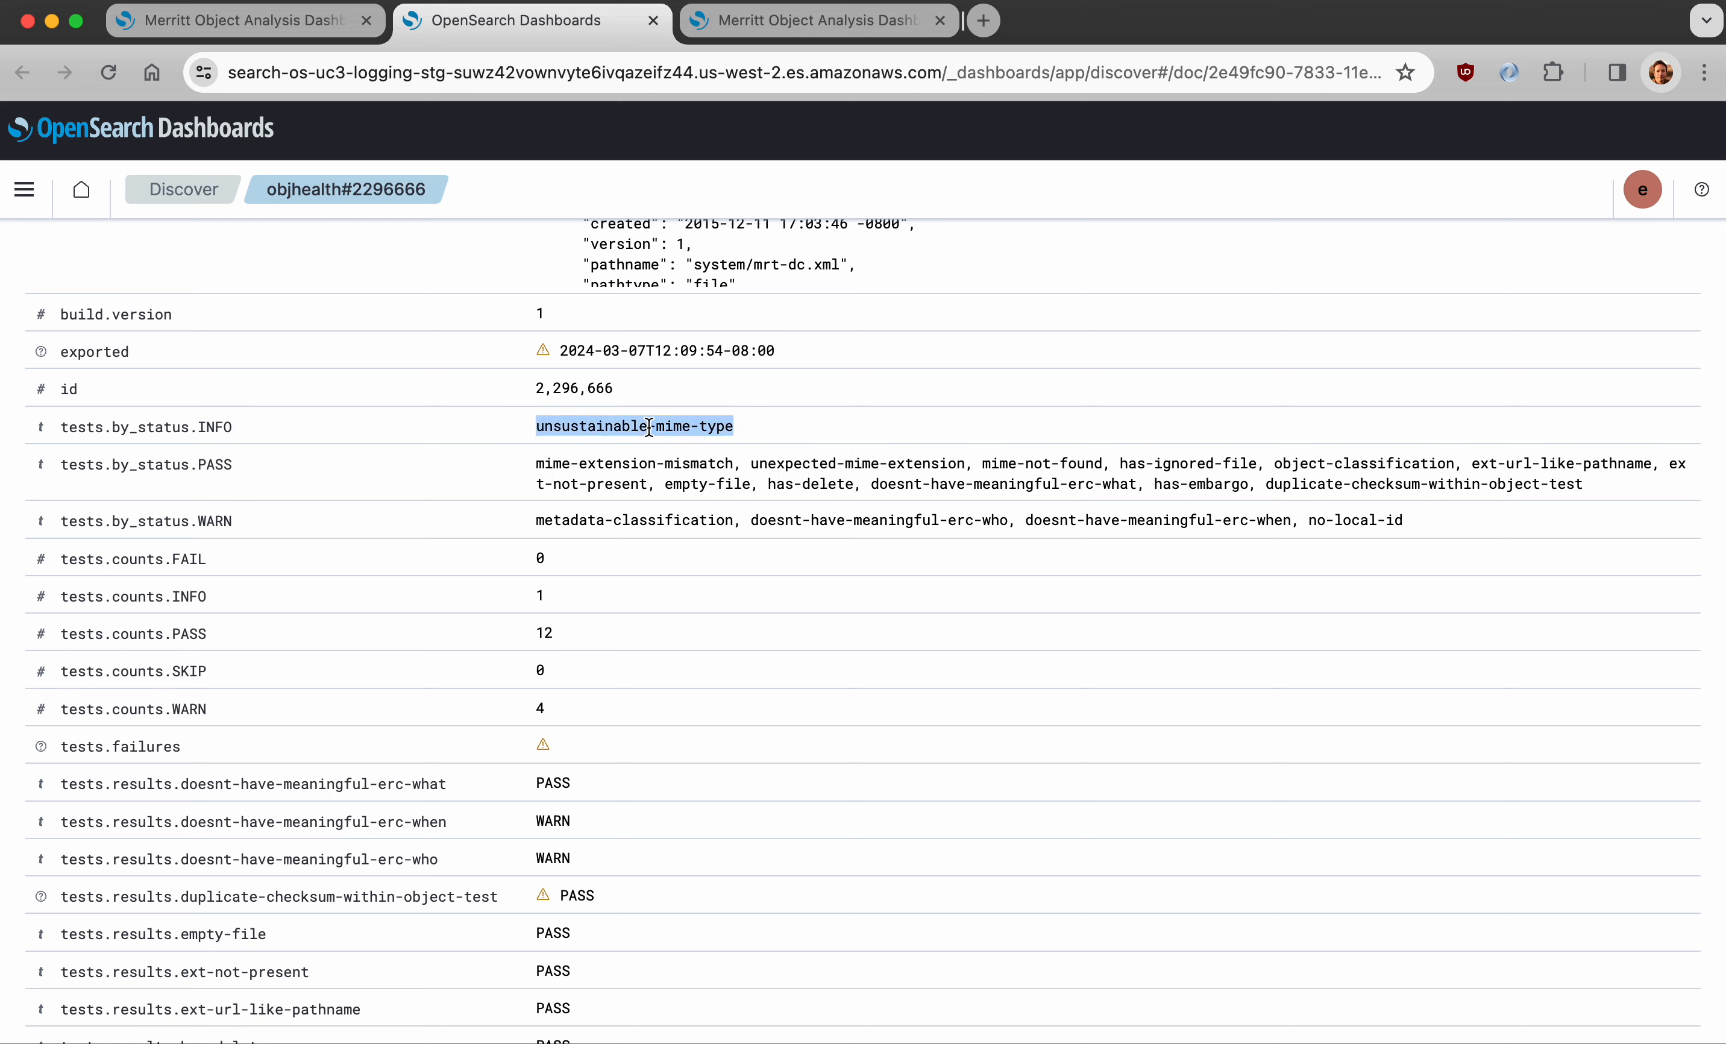
{"action": "double_click", "coordinate": [214, 425]}
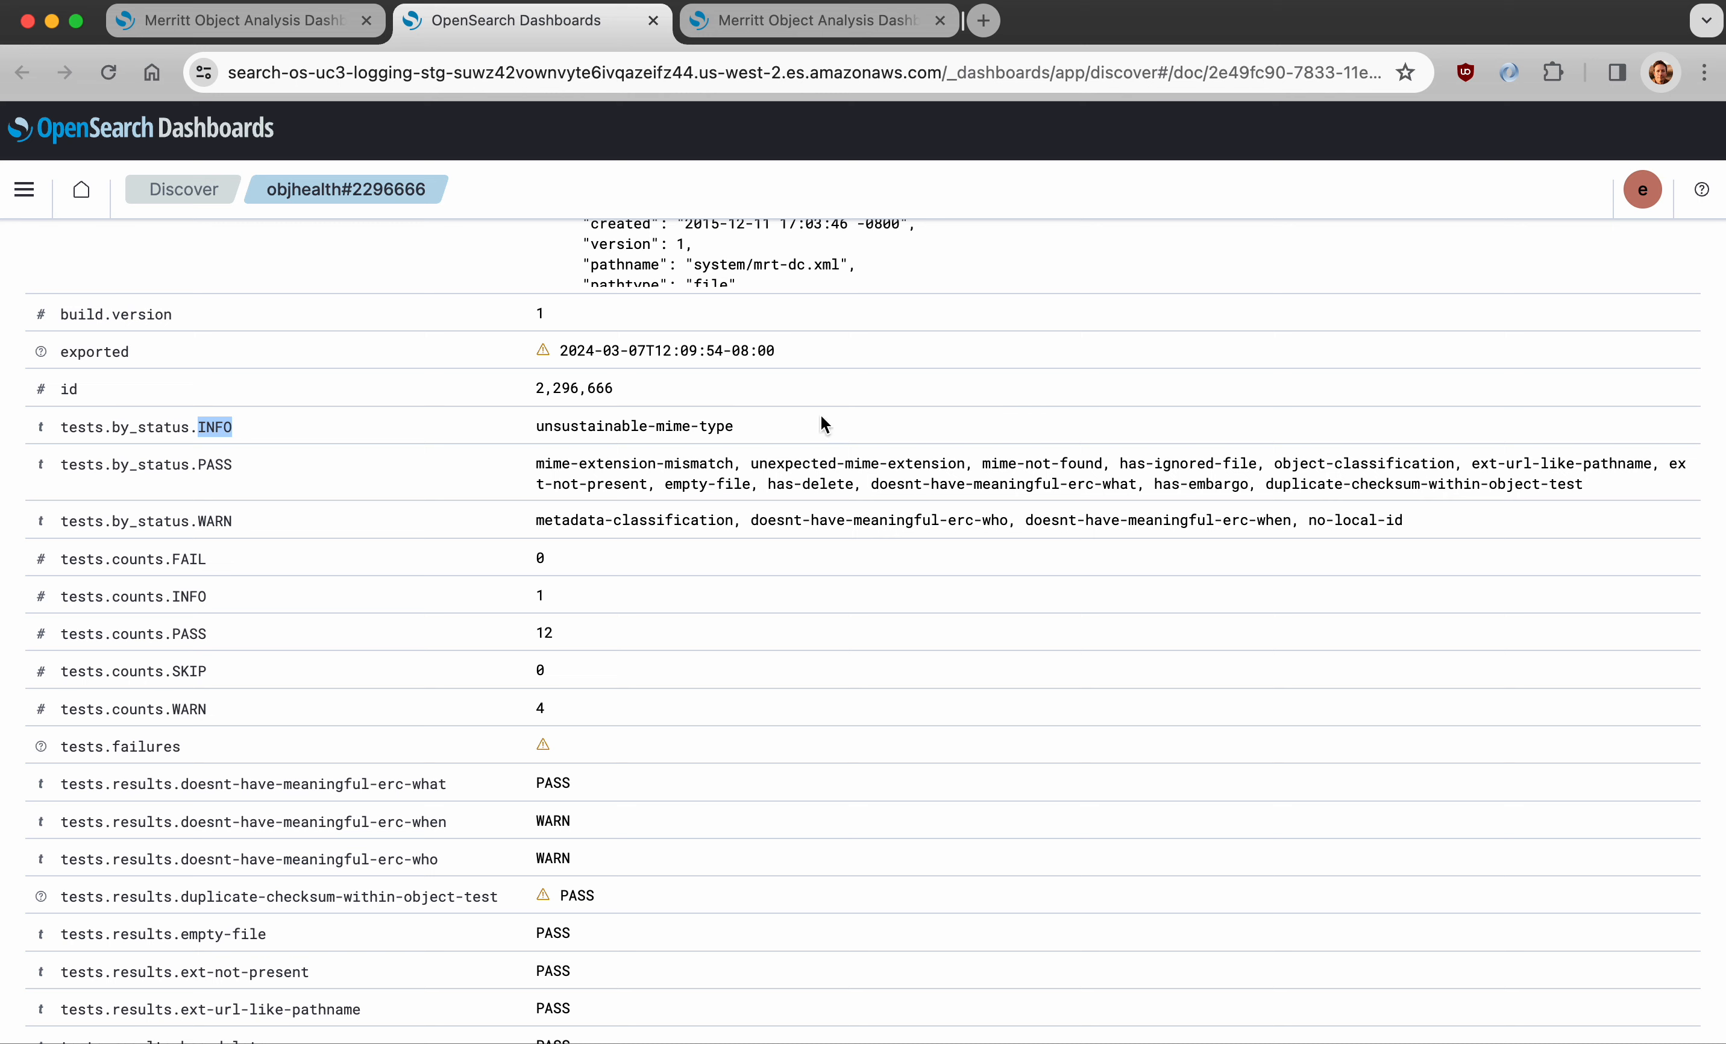
- Return to the beginning of the cdl_uc3_was object's document and close it to get back to the dashboard
{"action": "scroll", "coordinate": [858, 420], "scroll_direction": "up", "scroll_amount": 3}
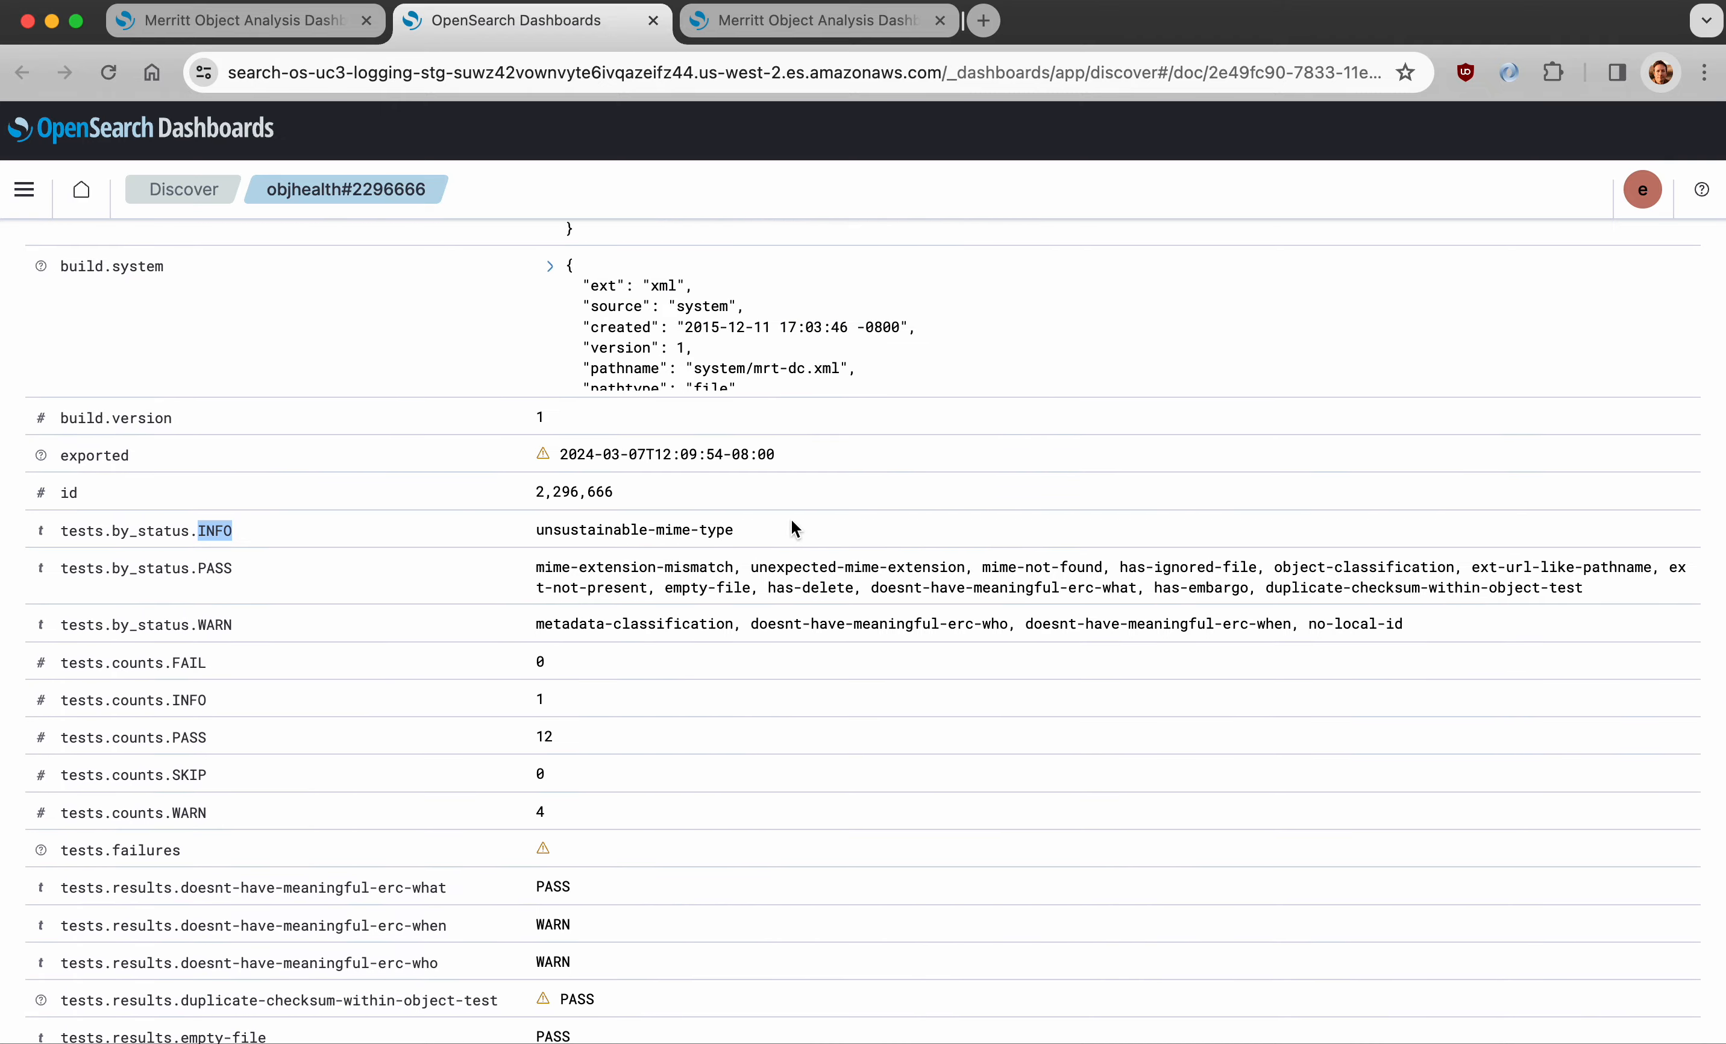
{"action": "scroll", "coordinate": [699, 538], "scroll_direction": "up", "scroll_amount": 20}
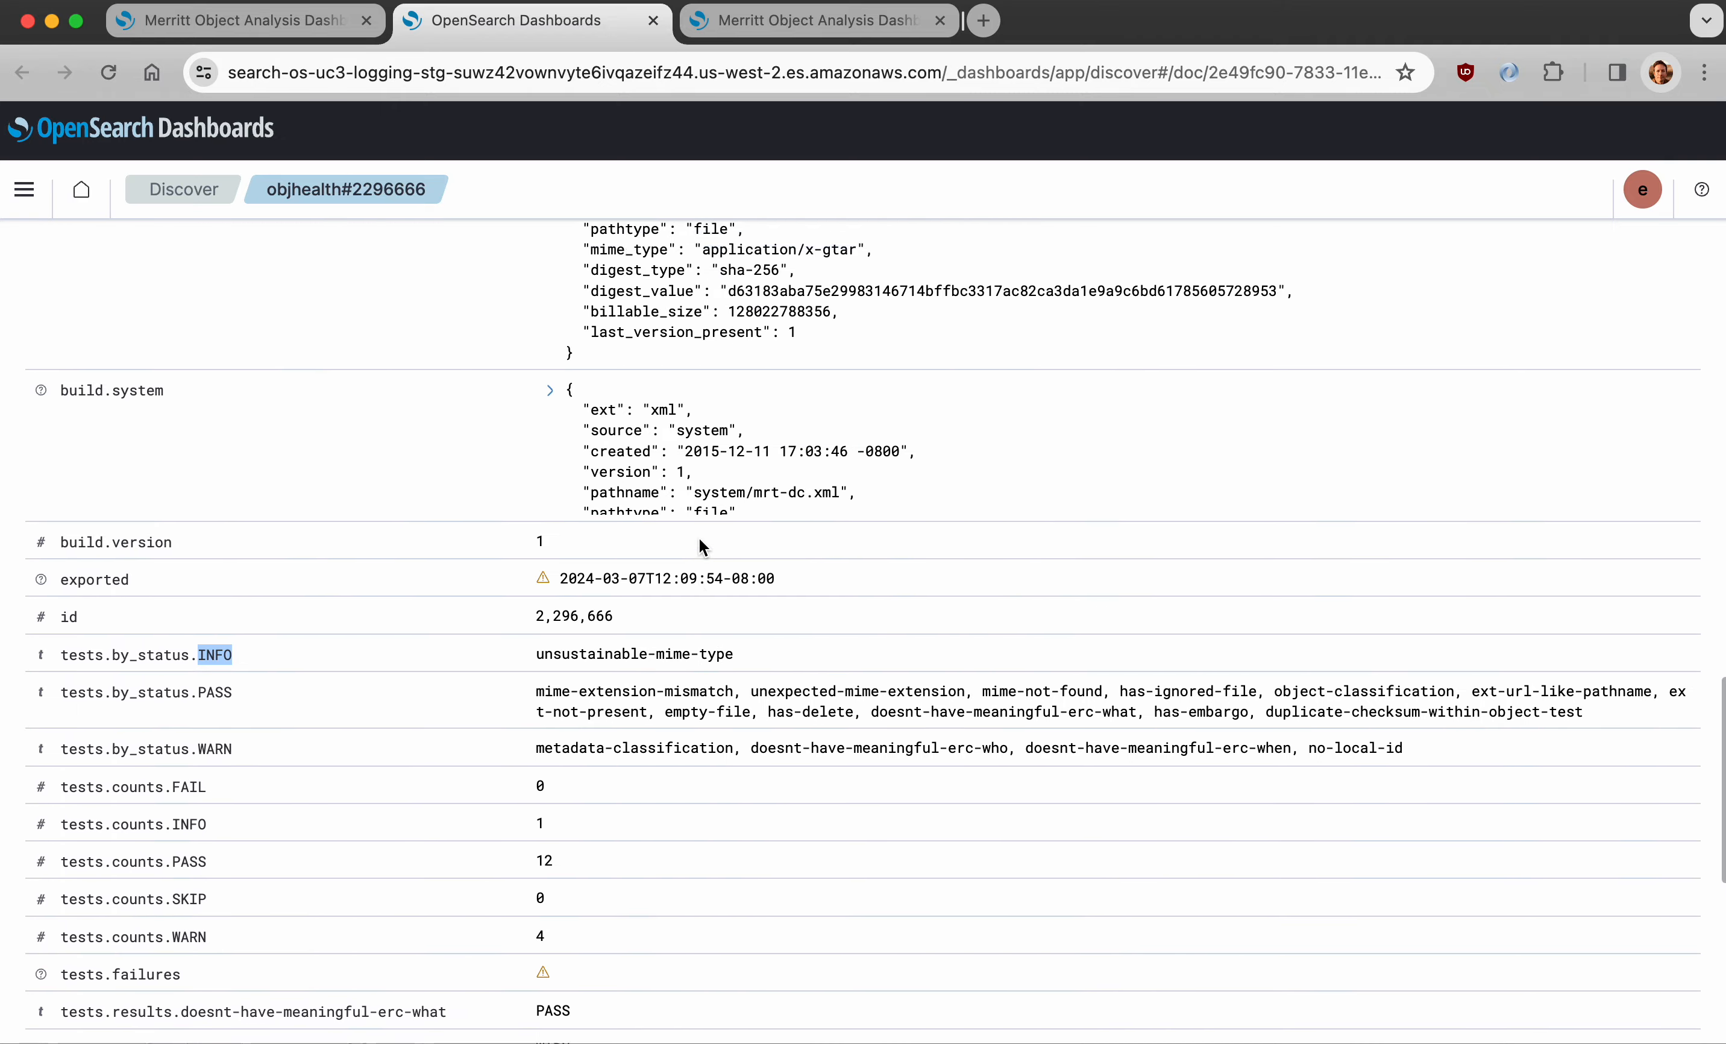
{"action": "scroll", "coordinate": [698, 539], "scroll_direction": "up", "scroll_amount": 20}
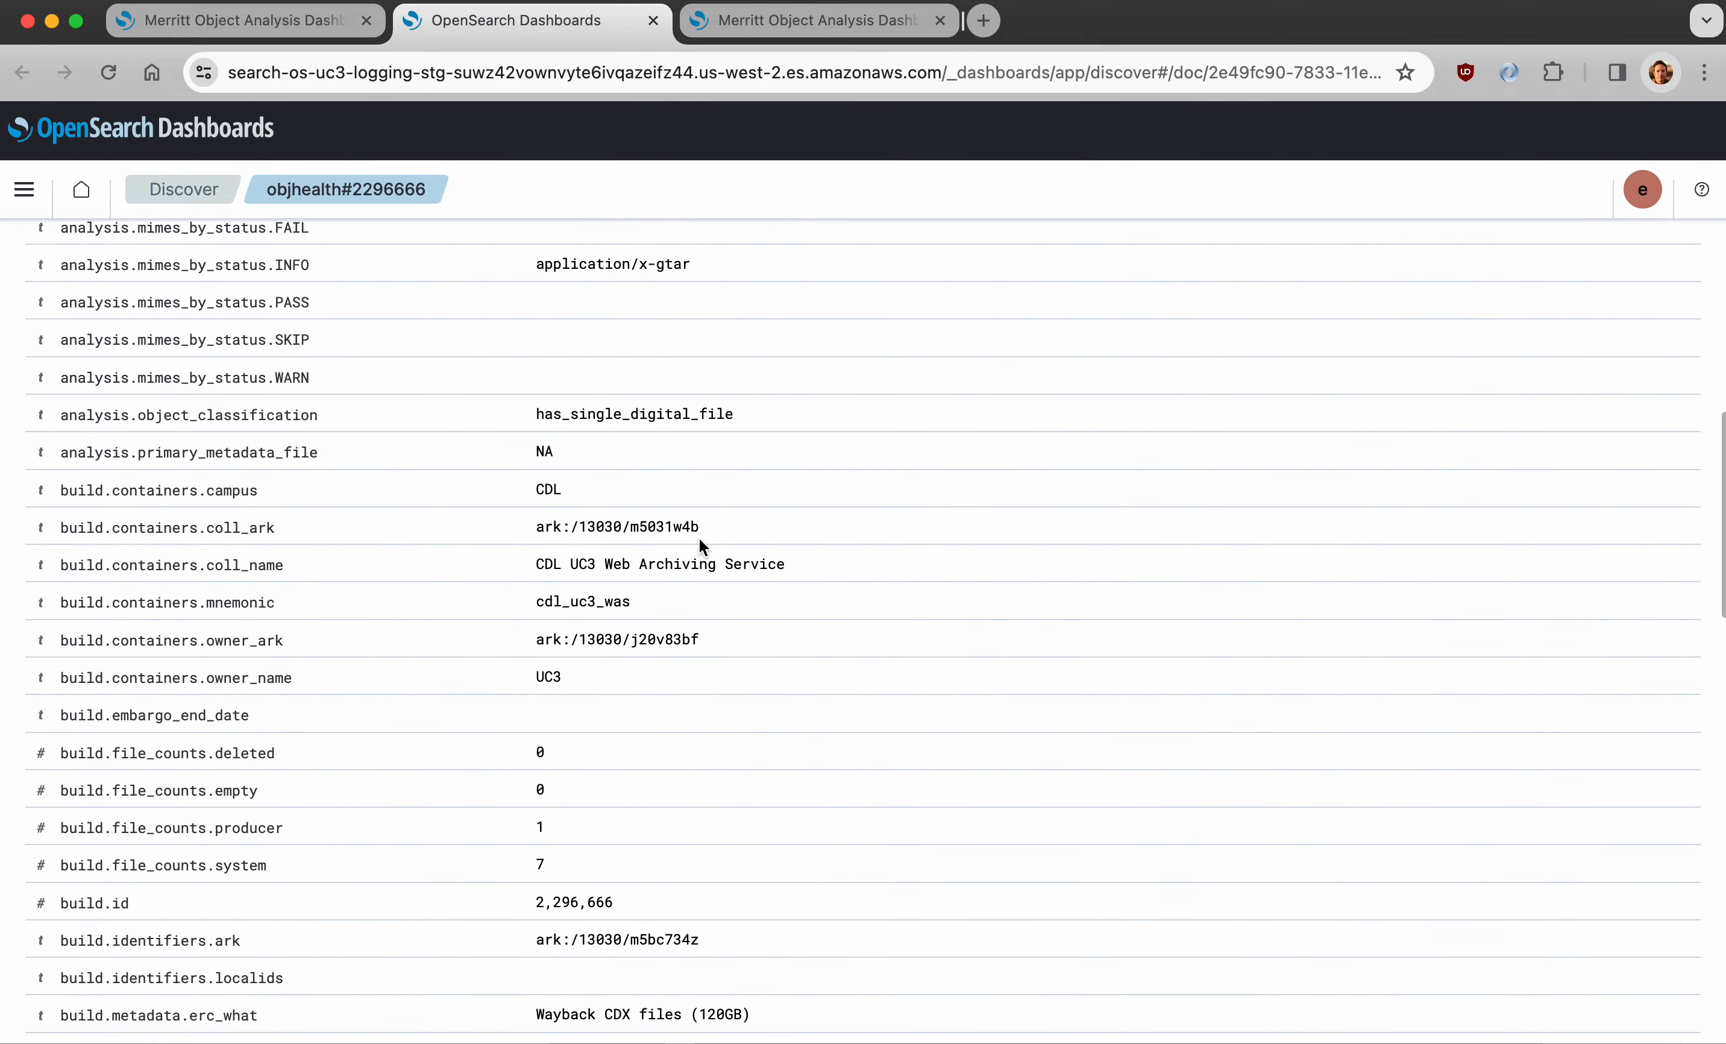
{"action": "scroll", "coordinate": [699, 539], "scroll_direction": "up", "scroll_amount": 10}
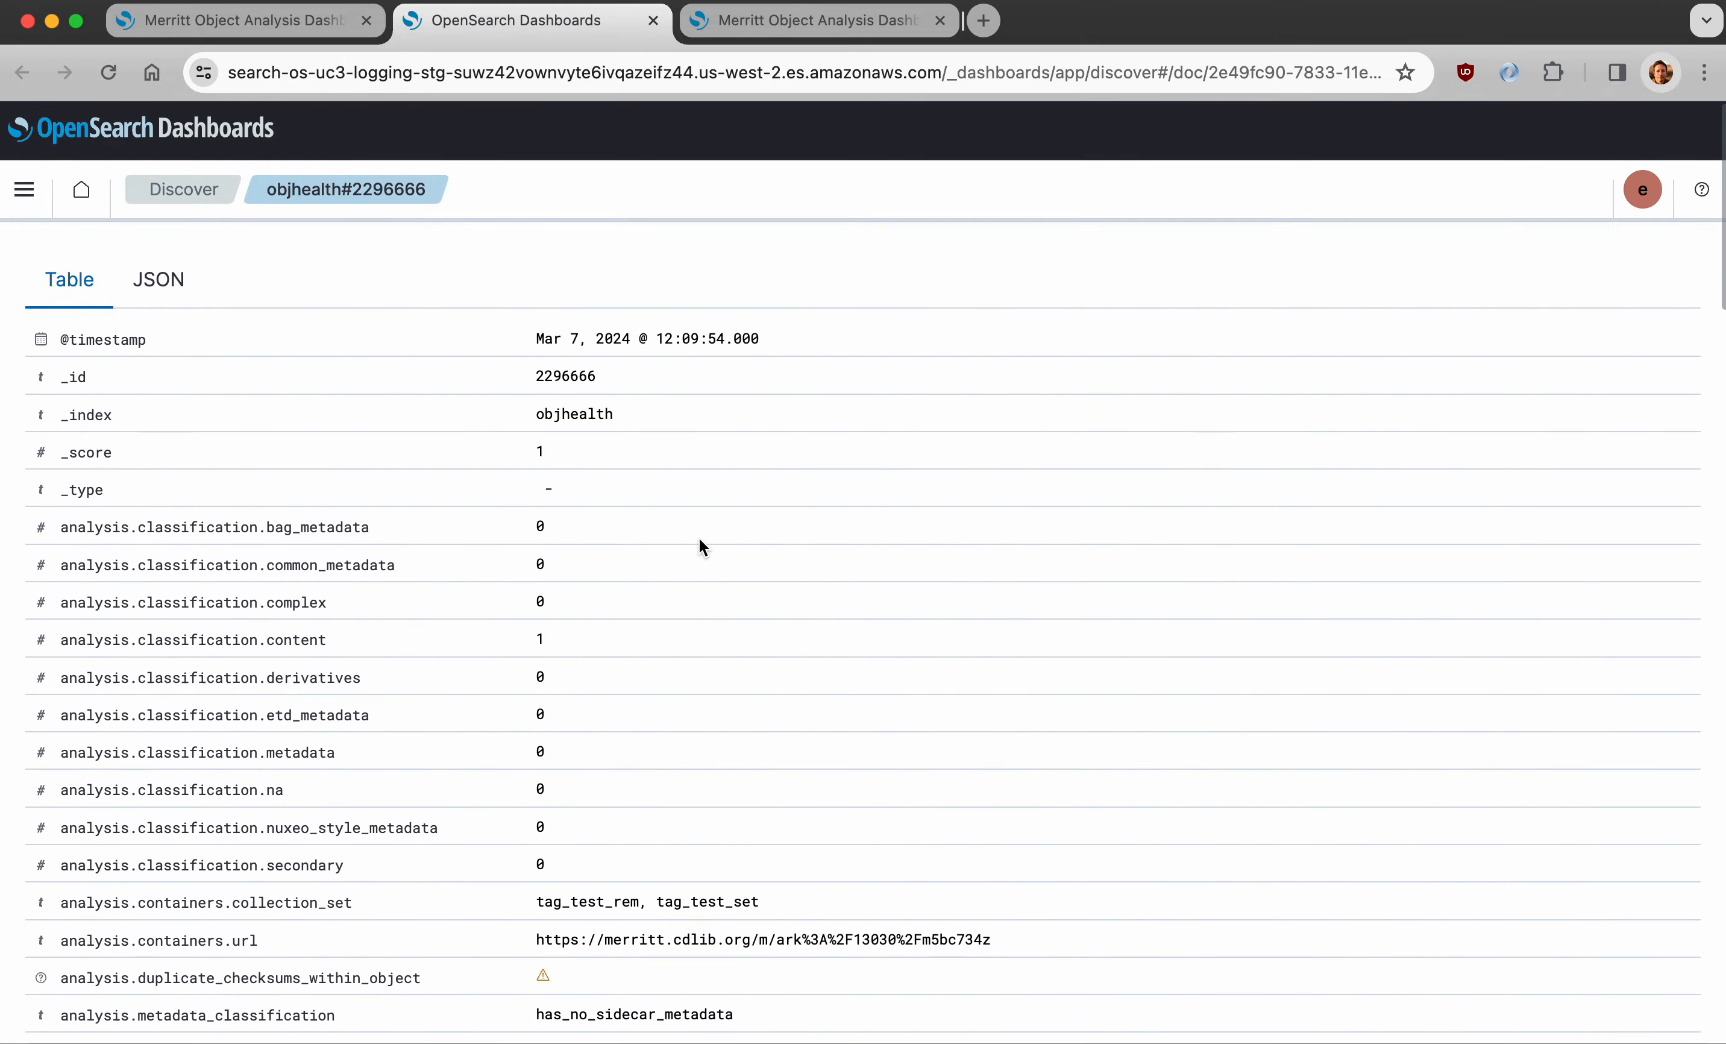
{"action": "left_click", "coordinate": [652, 20]}
{"action": "scroll", "coordinate": [545, 626], "scroll_direction": "left", "scroll_amount": 5}
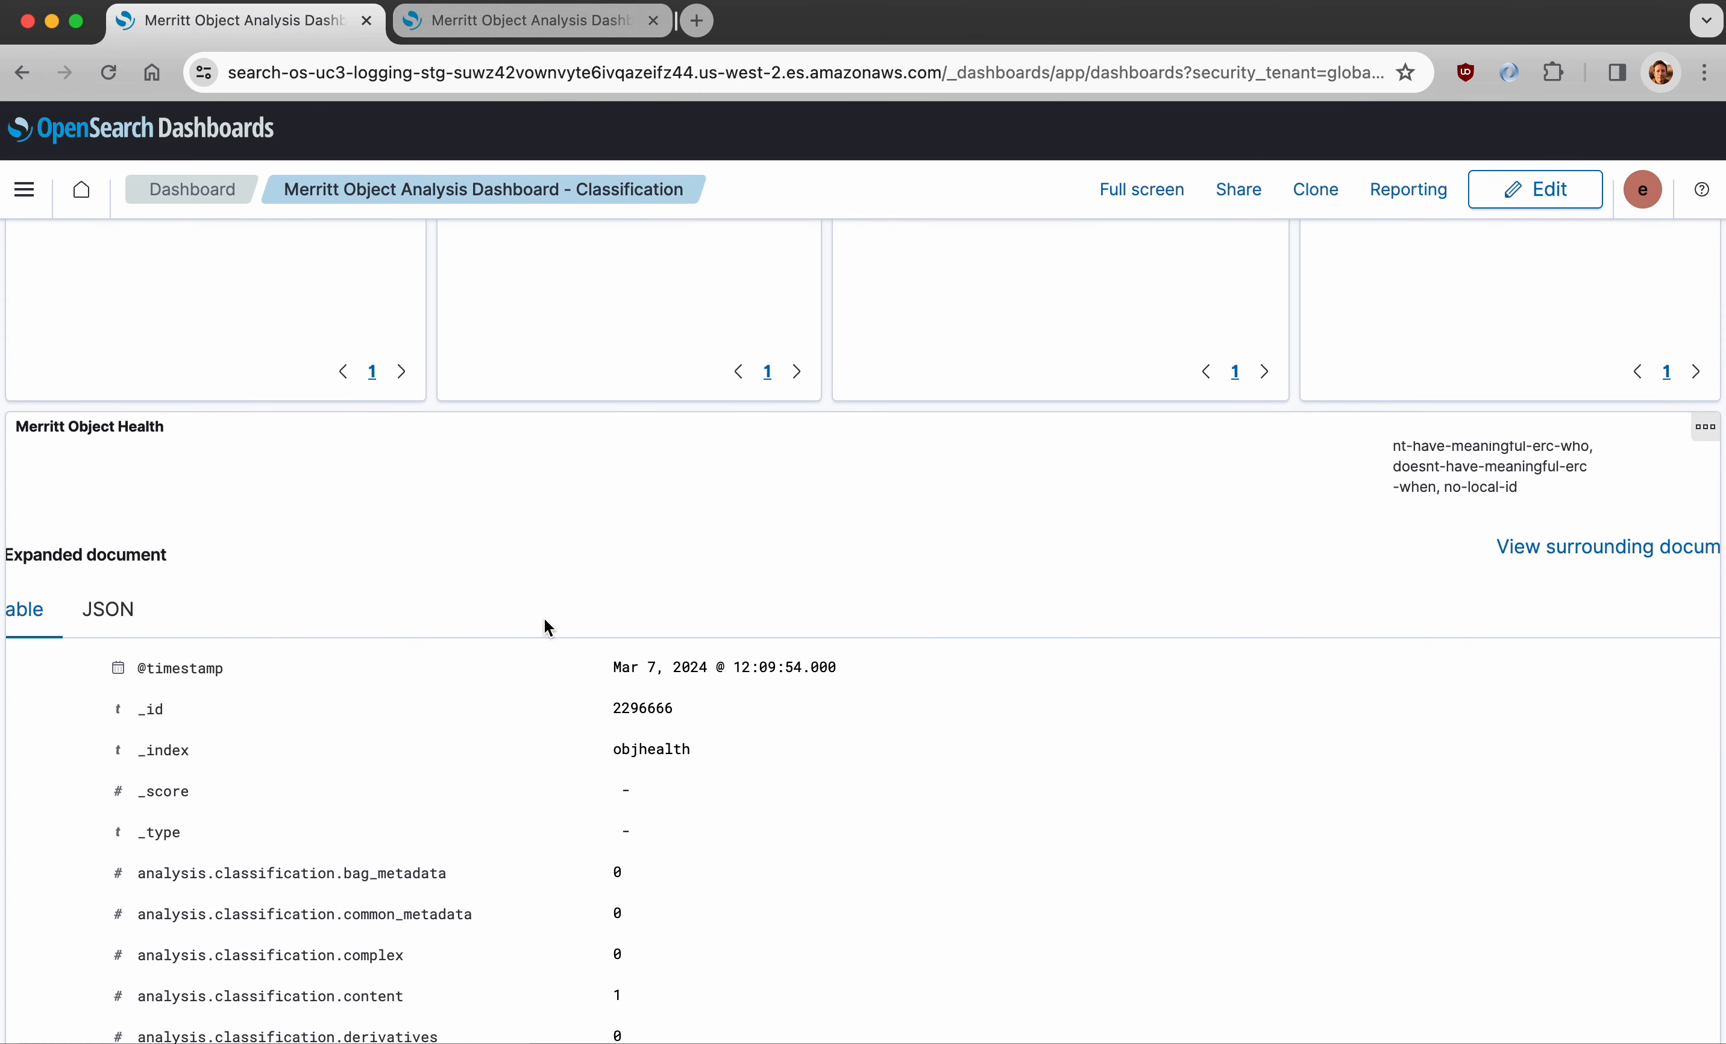
- Collapse the expanded cdl_uc3_was object and review the test status columns of the listed objects in Merritt Object Health
{"action": "scroll", "coordinate": [309, 580], "scroll_direction": "up", "scroll_amount": 3}
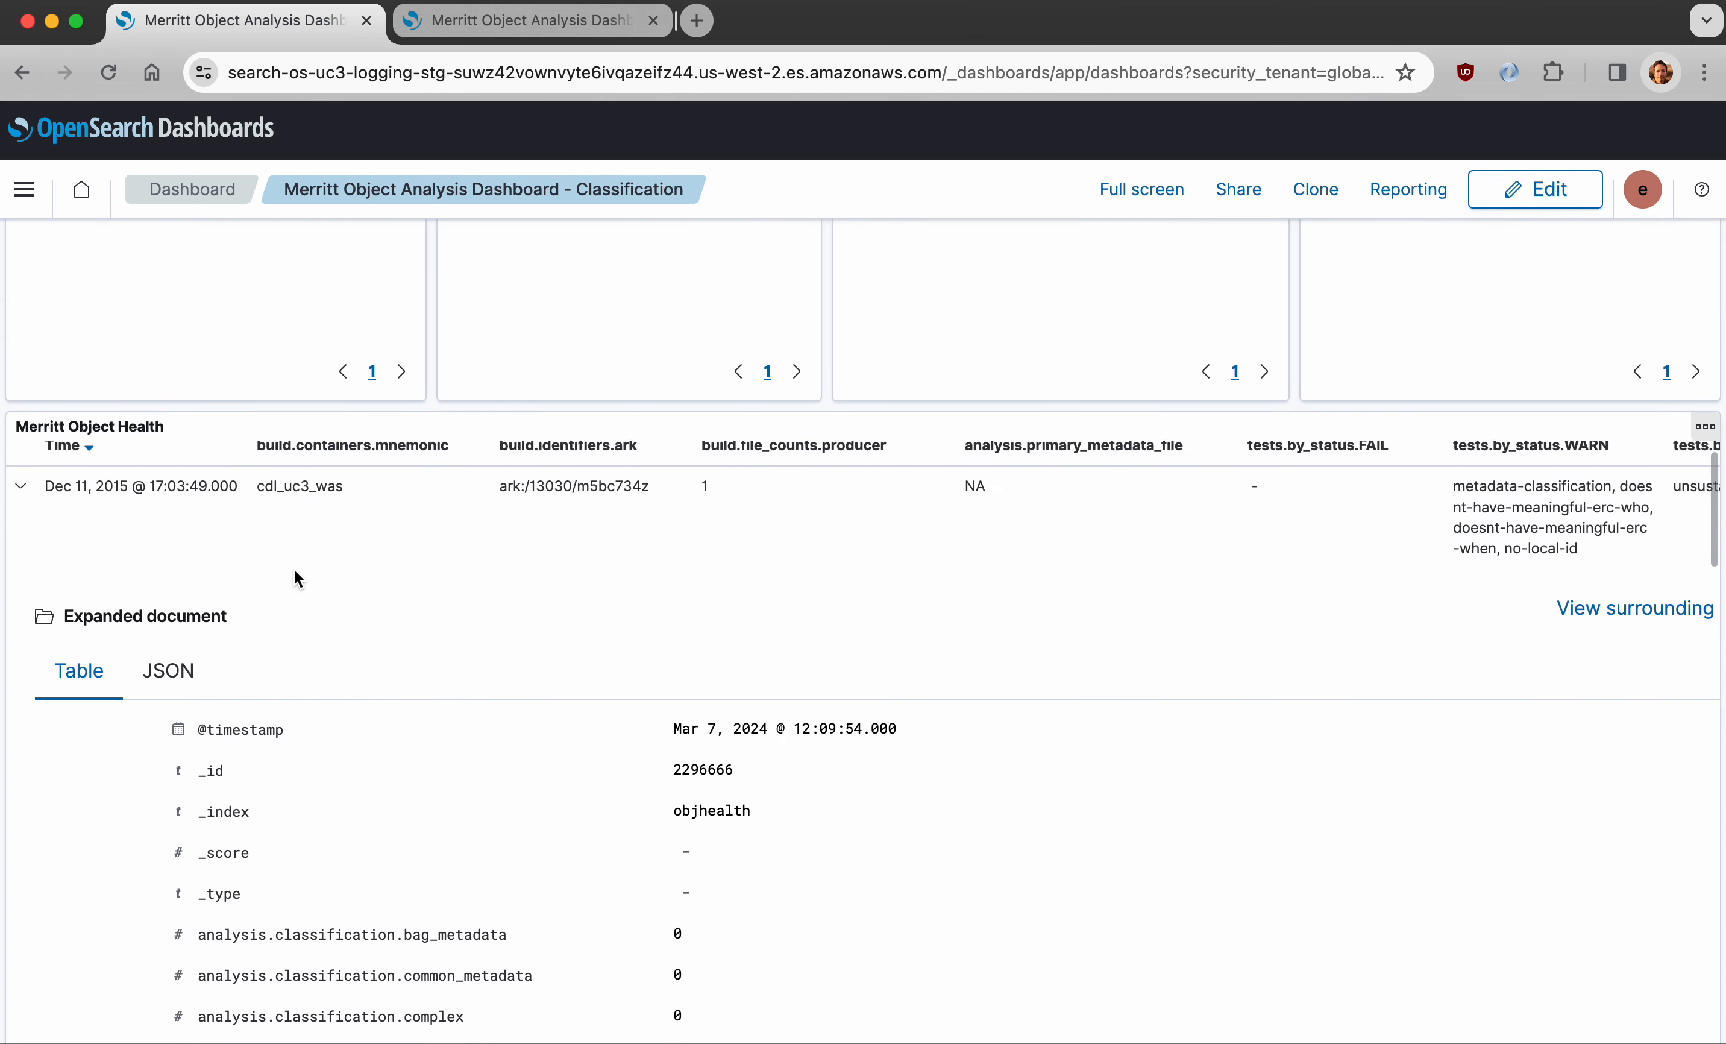
{"action": "left_click", "coordinate": [21, 543]}
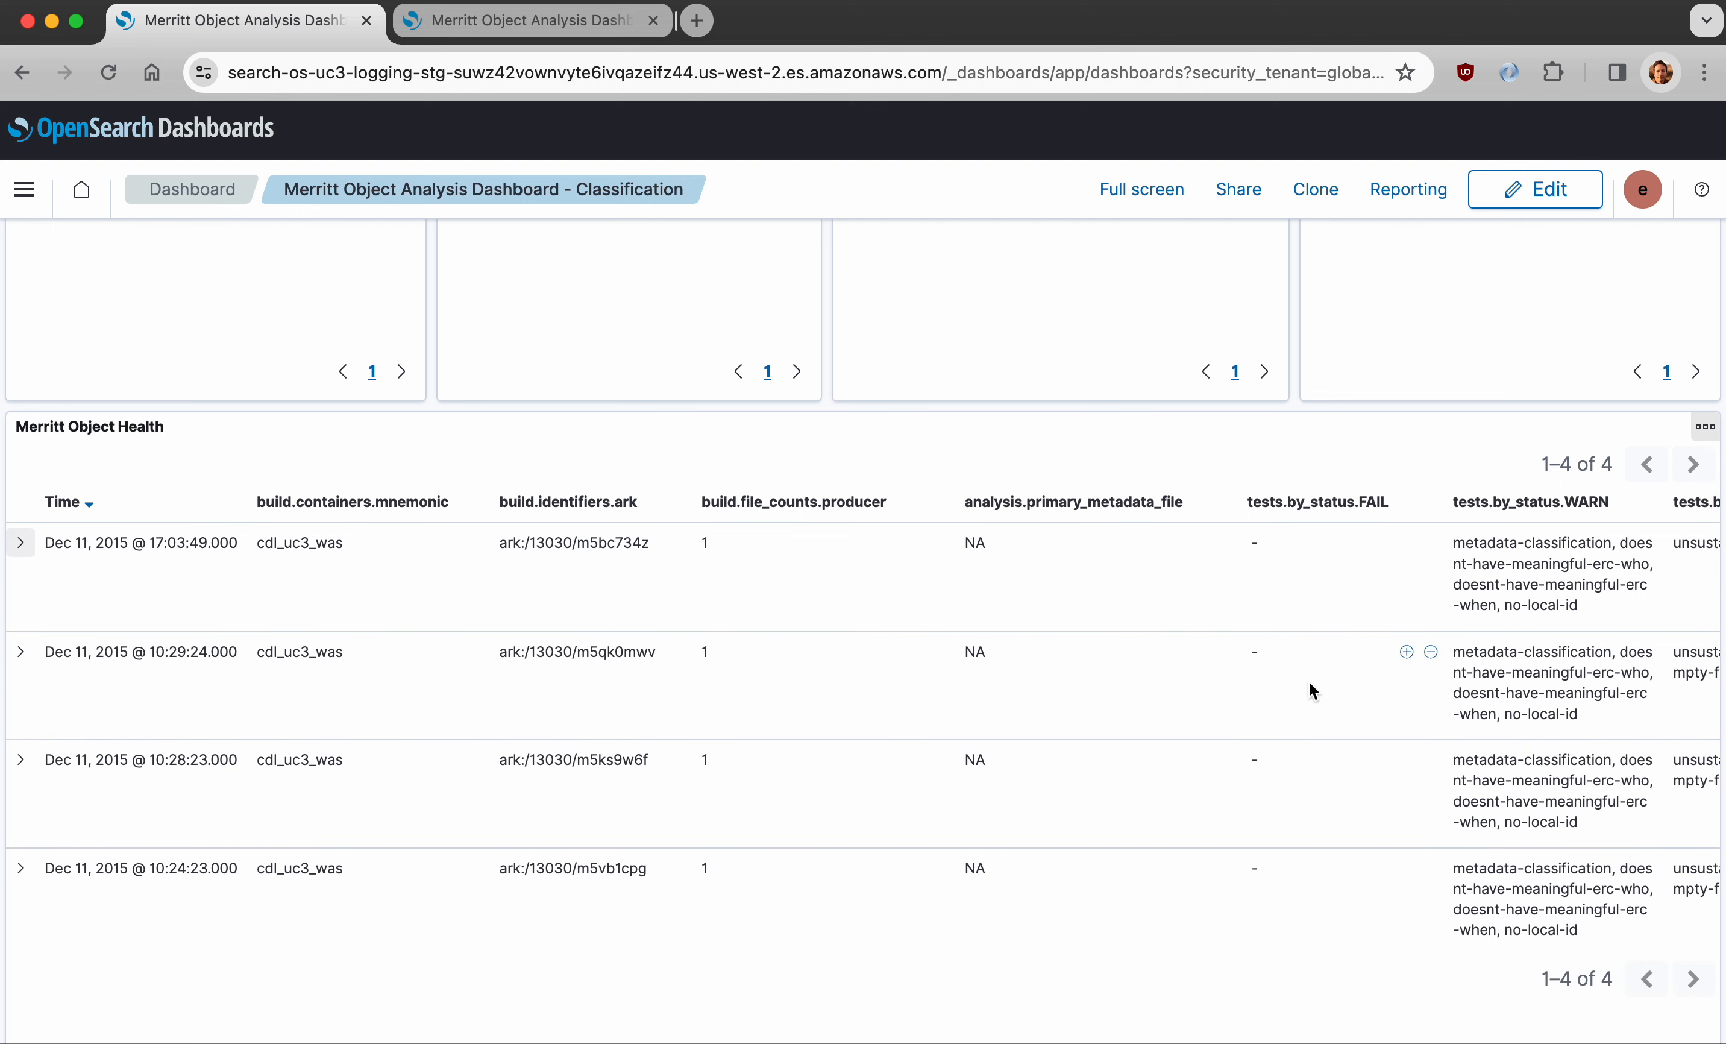
{"action": "scroll", "coordinate": [1311, 639], "scroll_direction": "right", "scroll_amount": 5}
{"action": "scroll", "coordinate": [1311, 638], "scroll_direction": "right", "scroll_amount": 2}
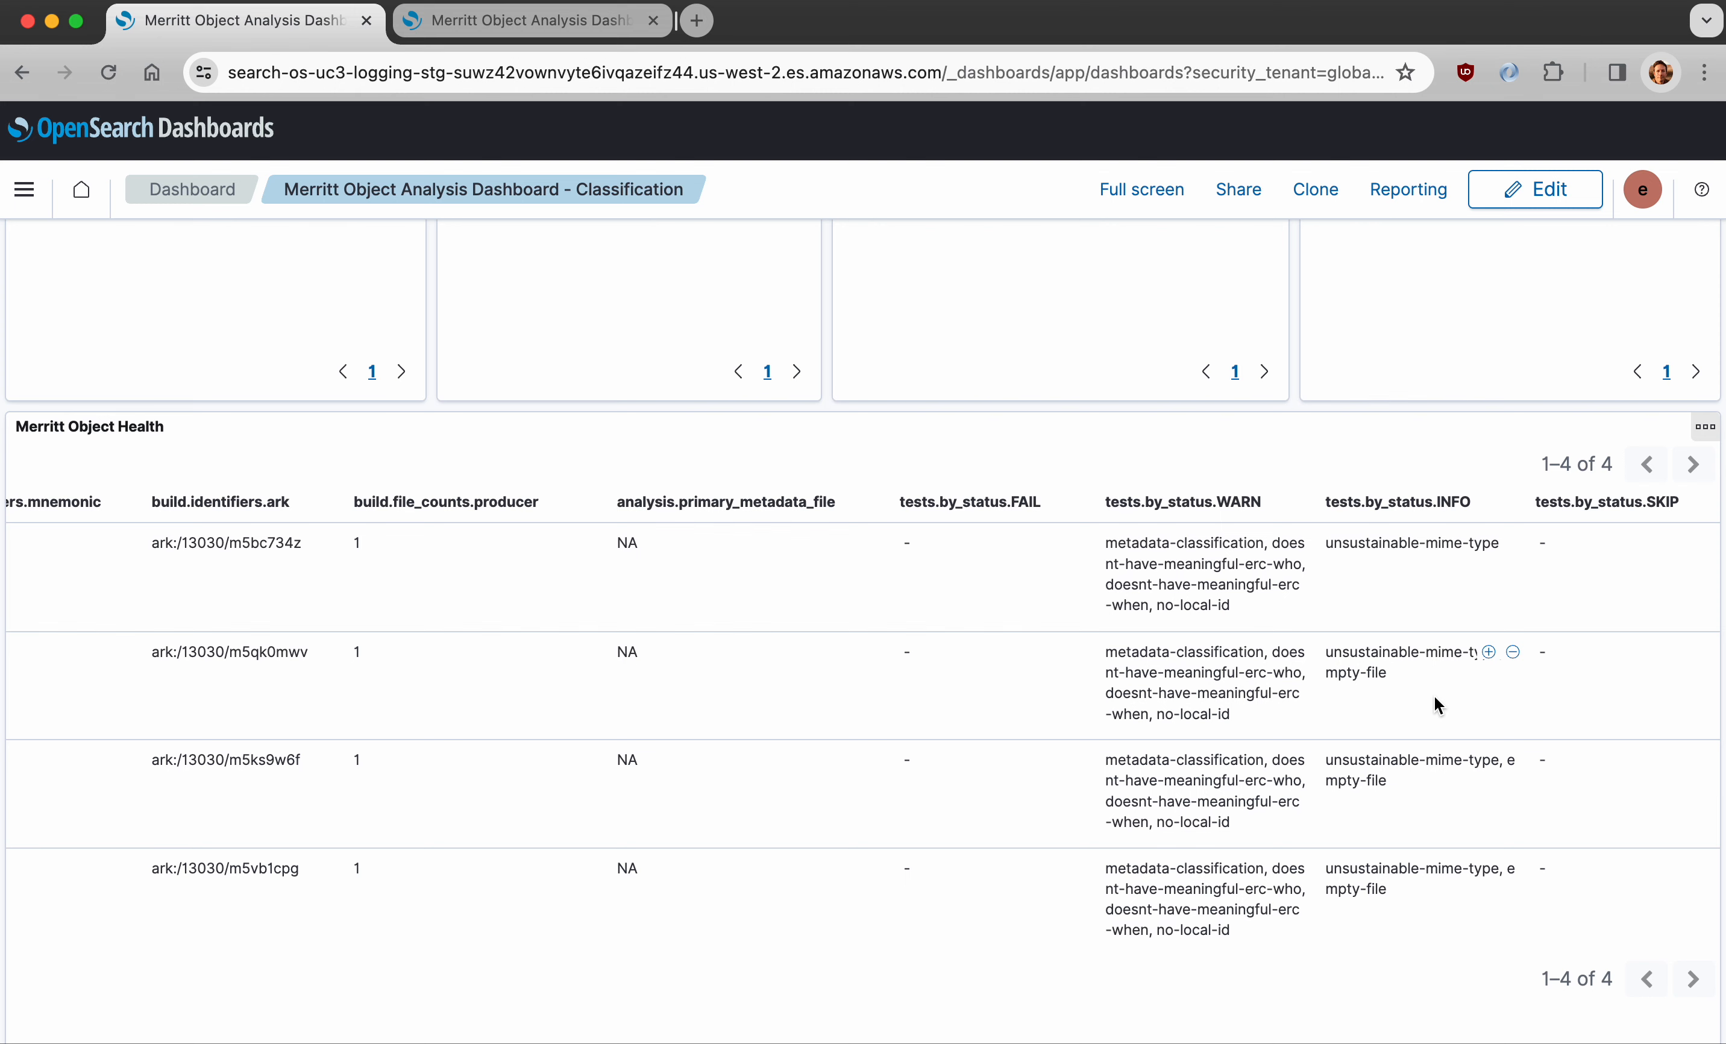
{"action": "scroll", "coordinate": [1107, 468], "scroll_direction": "left", "scroll_amount": 3}
- Remove the cdl_uc3_was mnemonic filter and the unsustainable-mime-type test filter from the dashboard
{"action": "scroll", "coordinate": [1107, 468], "scroll_direction": "up", "scroll_amount": 2}
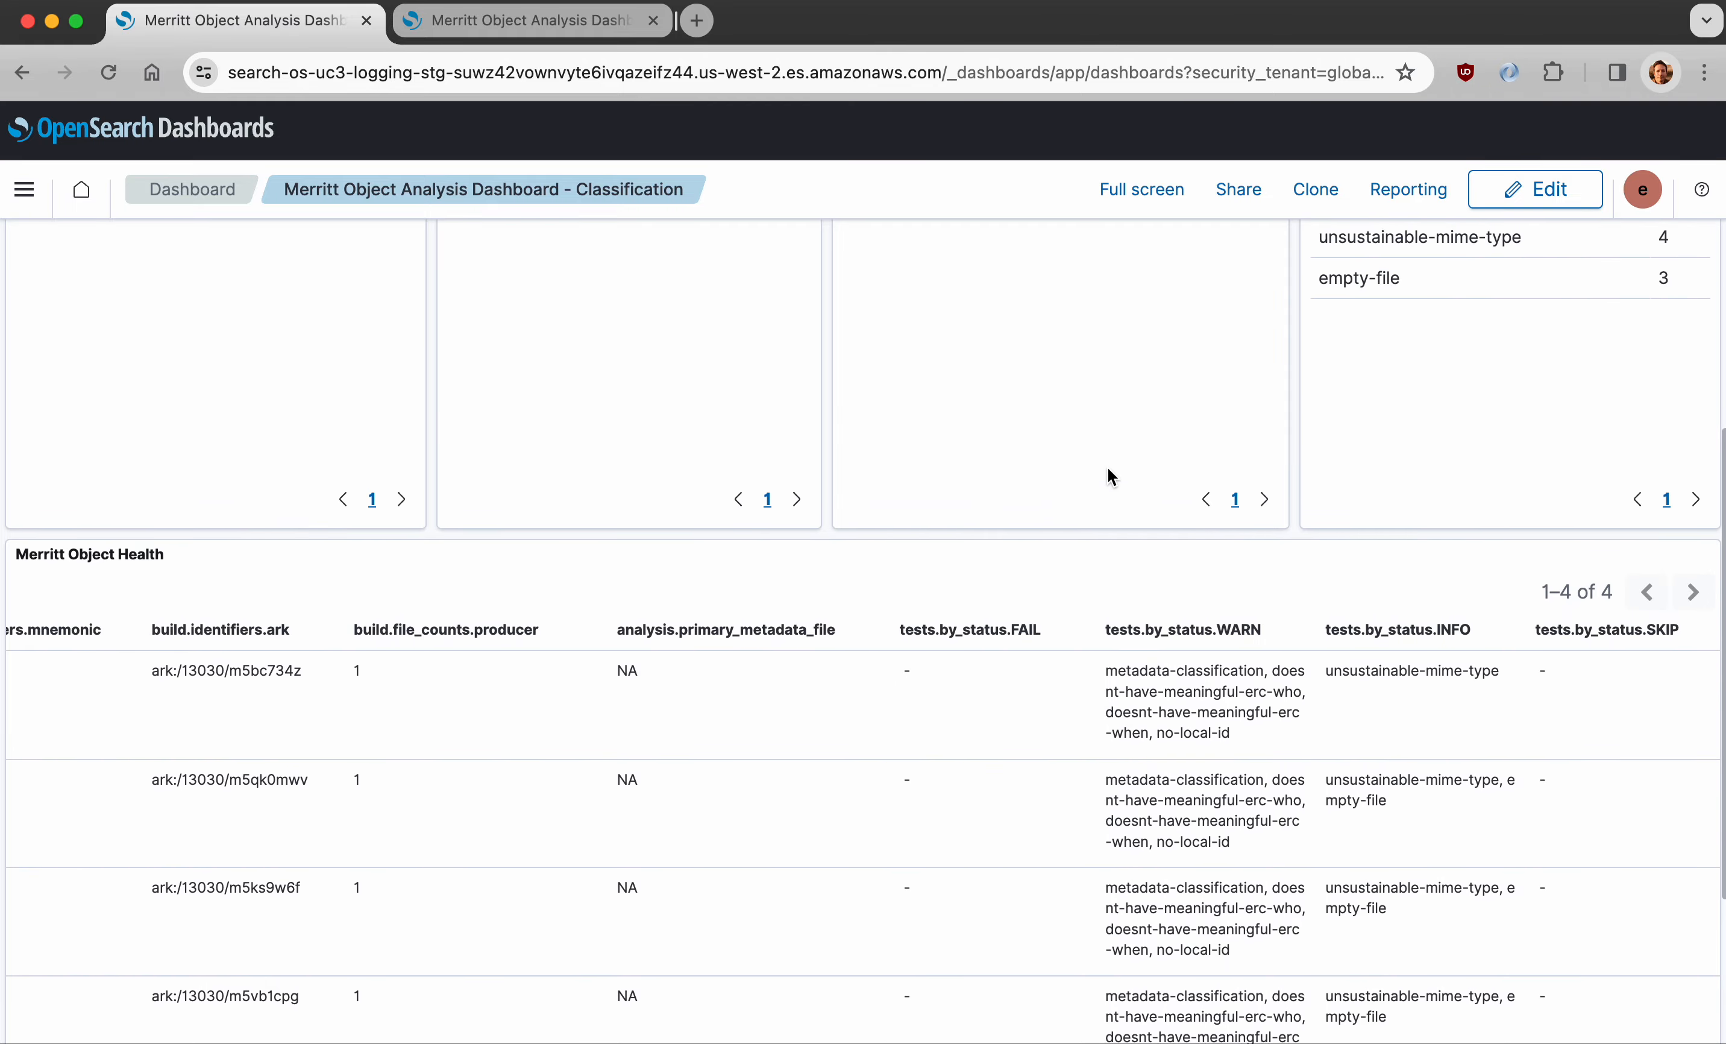
{"action": "scroll", "coordinate": [1107, 468], "scroll_direction": "up", "scroll_amount": 5}
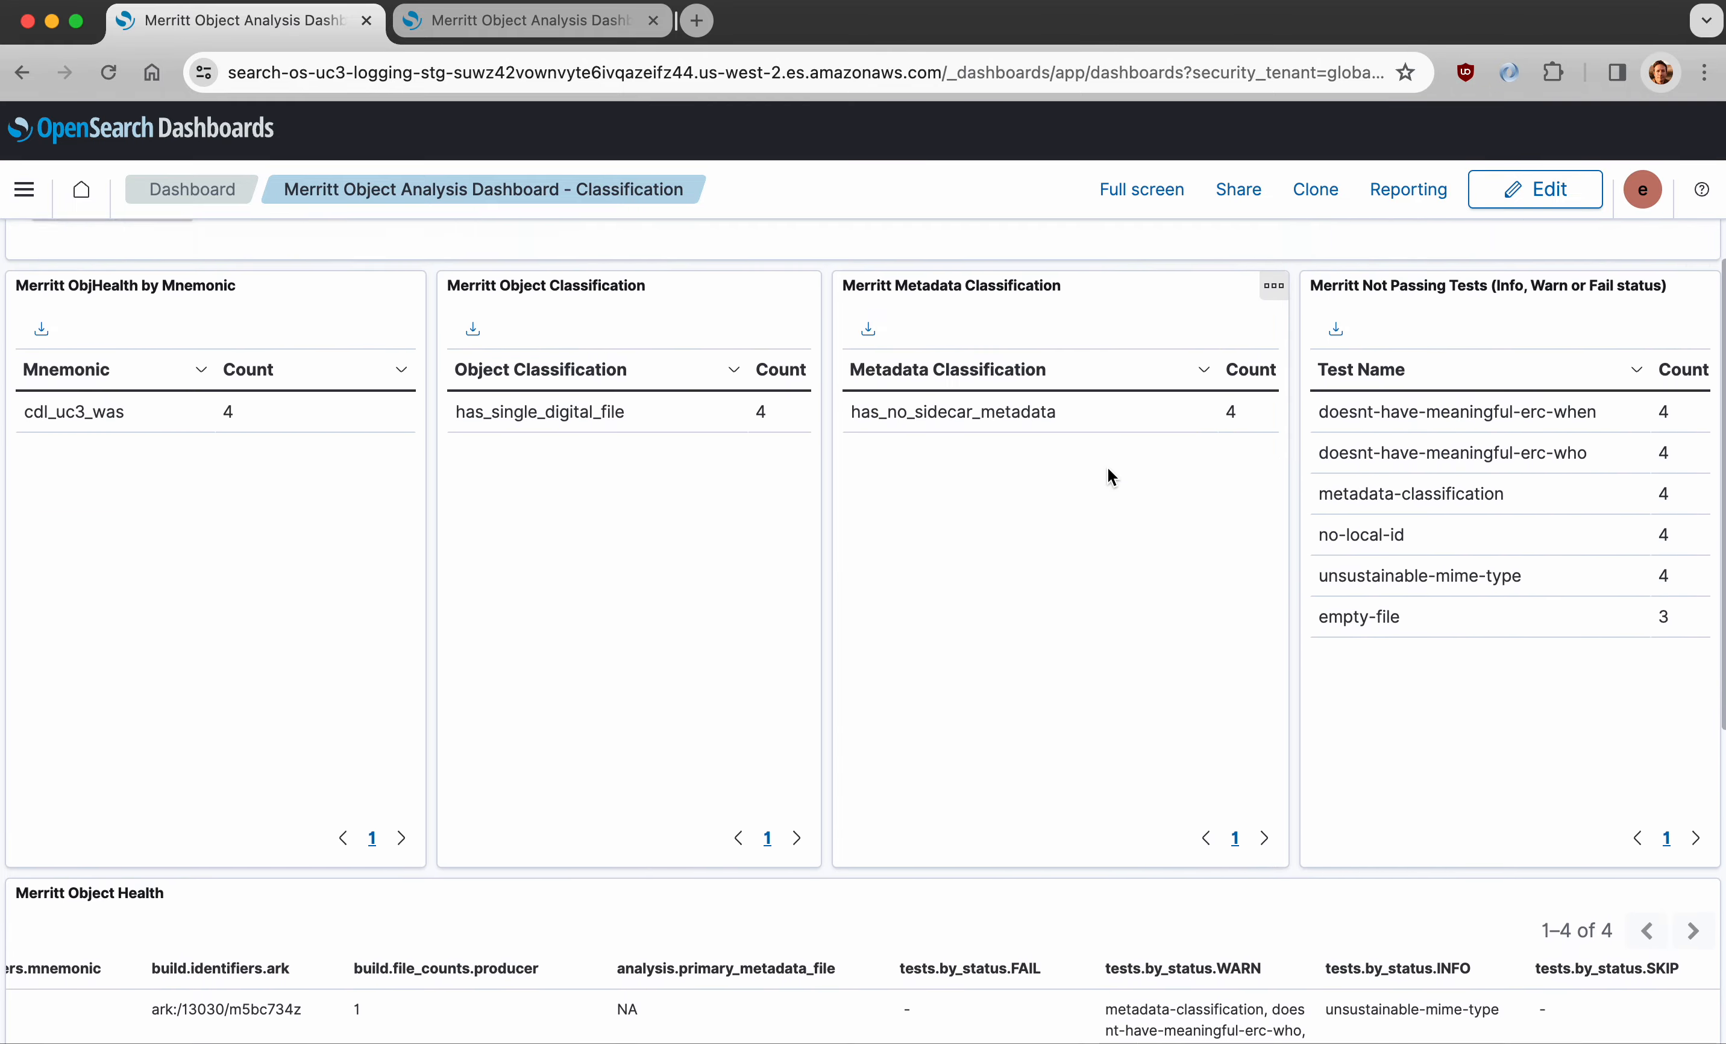
{"action": "scroll", "coordinate": [1107, 468], "scroll_direction": "up", "scroll_amount": 5}
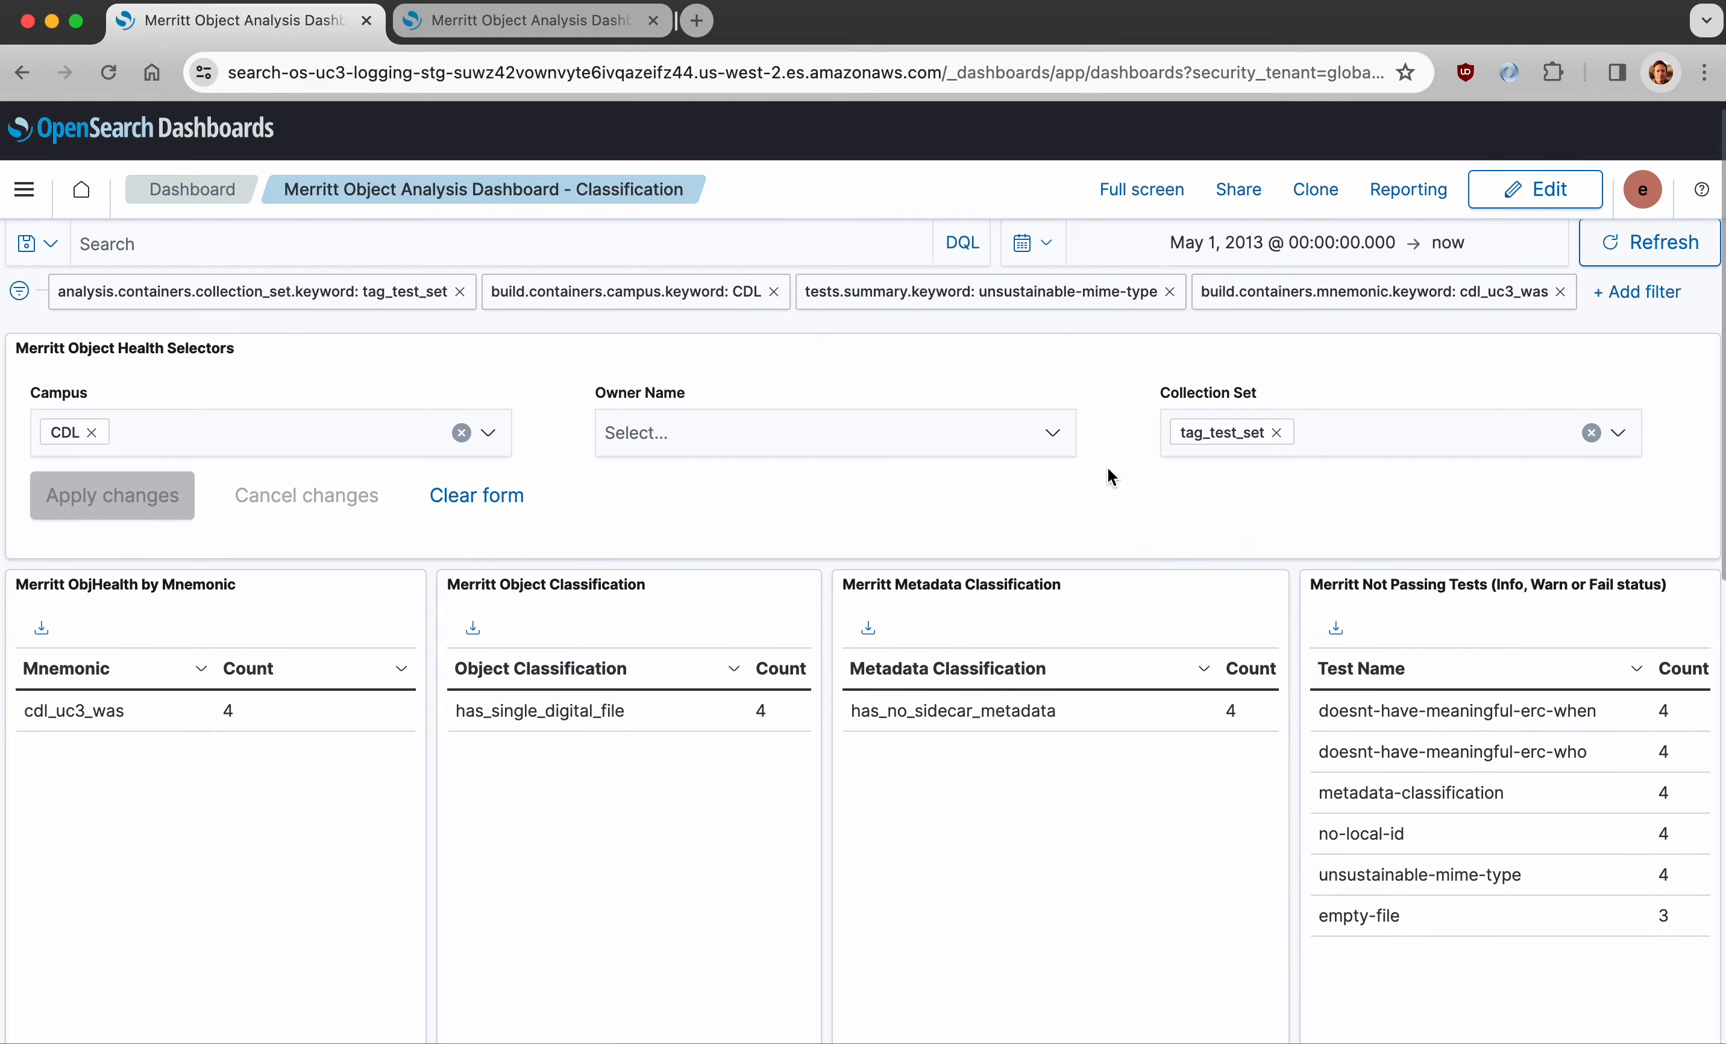
{"action": "scroll", "coordinate": [1107, 469], "scroll_direction": "up", "scroll_amount": 1}
{"action": "left_click", "coordinate": [1561, 302]}
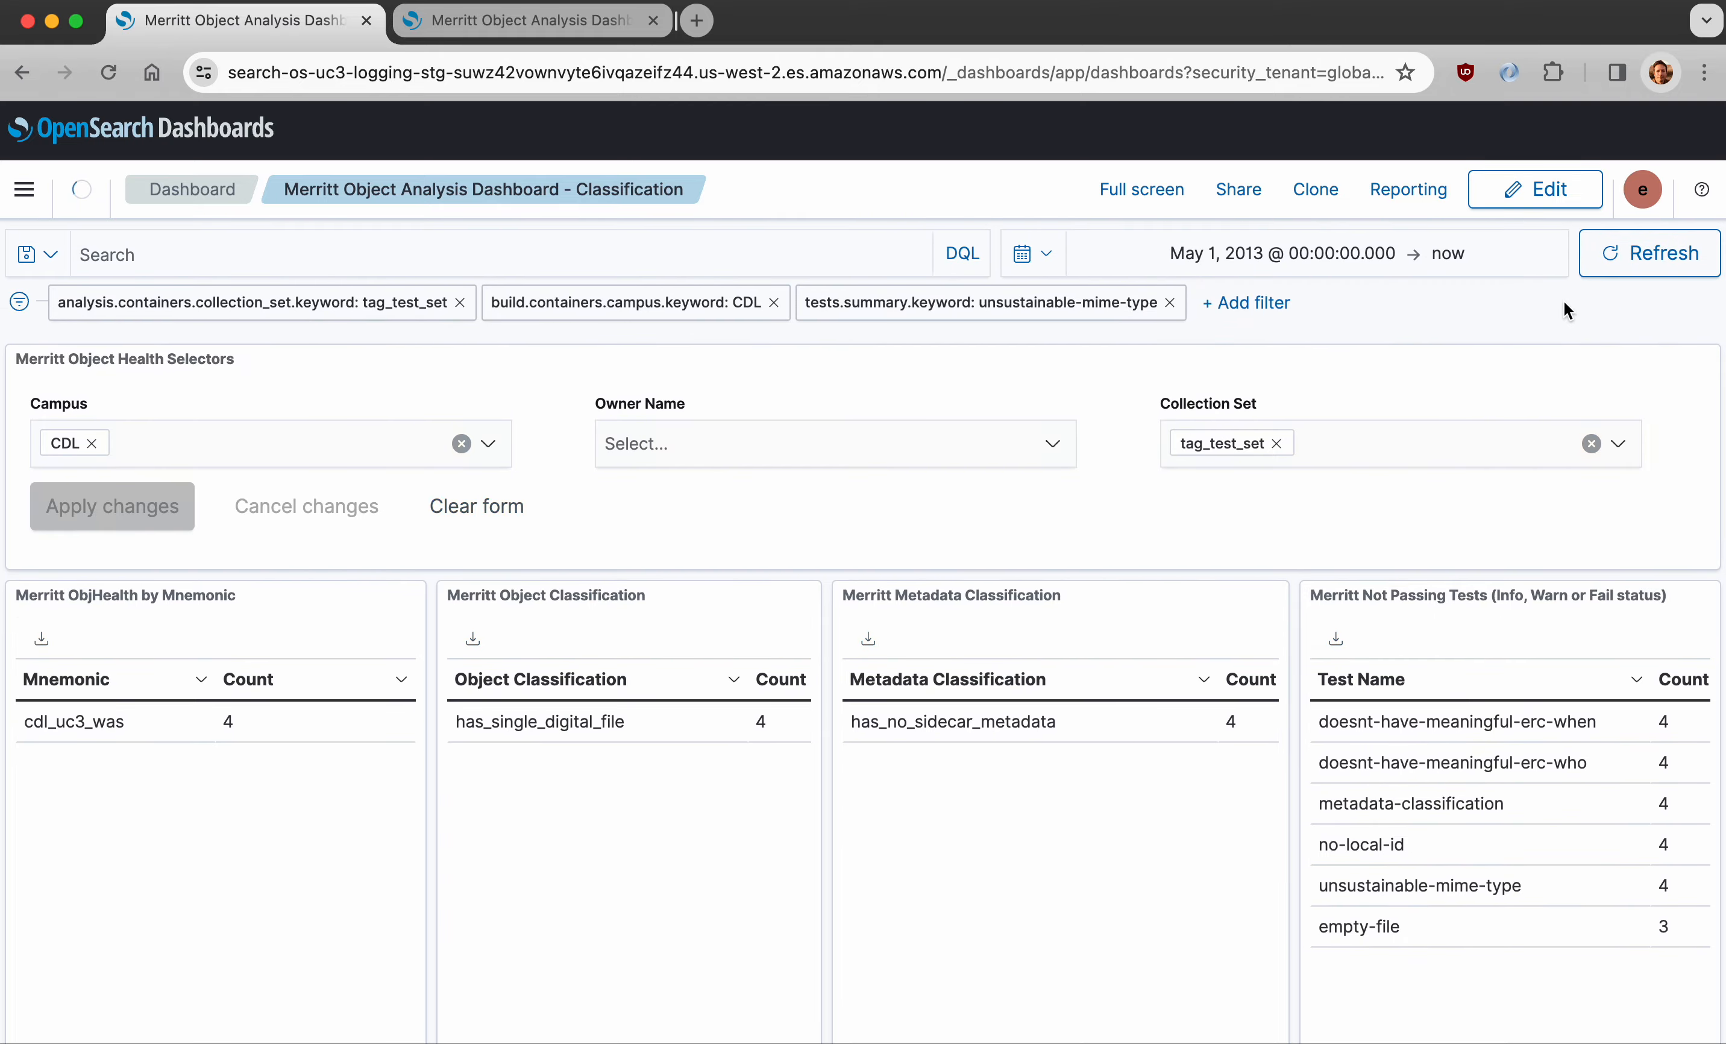
{"action": "scroll", "coordinate": [1439, 703], "scroll_direction": "down", "scroll_amount": 3}
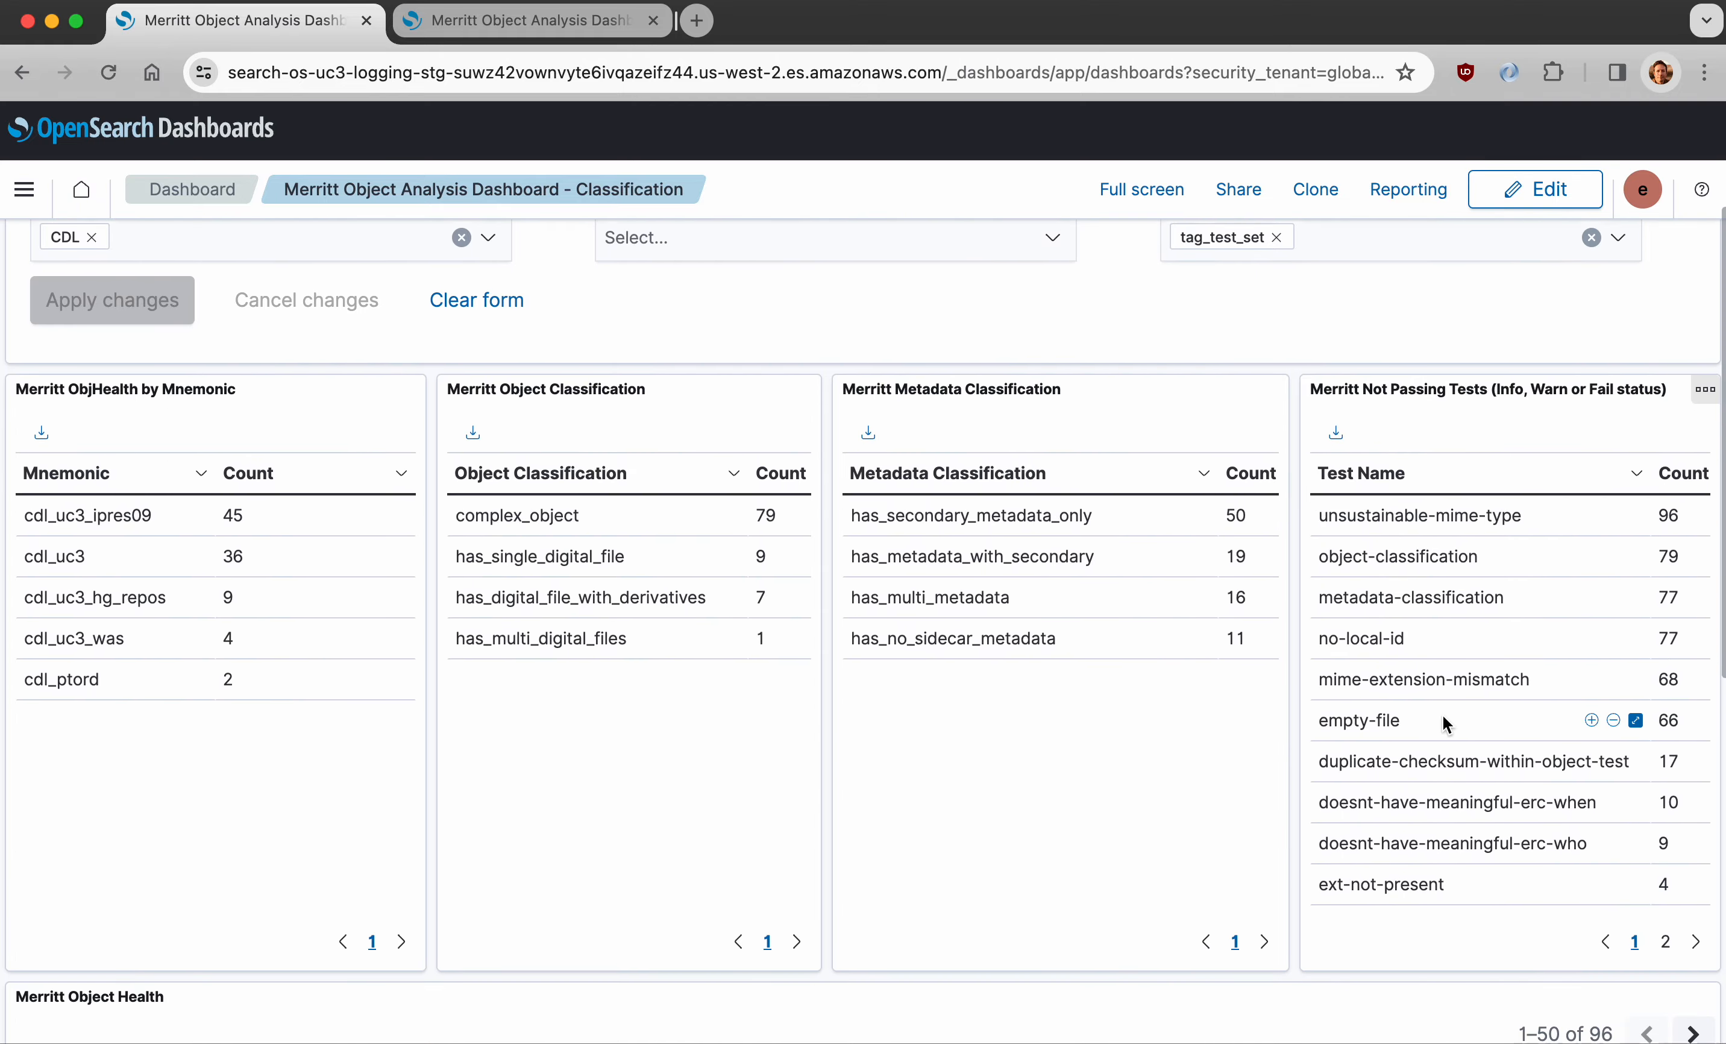
{"action": "scroll", "coordinate": [1444, 724], "scroll_direction": "up", "scroll_amount": 3}
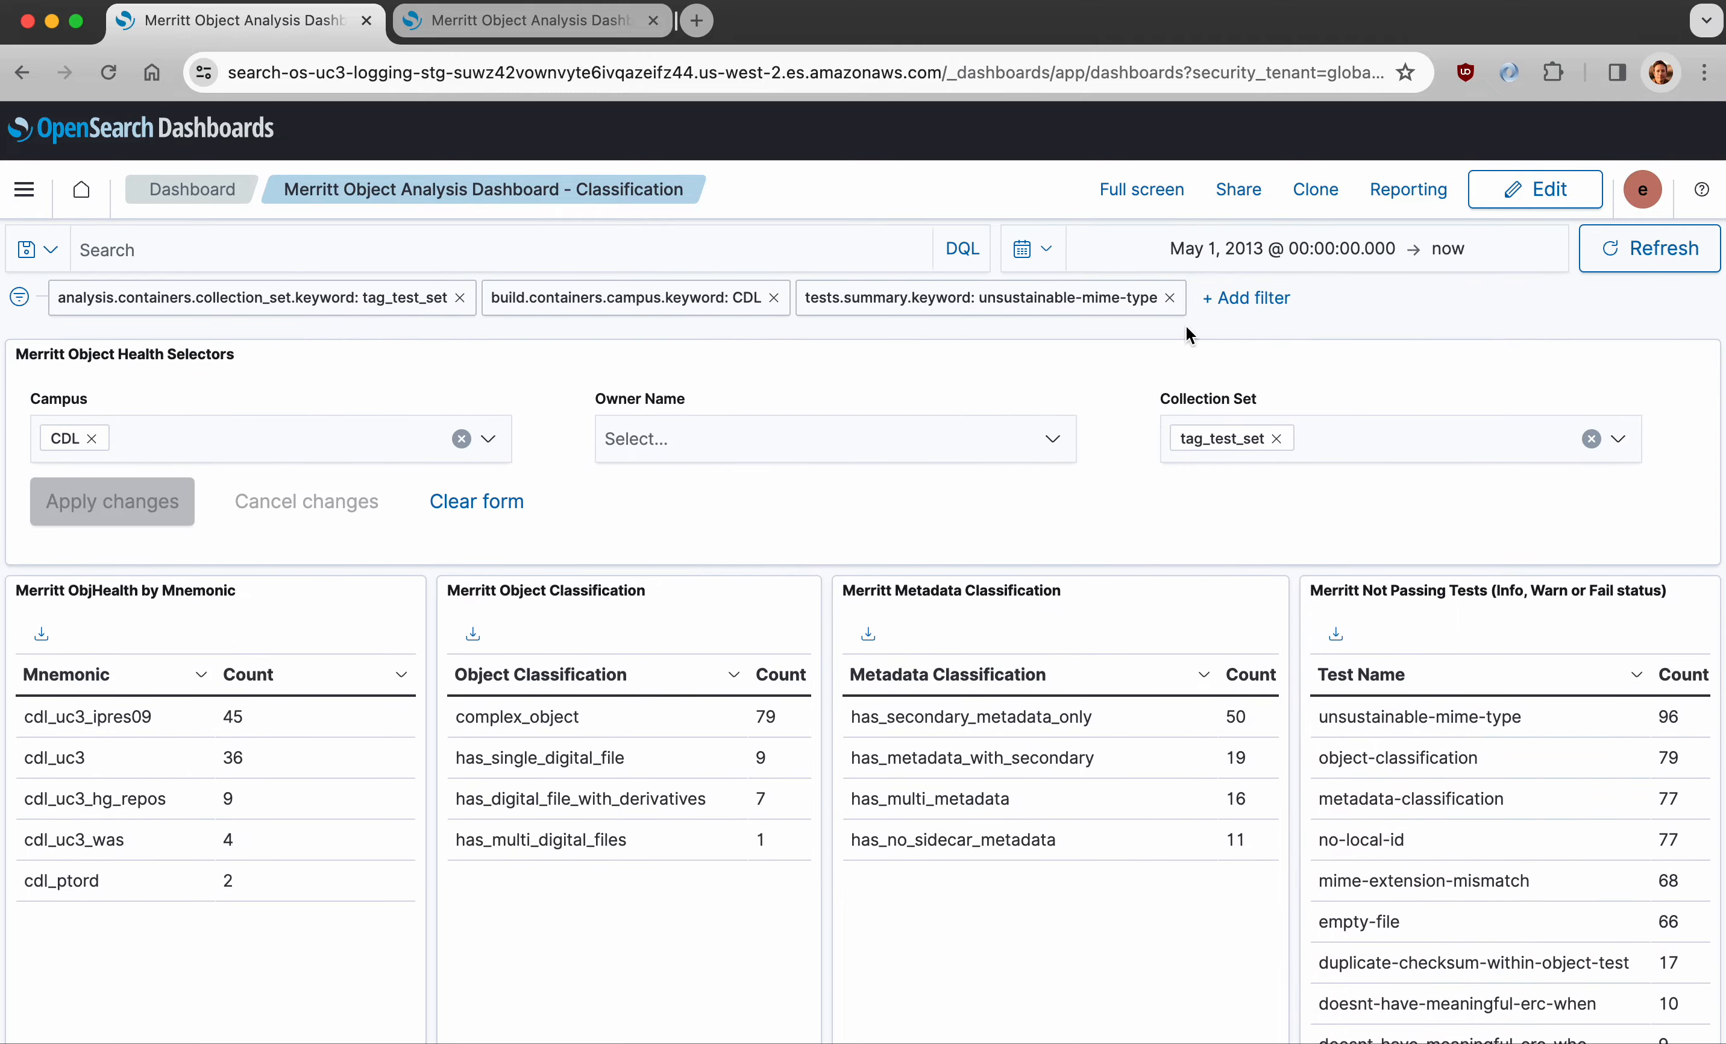
{"action": "left_click", "coordinate": [1170, 299]}
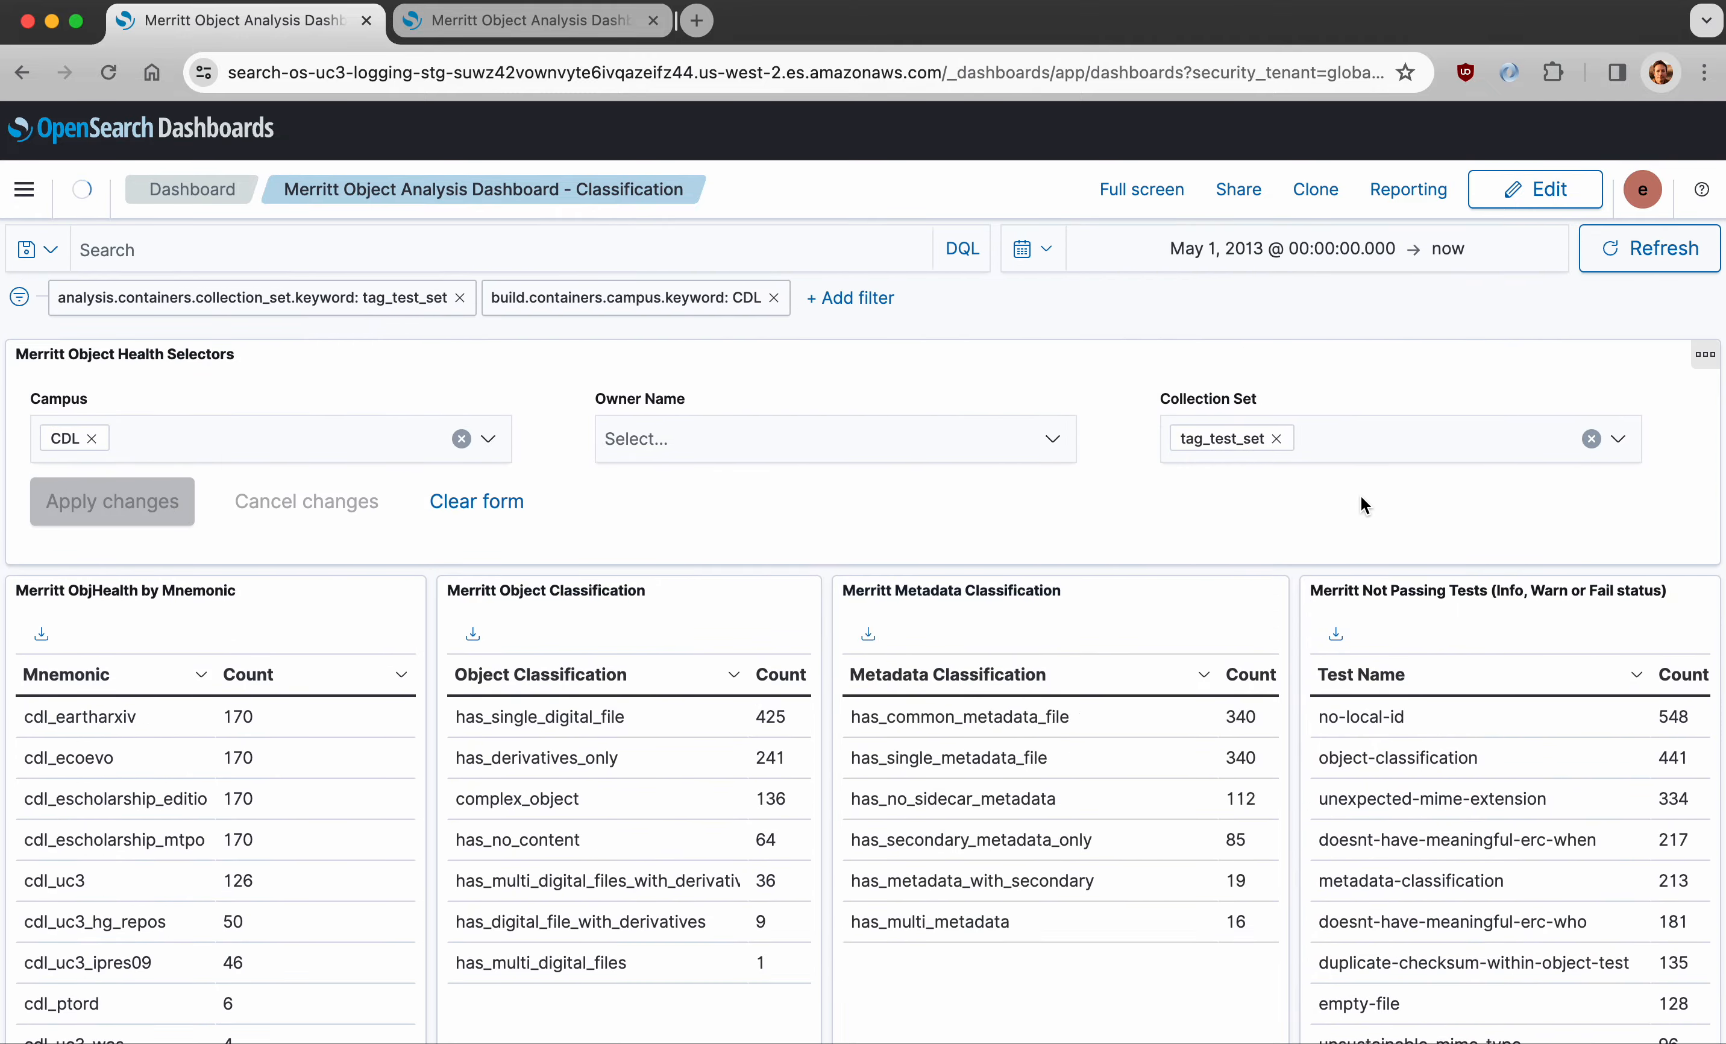
- Filter the dashboard by the mime-extension-mismatch test and the cdl_eartharxiv mnemonic
{"action": "scroll", "coordinate": [1361, 497], "scroll_direction": "down", "scroll_amount": 3}
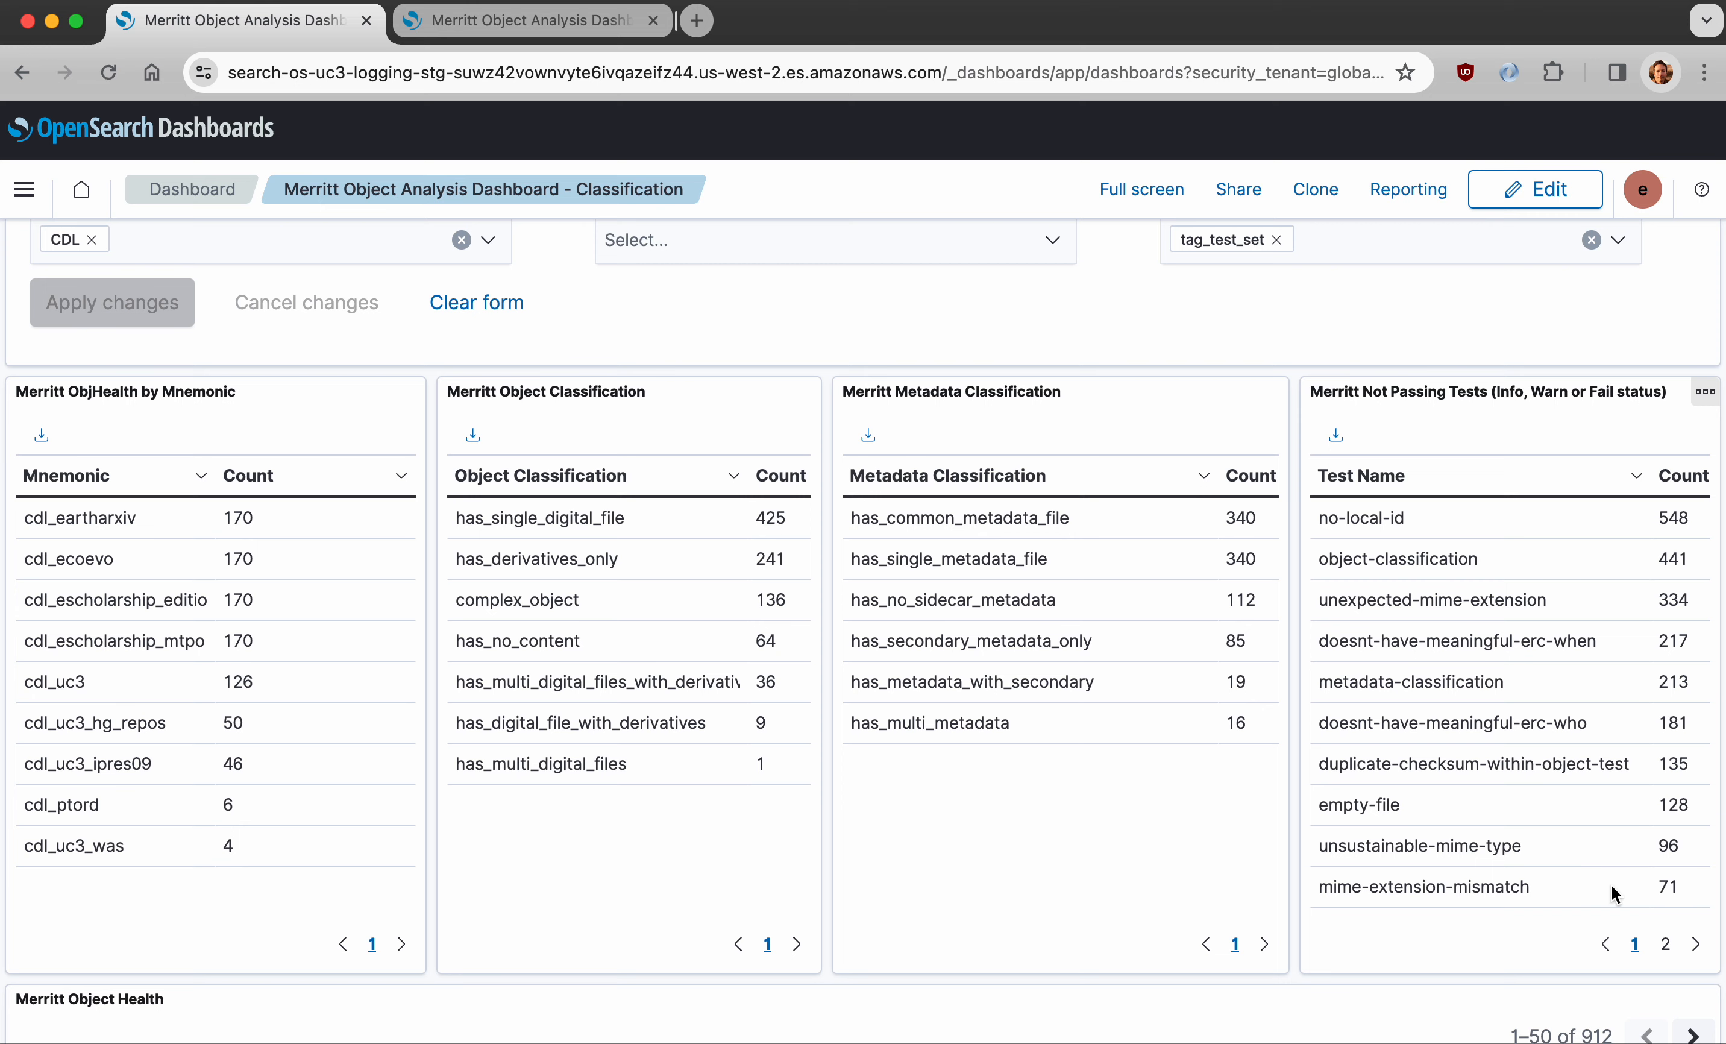
{"action": "left_click", "coordinate": [1592, 887]}
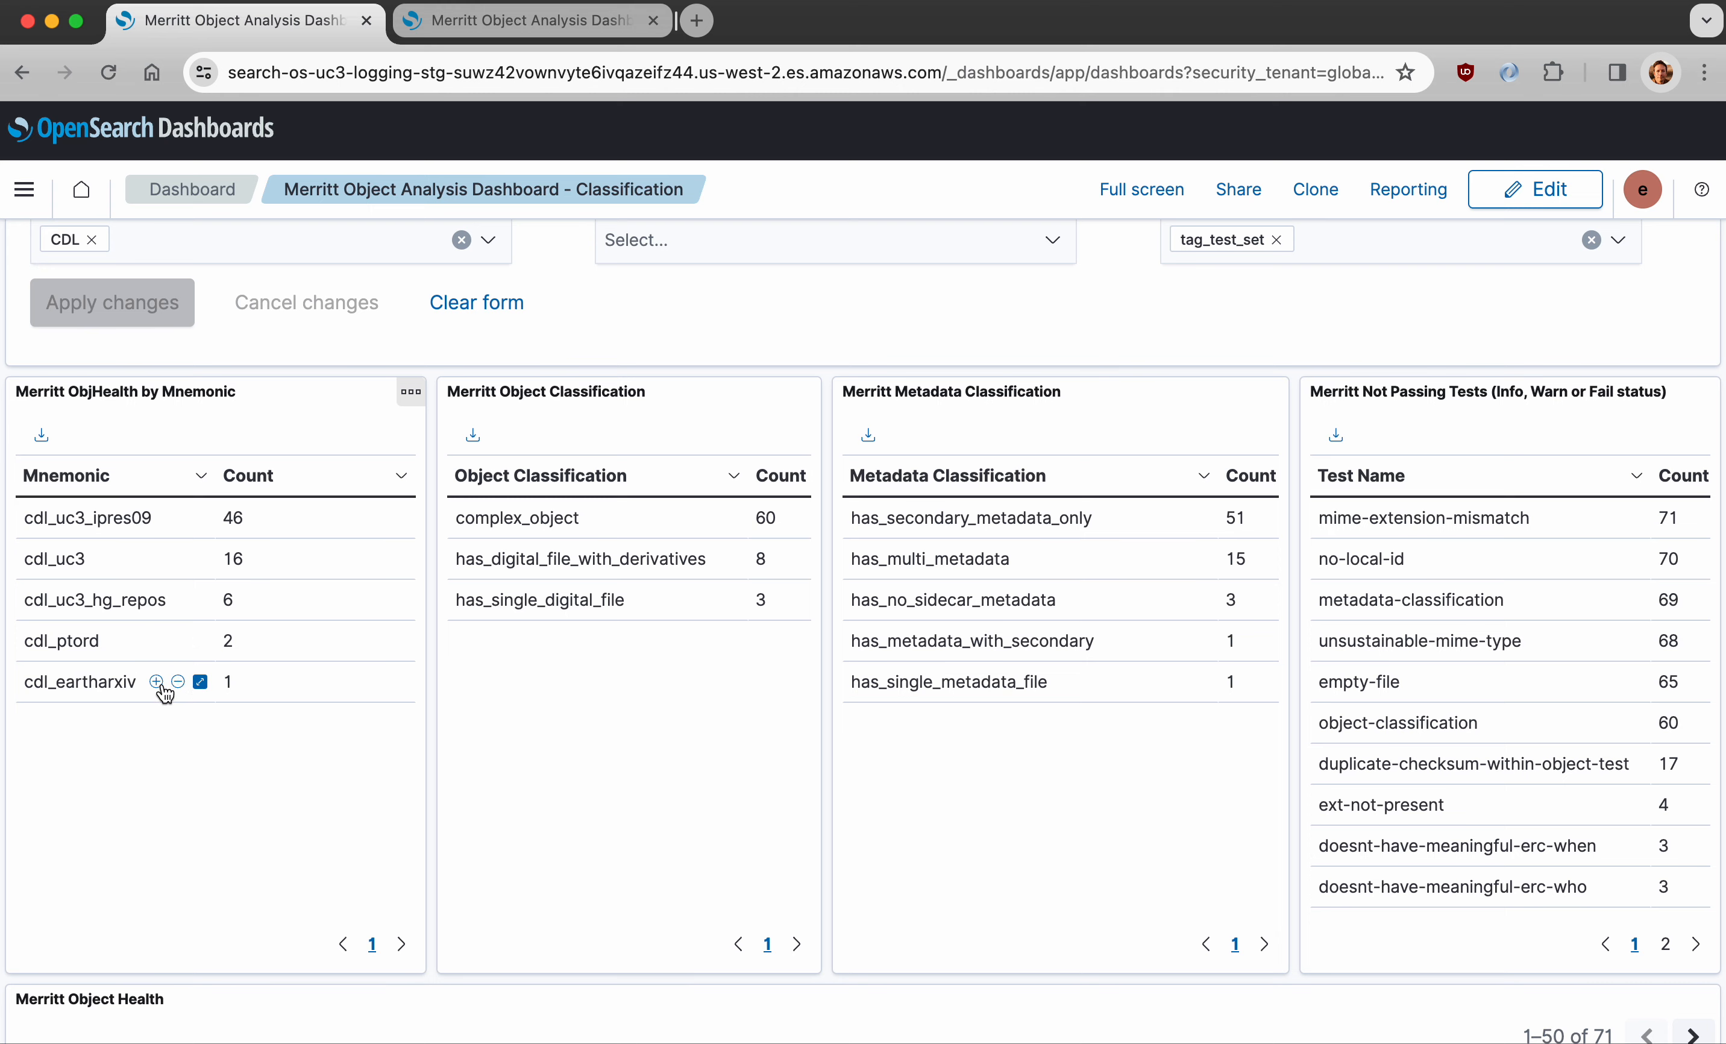
{"action": "left_click", "coordinate": [159, 682]}
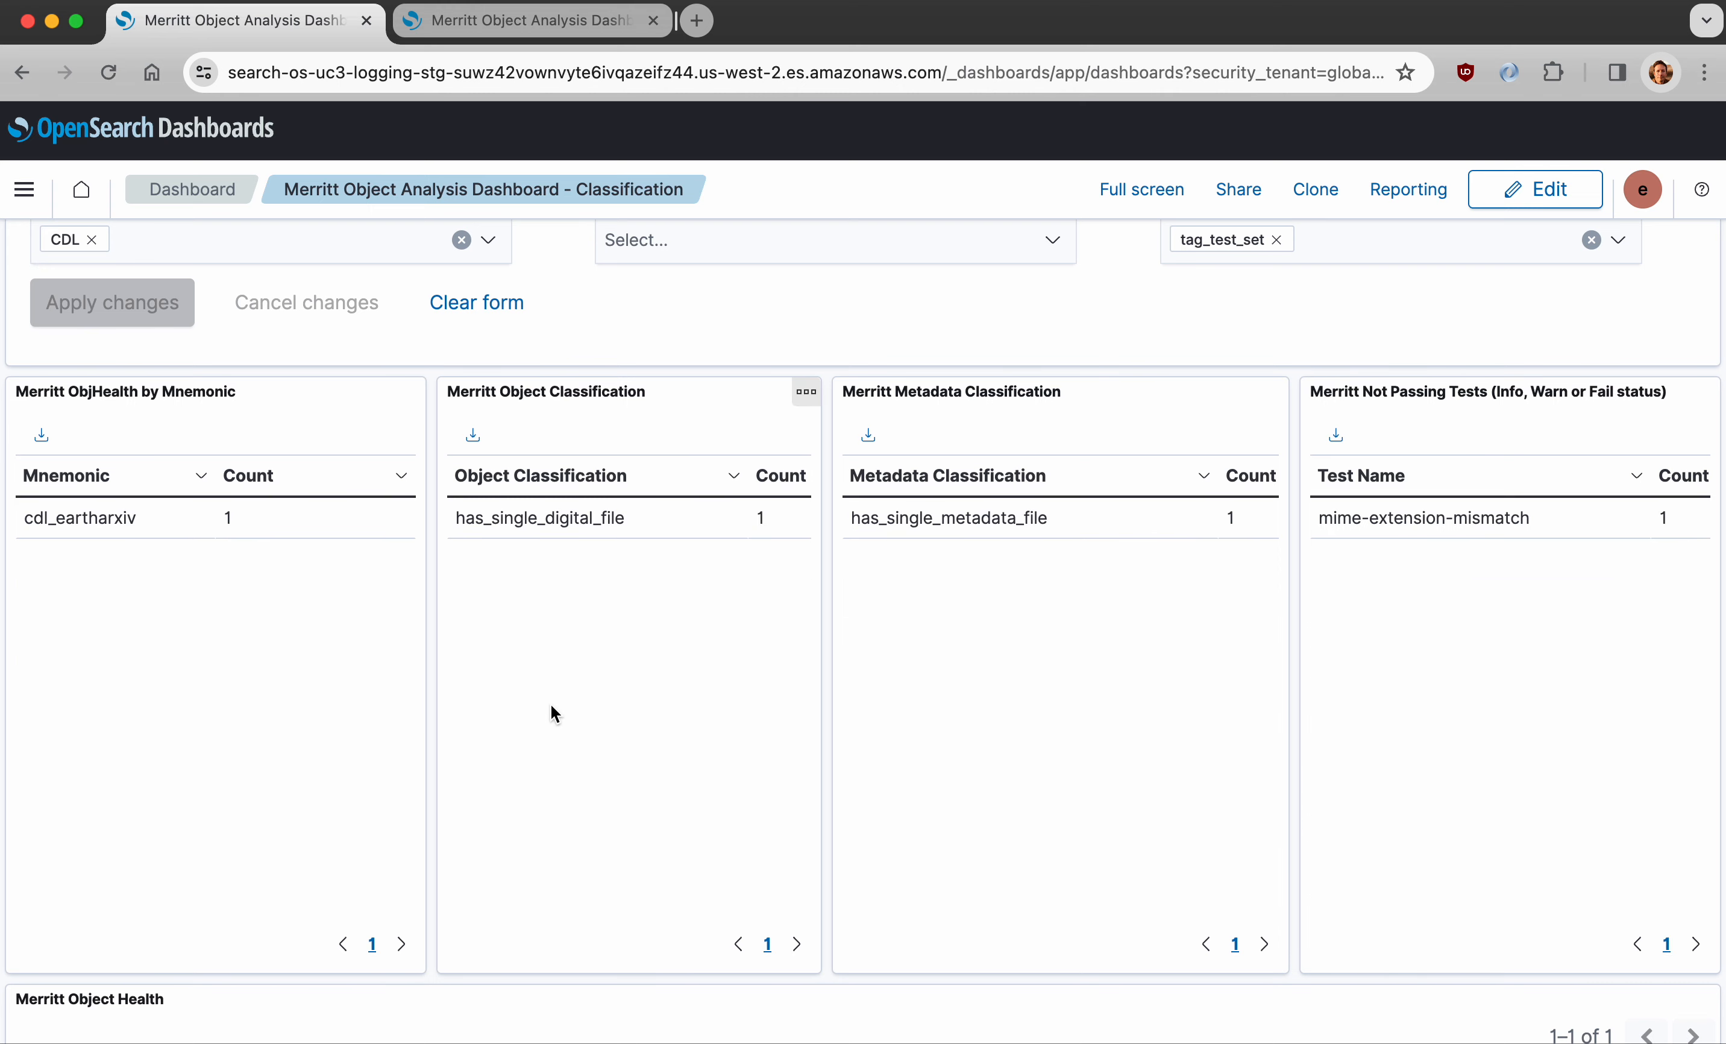
- Review the cdl_eartharxiv object's identifier, producer file count, primary metadata file and test status columns in Merritt Object Health
{"action": "scroll", "coordinate": [552, 707], "scroll_direction": "down", "scroll_amount": 6}
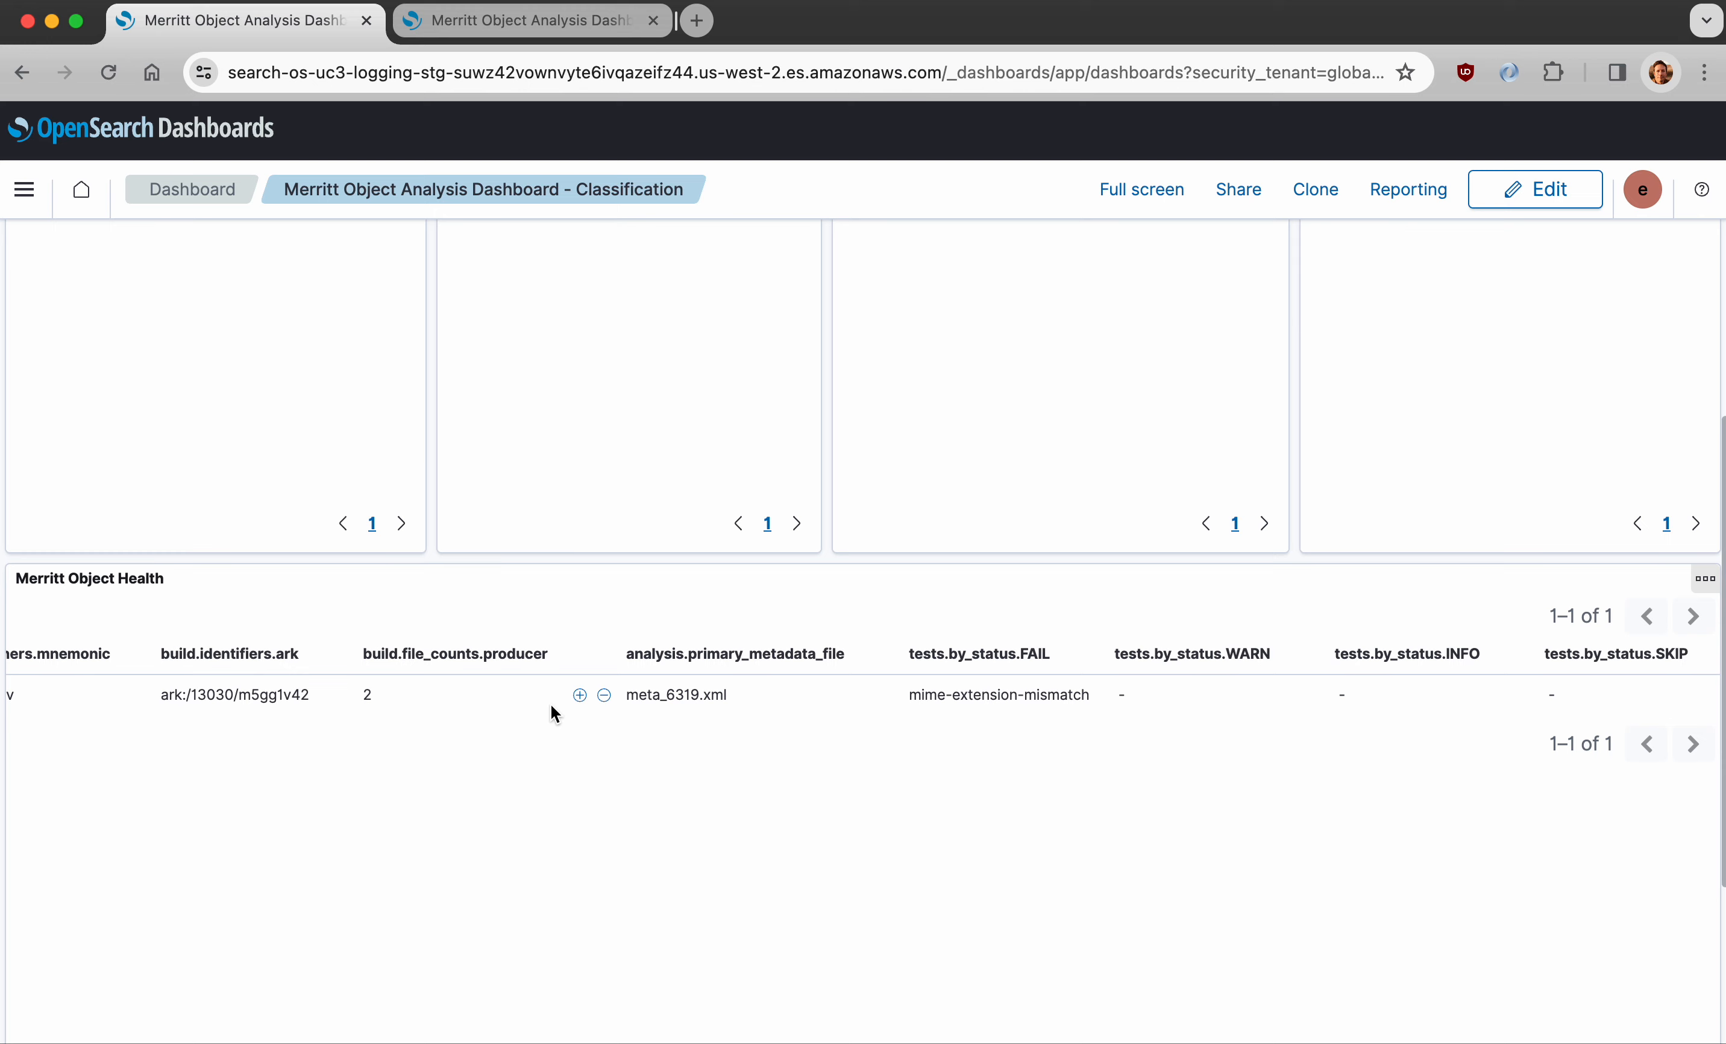
{"action": "scroll", "coordinate": [550, 704], "scroll_direction": "down", "scroll_amount": 1}
{"action": "scroll", "coordinate": [551, 704], "scroll_direction": "left", "scroll_amount": 3}
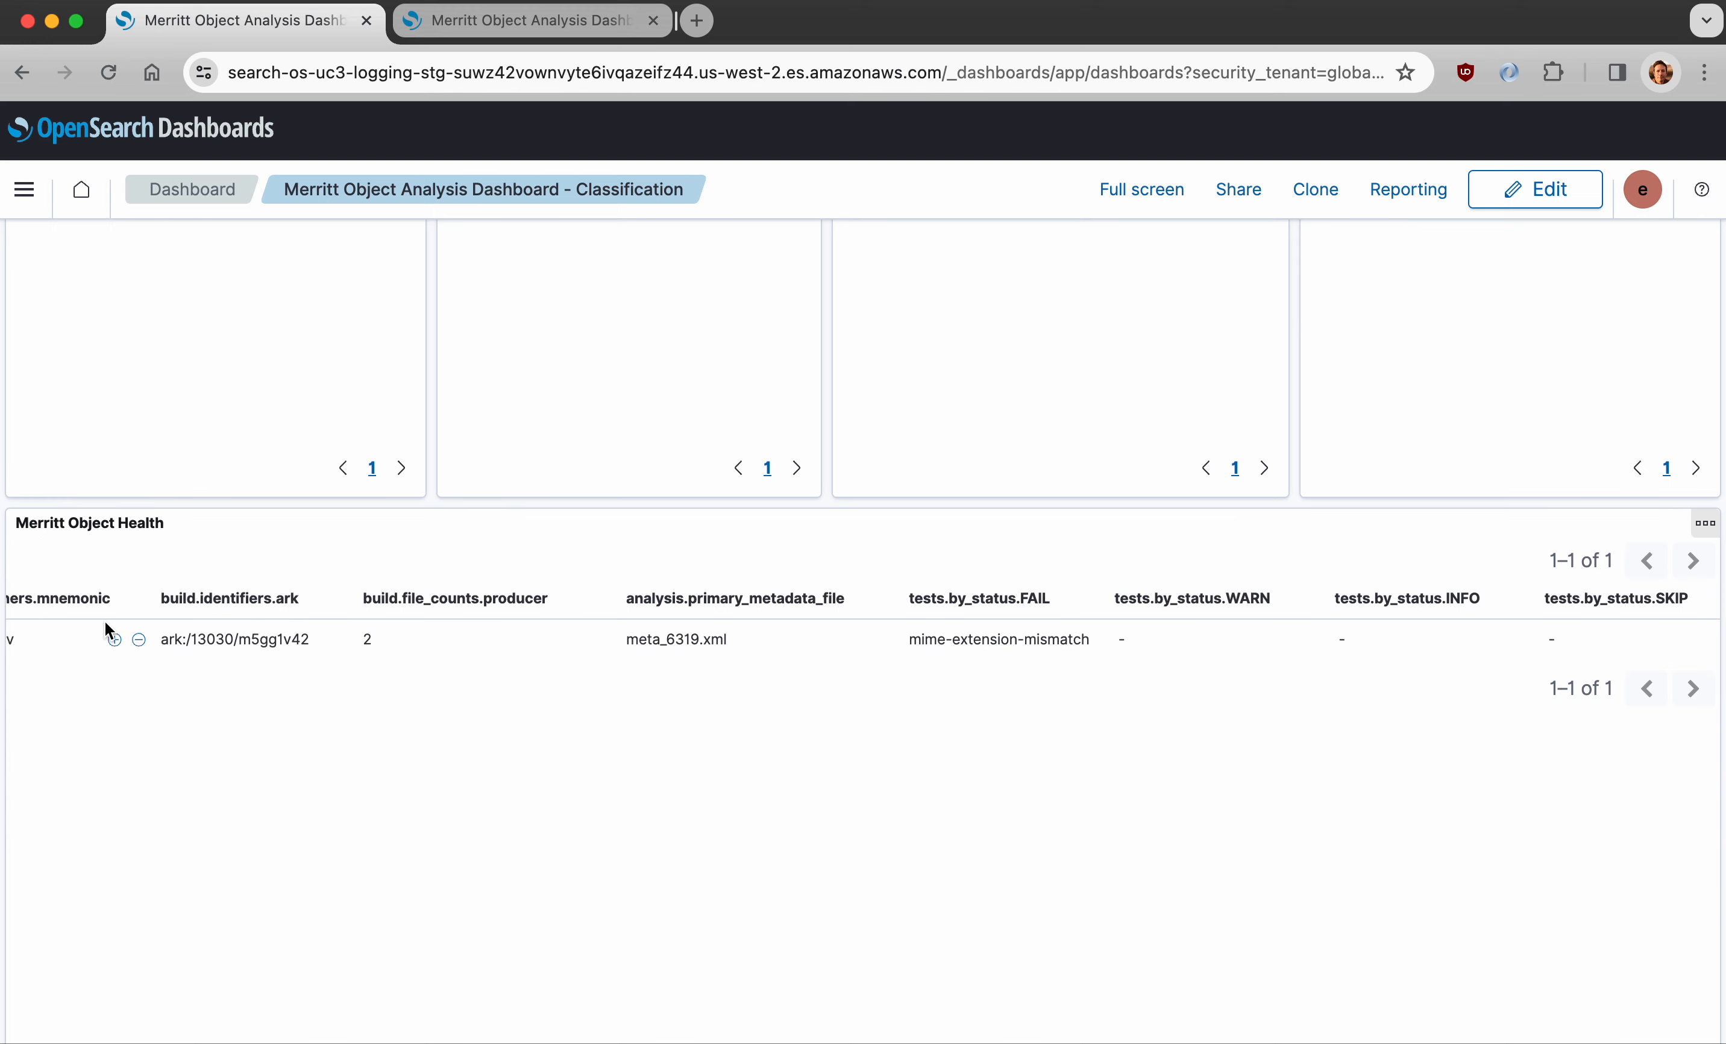
{"action": "scroll", "coordinate": [106, 653], "scroll_direction": "left", "scroll_amount": 3}
{"action": "scroll", "coordinate": [492, 749], "scroll_direction": "left", "scroll_amount": 3}
{"action": "scroll", "coordinate": [1137, 750], "scroll_direction": "left", "scroll_amount": 3}
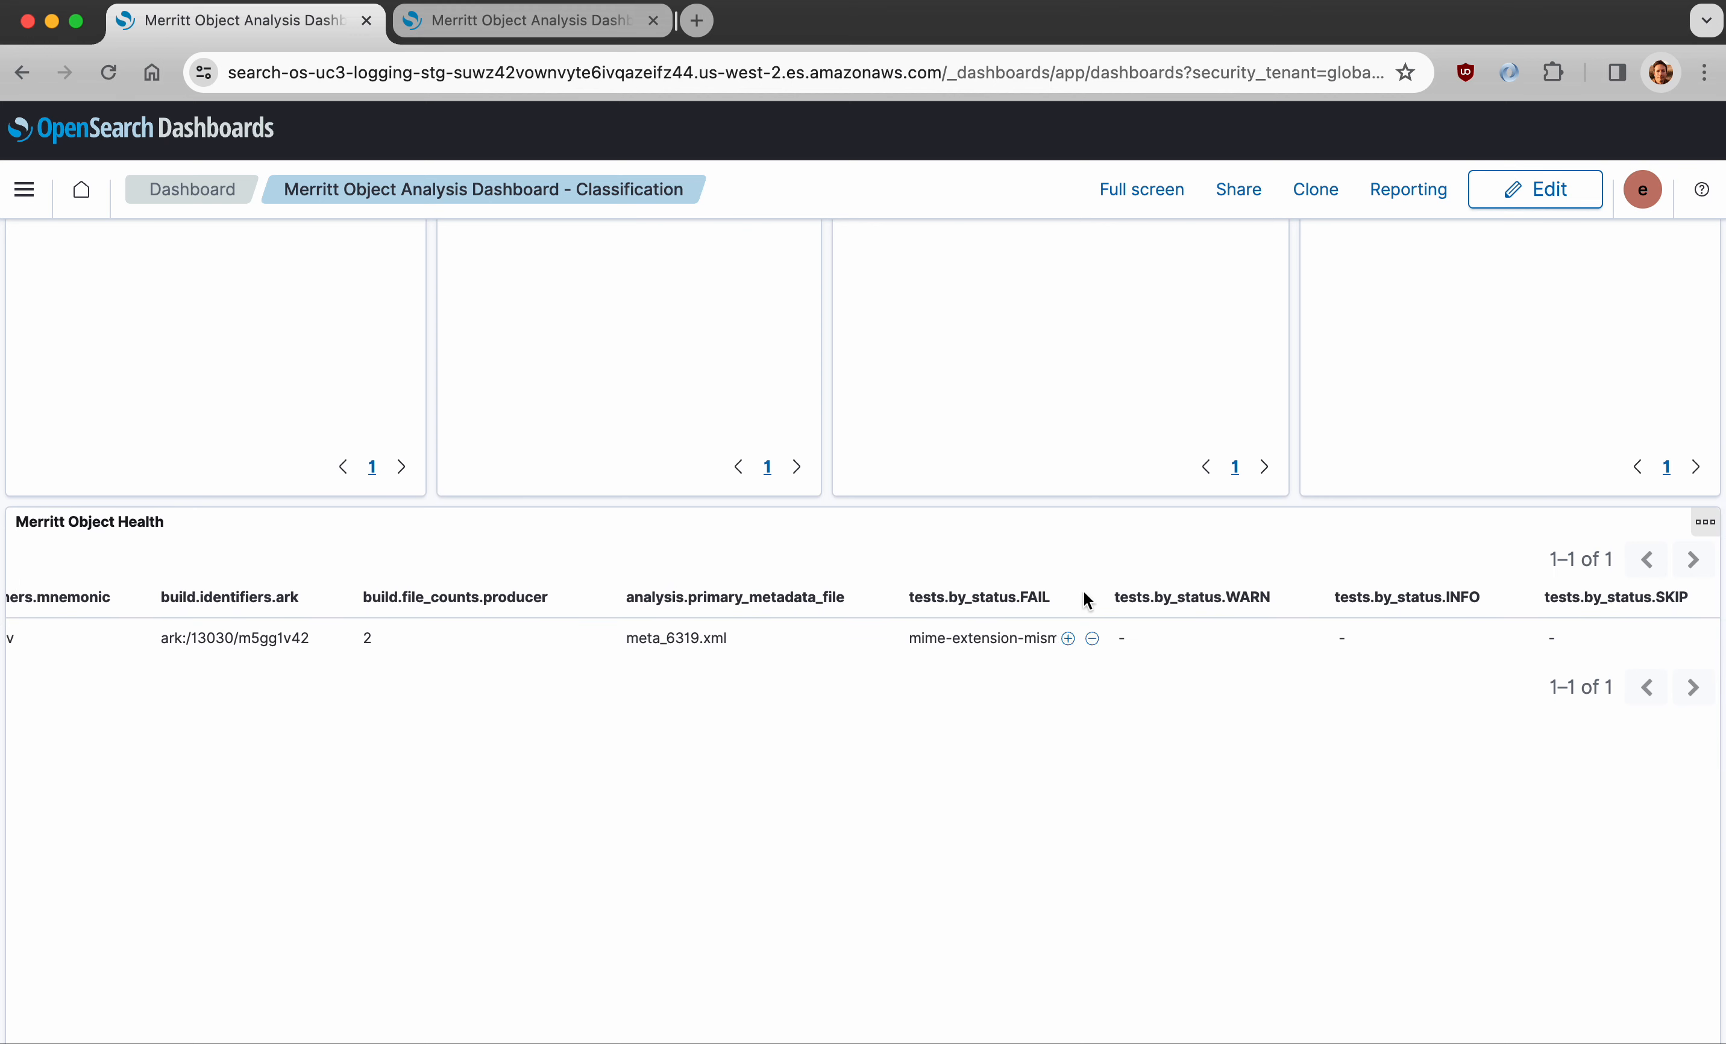
{"action": "scroll", "coordinate": [211, 677], "scroll_direction": "up", "scroll_amount": 5}
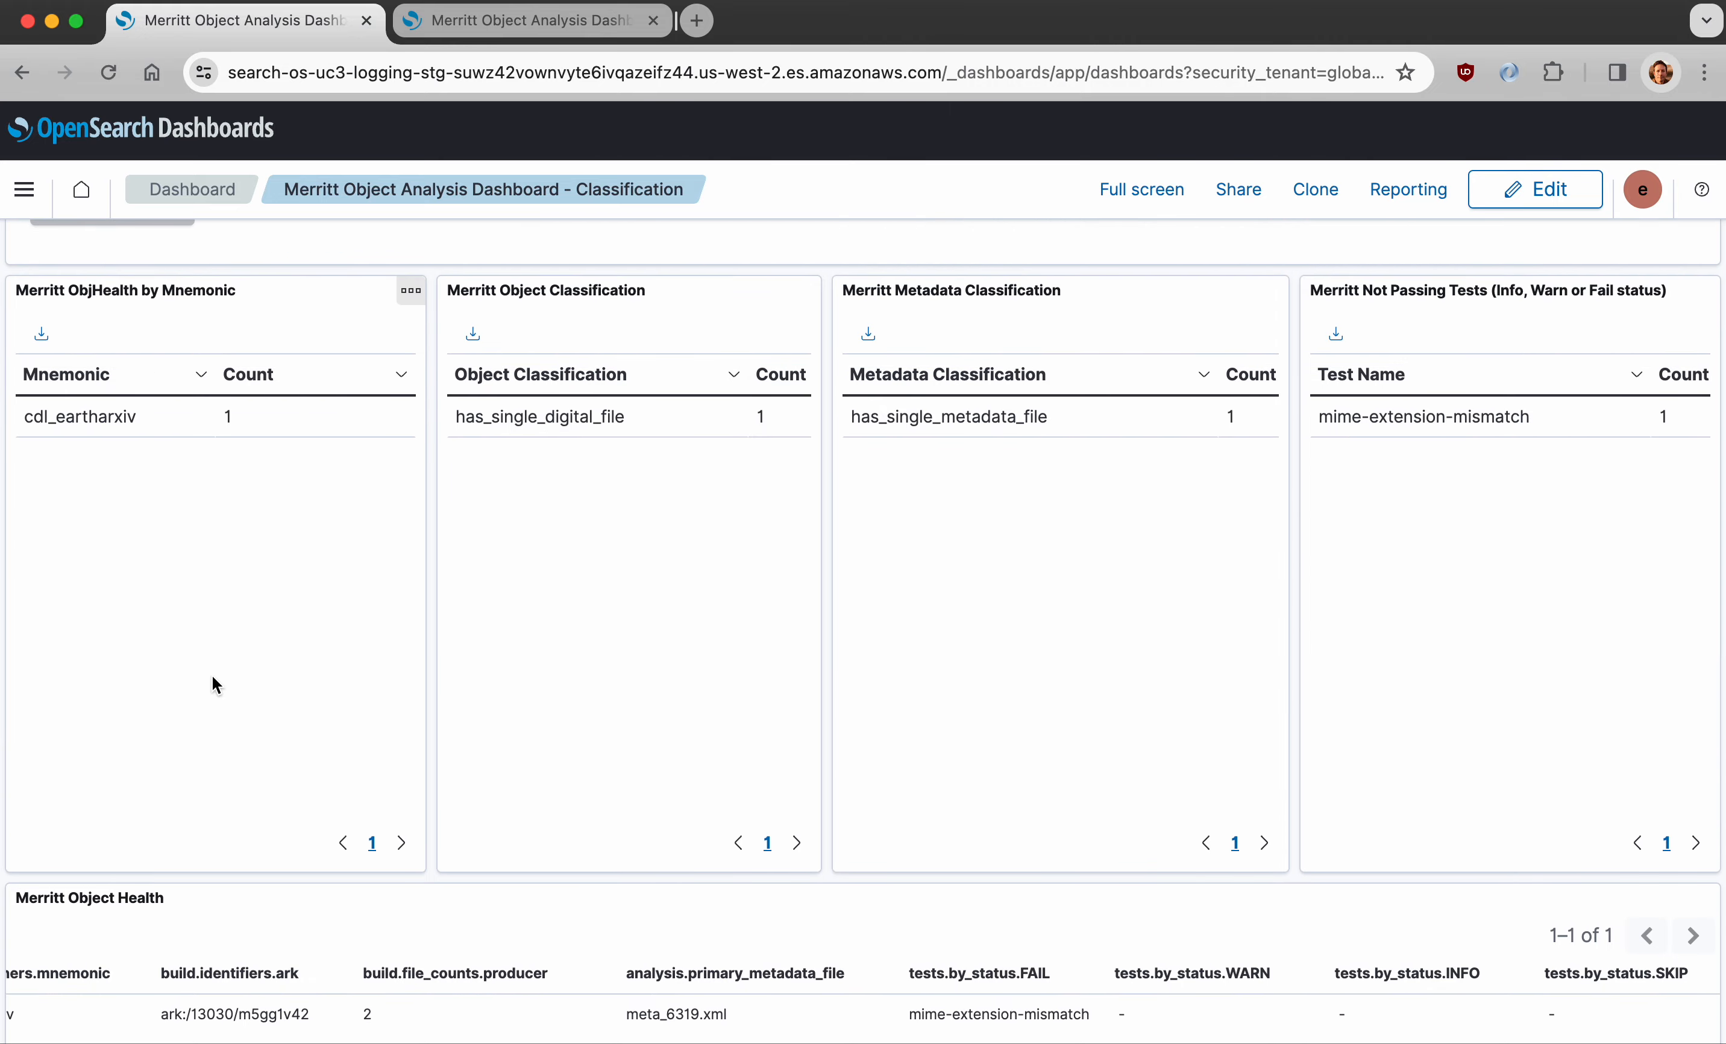
- Reload the dashboard, expand the cdl_eartharxiv object and open its single document view in a separate browser tab
{"action": "key", "text": "super+r"}
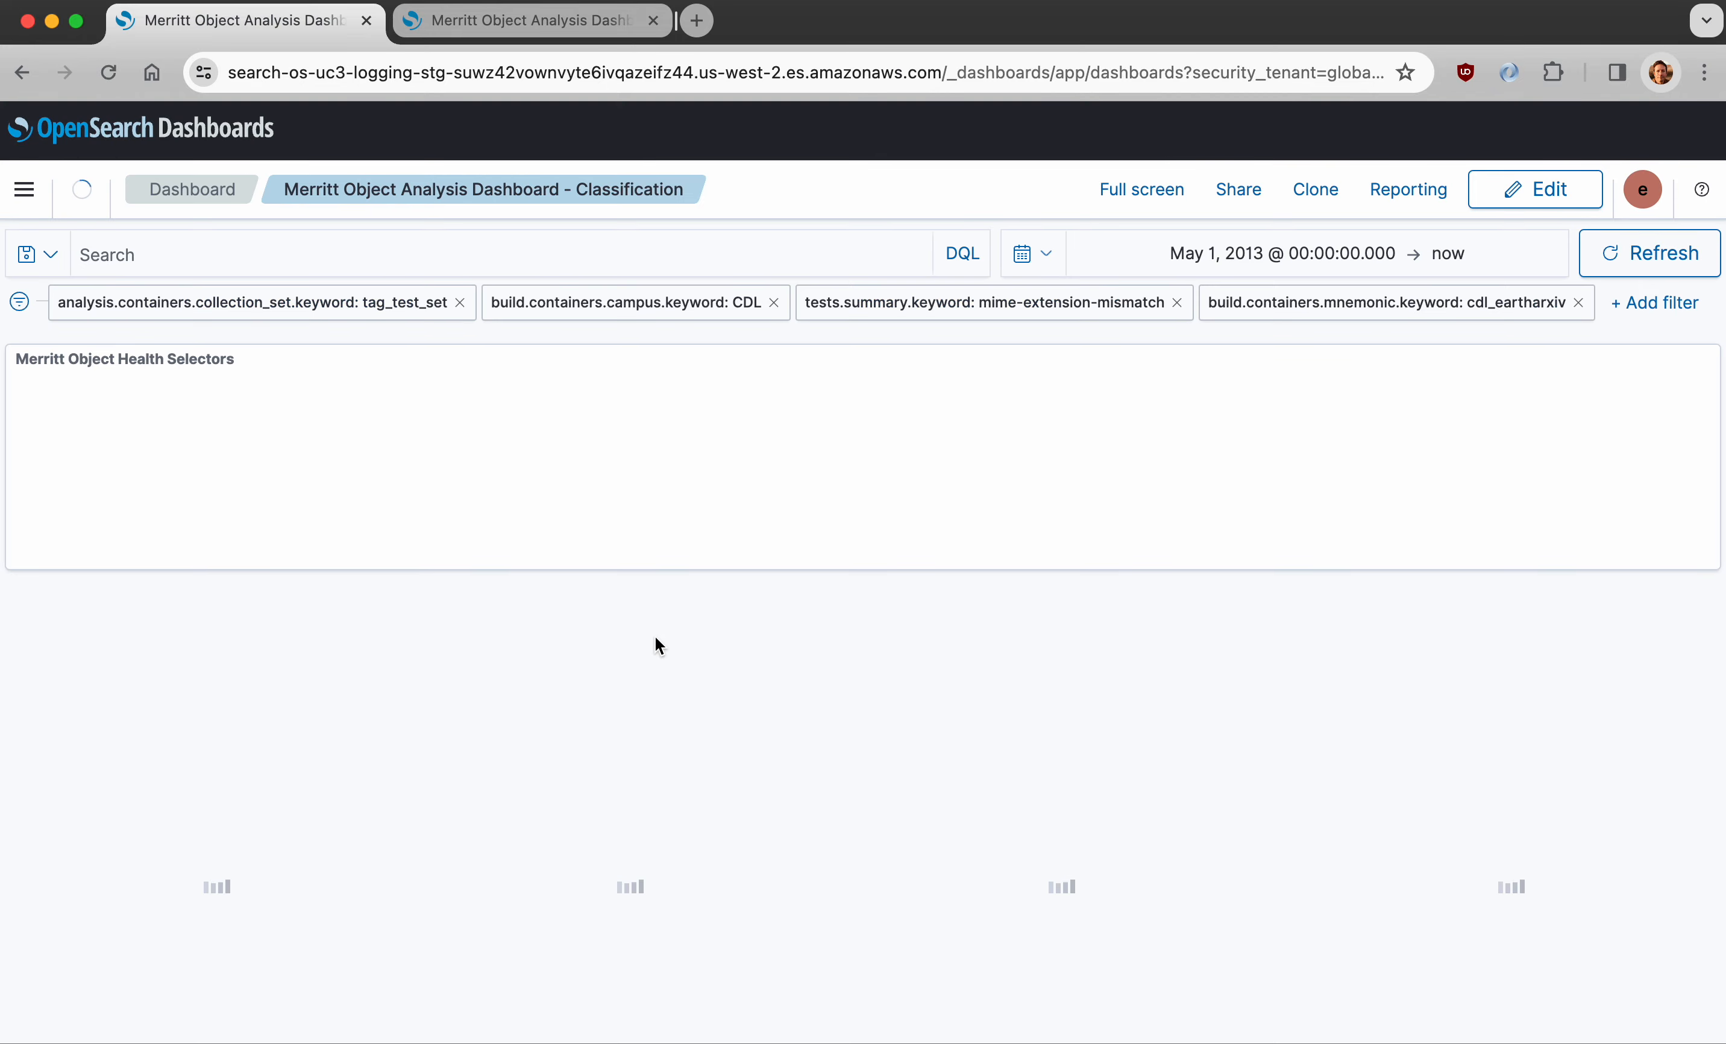
{"action": "scroll", "coordinate": [744, 753], "scroll_direction": "down", "scroll_amount": 10}
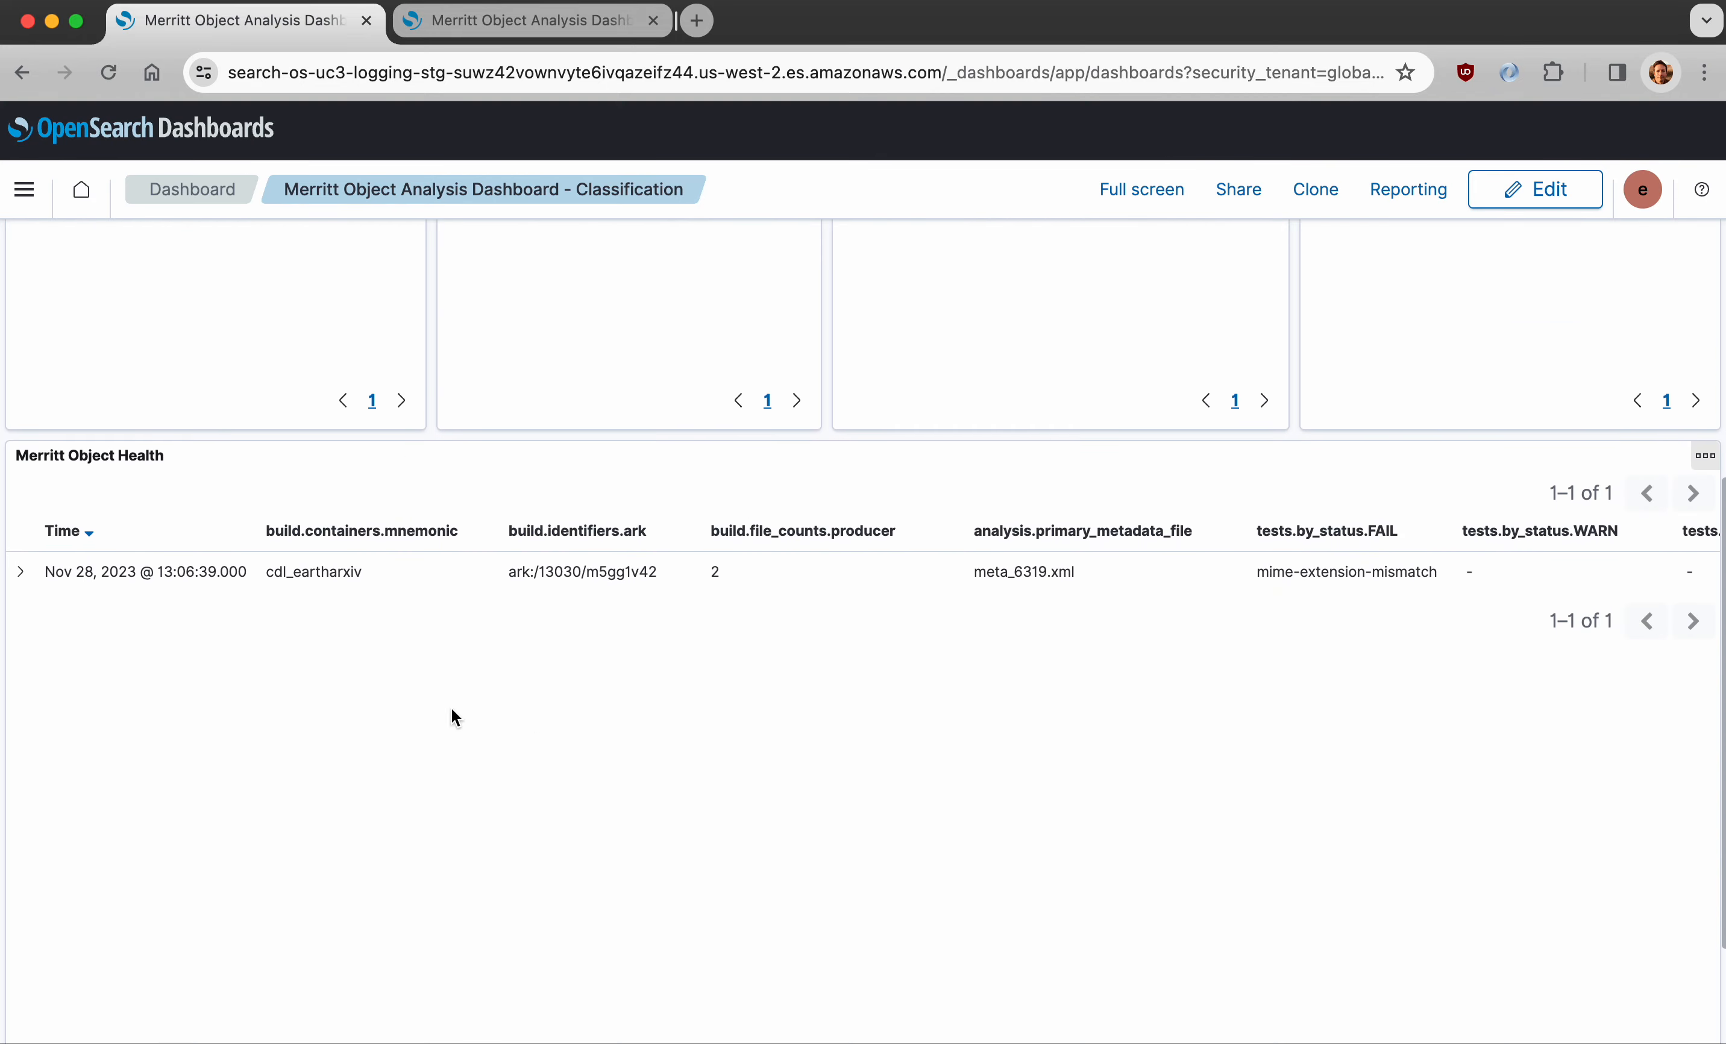
{"action": "left_click", "coordinate": [19, 574]}
{"action": "scroll", "coordinate": [1187, 604], "scroll_direction": "right", "scroll_amount": 5}
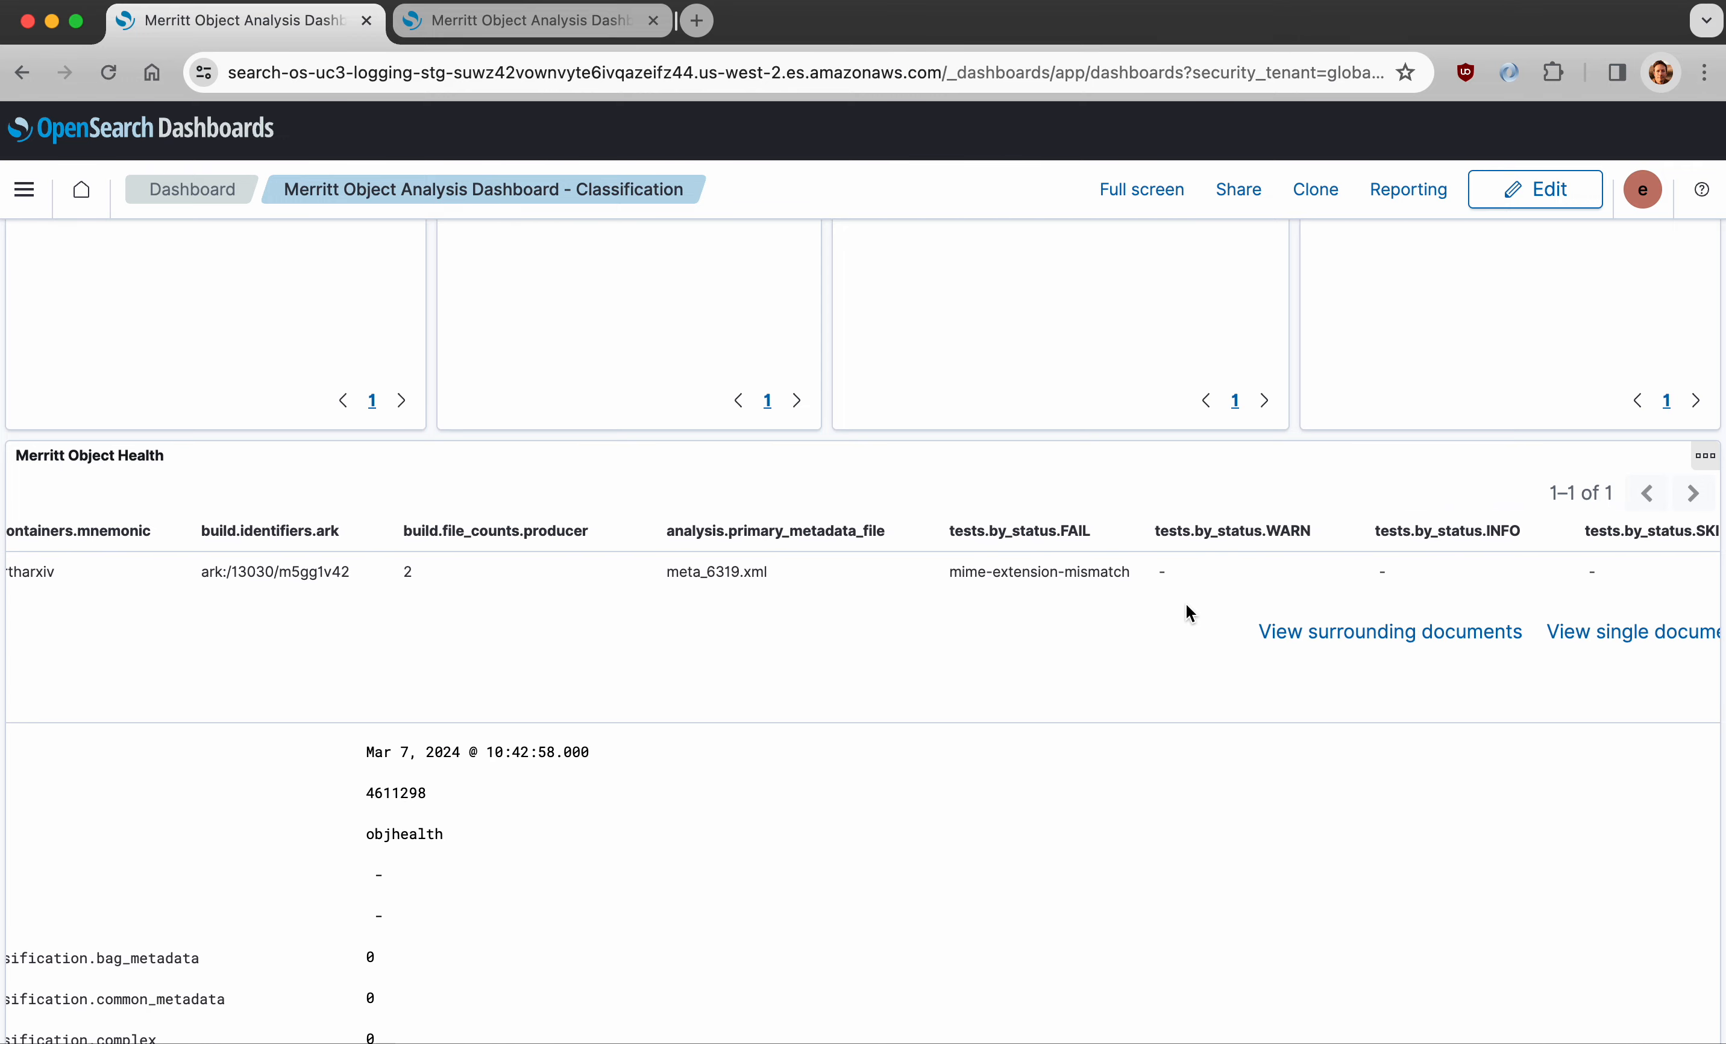
{"action": "left_click", "coordinate": [1560, 633], "text": "super"}
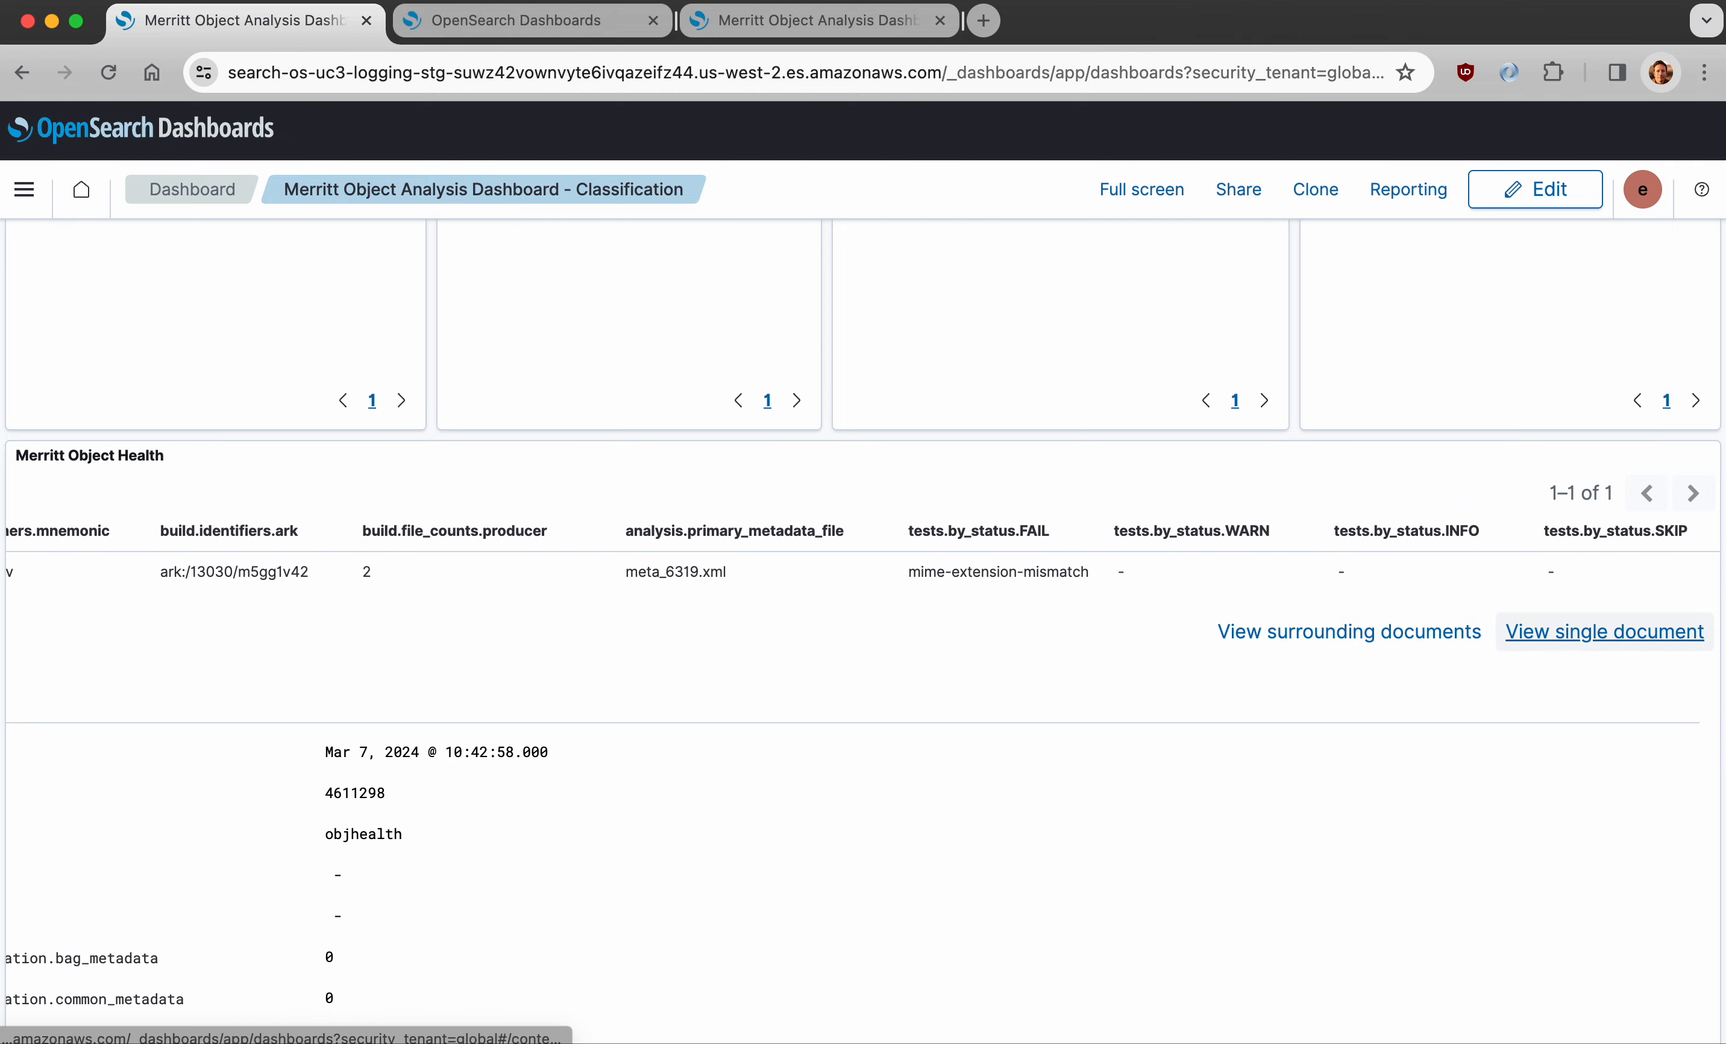
{"action": "left_click", "coordinate": [497, 21]}
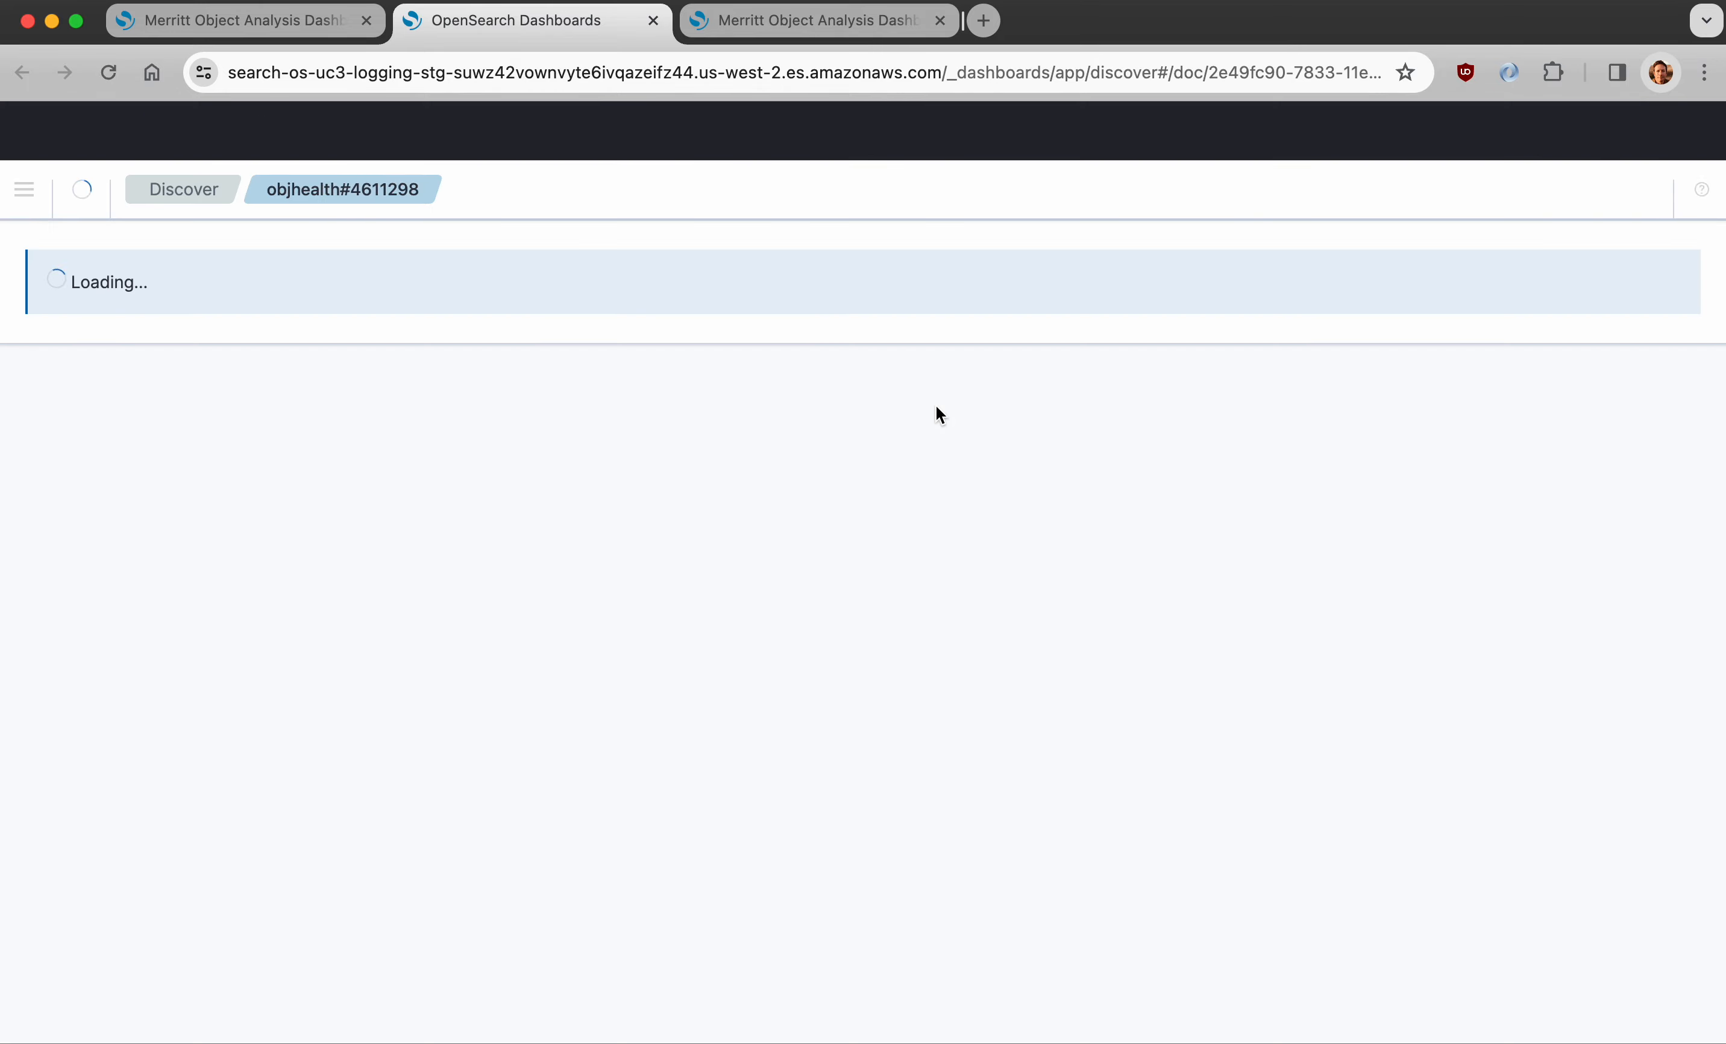
- Examine the document's analysis.mime_ext_mismatch field, highlighting its name, the pdf MIME type, and docx in the key and file name
{"action": "scroll", "coordinate": [989, 574], "scroll_direction": "down", "scroll_amount": 7}
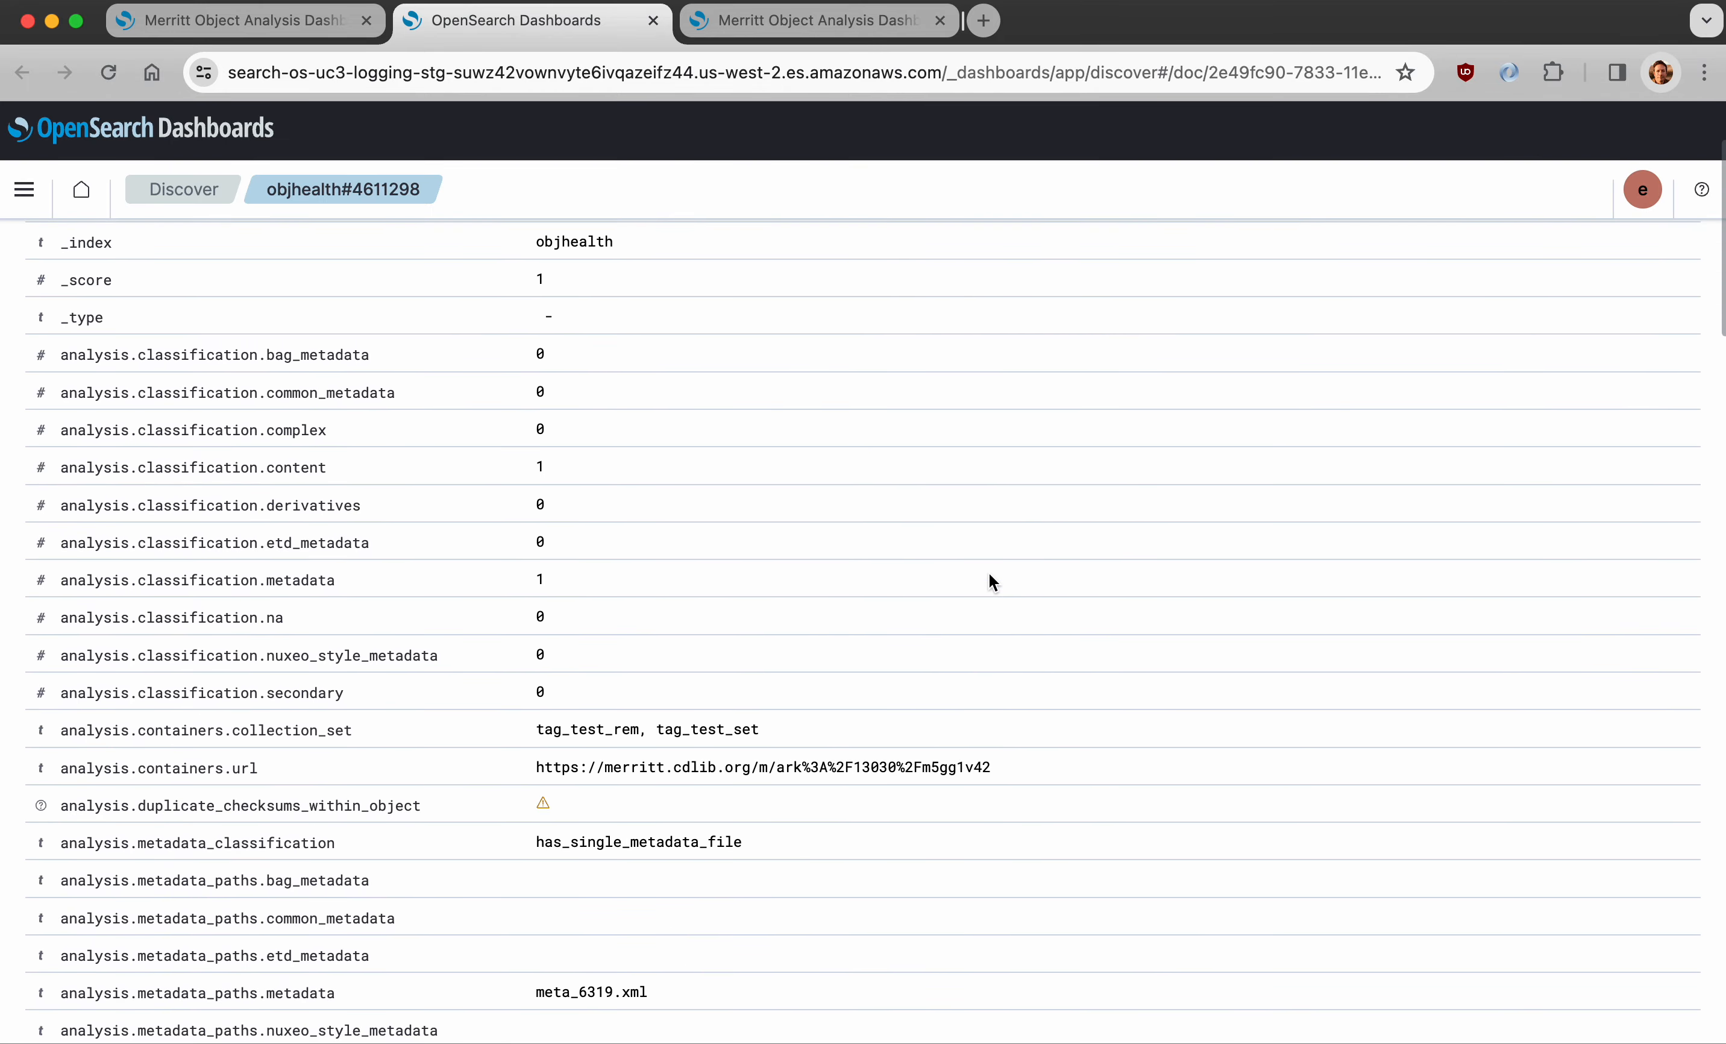
{"action": "scroll", "coordinate": [988, 573], "scroll_direction": "down", "scroll_amount": 2}
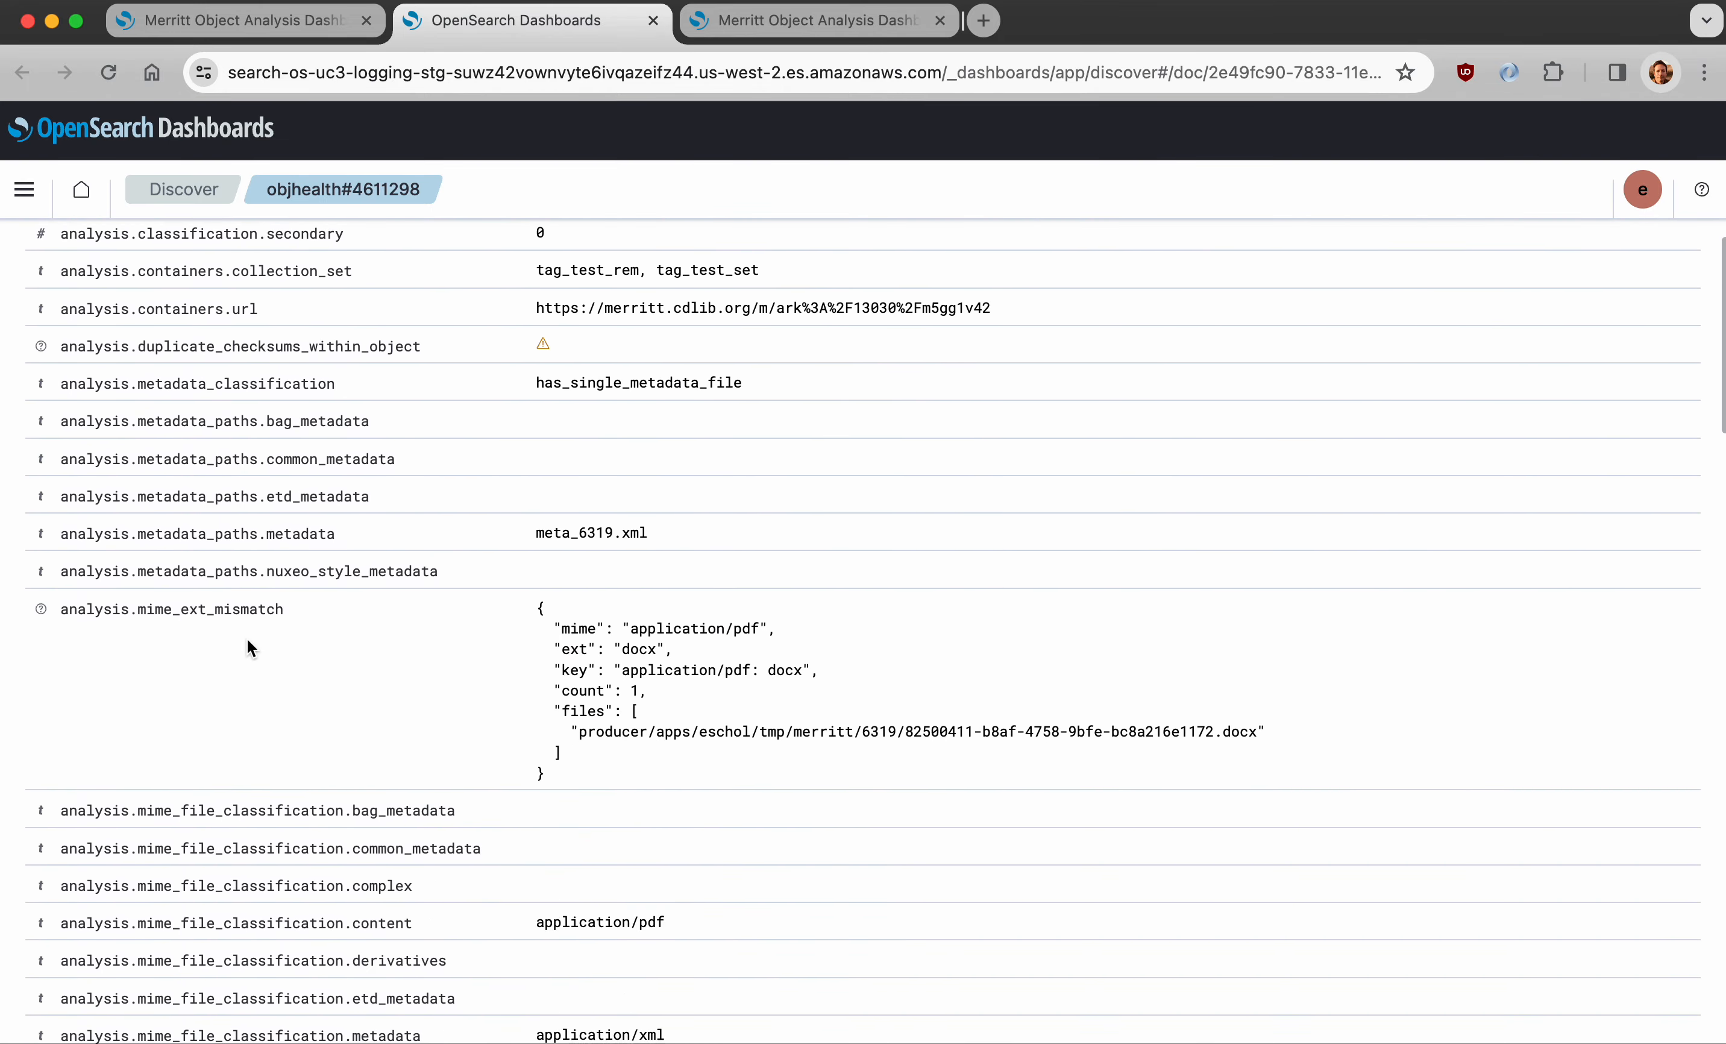
{"action": "double_click", "coordinate": [277, 609]}
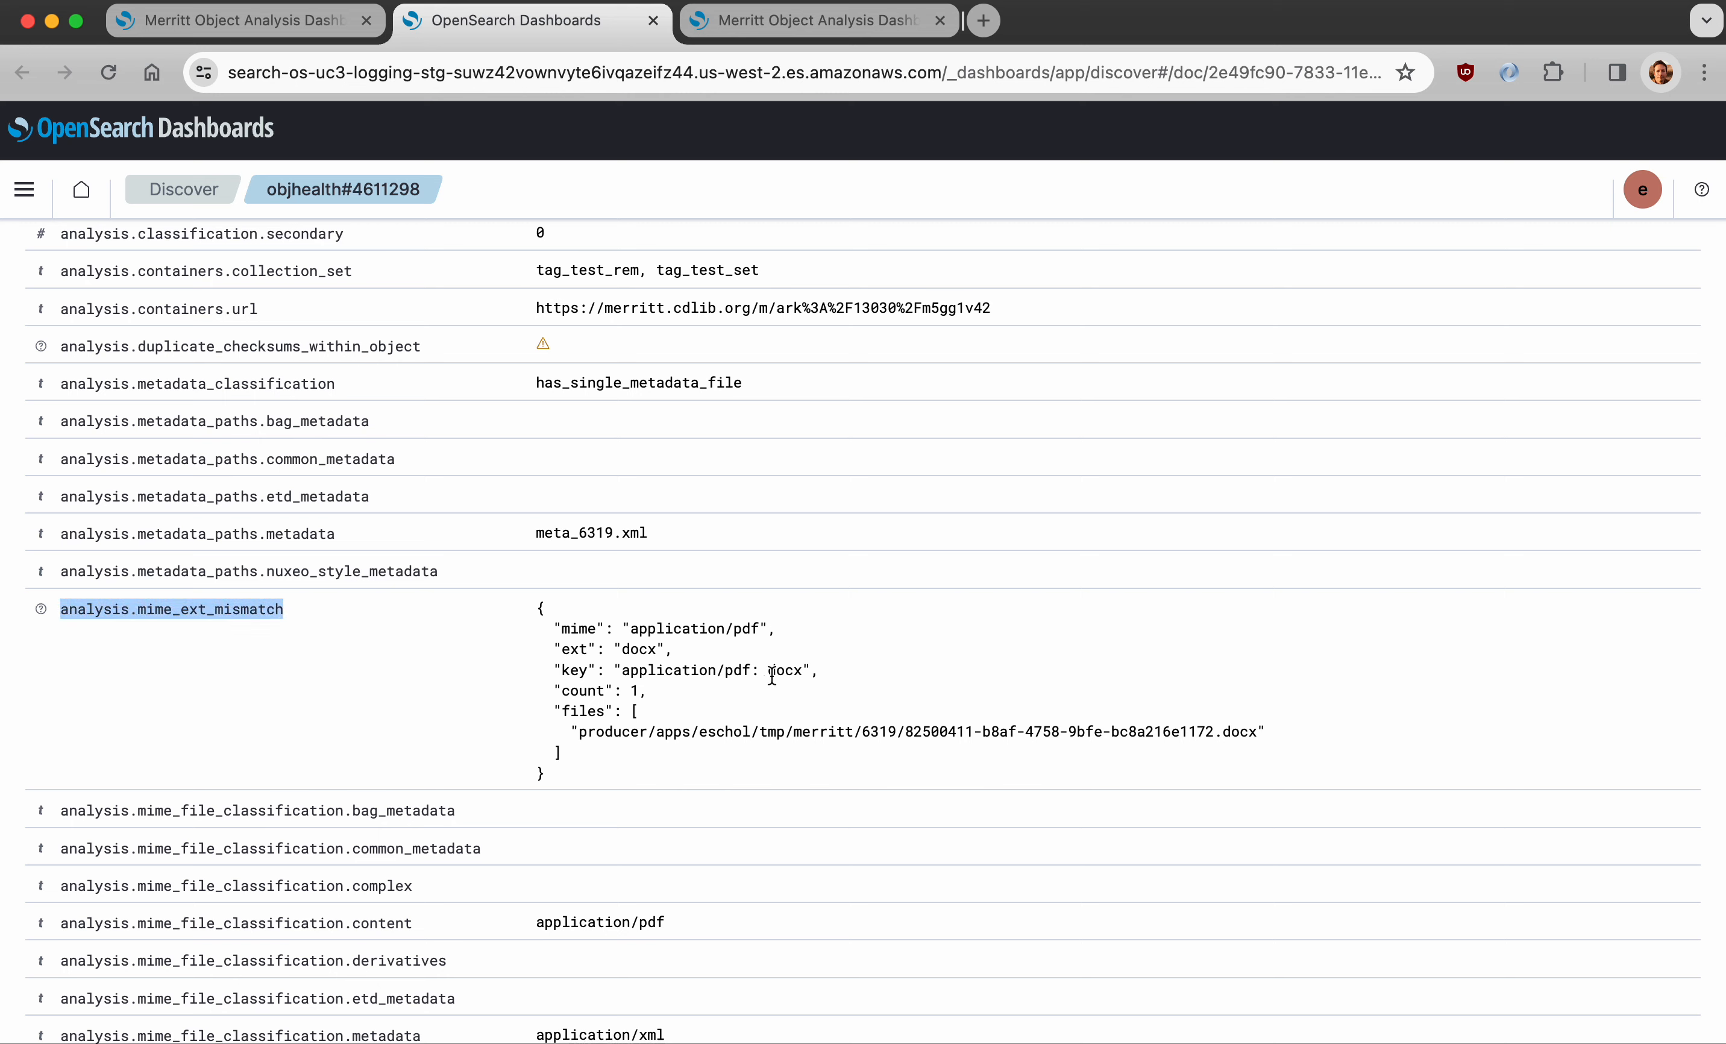
{"action": "double_click", "coordinate": [745, 628]}
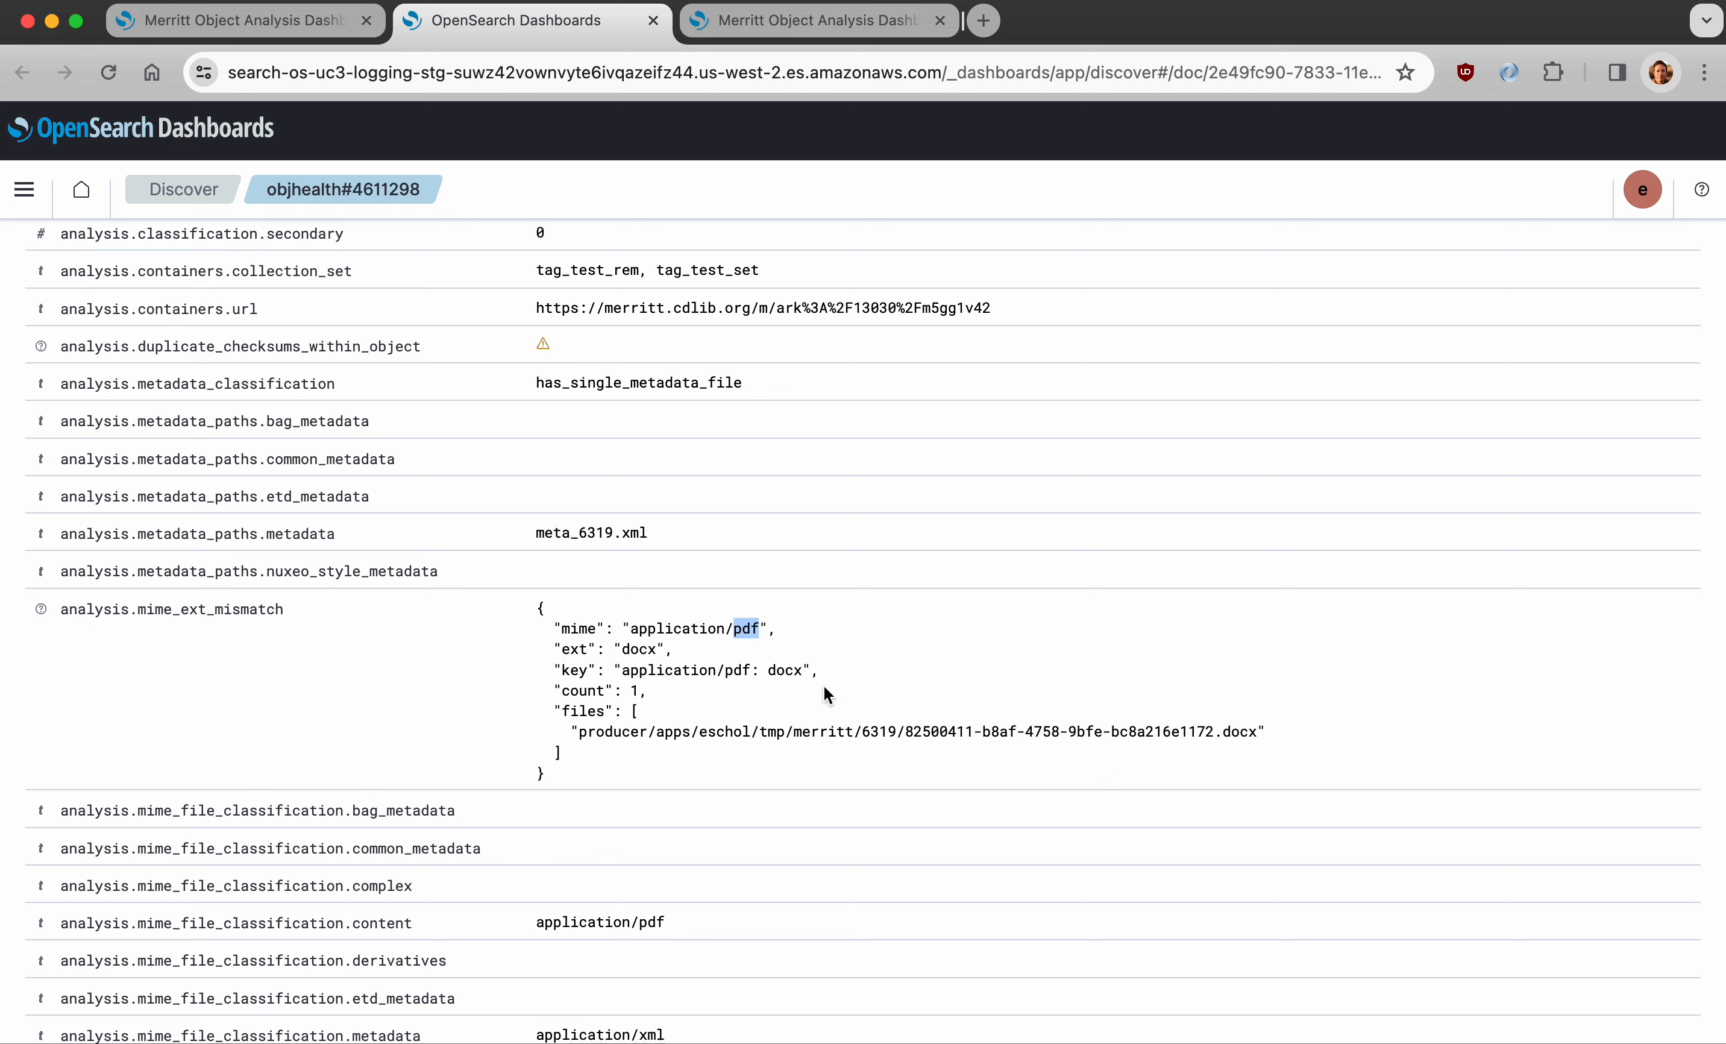
{"action": "double_click", "coordinate": [784, 669]}
{"action": "double_click", "coordinate": [1237, 731]}
- Return to the beginning of the cdl_eartharxiv object's document, close it and collapse the object's row on the dashboard
{"action": "scroll", "coordinate": [892, 671], "scroll_direction": "up", "scroll_amount": 5}
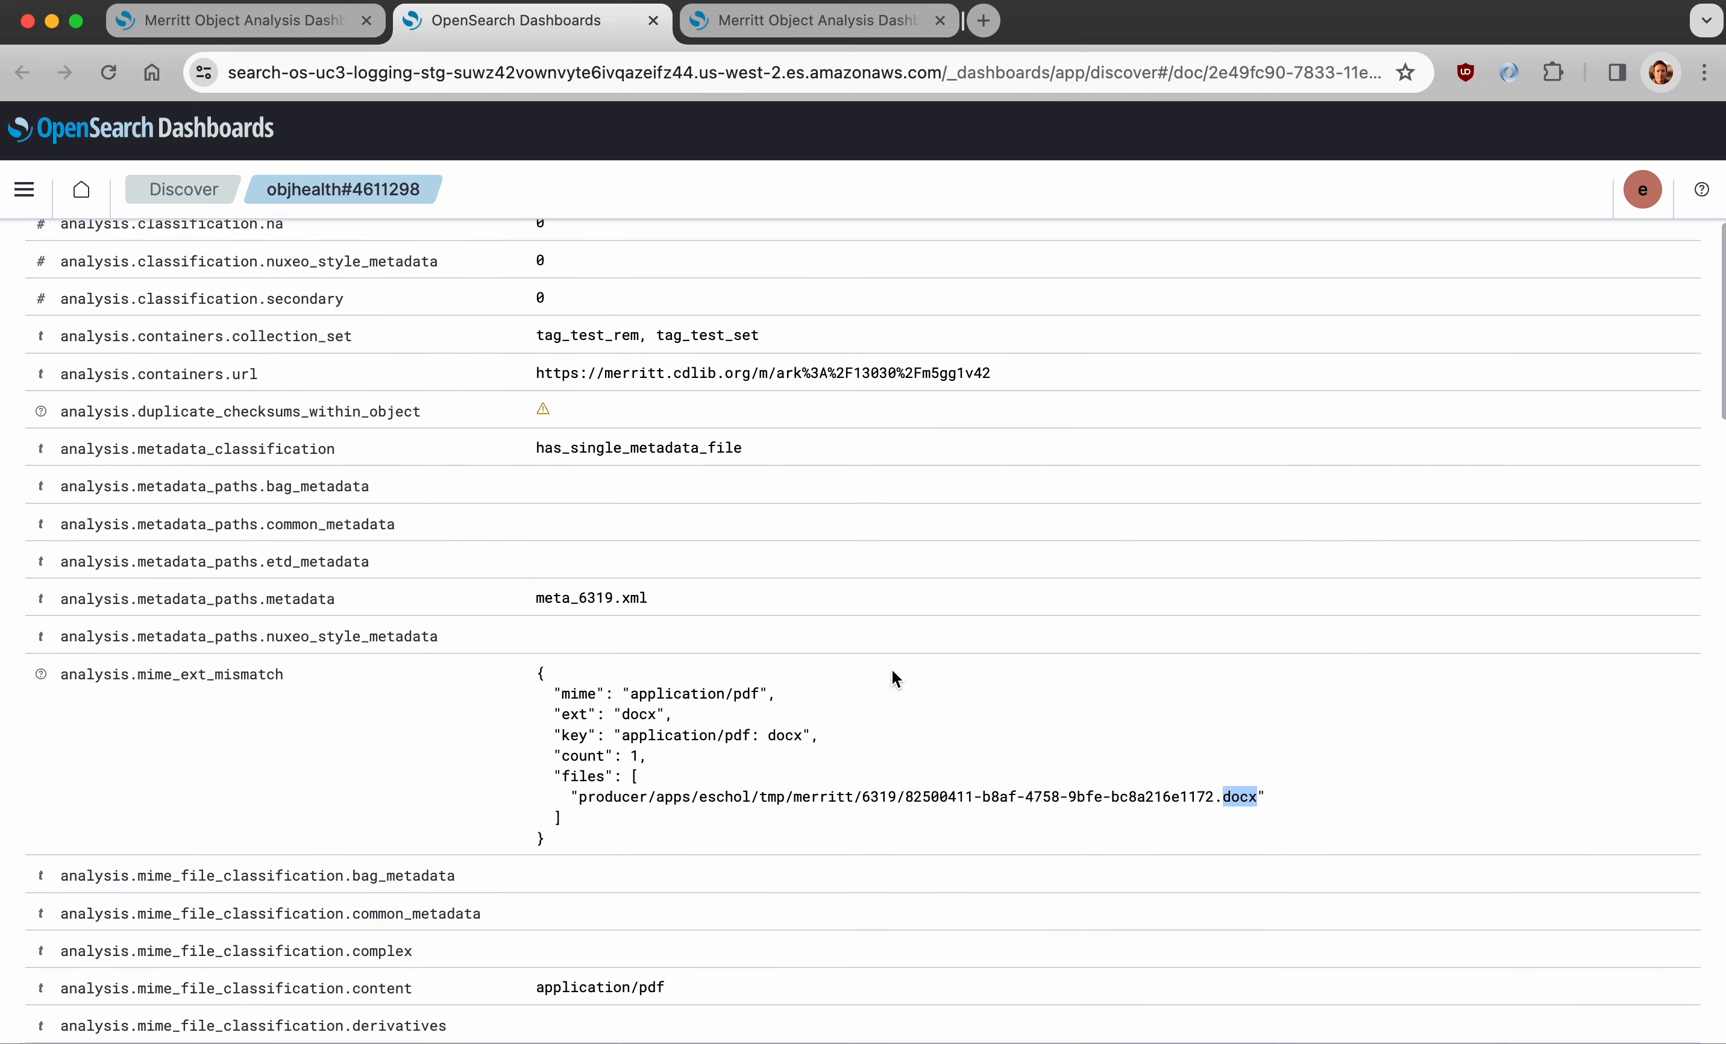
{"action": "scroll", "coordinate": [892, 671], "scroll_direction": "up", "scroll_amount": 8}
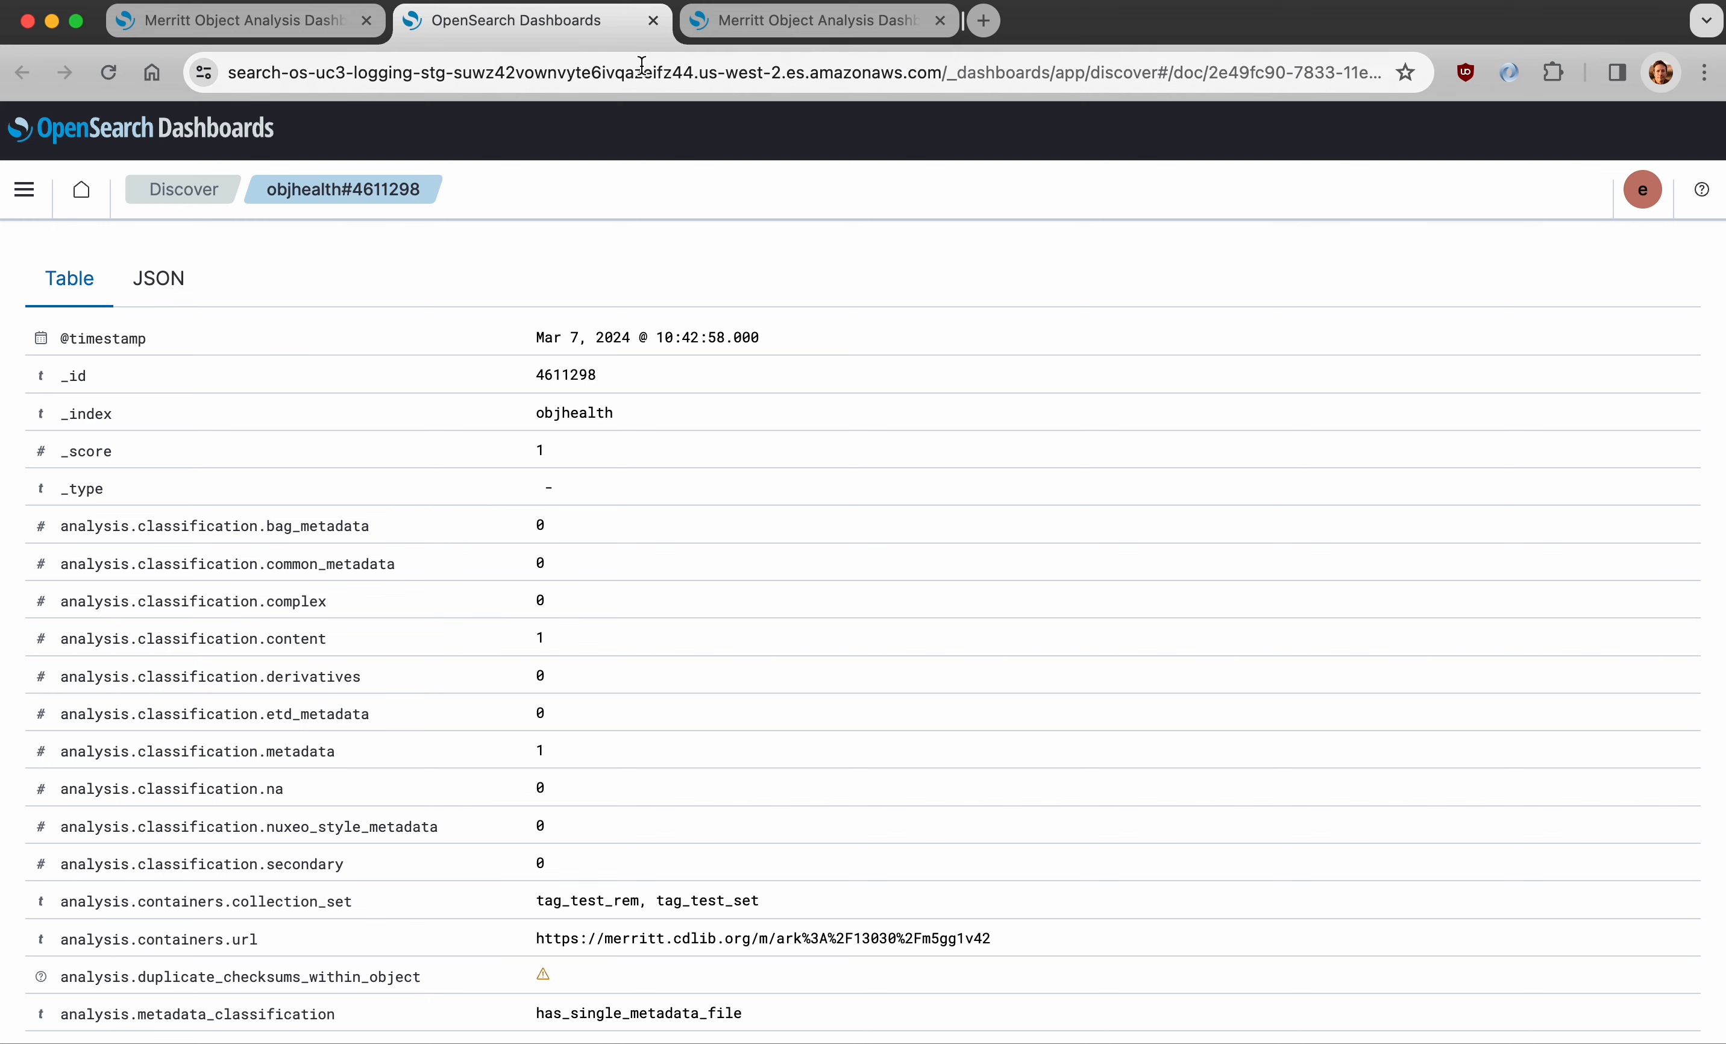
{"action": "left_click", "coordinate": [654, 21]}
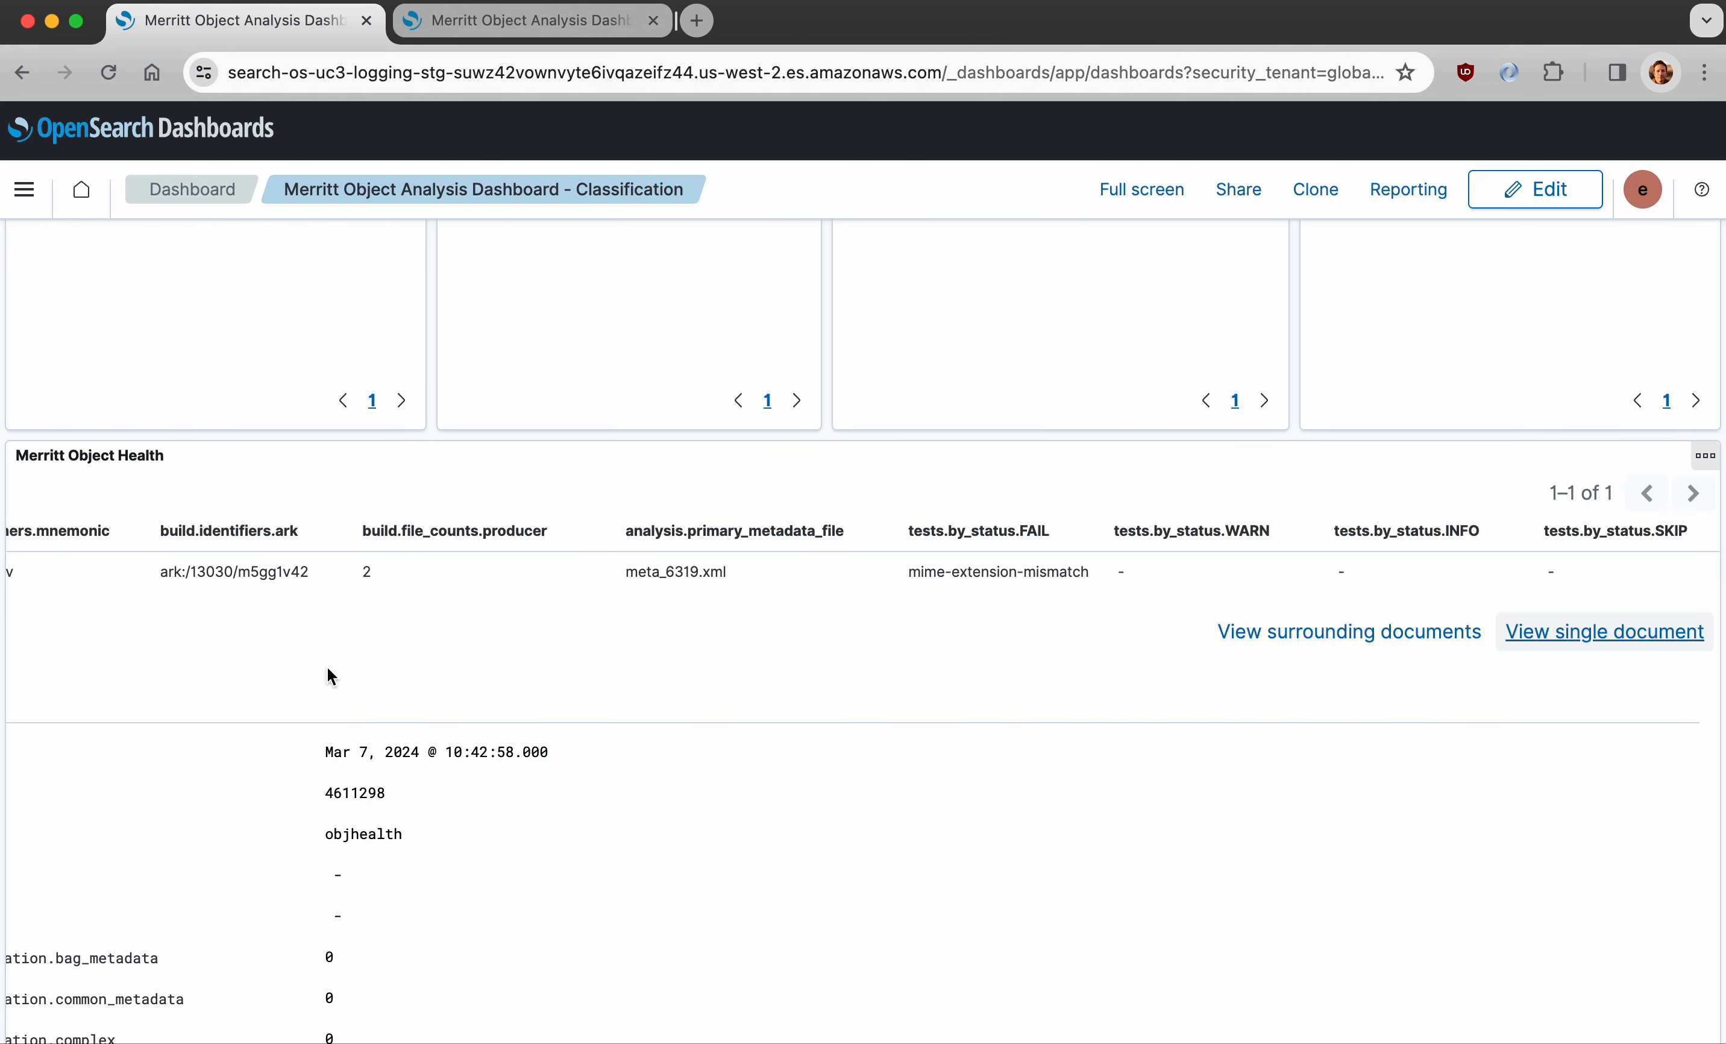
{"action": "scroll", "coordinate": [279, 679], "scroll_direction": "left", "scroll_amount": 5}
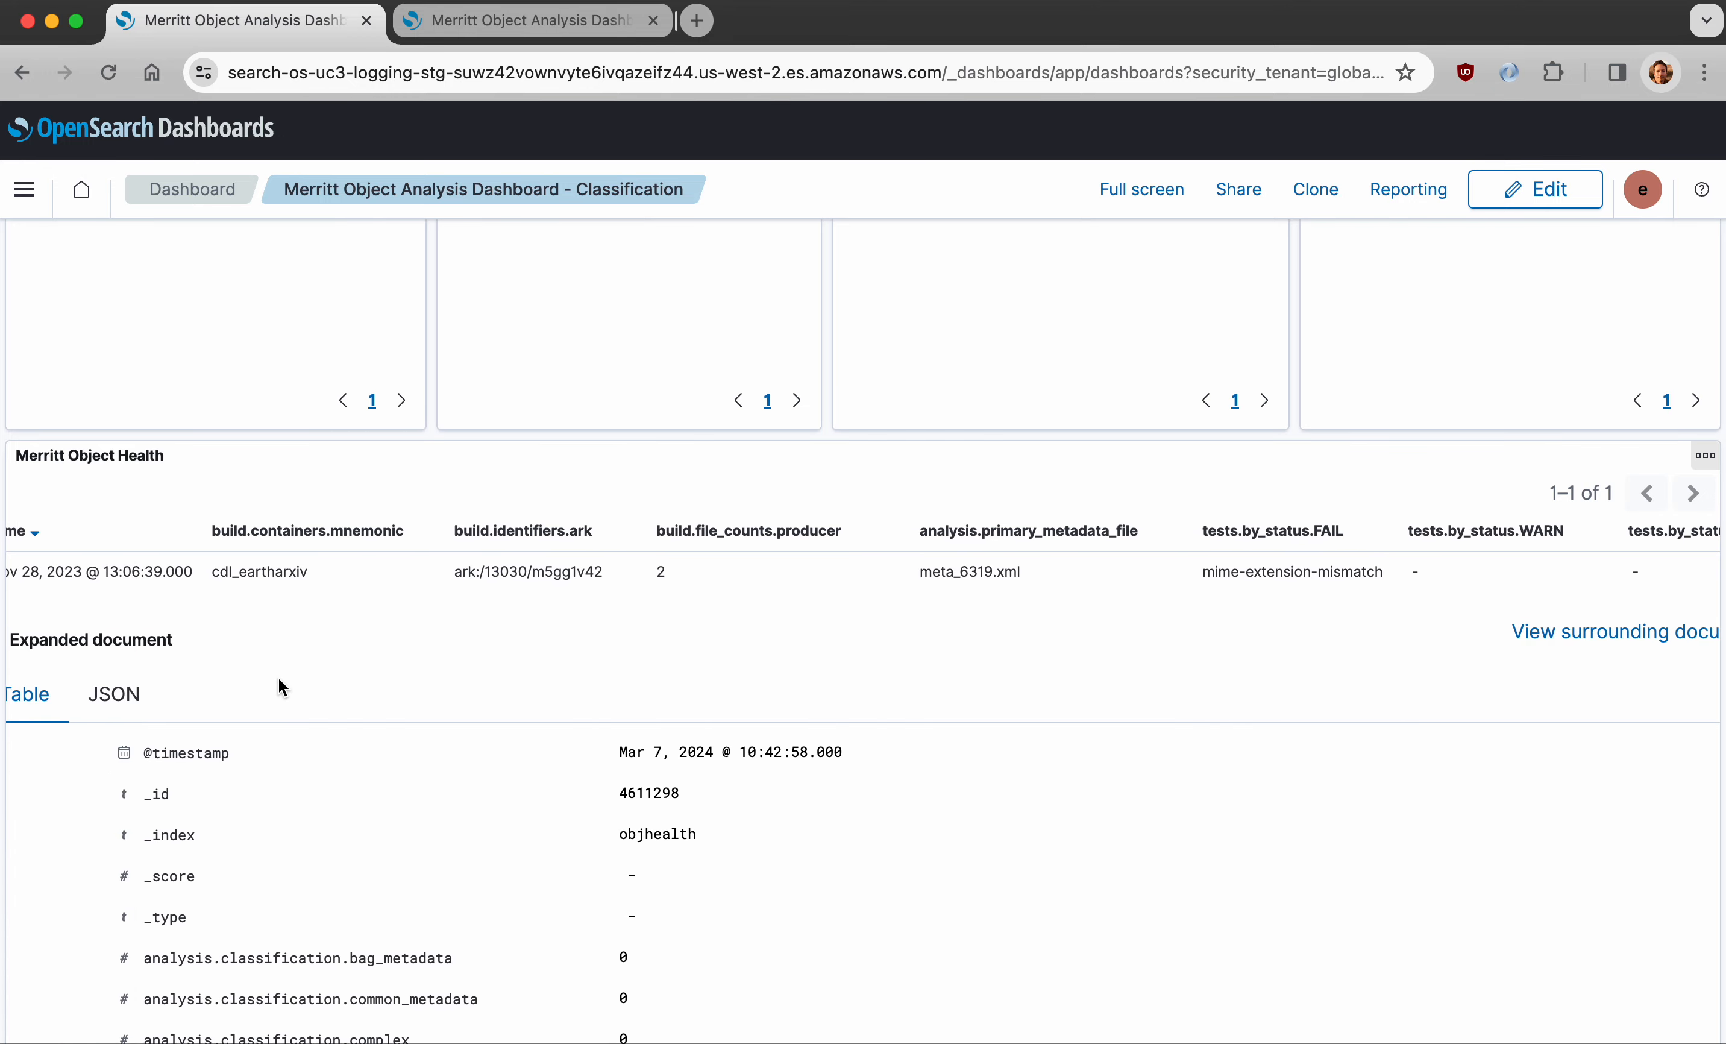
{"action": "scroll", "coordinate": [277, 678], "scroll_direction": "left", "scroll_amount": 1}
{"action": "left_click", "coordinate": [21, 569]}
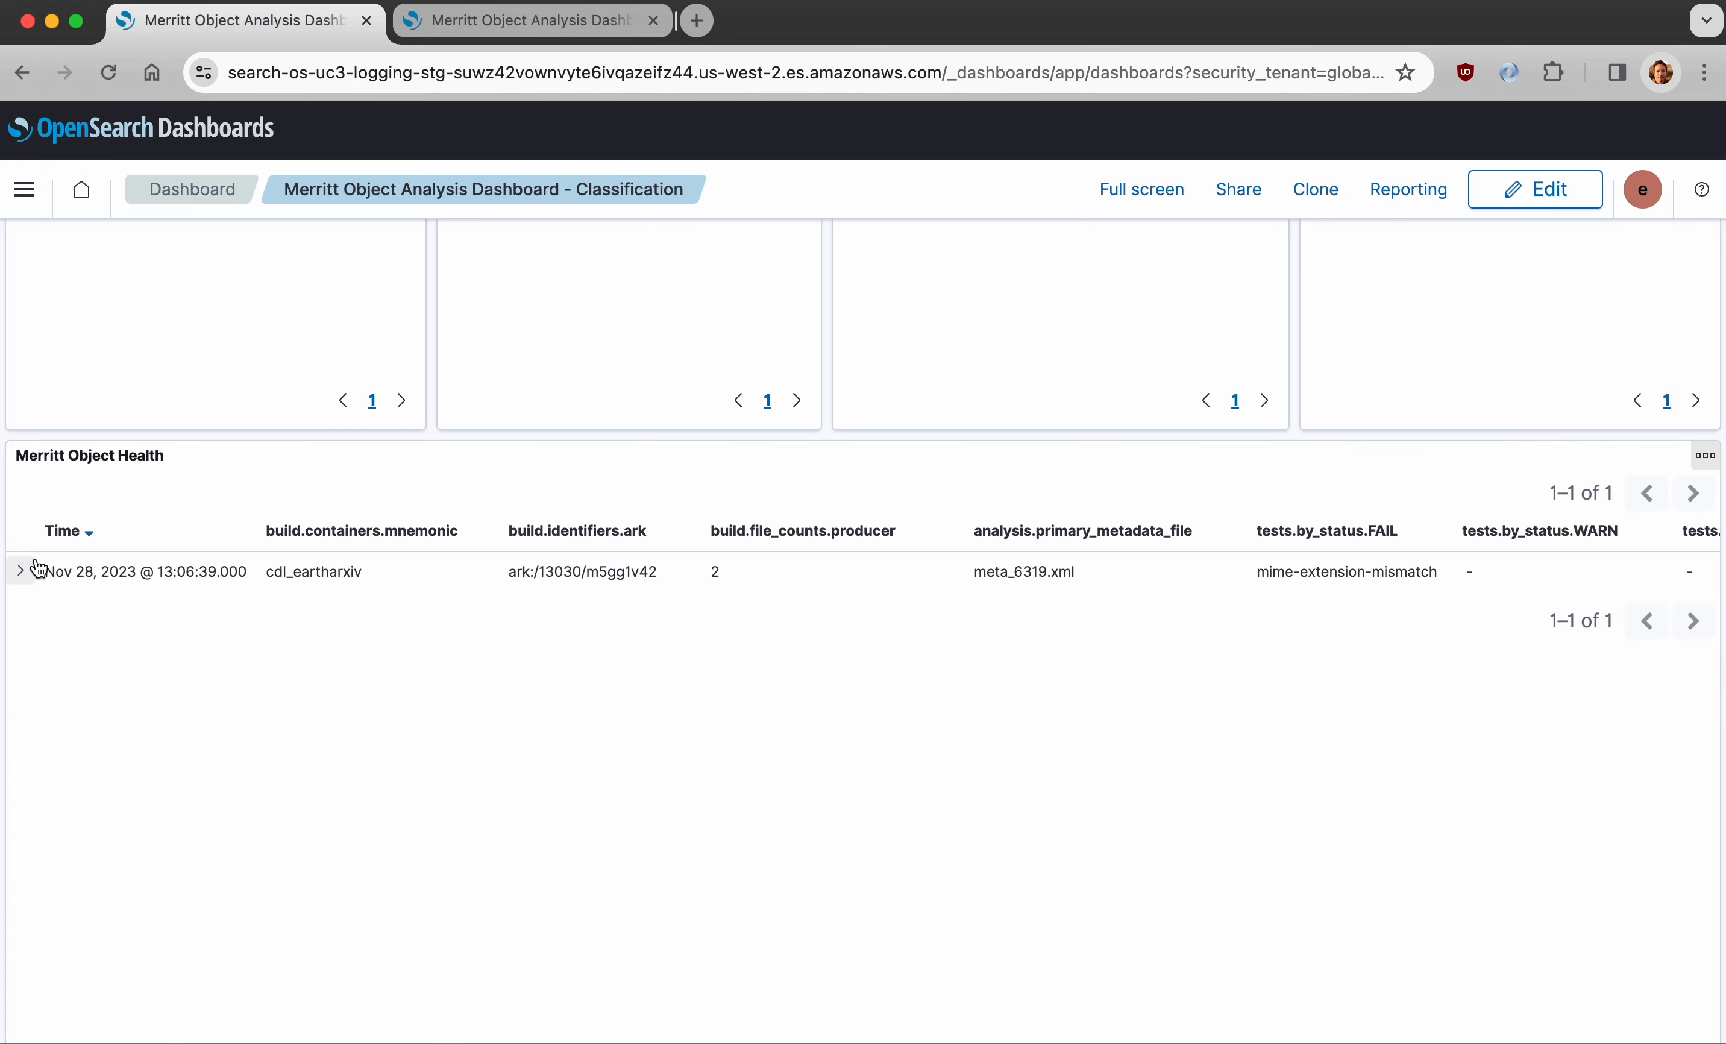
- Remove the cdl_eartharxiv and mime-extension-mismatch filters, and switch to the Merritt Object Analysis Dashboard - Mime Type Issues
{"action": "scroll", "coordinate": [655, 500], "scroll_direction": "up", "scroll_amount": 10}
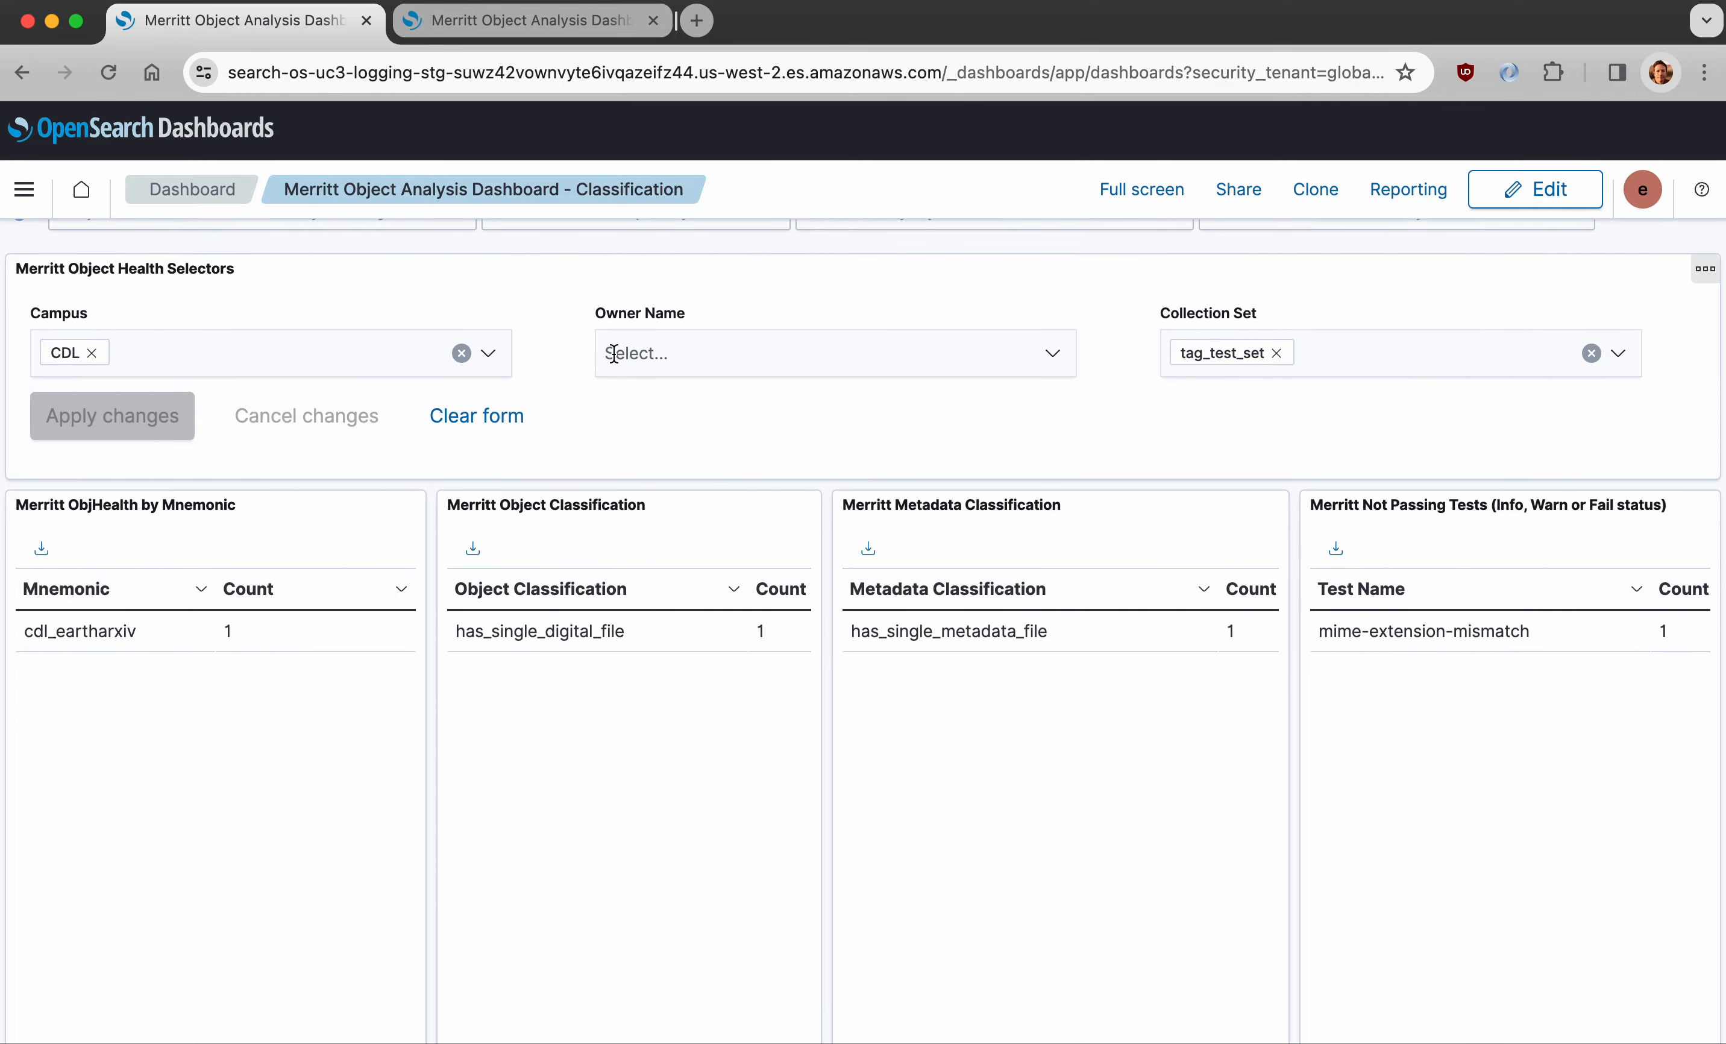
{"action": "scroll", "coordinate": [1161, 332], "scroll_direction": "up", "scroll_amount": 3}
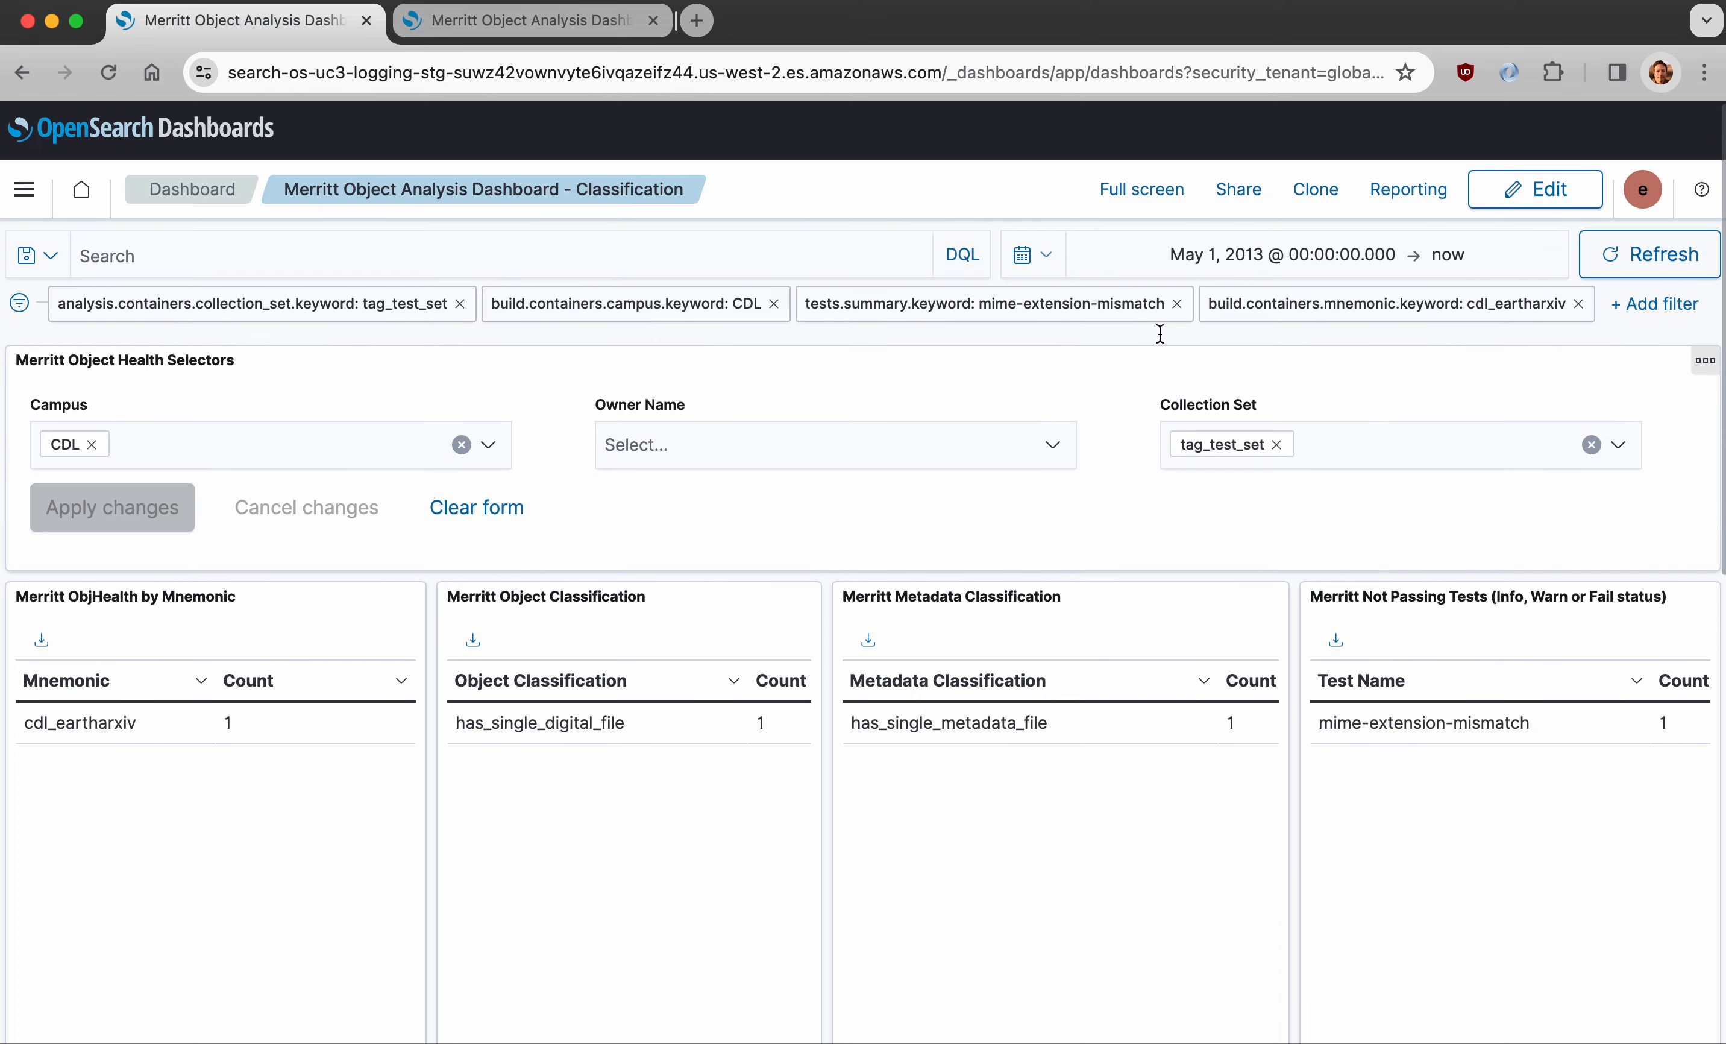
{"action": "left_click", "coordinate": [1578, 303]}
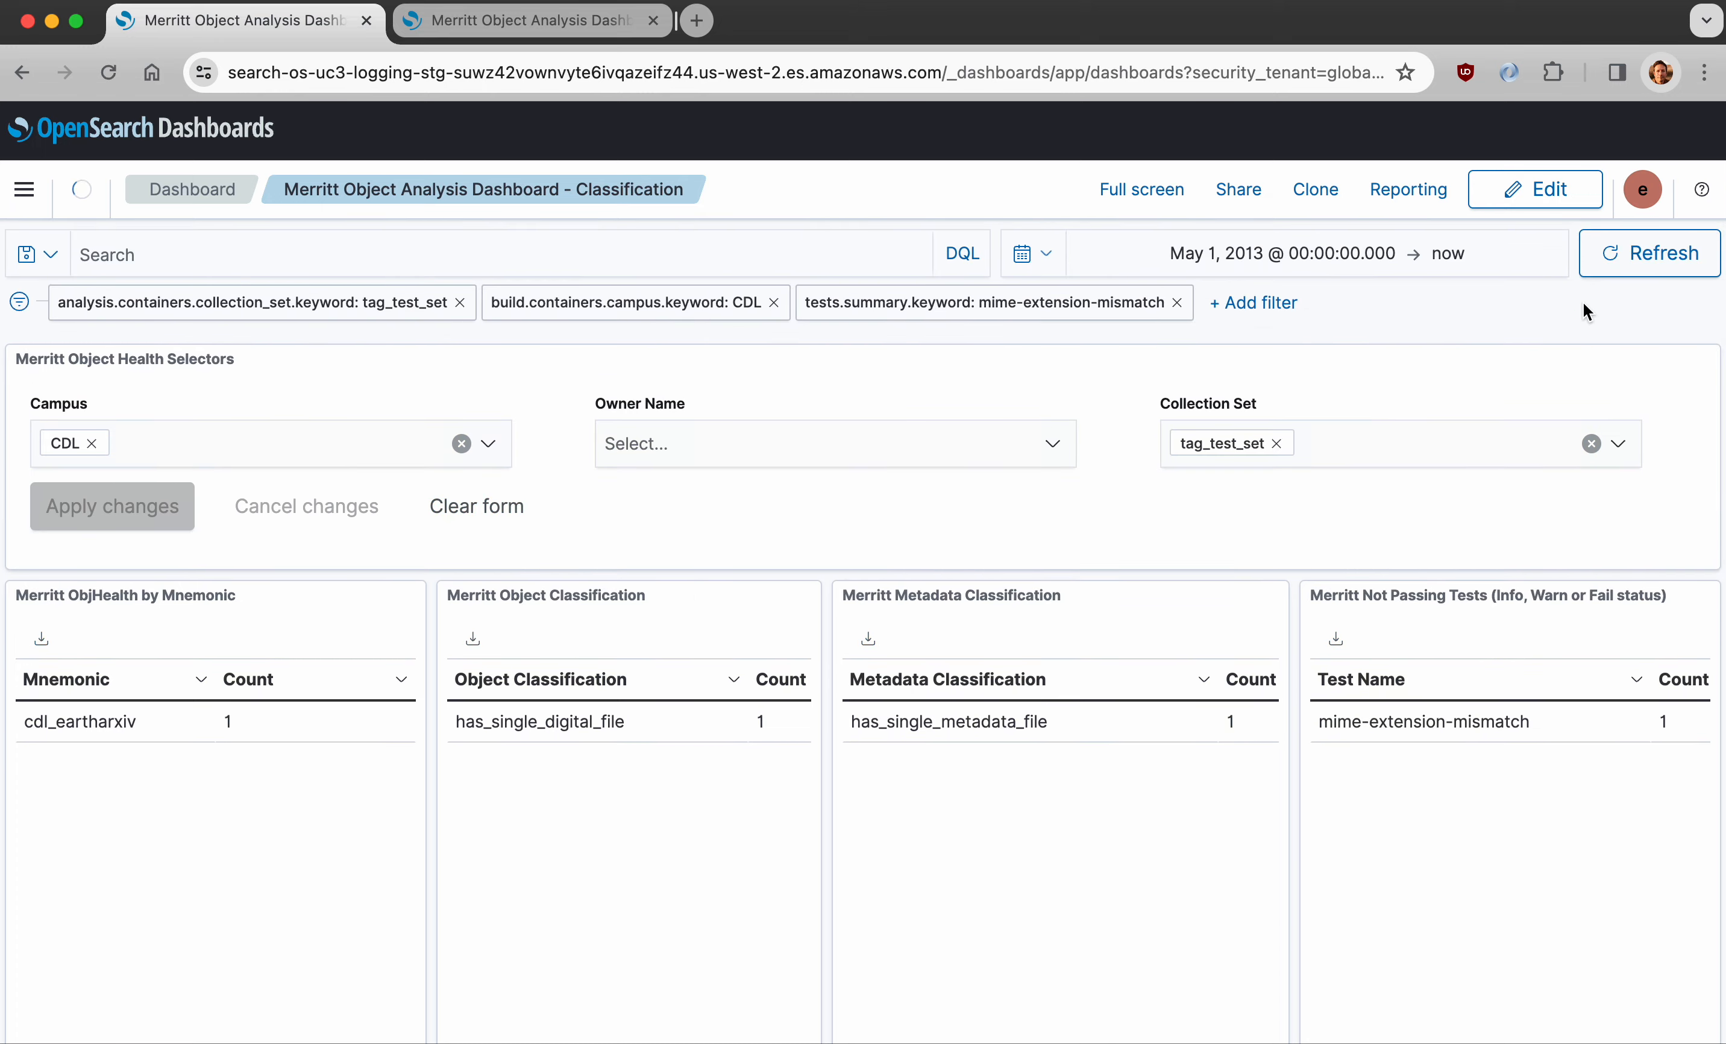
{"action": "left_click", "coordinate": [1182, 307]}
{"action": "left_click", "coordinate": [528, 20]}
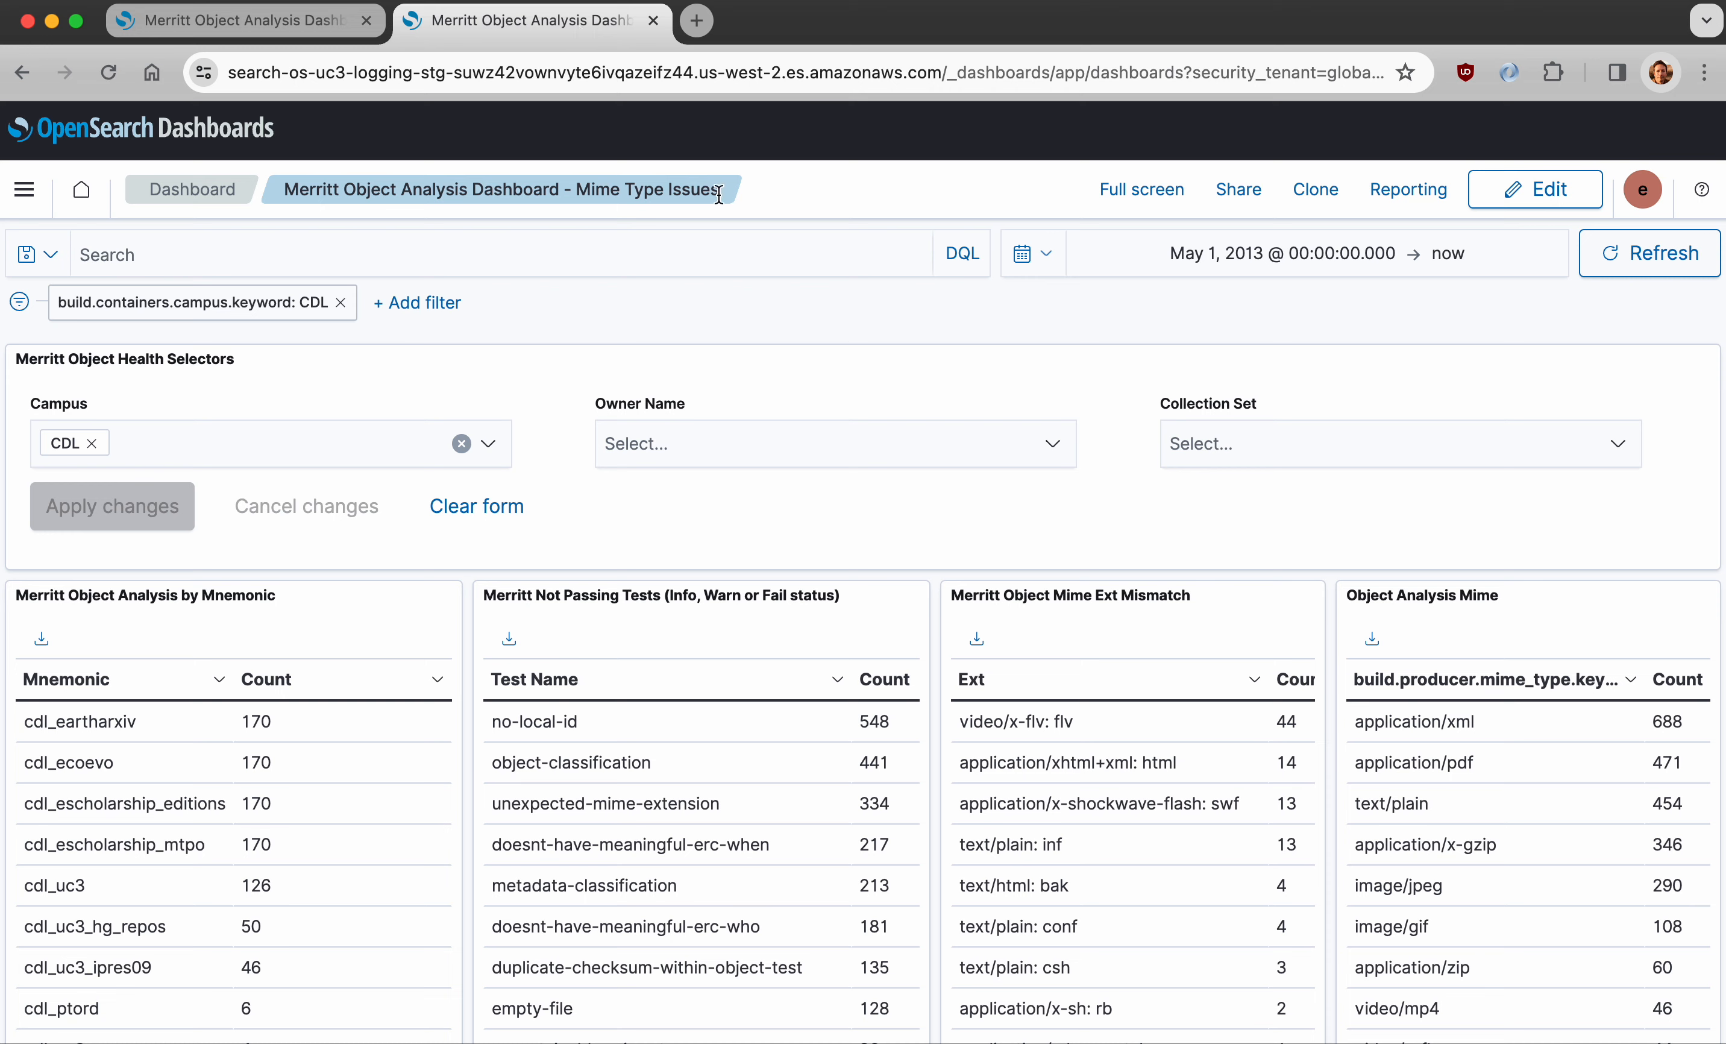
- Highlight Mime Type Issues in the dashboard title, and examine the Merritt Object Mime Ext Mismatch and Object Analysis Mime tables for CDL
{"action": "left_click_drag", "start_coordinate": [719, 193], "coordinate": [577, 189]}
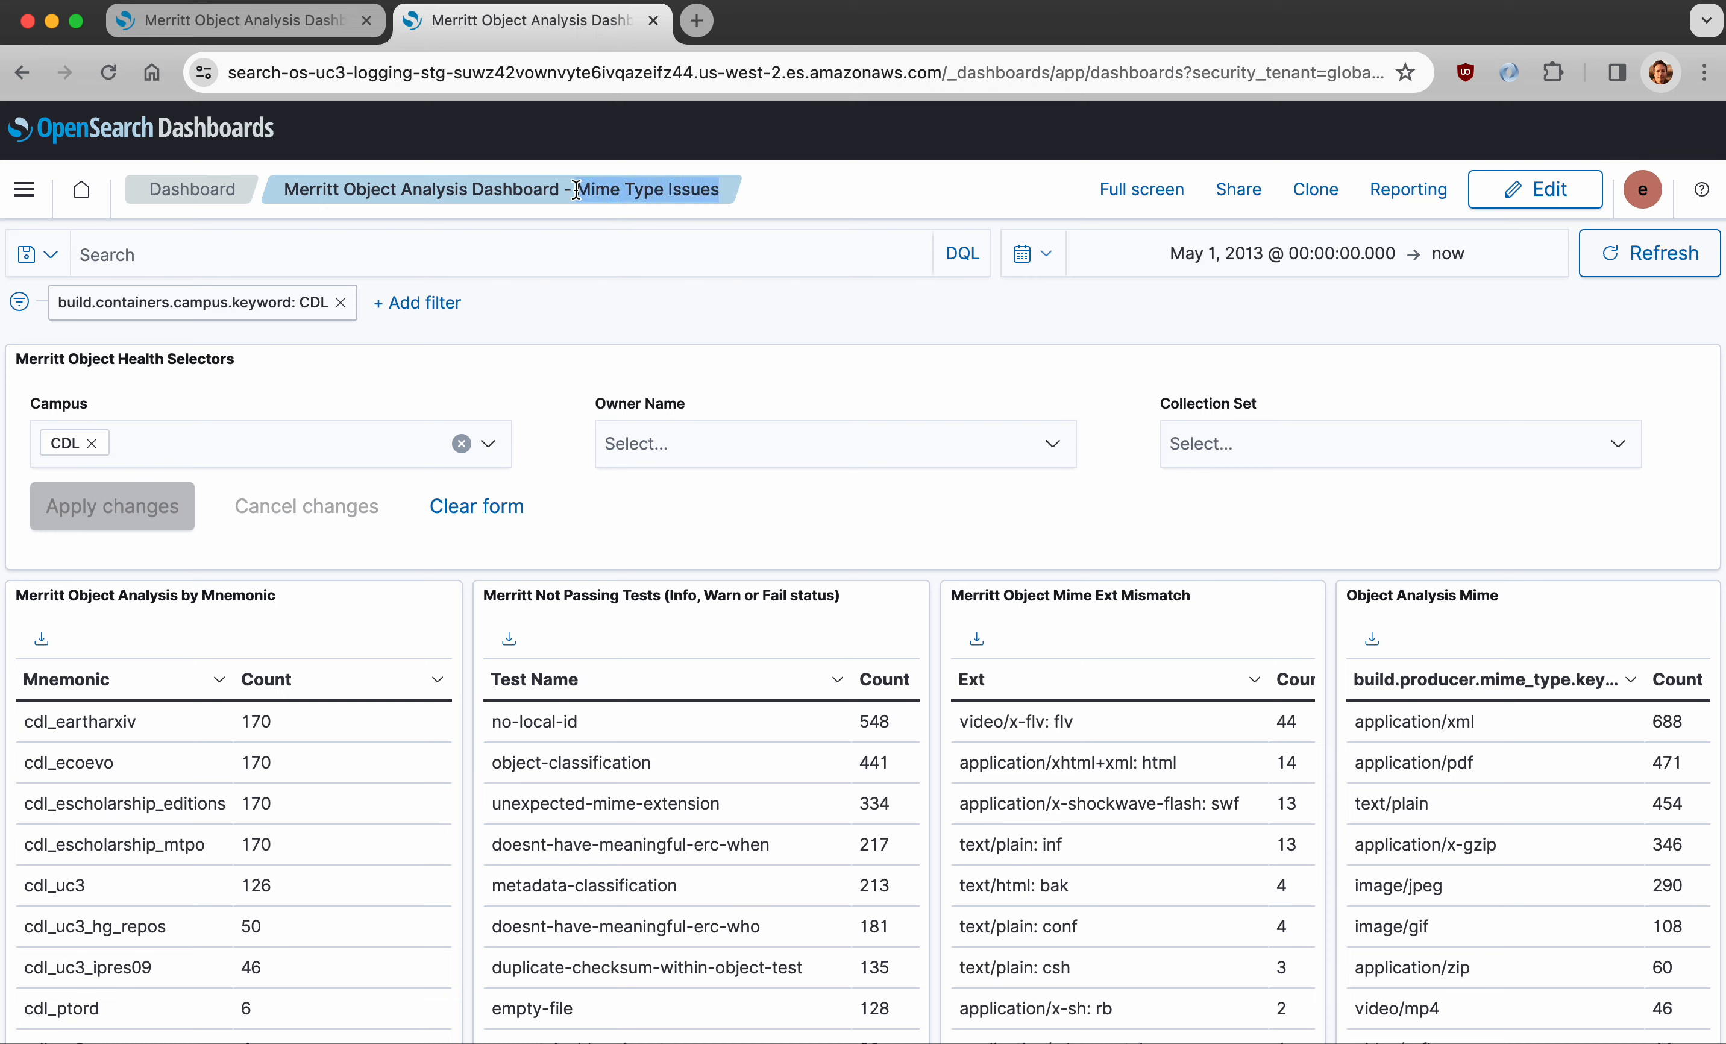
{"action": "left_click", "coordinate": [775, 190]}
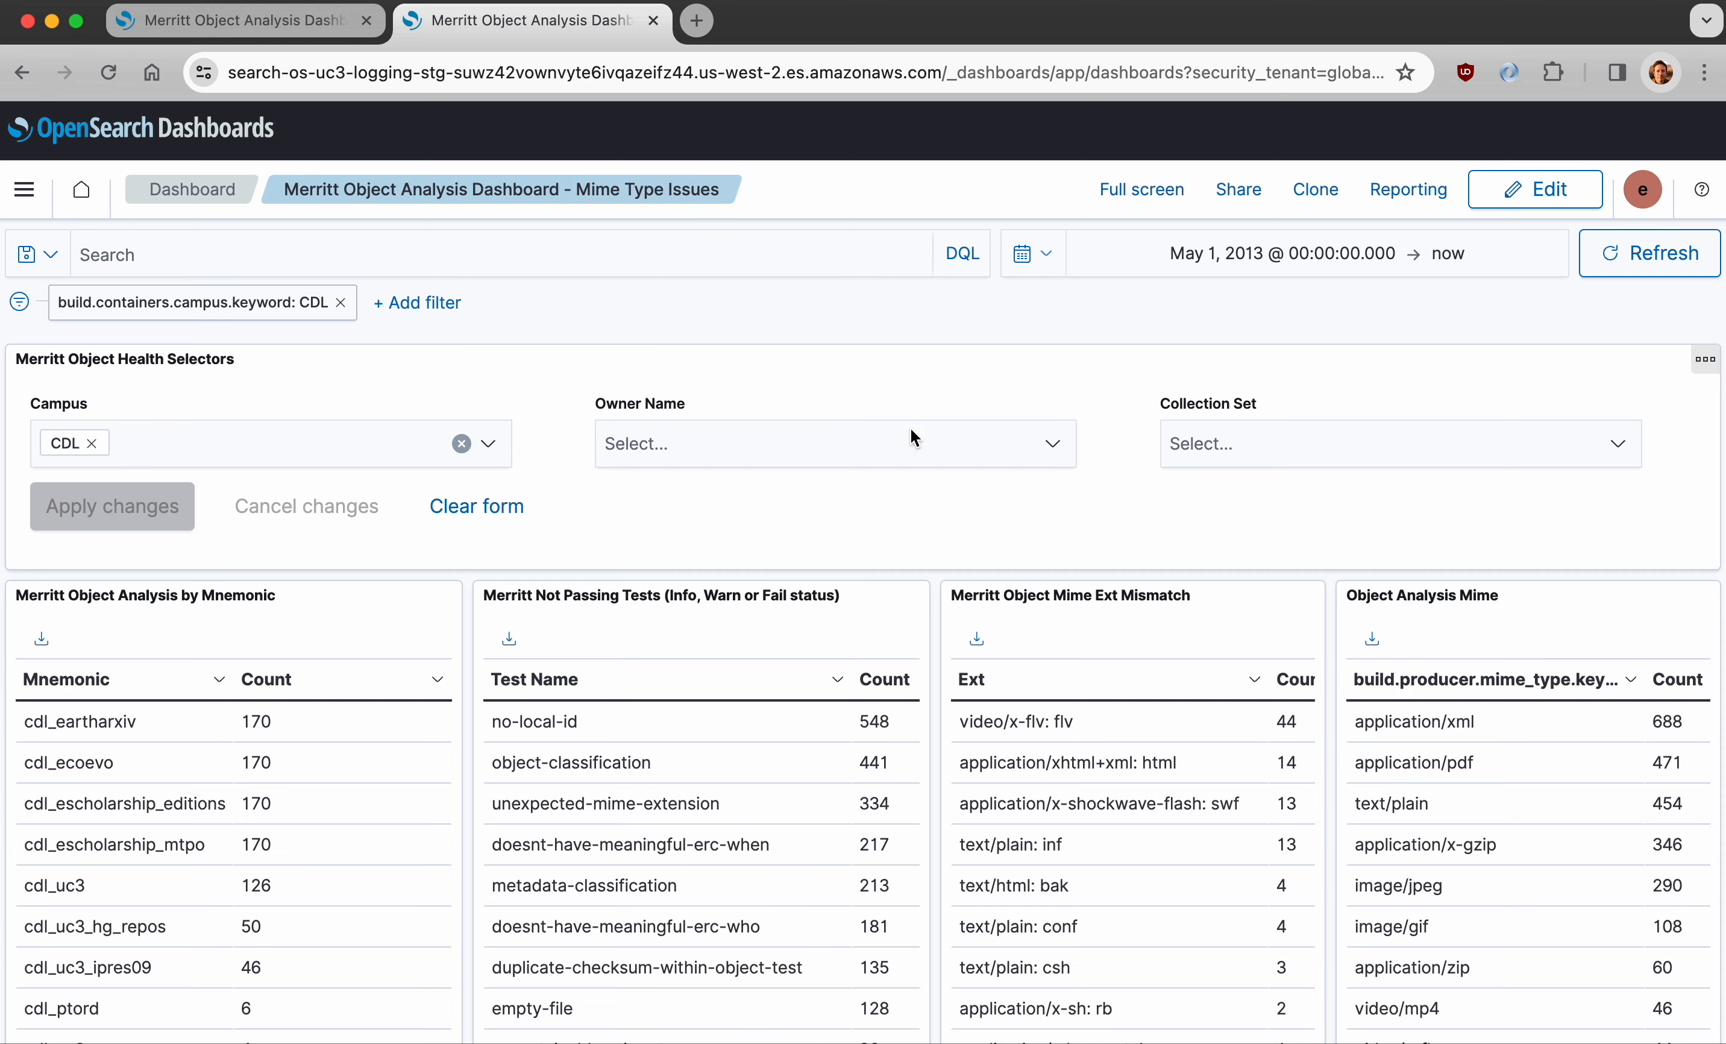
{"action": "scroll", "coordinate": [915, 439], "scroll_direction": "down", "scroll_amount": 3}
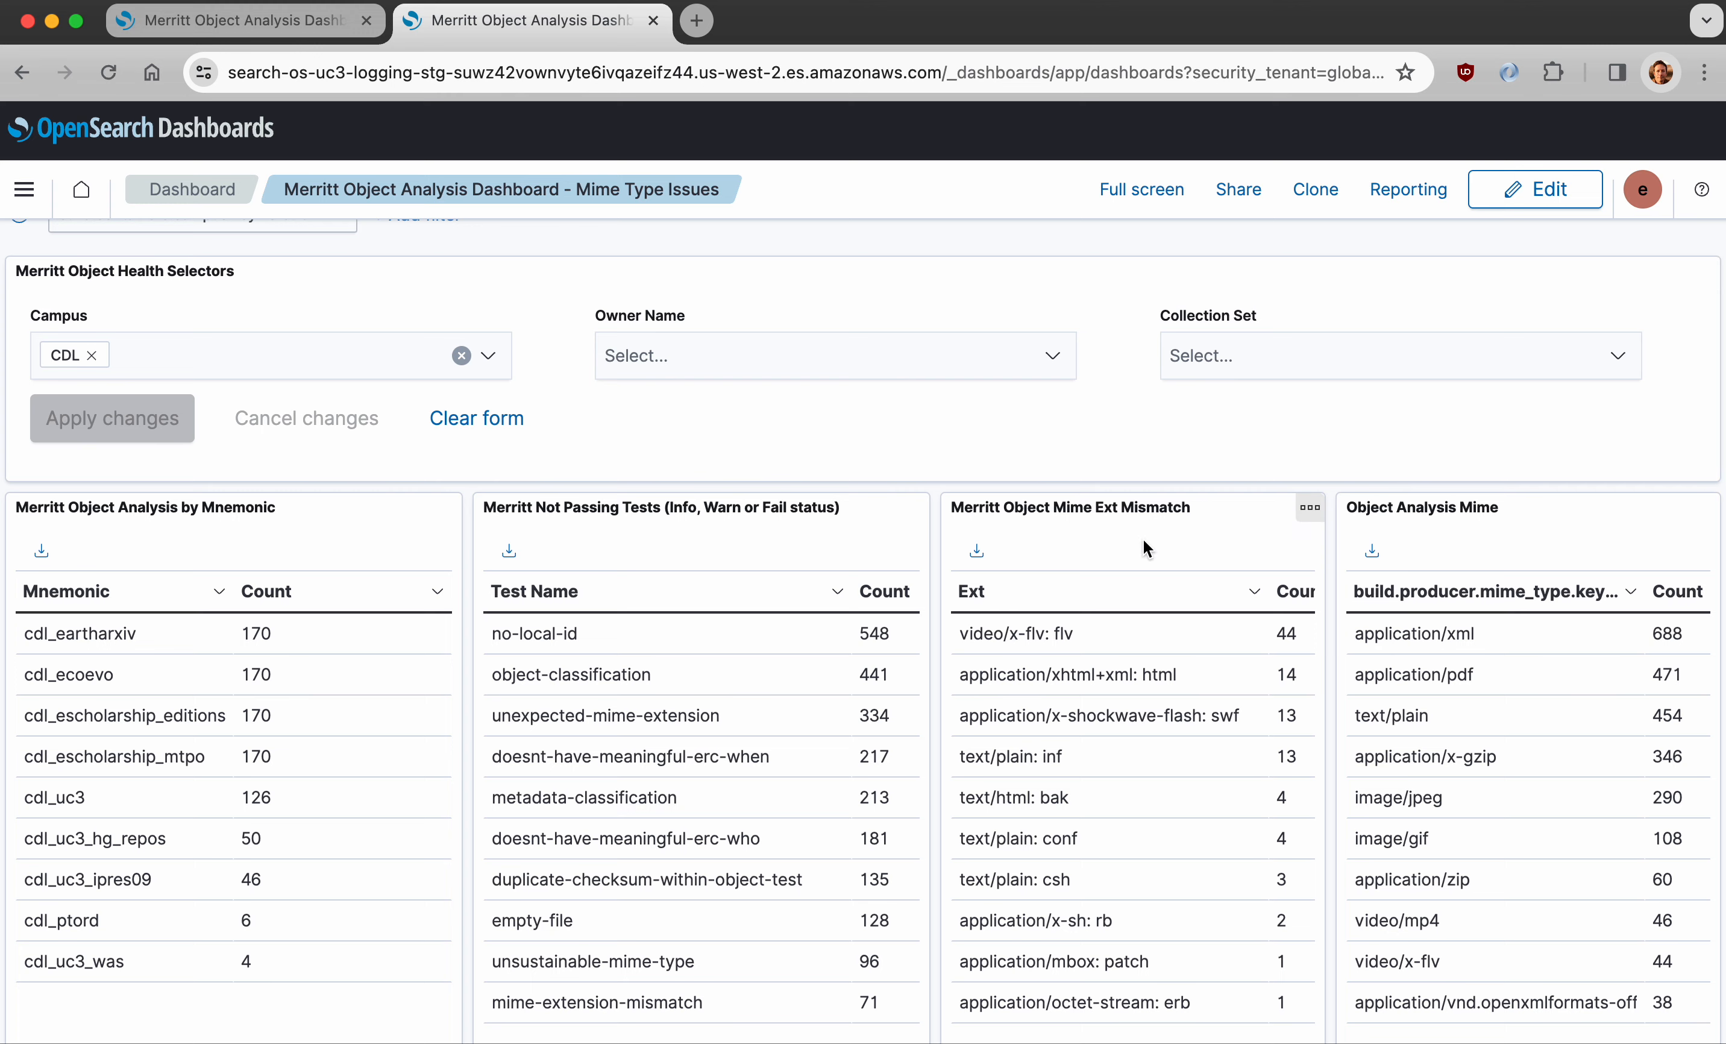
{"action": "scroll", "coordinate": [1143, 541], "scroll_direction": "down", "scroll_amount": 3}
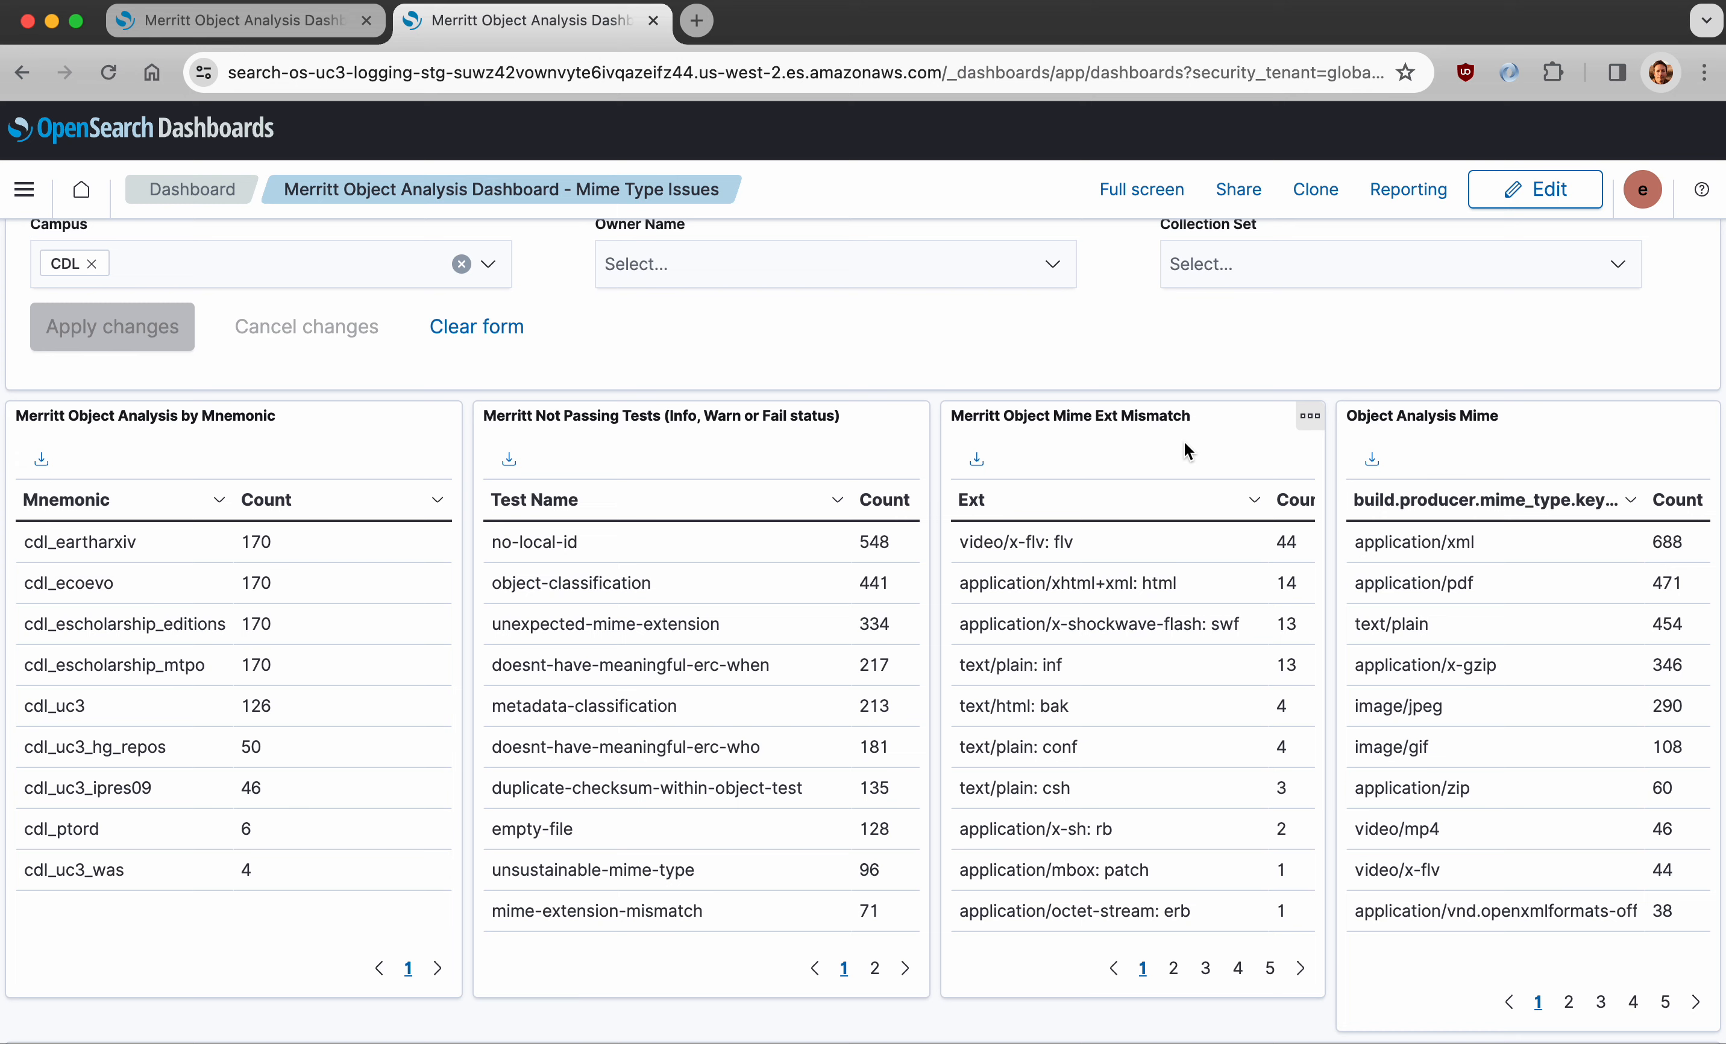
{"action": "mouse_move", "coordinate": [1210, 548]}
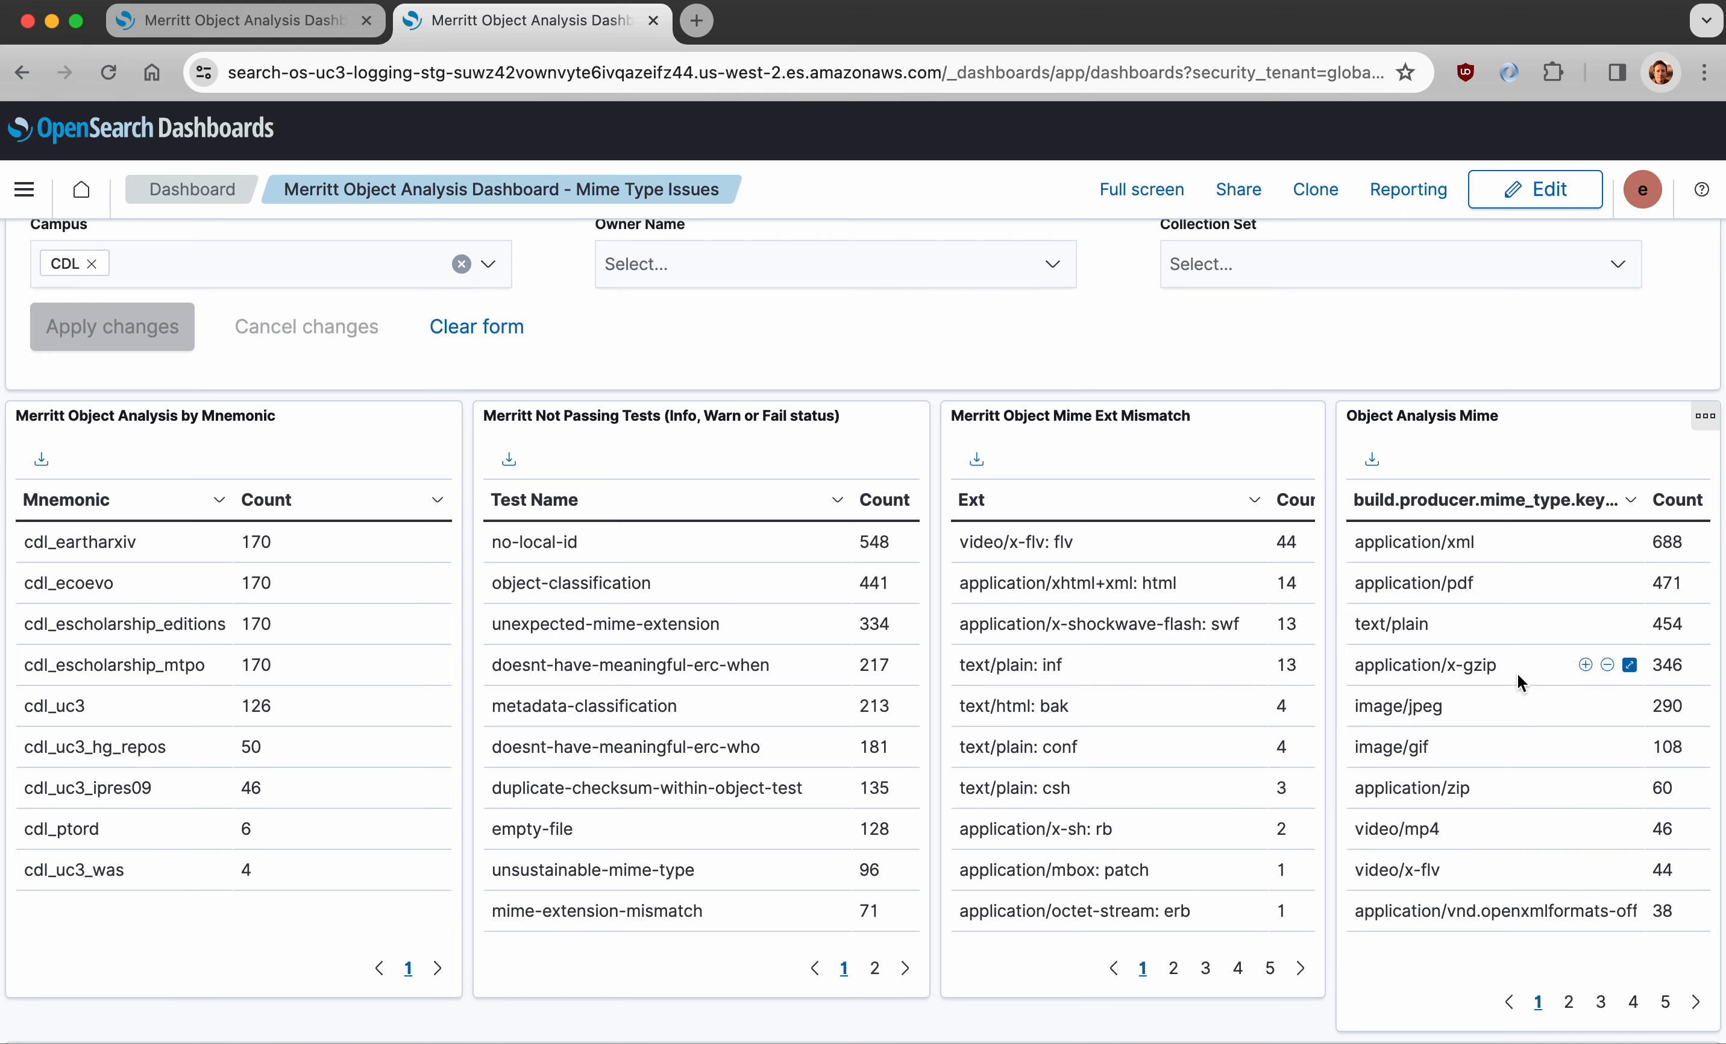
{"action": "scroll", "coordinate": [1518, 674], "scroll_direction": "down", "scroll_amount": 2}
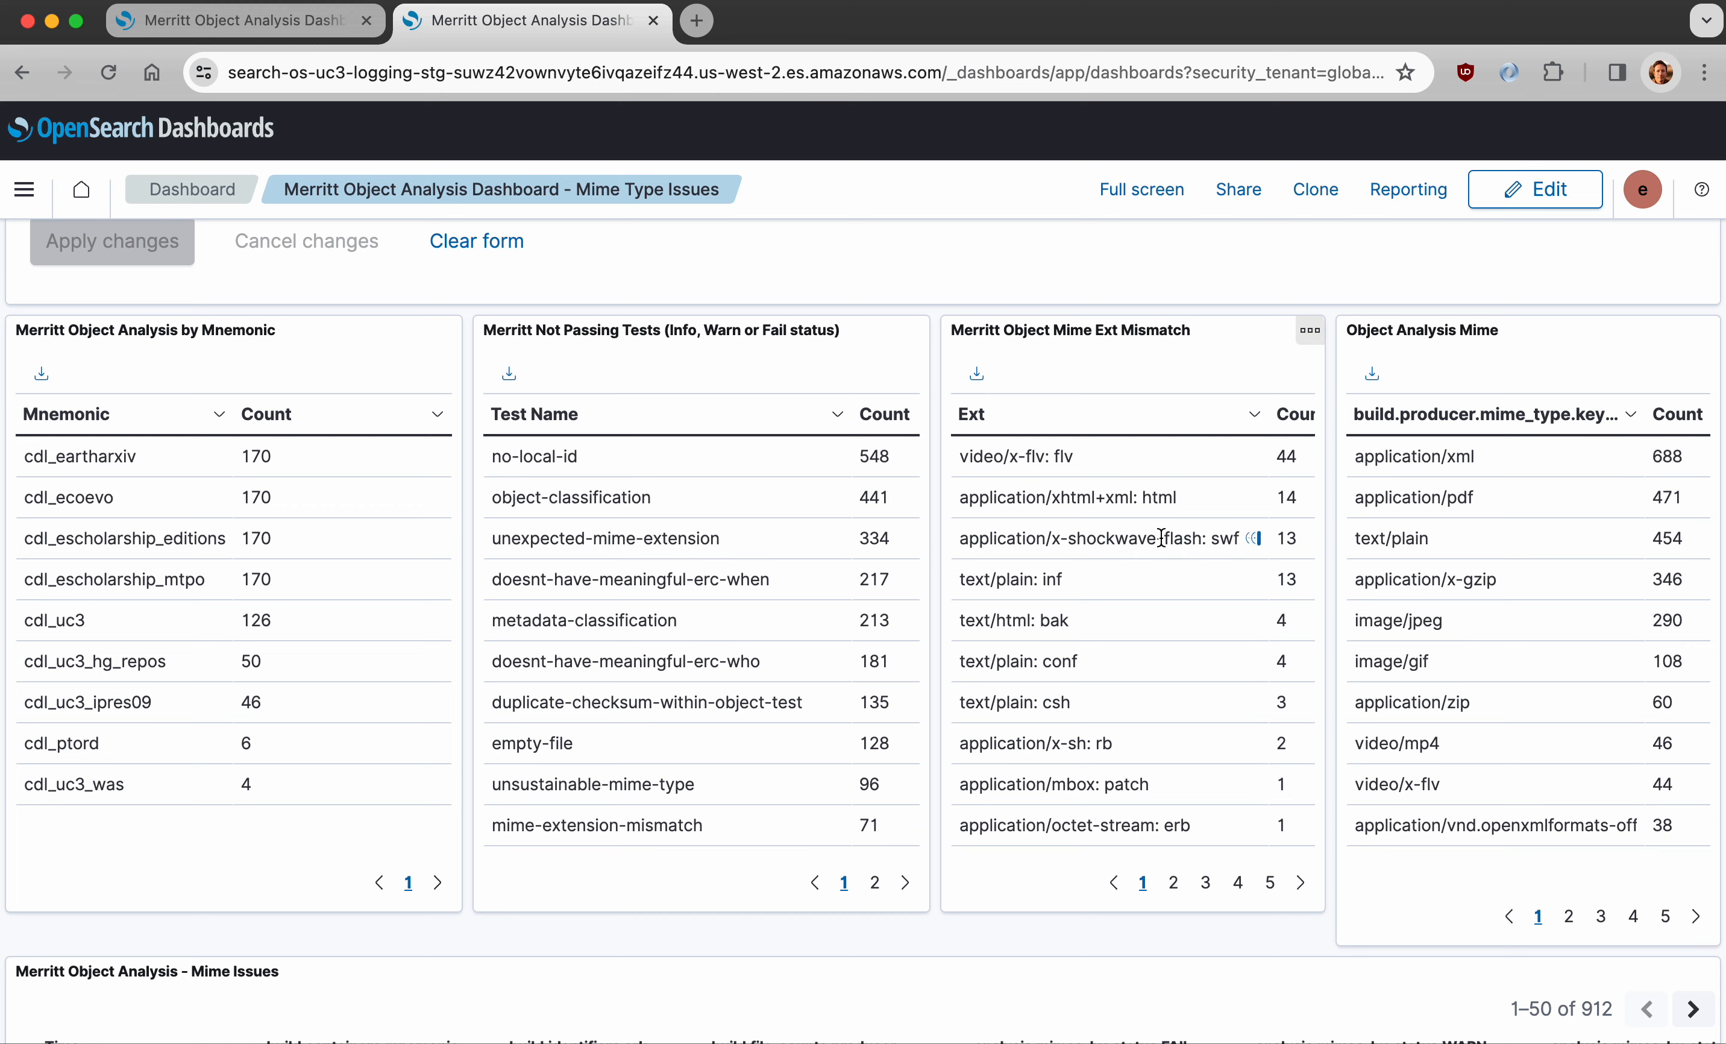
{"action": "scroll", "coordinate": [1162, 539], "scroll_direction": "up", "scroll_amount": 3}
{"action": "scroll", "coordinate": [1161, 538], "scroll_direction": "up", "scroll_amount": 3}
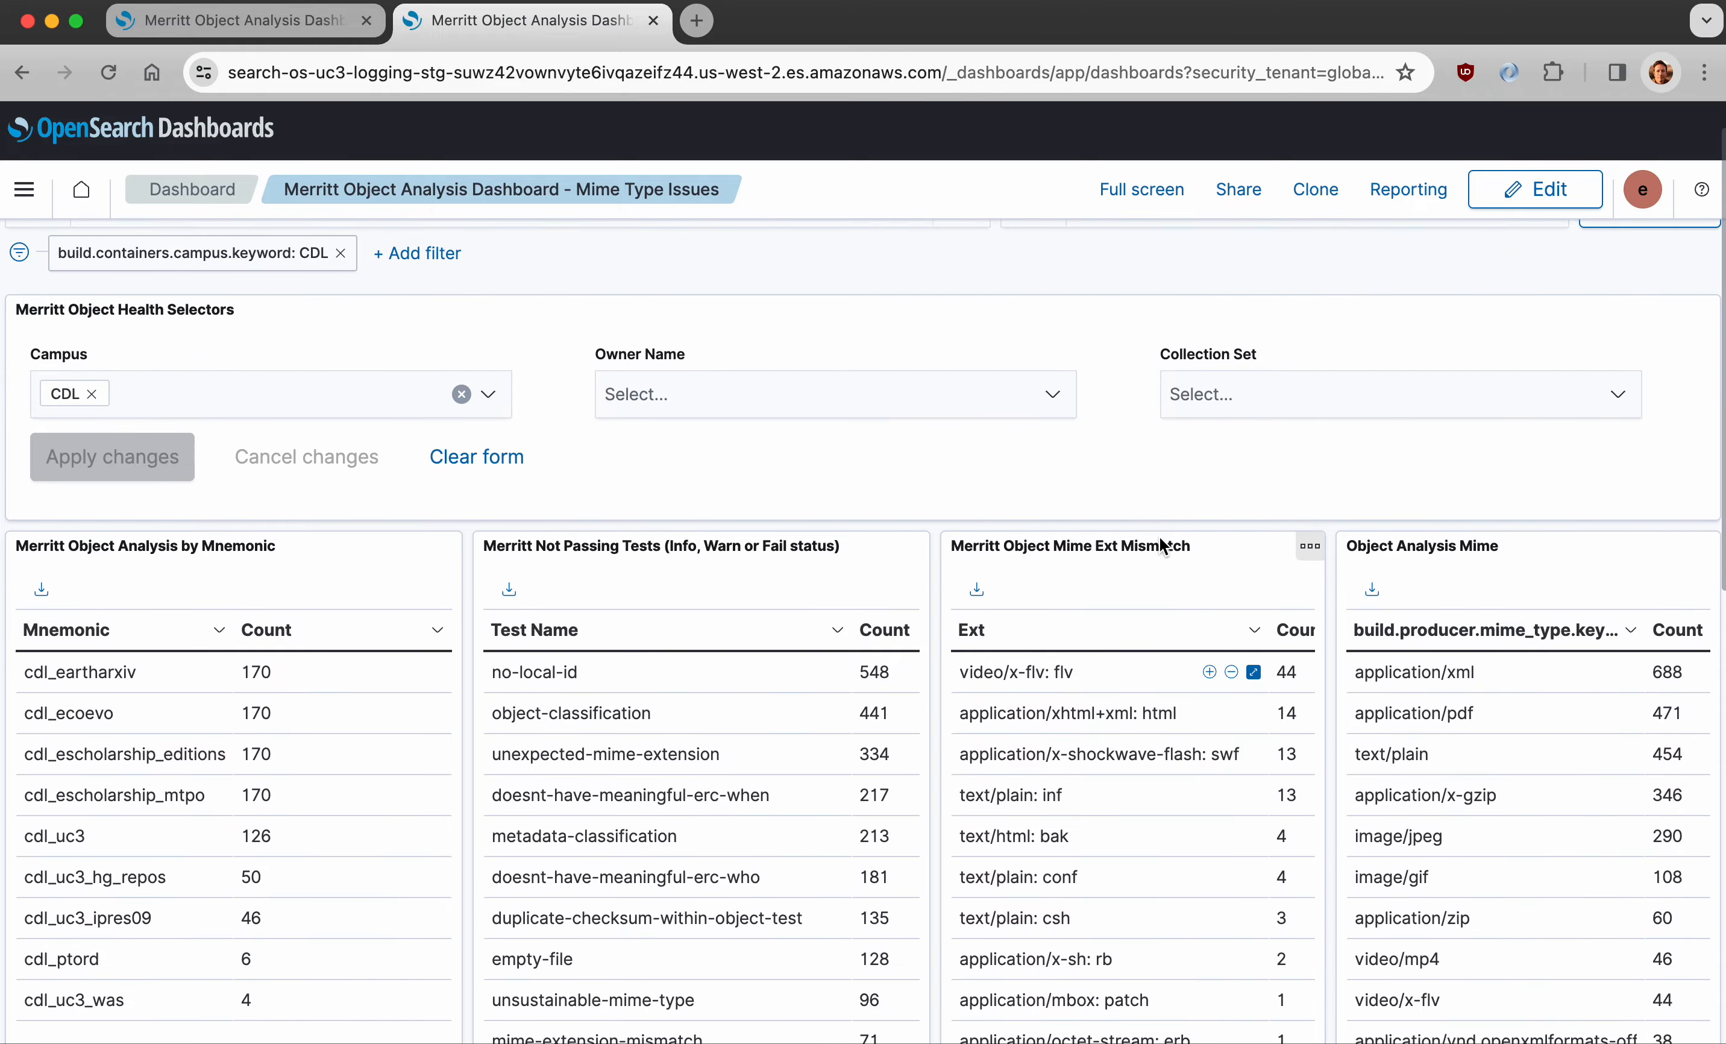